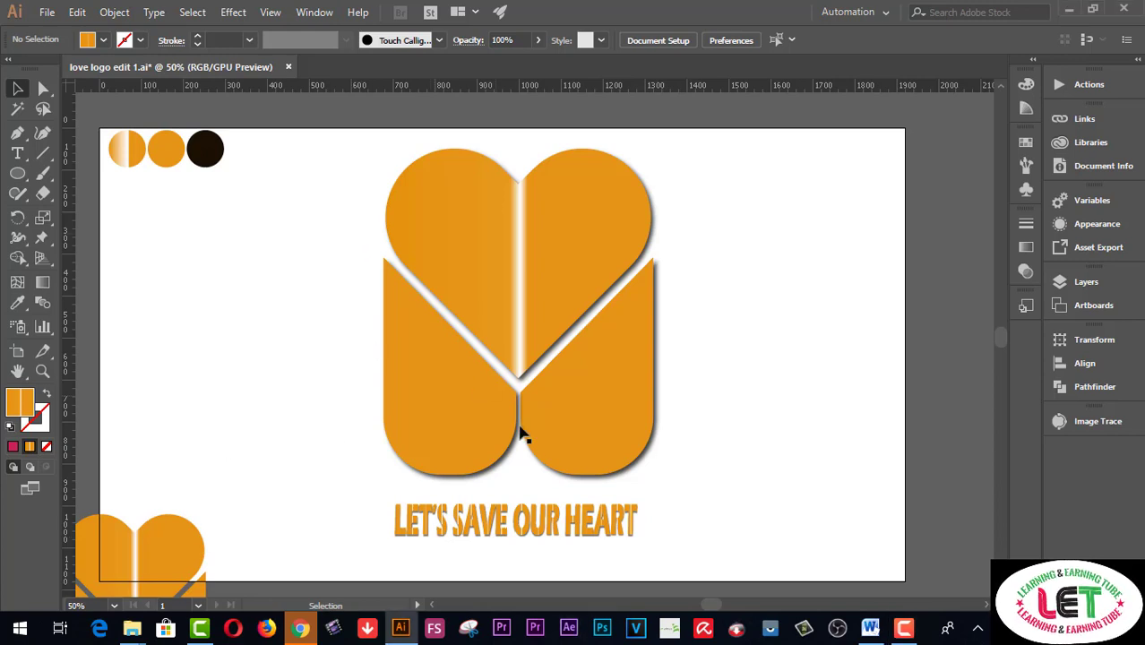
Step: Try shrinking the logo and moving a heart piece, undoing both attempts
left_click_drag(670, 538, 518, 308)
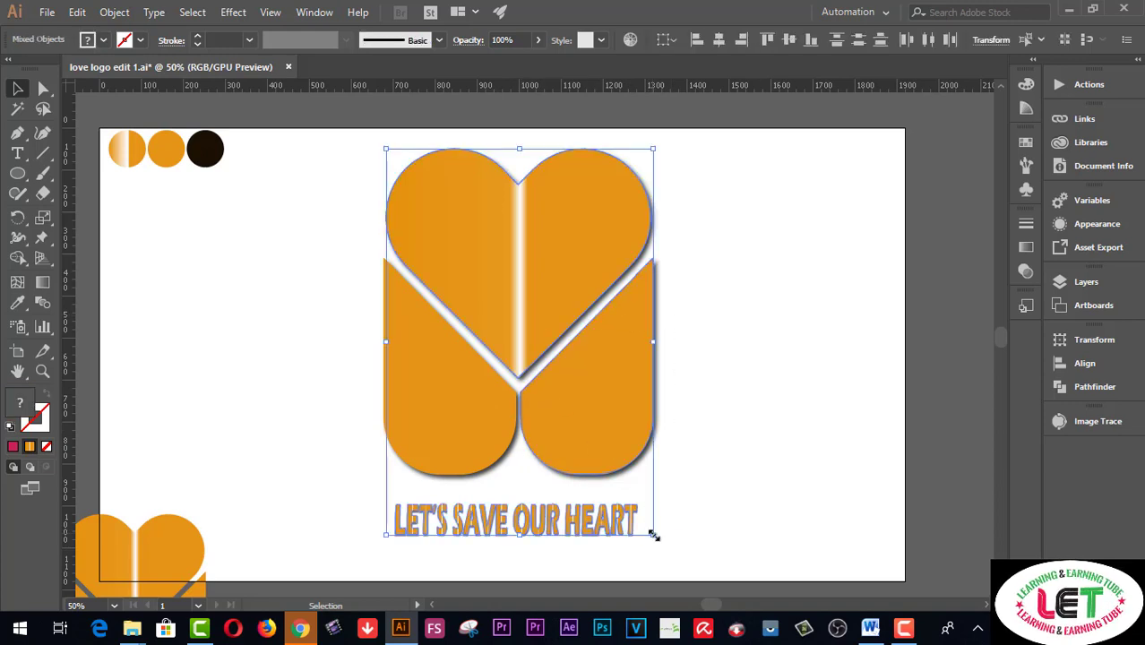
left_click_drag(653, 535, 551, 388)
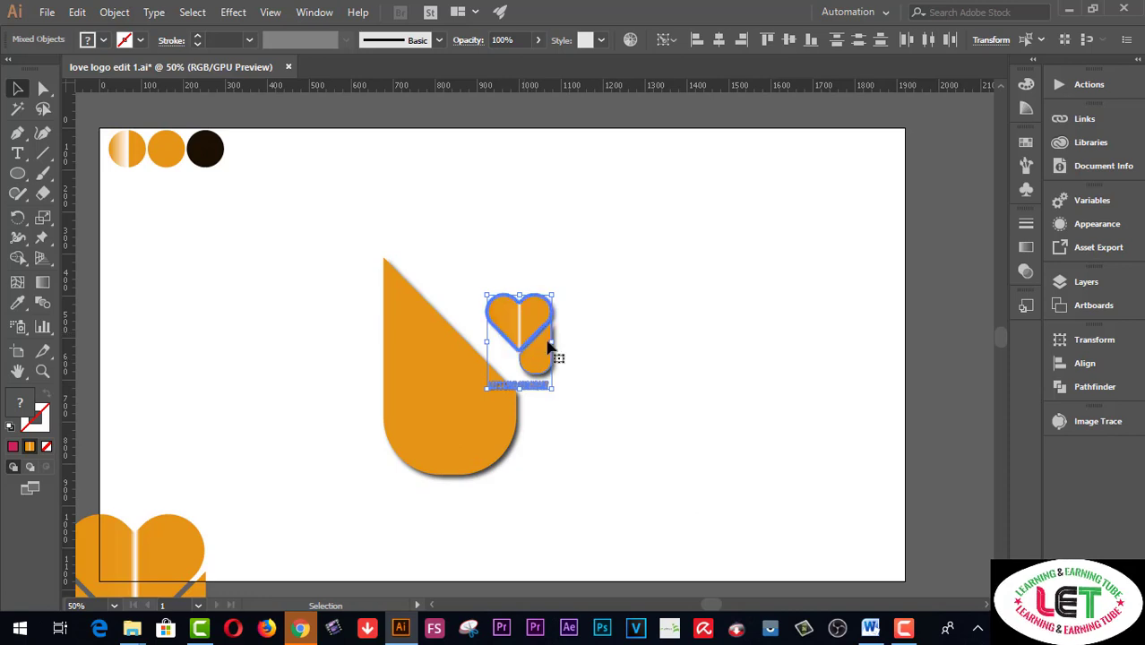
key("a")
key("ctrl+z")
key("v")
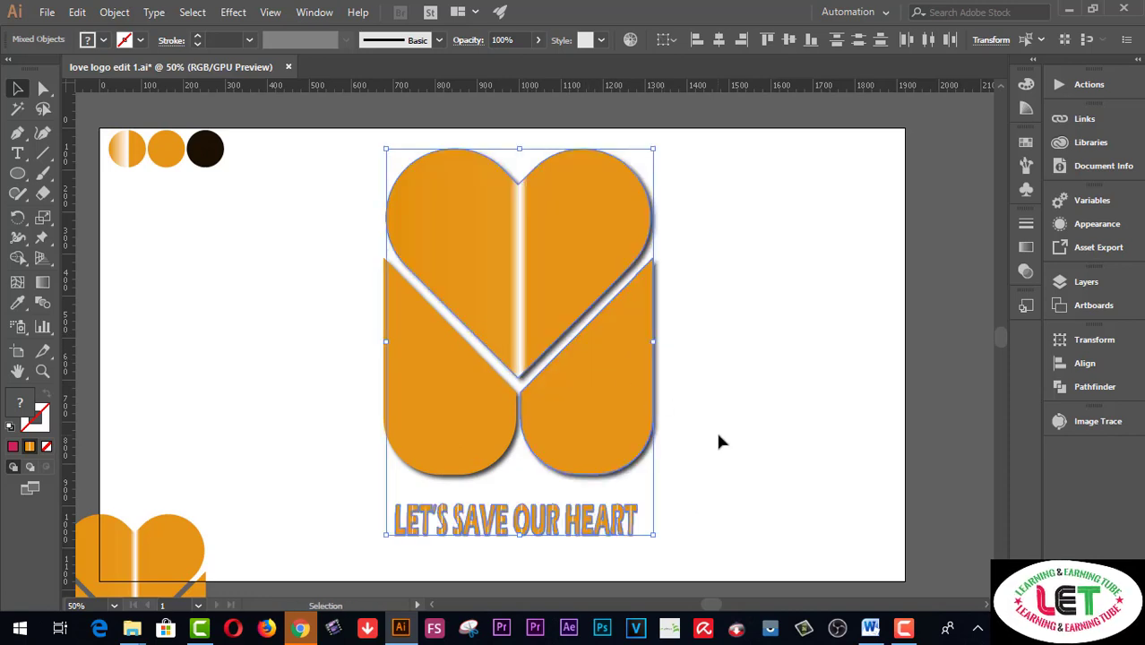
left_click(717, 435)
left_click(481, 428)
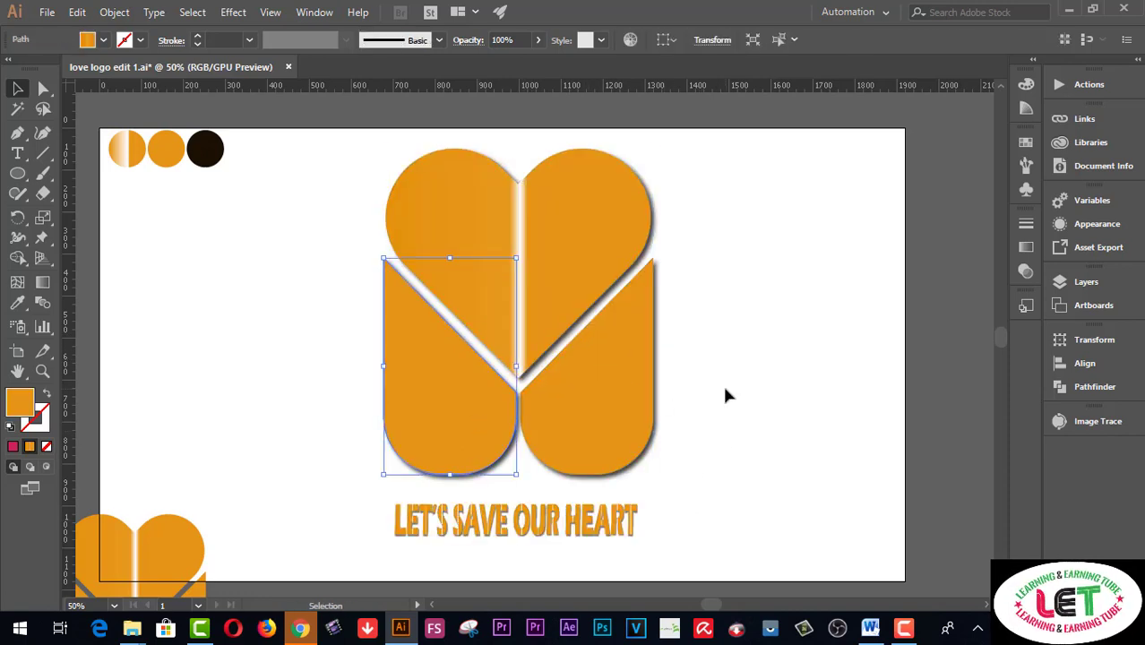
left_click_drag(582, 376, 439, 304)
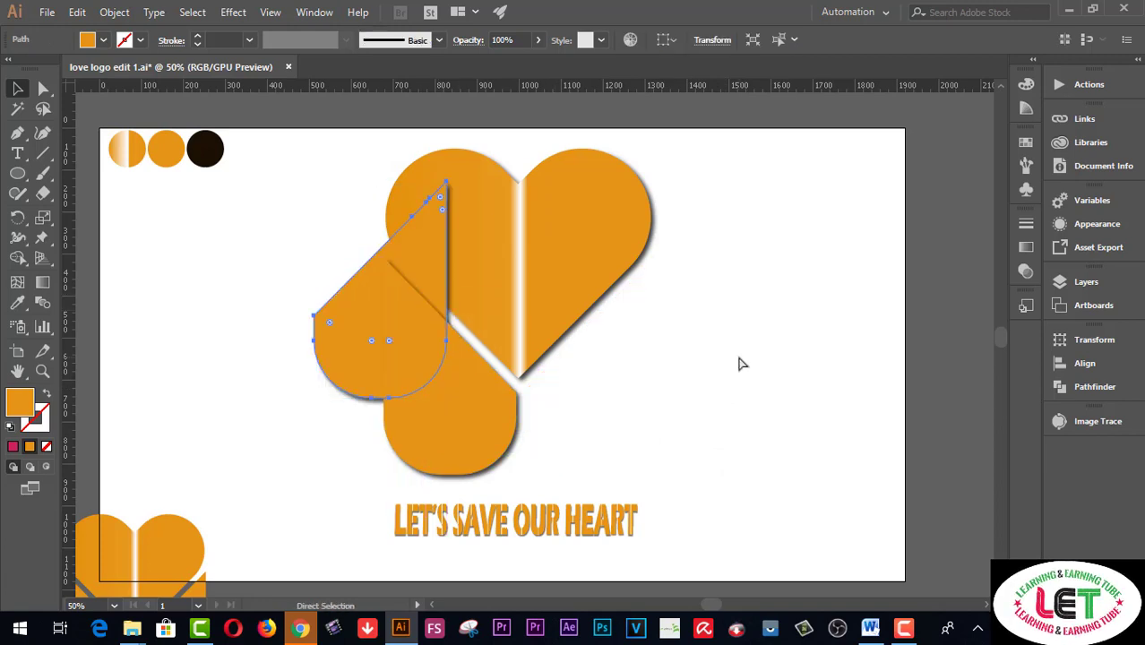
key("ctrl+z")
key("ctrl+a")
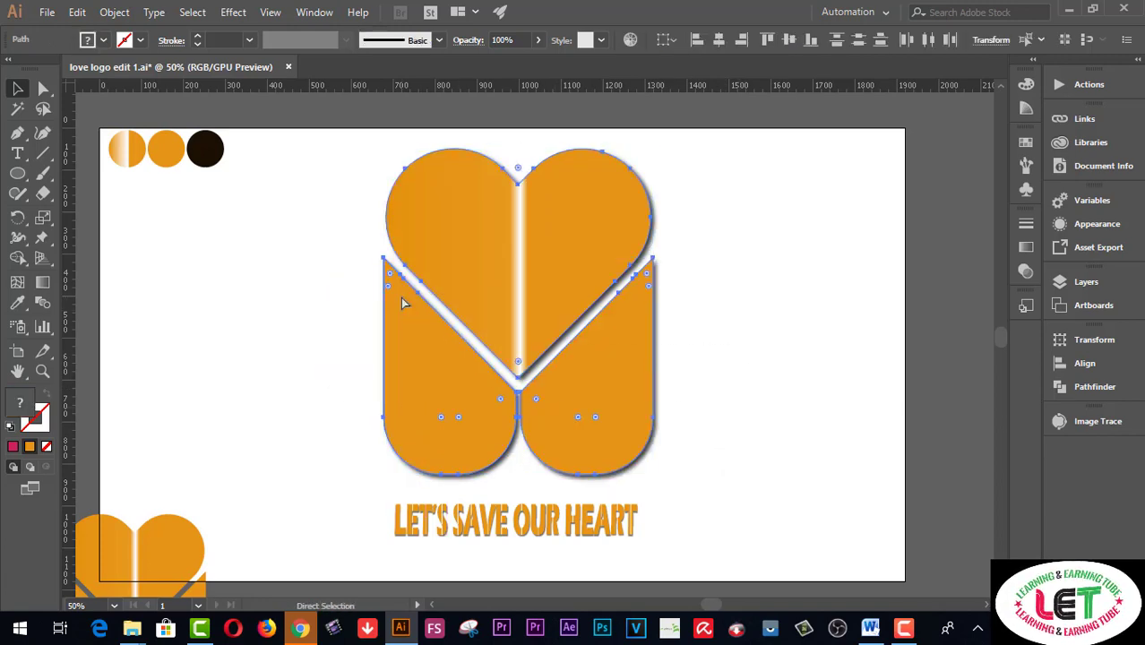
key("v")
Step: Group the heart logo with its caption, scale it down, and move it to the top-left corner
left_click_drag(720, 523, 330, 302)
key("ctrl+g")
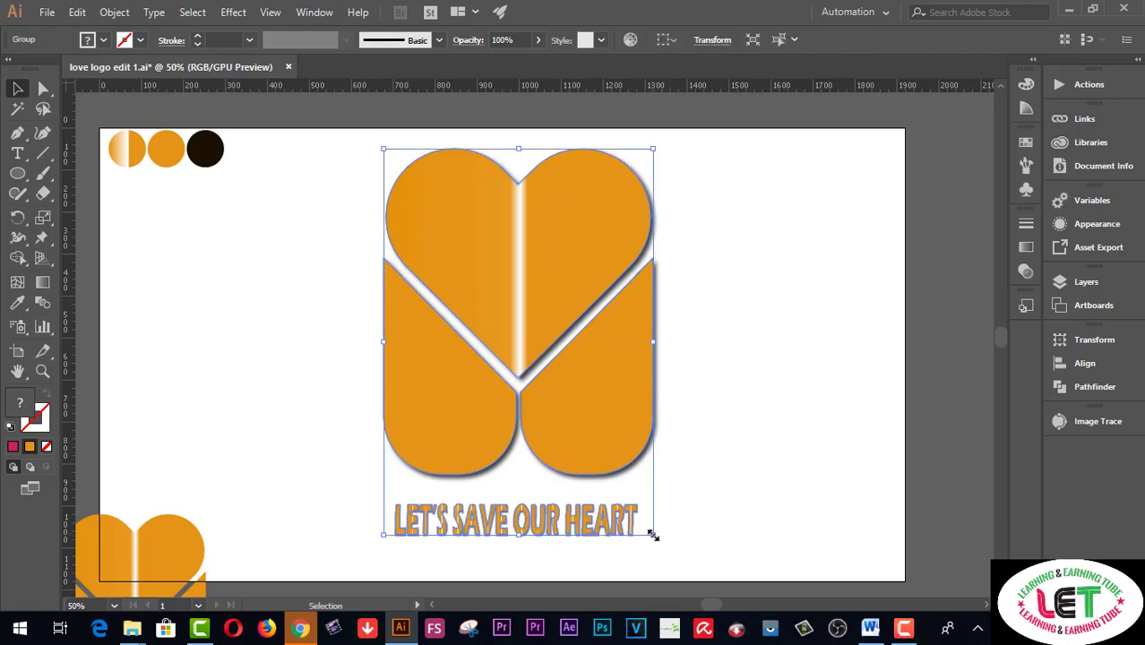
mouse_move(652, 540)
left_mouse_down()
mouse_move(596, 431)
mouse_move(560, 398)
left_mouse_up()
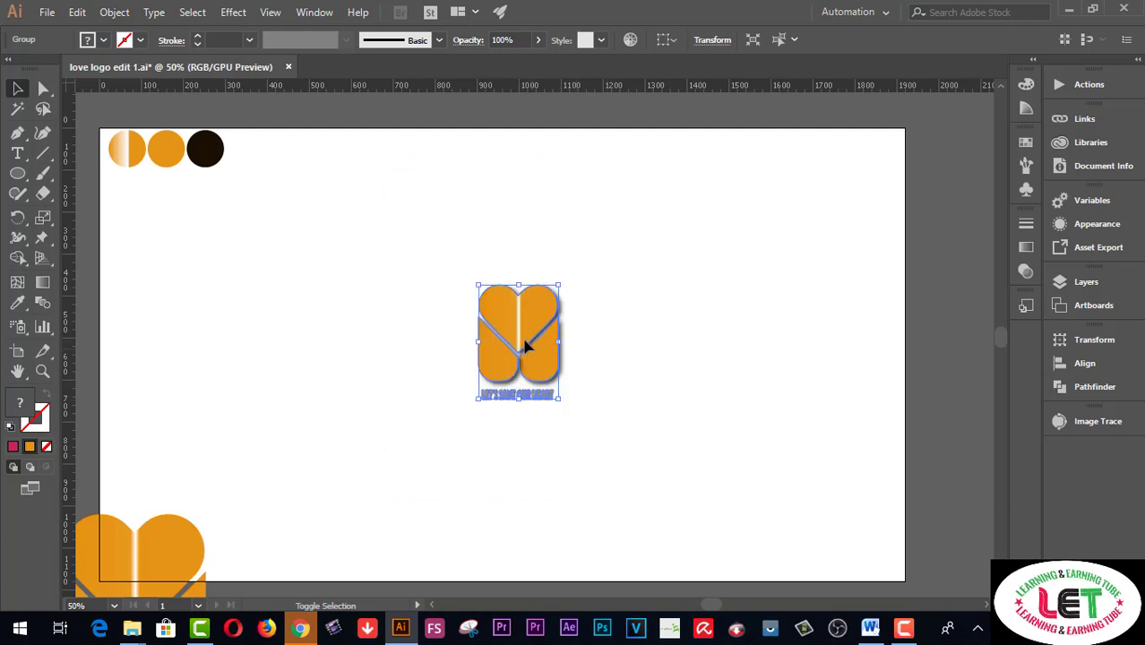
mouse_move(518, 335)
left_mouse_down()
mouse_move(253, 266)
mouse_move(155, 220)
left_mouse_up()
left_click(266, 225)
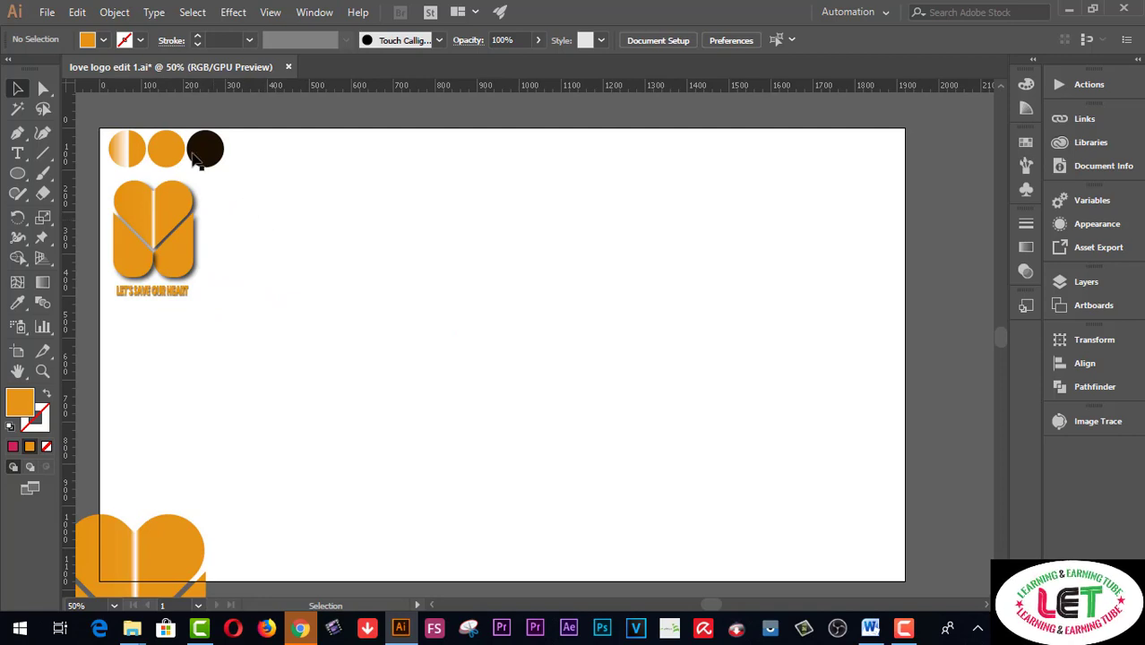
left_click(45, 13)
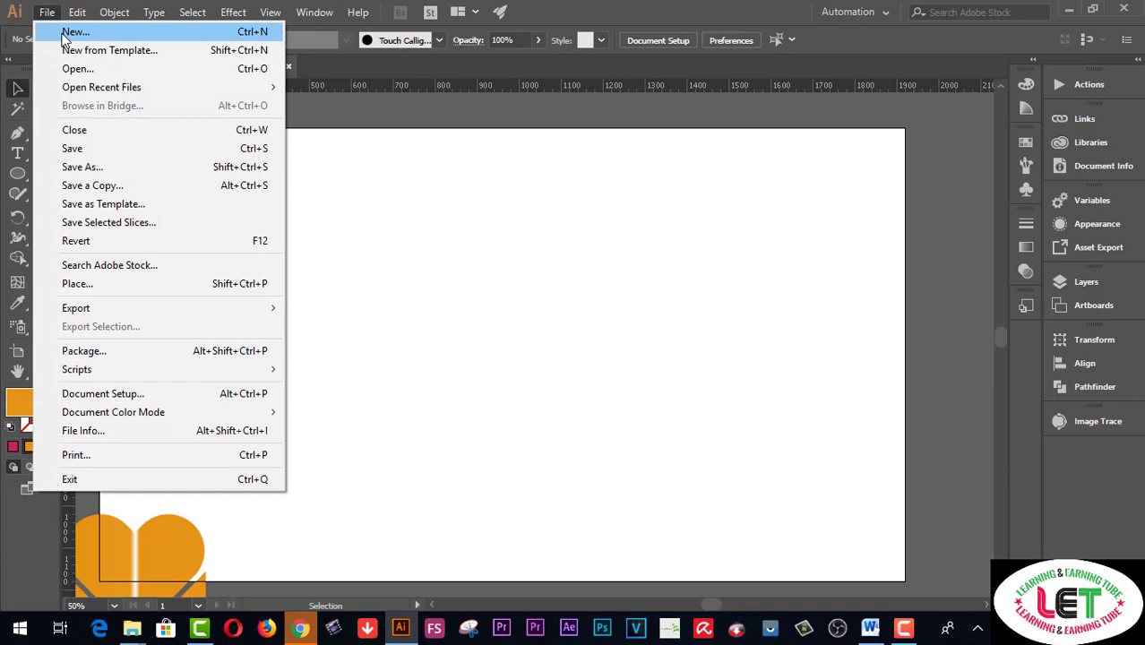
left_click(65, 32)
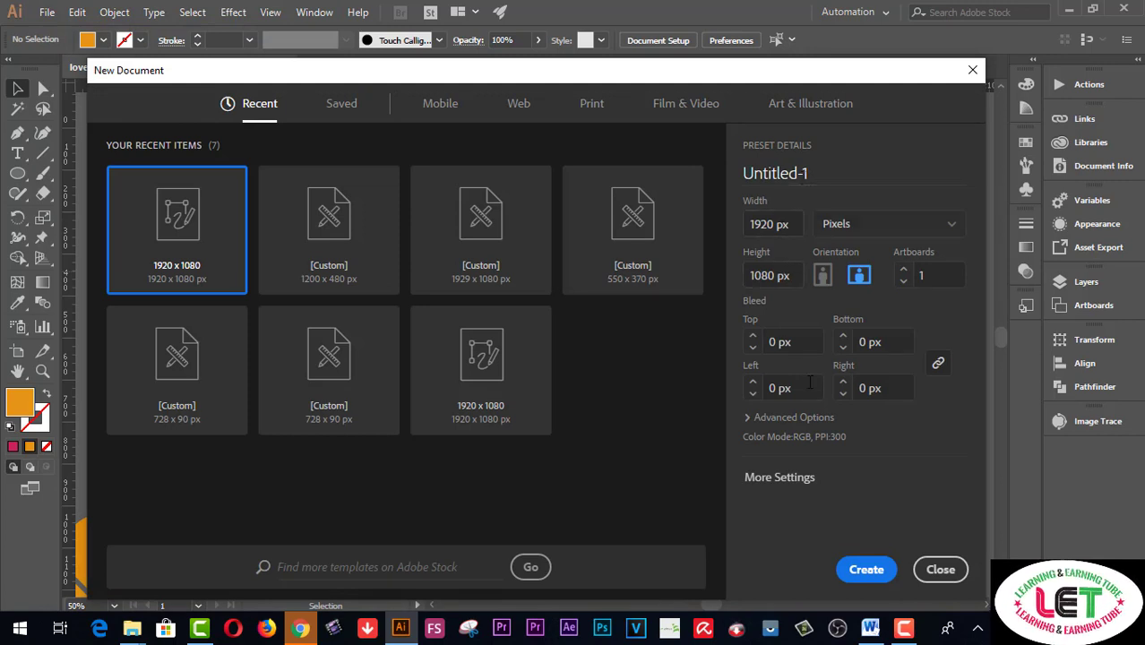
left_click(941, 570)
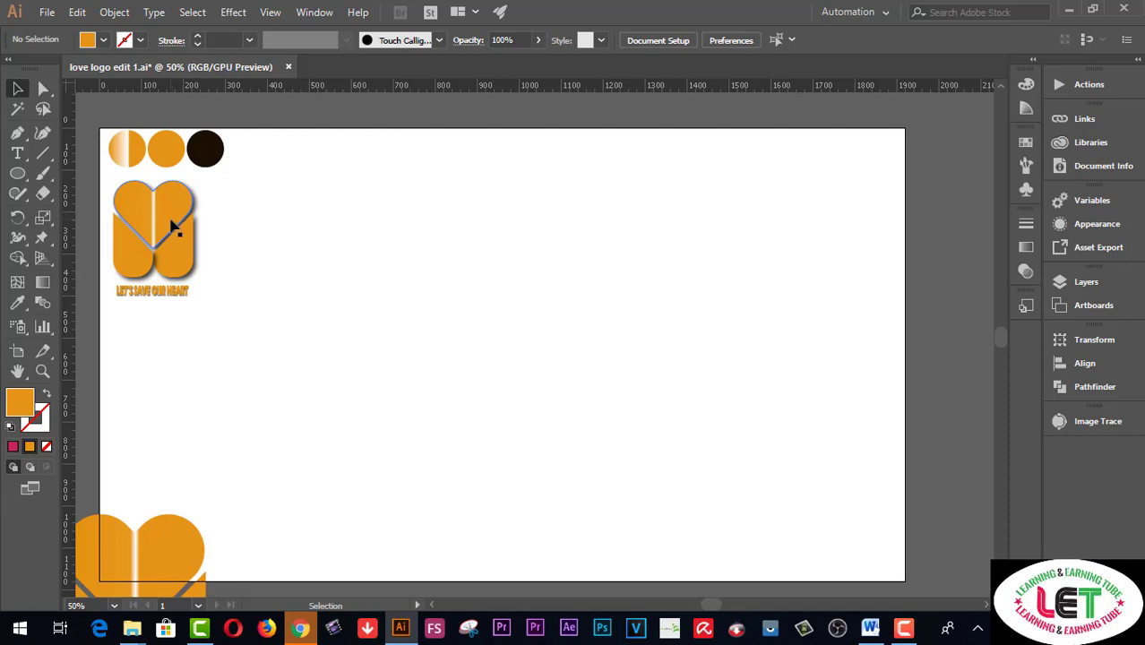
left_click(18, 176)
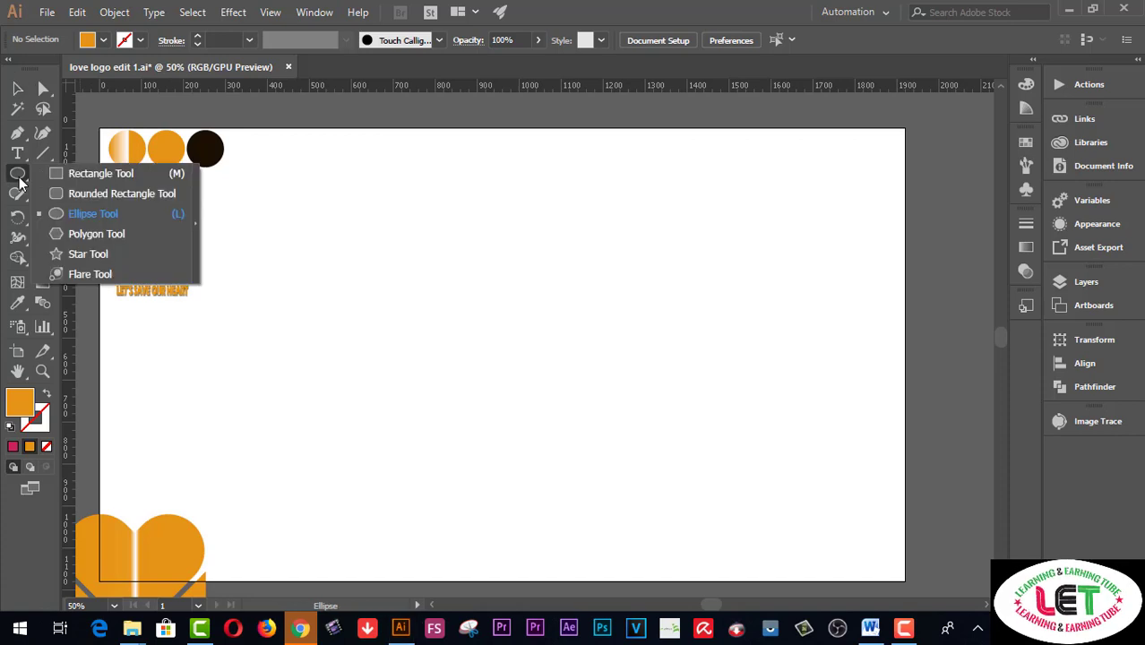
left_click(85, 216)
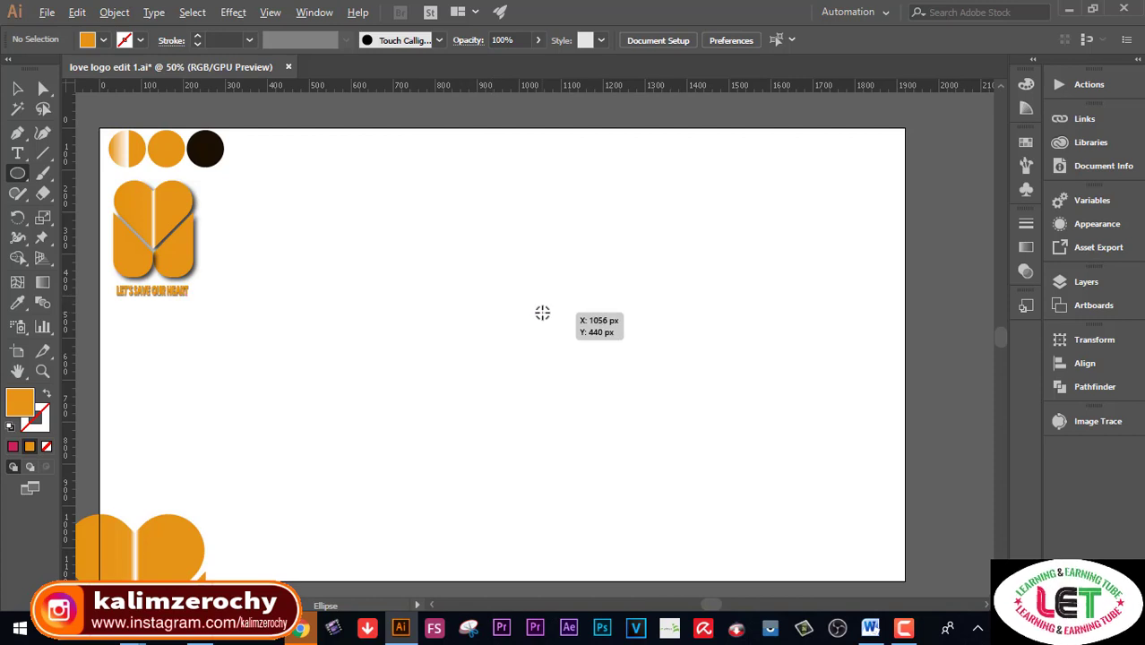
left_click_drag(542, 312, 670, 412)
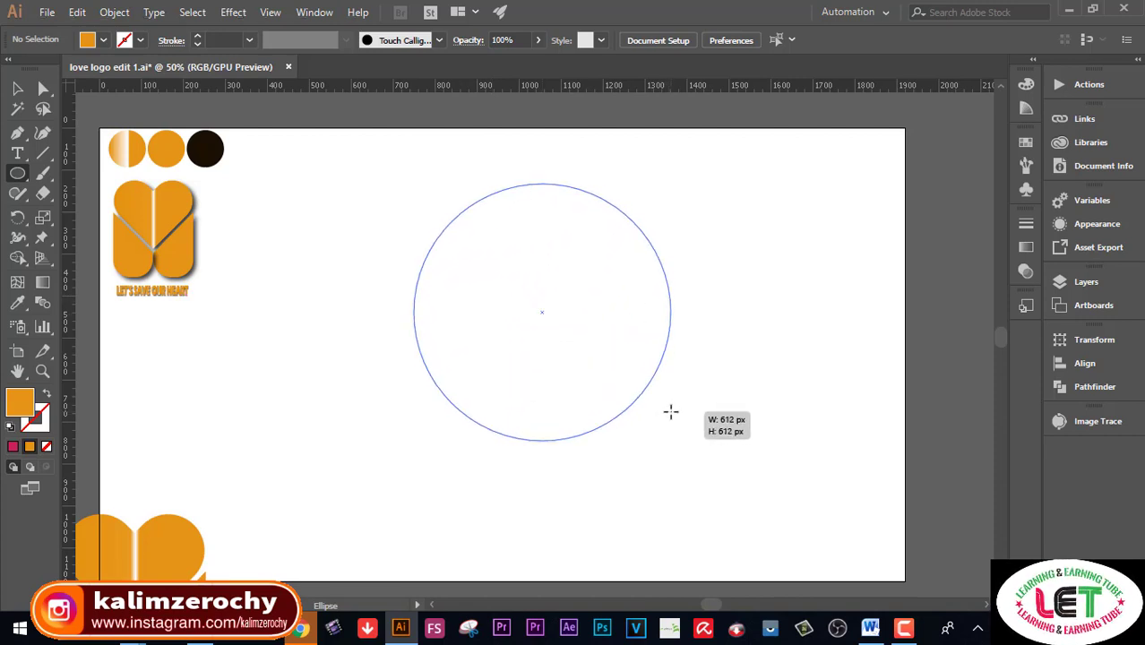
left_click_drag(670, 411, 670, 412)
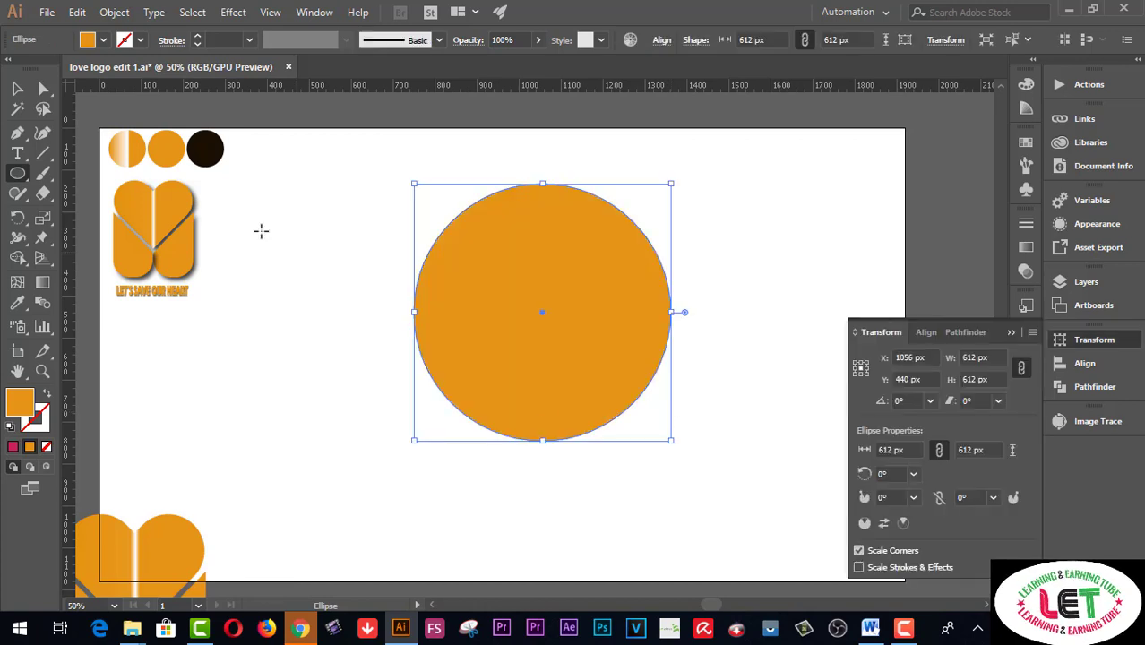
key("v")
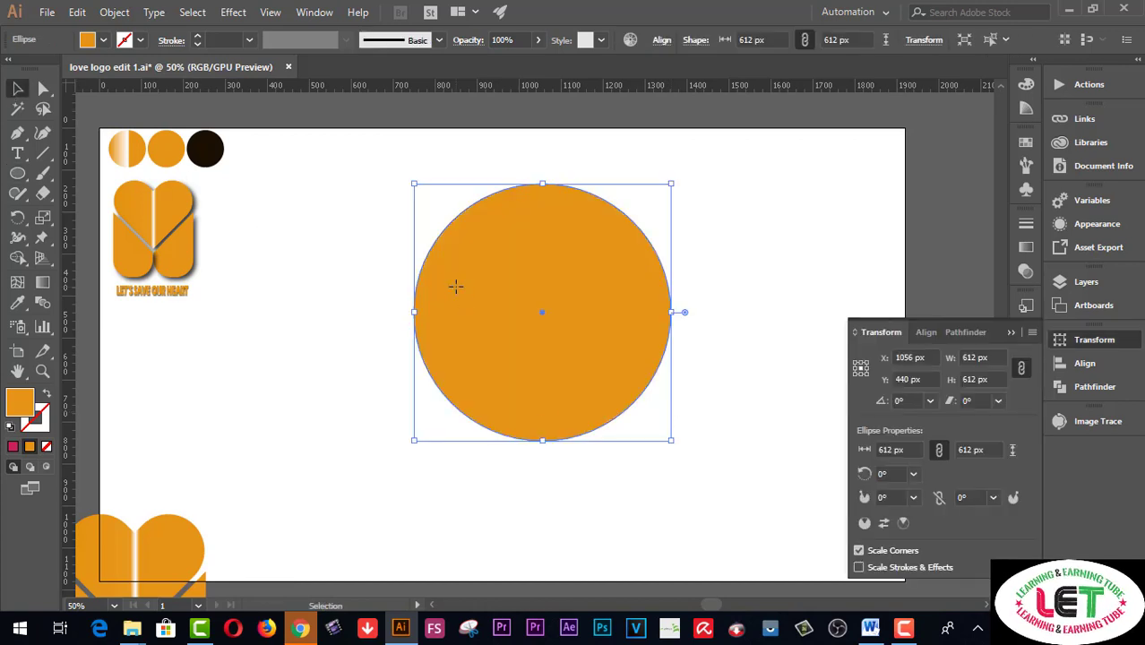
key("Delete")
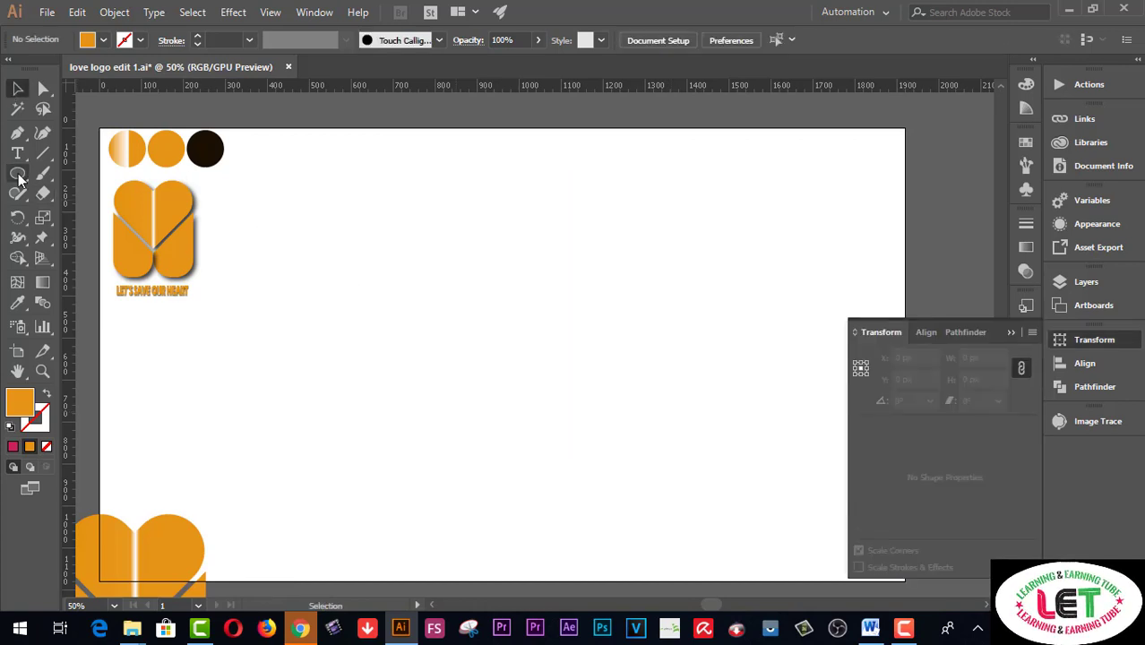
left_click(18, 174)
Step: Draw a 676 × 173 px orange rectangle near the artboard's top centre
left_click(90, 174)
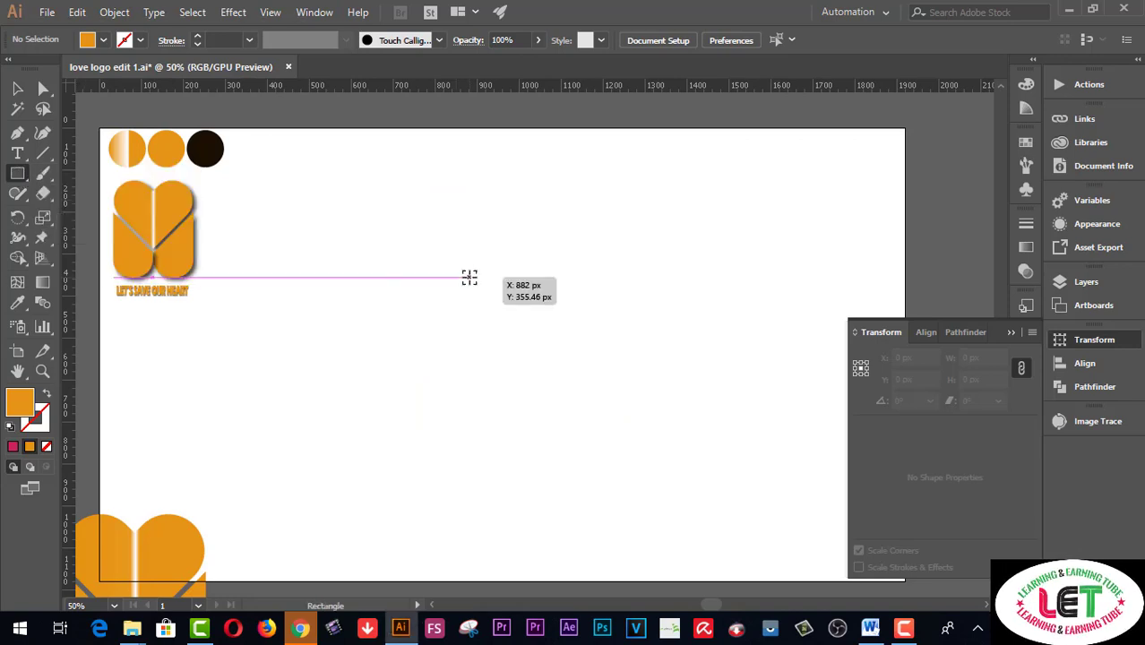
left_click_drag(468, 277, 612, 314)
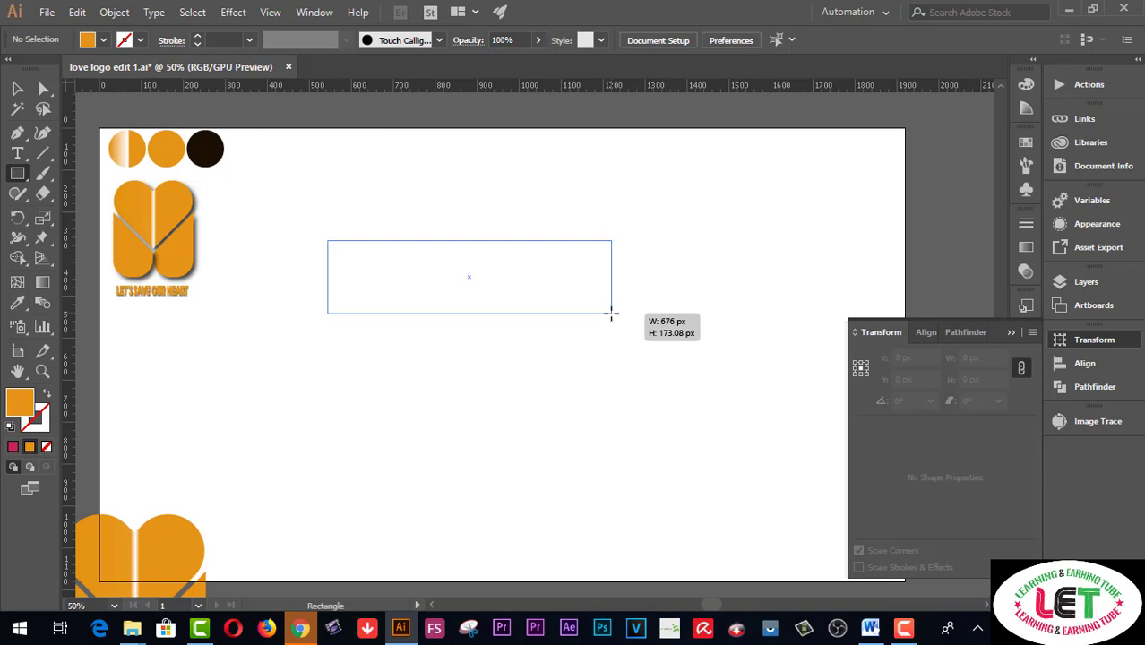
left_click_drag(612, 313, 613, 312)
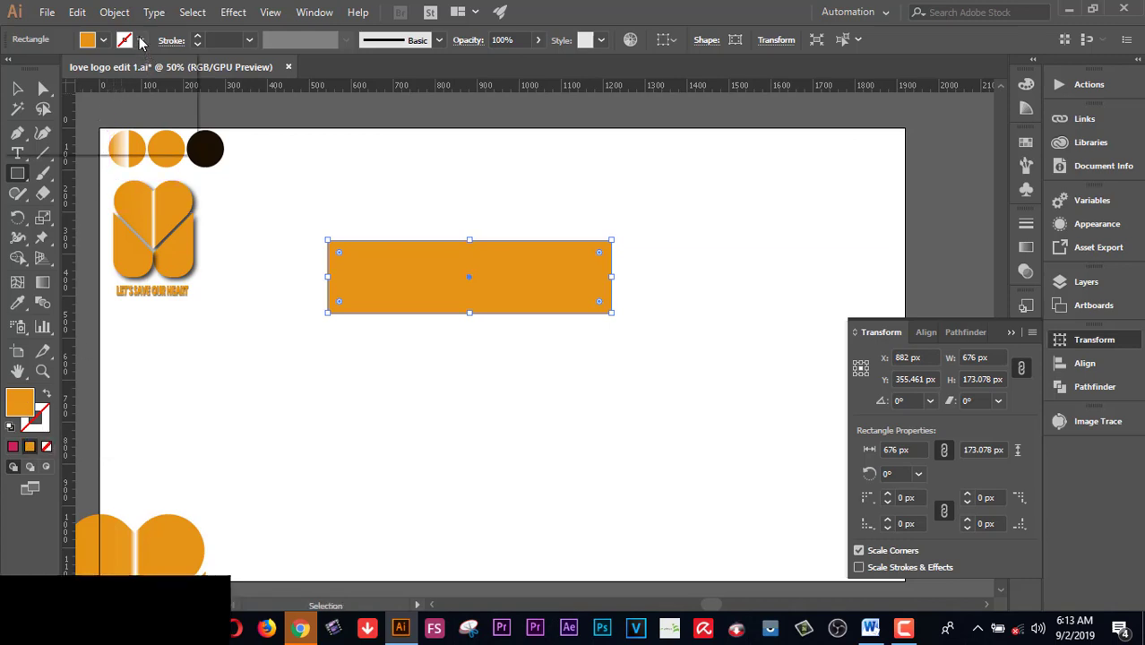
Step: Check the rectangle's stroke and fill swatches, then reselect the orange rectangle
left_click(140, 40)
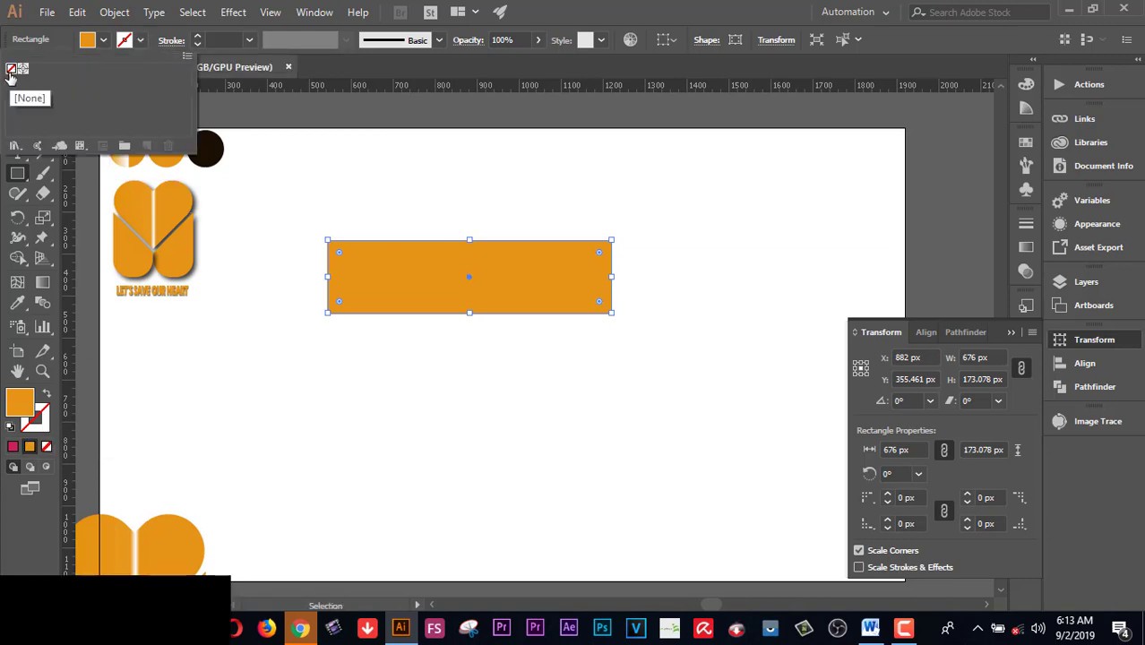
key("Escape")
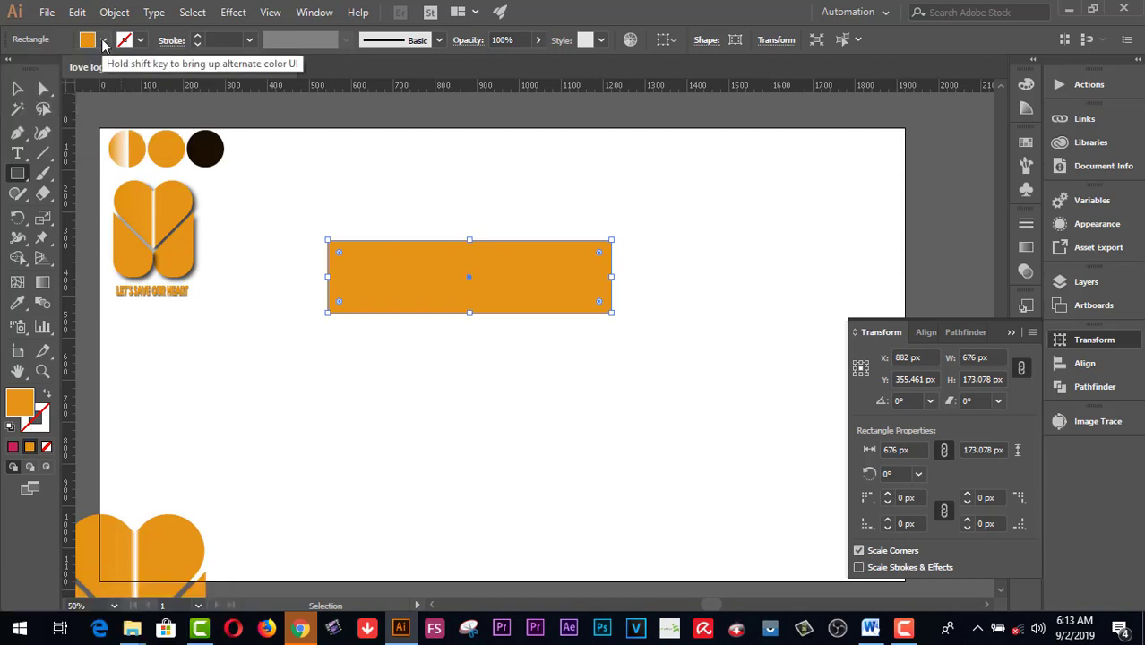
left_click(104, 42)
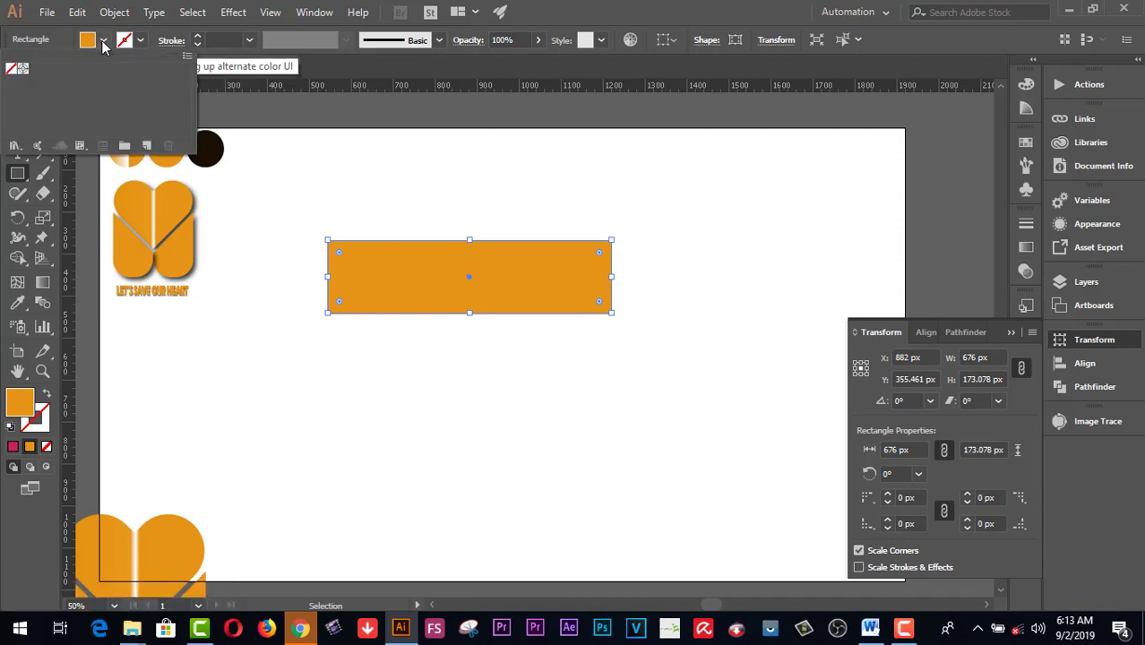
left_click(104, 43)
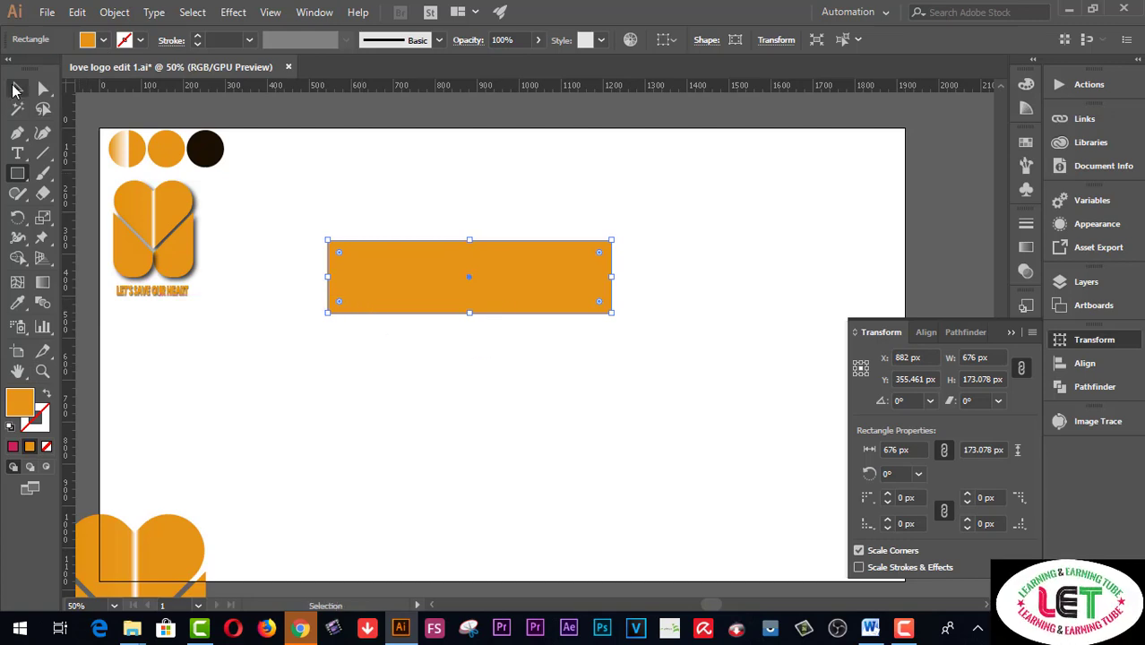
left_click(17, 88)
left_click(306, 176)
left_click(404, 300)
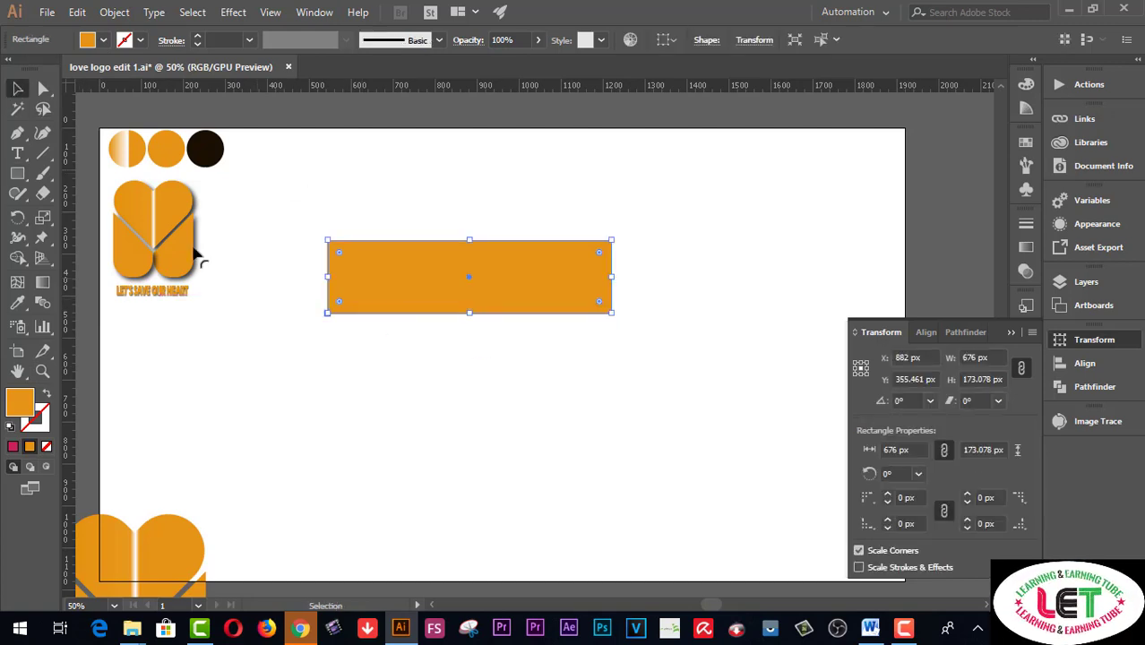
left_click(43, 90)
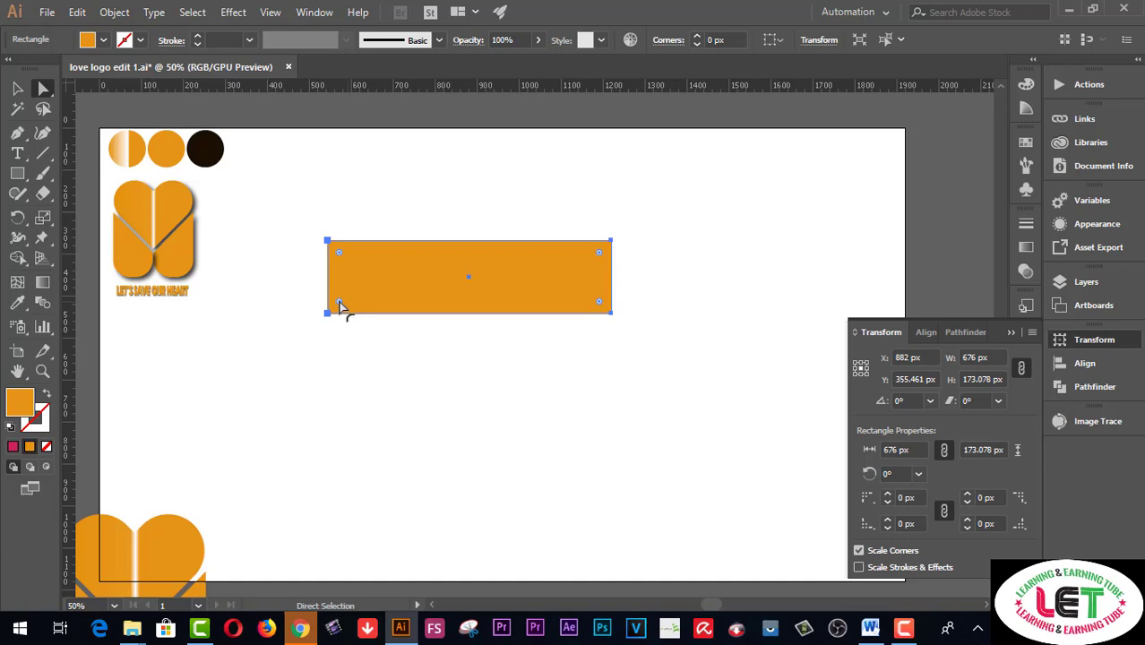
Step: Round the rectangle's corners to 86.54 px and rotate the pill to about 310°
left_click_drag(339, 305, 386, 290)
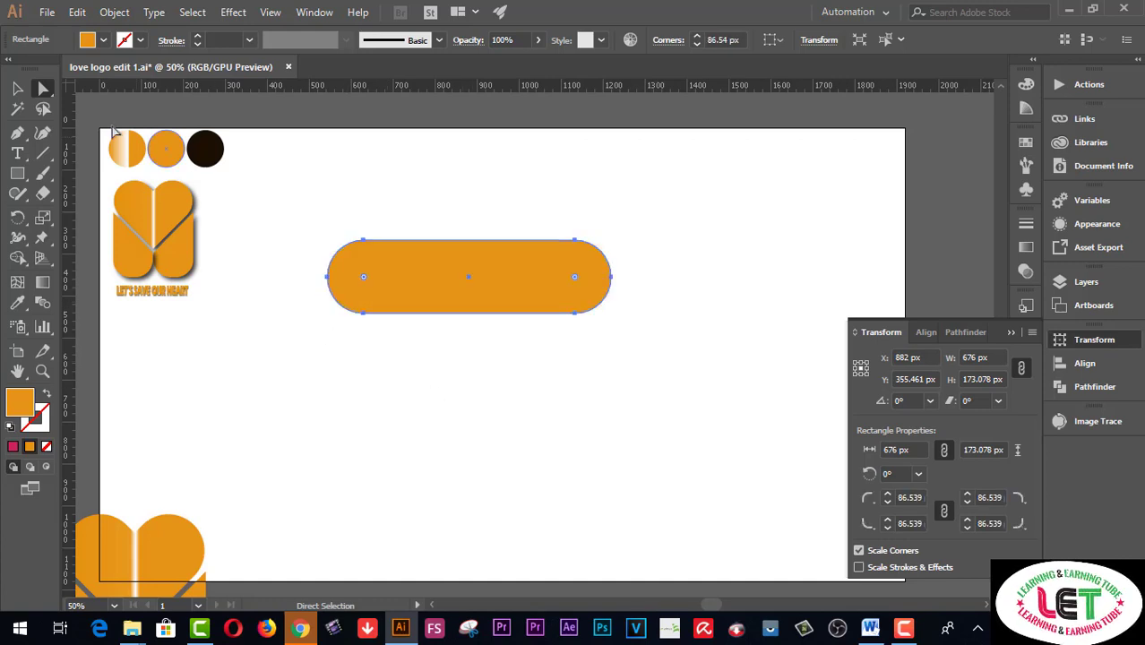
left_click(17, 88)
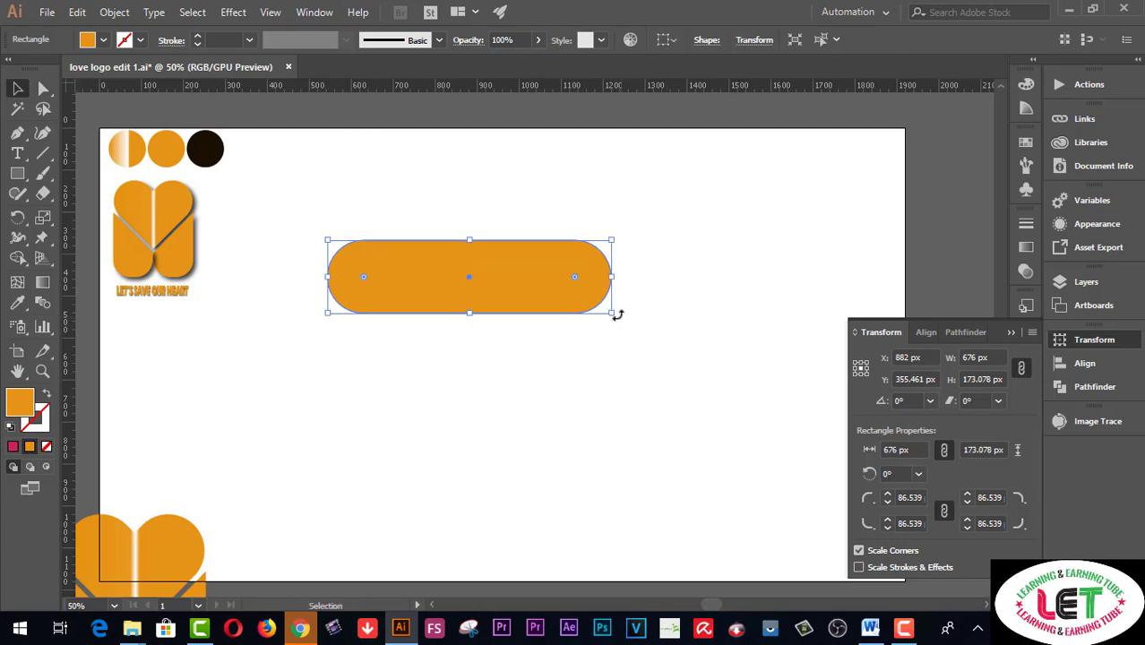
mouse_move(618, 314)
left_mouse_down()
mouse_move(575, 404)
mouse_move(543, 416)
left_mouse_up()
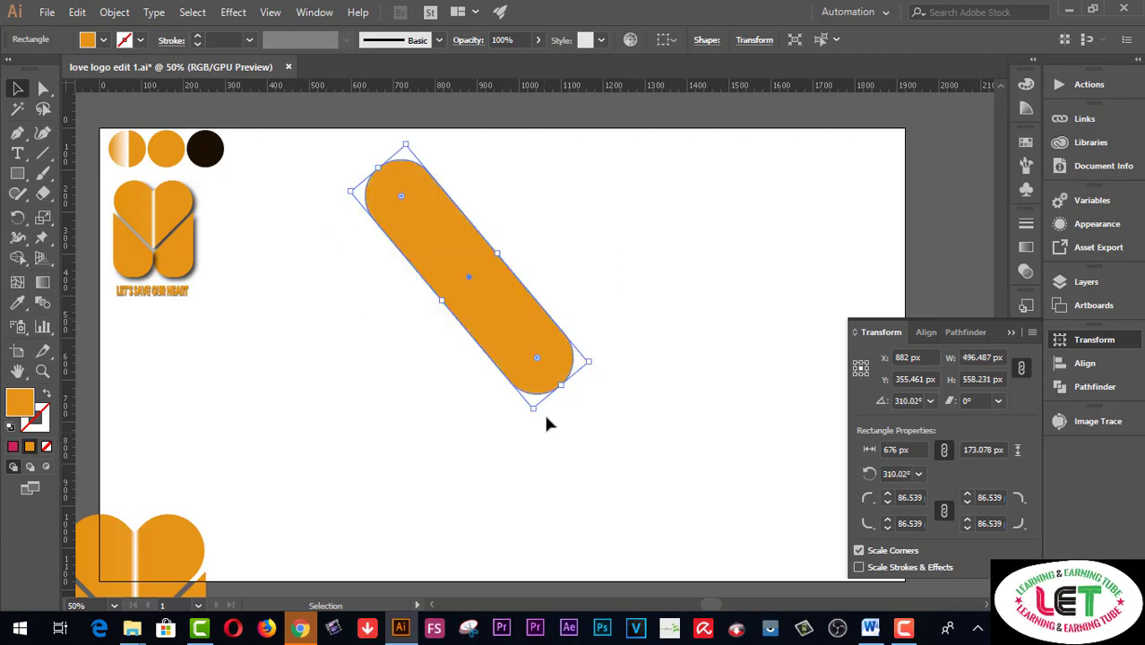
Step: Reflect a copy of the pill across the vertical axis so the bars cross
right_click(528, 336)
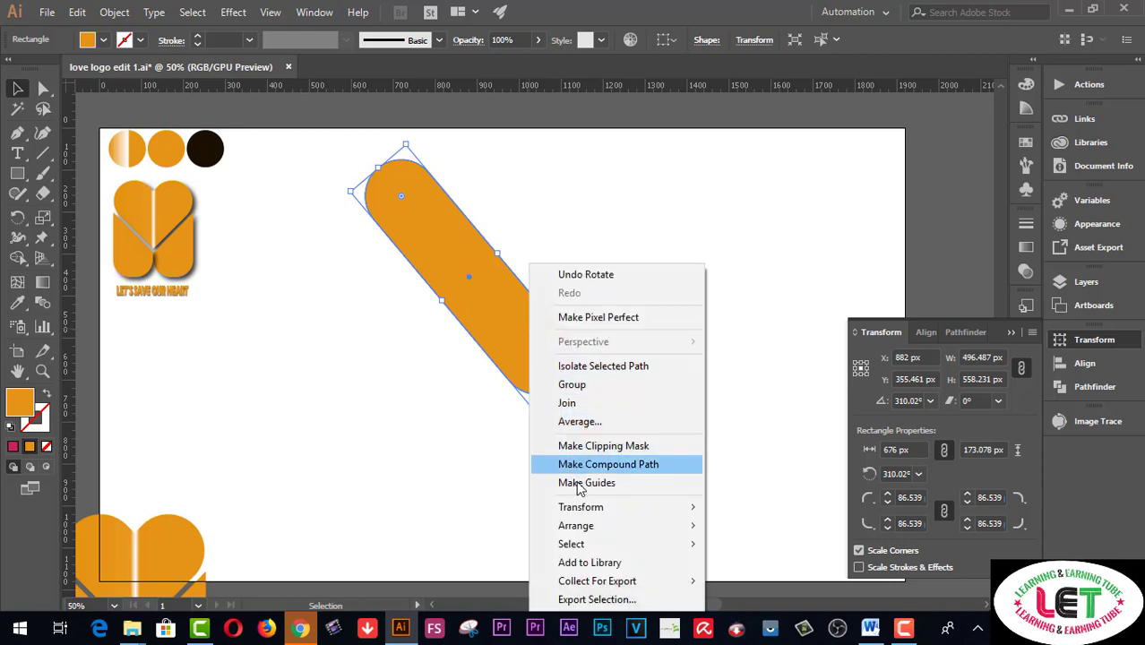
mouse_move(581, 507)
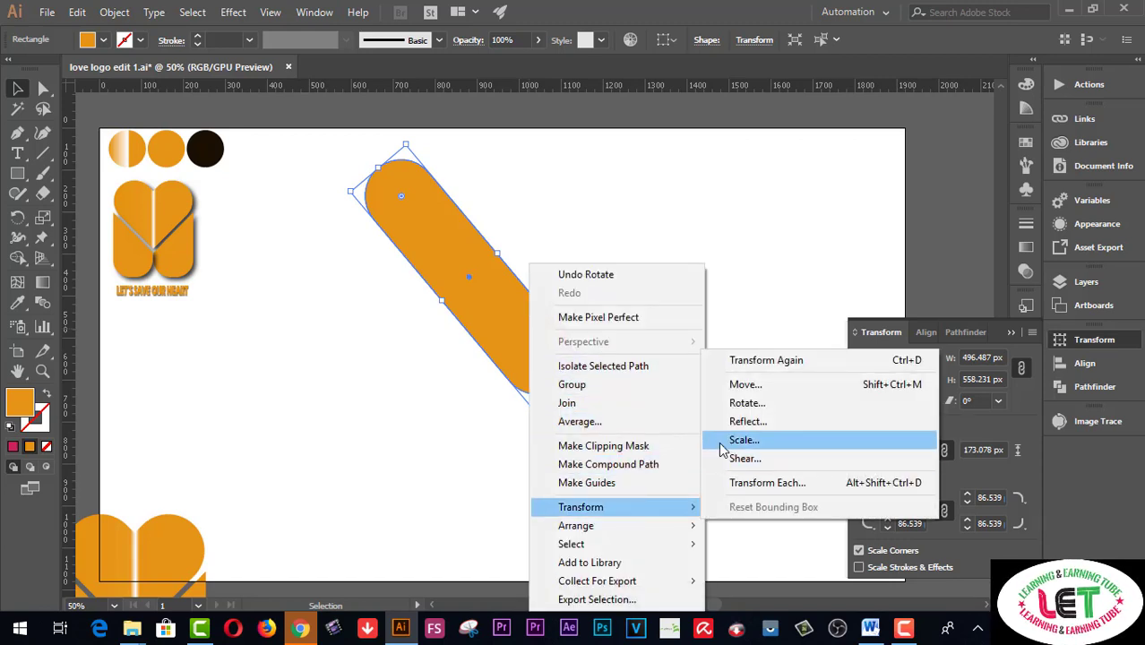
left_click(735, 422)
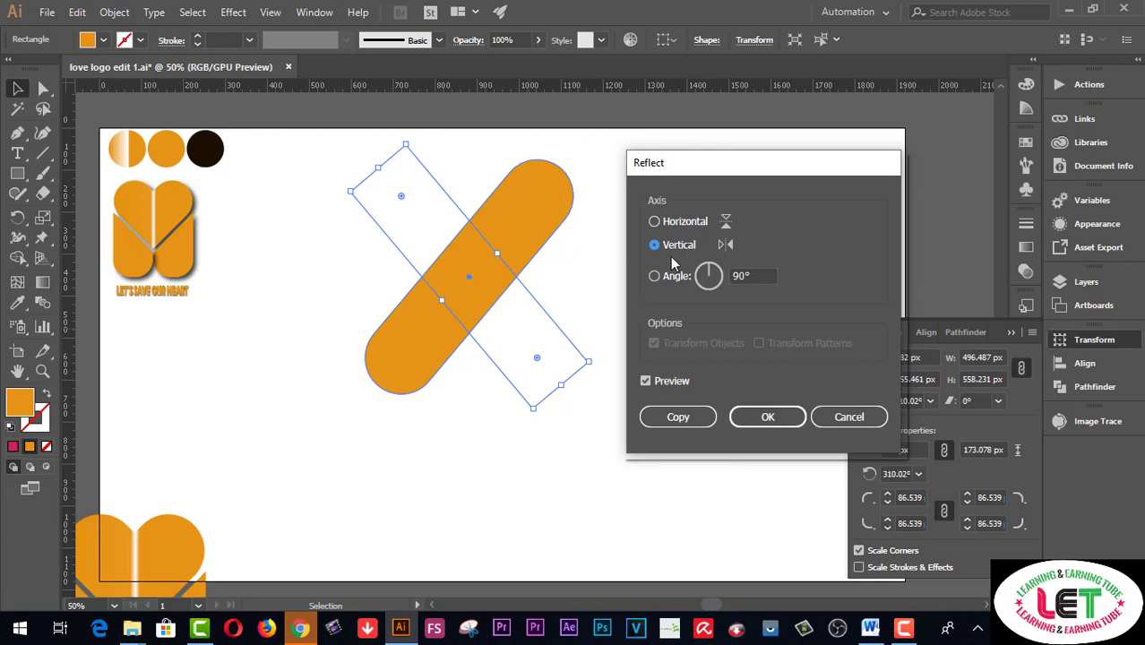
left_click(683, 419)
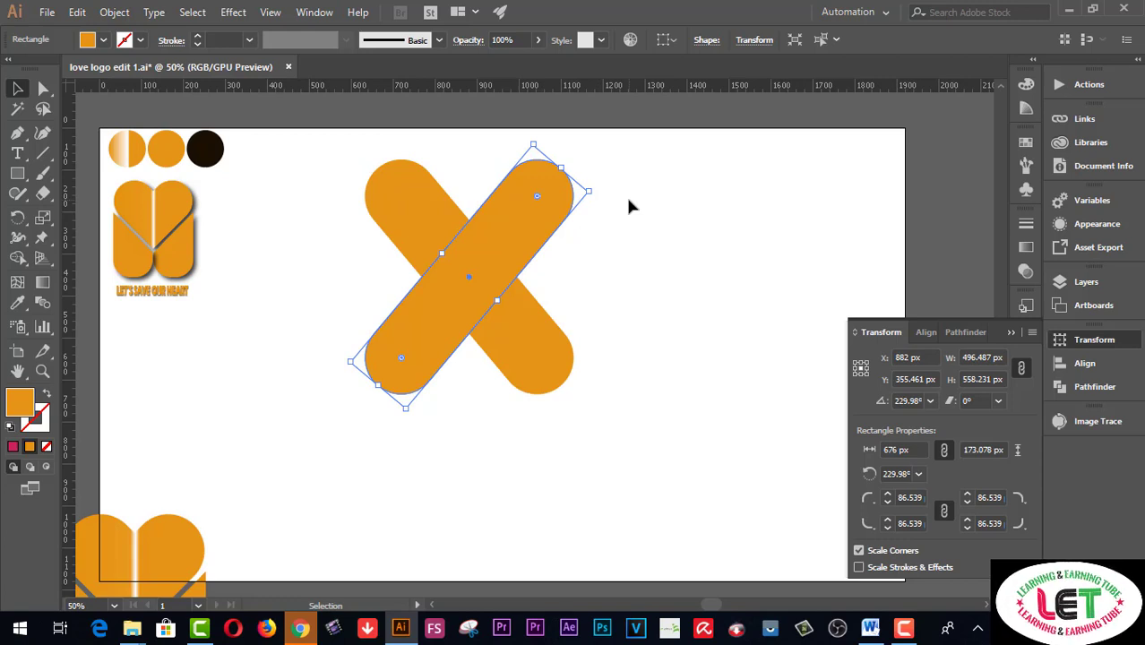
Step: Nudge the mirrored bar left four steps to X 728 px, then select both bars
key("Left")
key("Left")
key("Left")
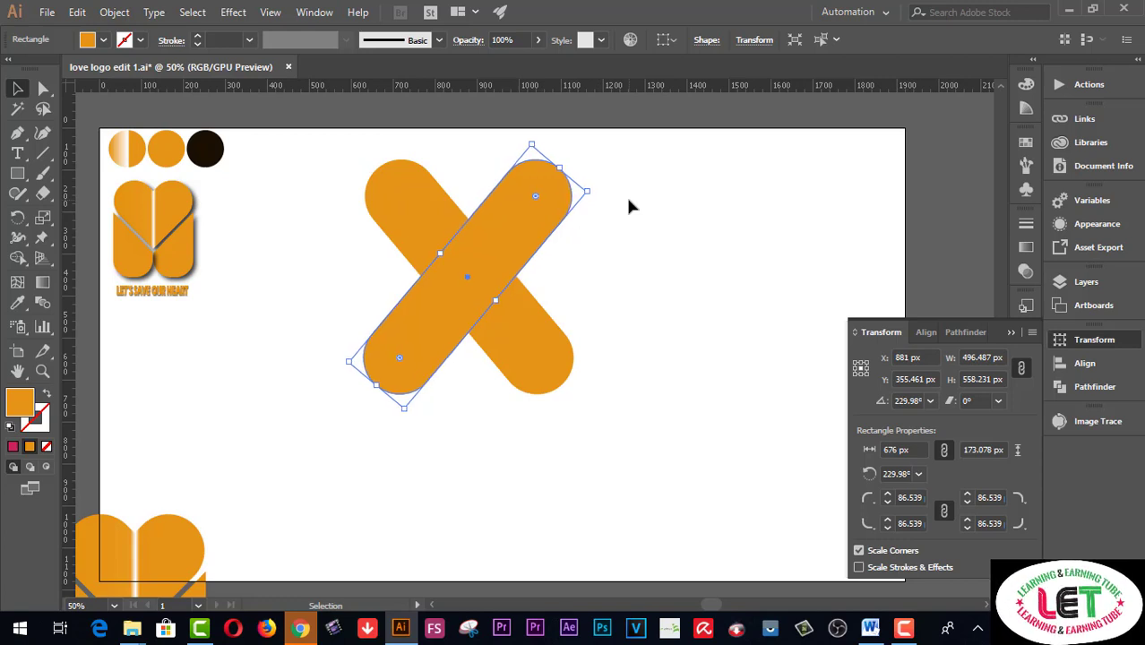
key("Left")
key("Left")
key("Left")
key("Left")
key("Left")
key("Left")
key("Left")
key("Left")
key("Left")
key("Left")
key("Left")
key("Left")
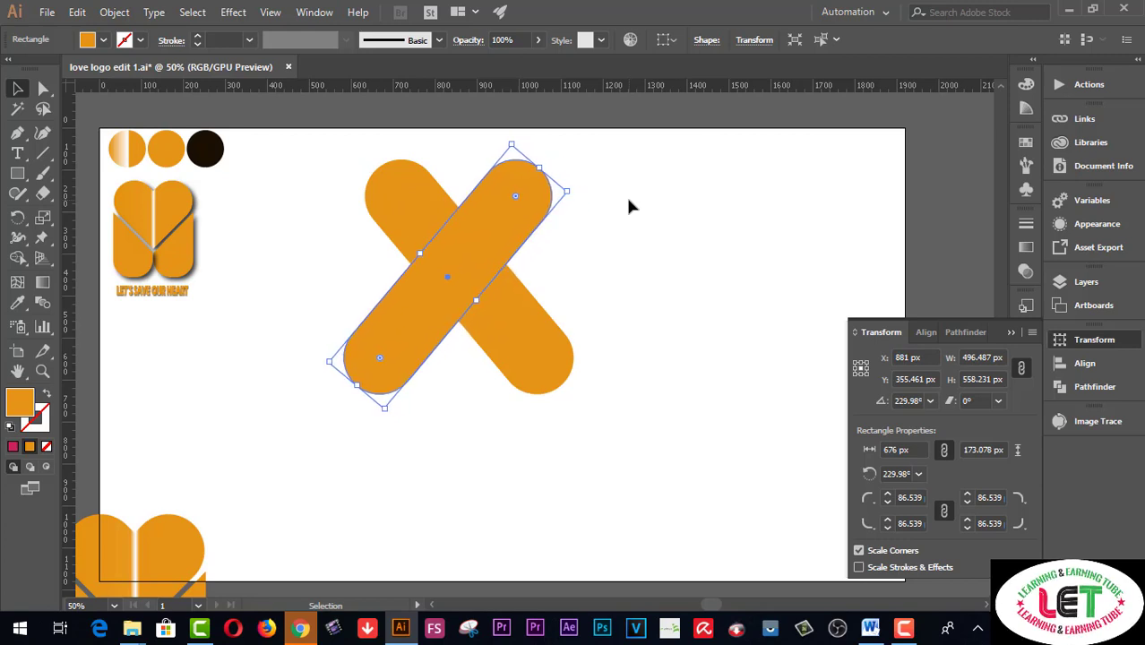
key("Left")
key("Left")
key("Left")
key("Left")
key("Left")
key("Left")
key("Left")
key("Left")
key("Left")
key("Left")
key("Left")
key("Left")
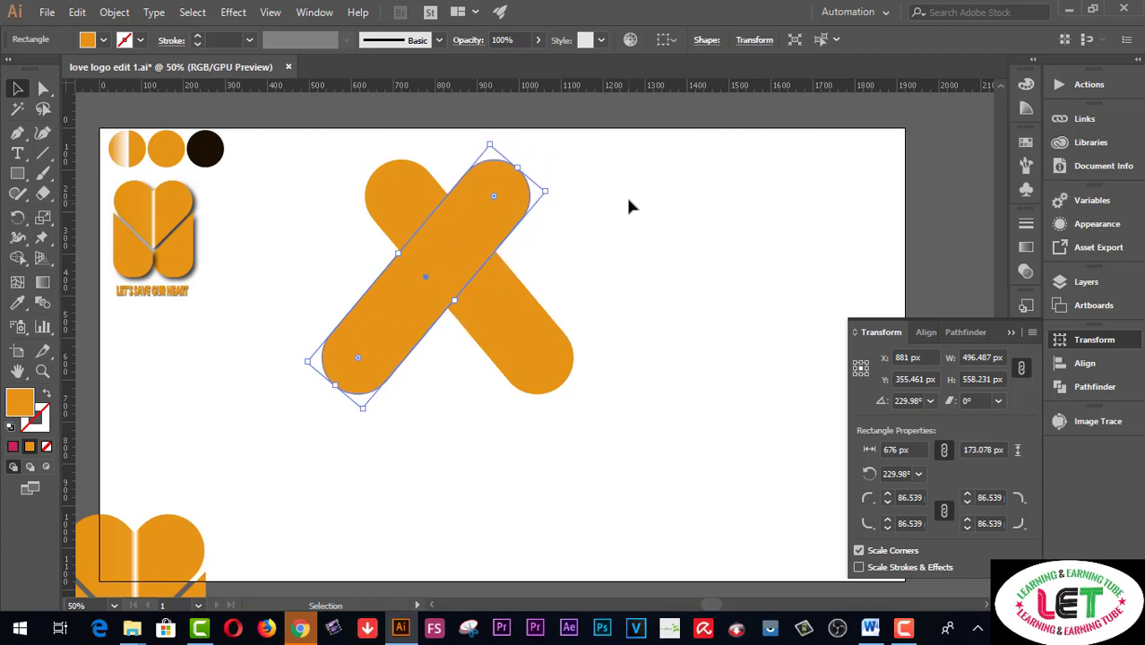
key("Left")
key("Left")
key("Left")
key("Left")
key("Left")
key("Left")
key("Left")
key("Left")
key("Left")
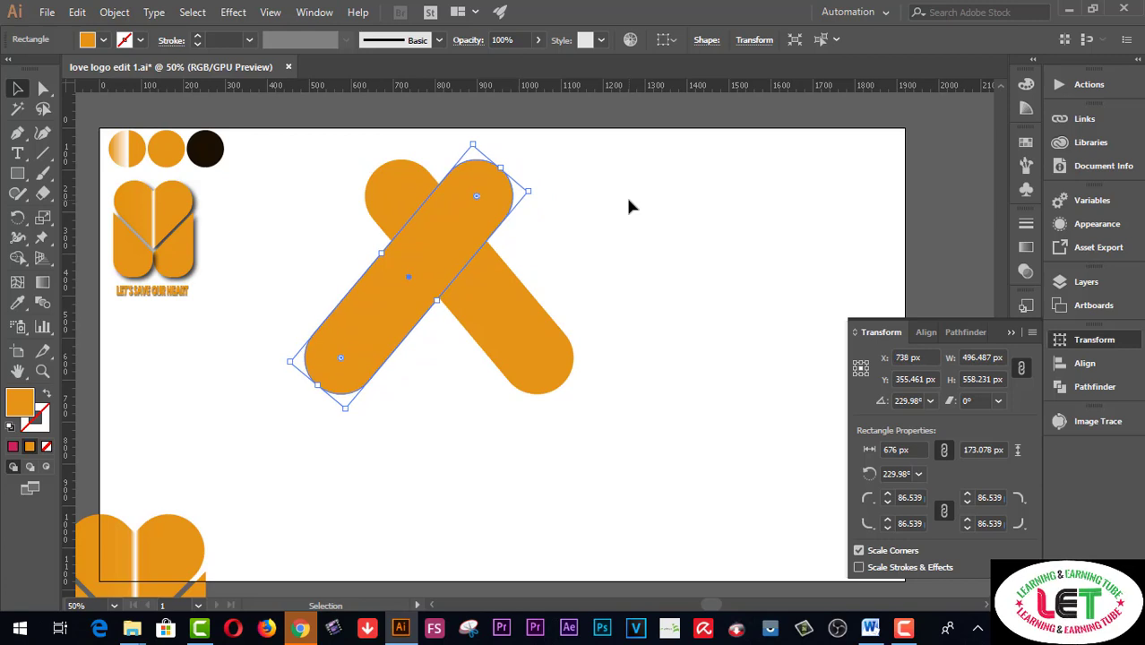
left_click(629, 207)
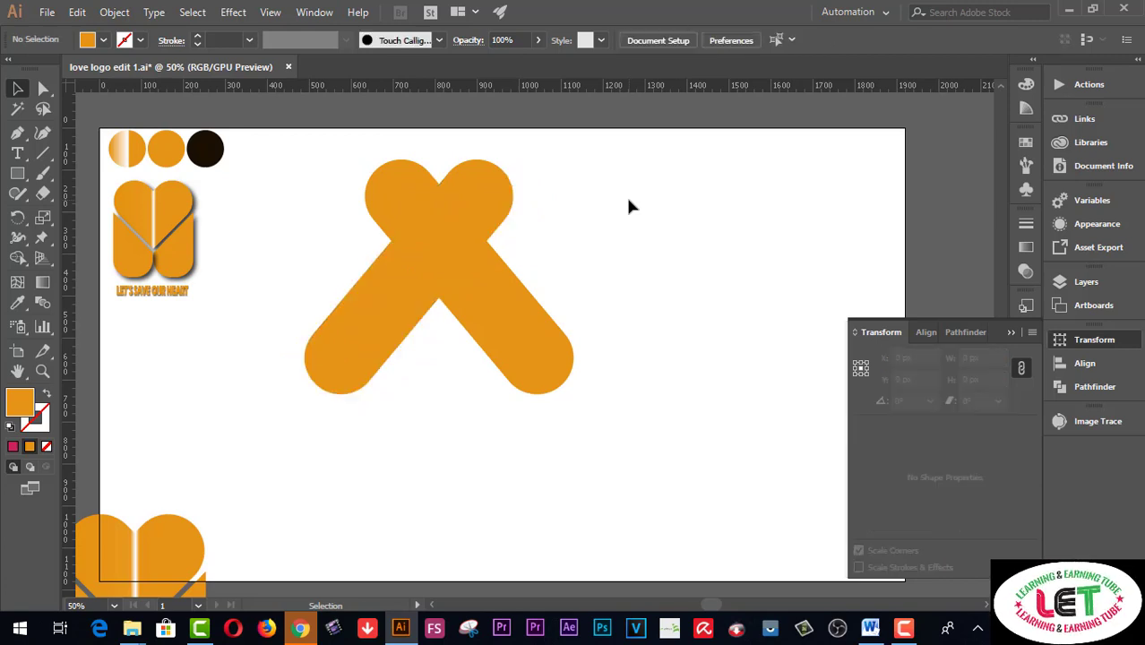
left_click(498, 204)
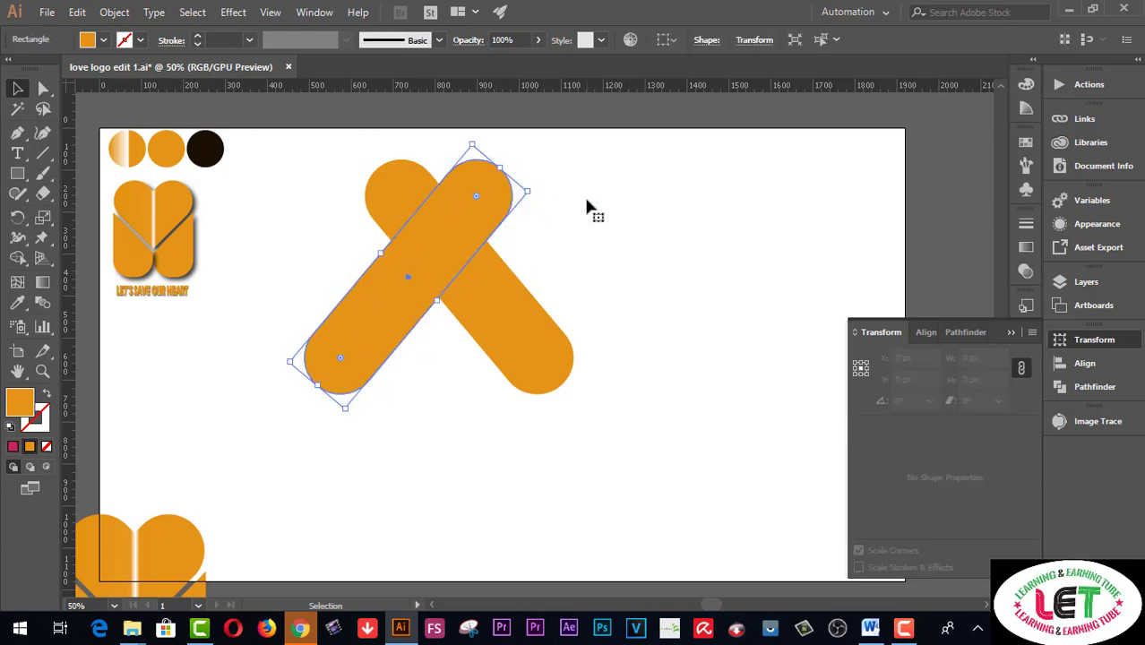
left_click(588, 208)
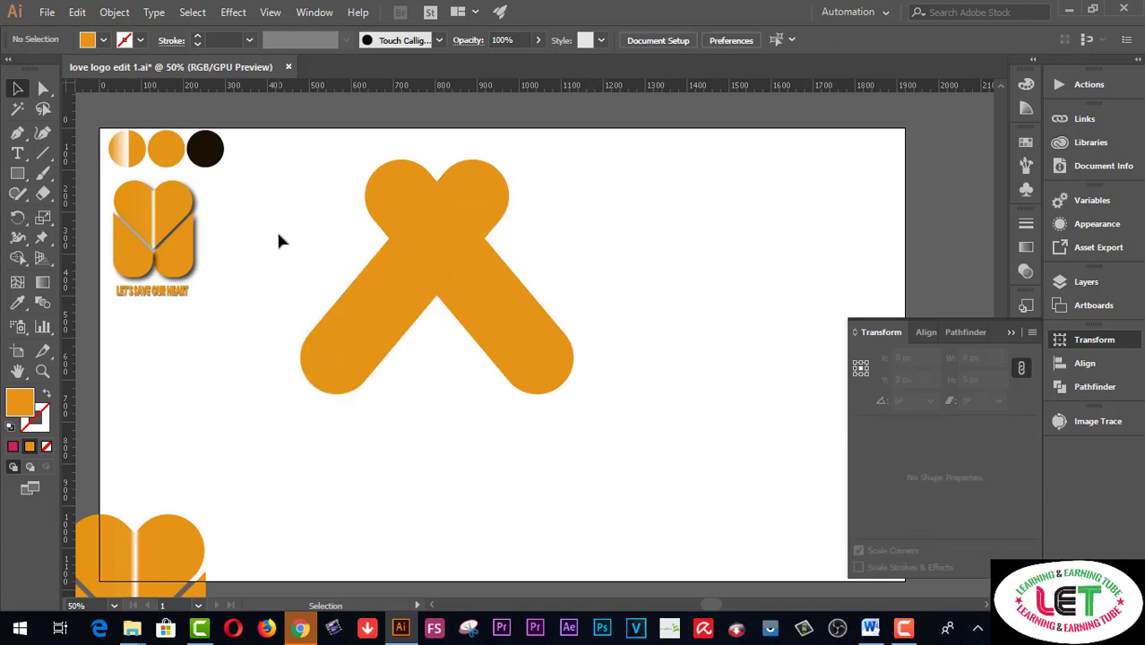
left_click(387, 310)
left_click(475, 269, "shift")
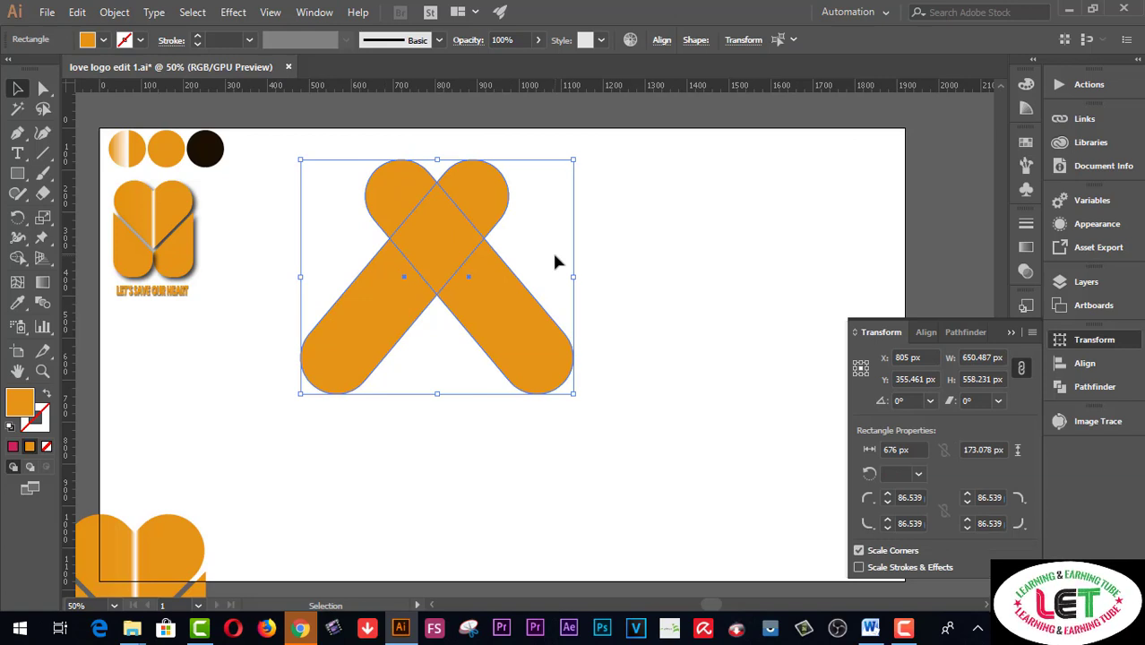
Step: Expand both crossed bars into plain fill shapes
left_click(116, 13)
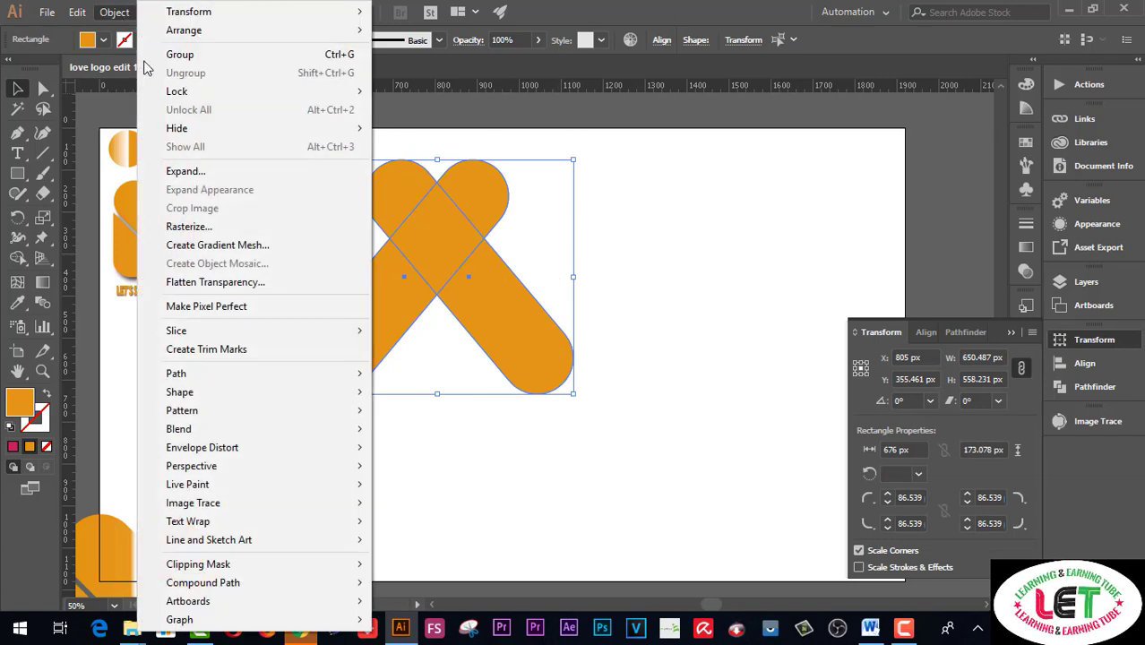
left_click(187, 170)
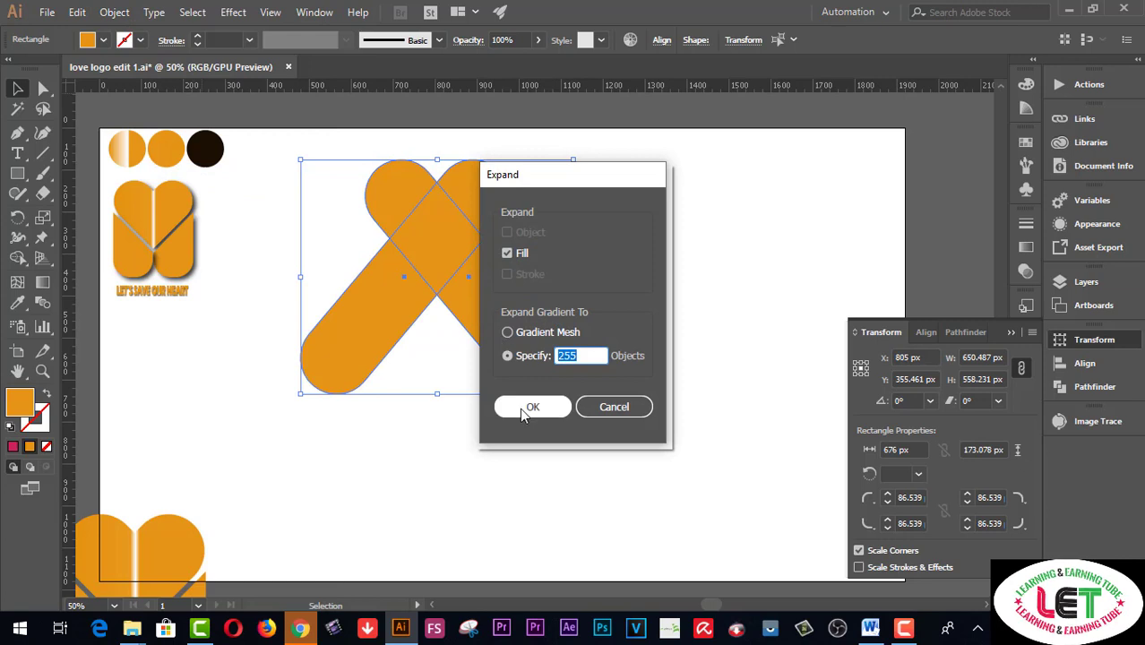
left_click(521, 407)
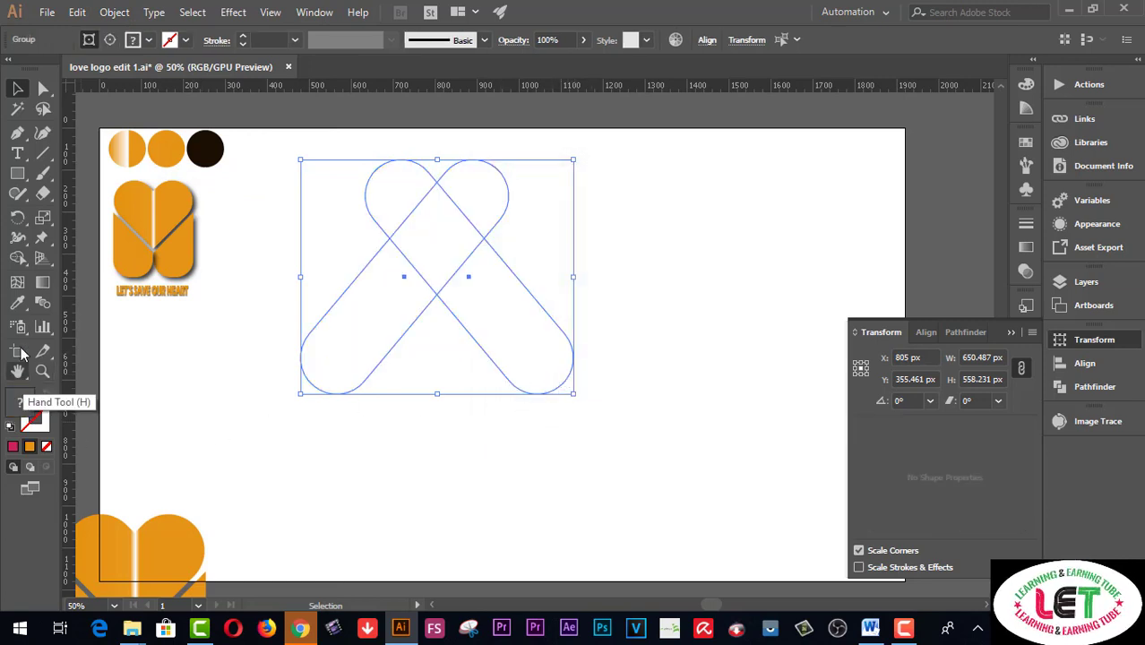
Step: Fill the expanded bars with the orange sampled from the colour circle
left_click(16, 305)
left_click(164, 151)
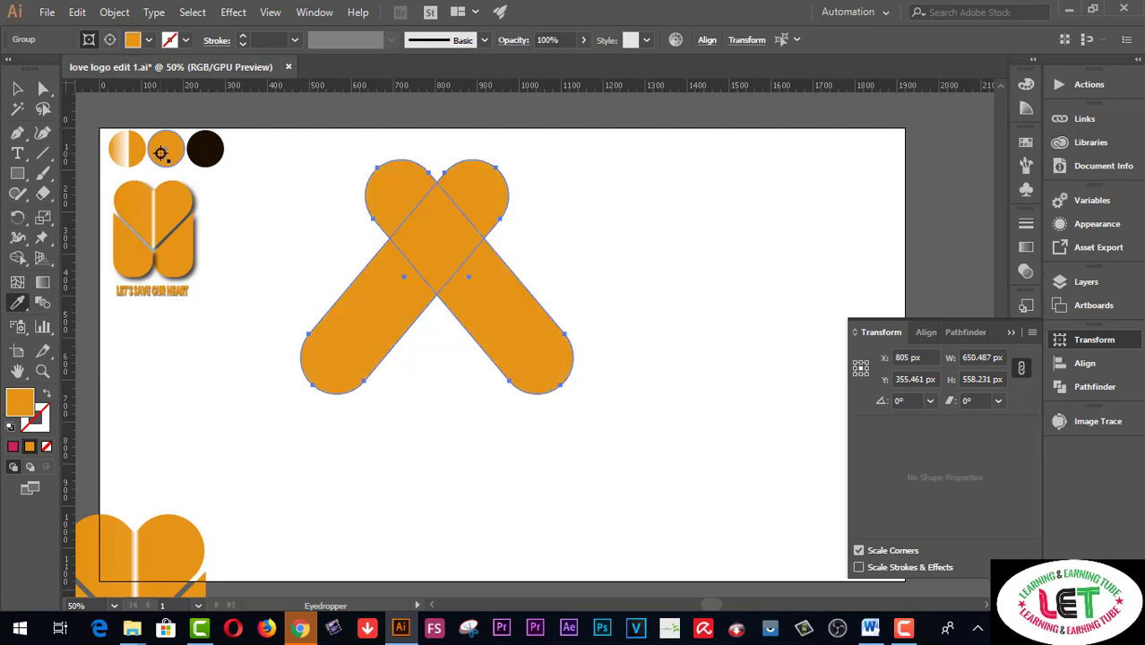
left_click(17, 89)
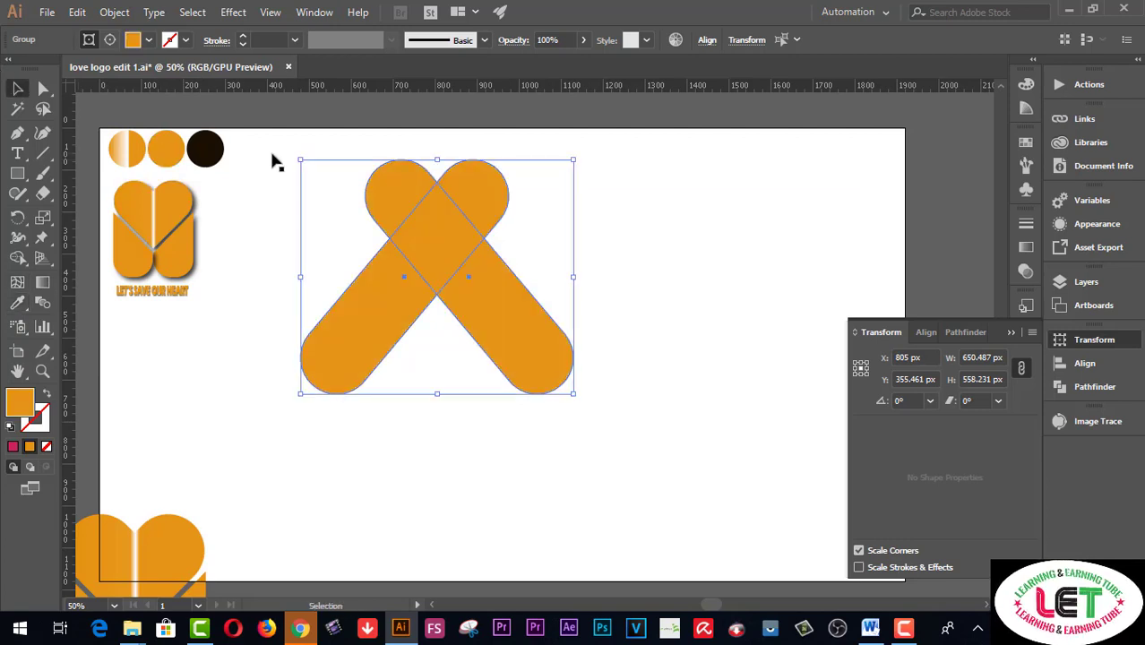
left_click(650, 228)
left_click(367, 264)
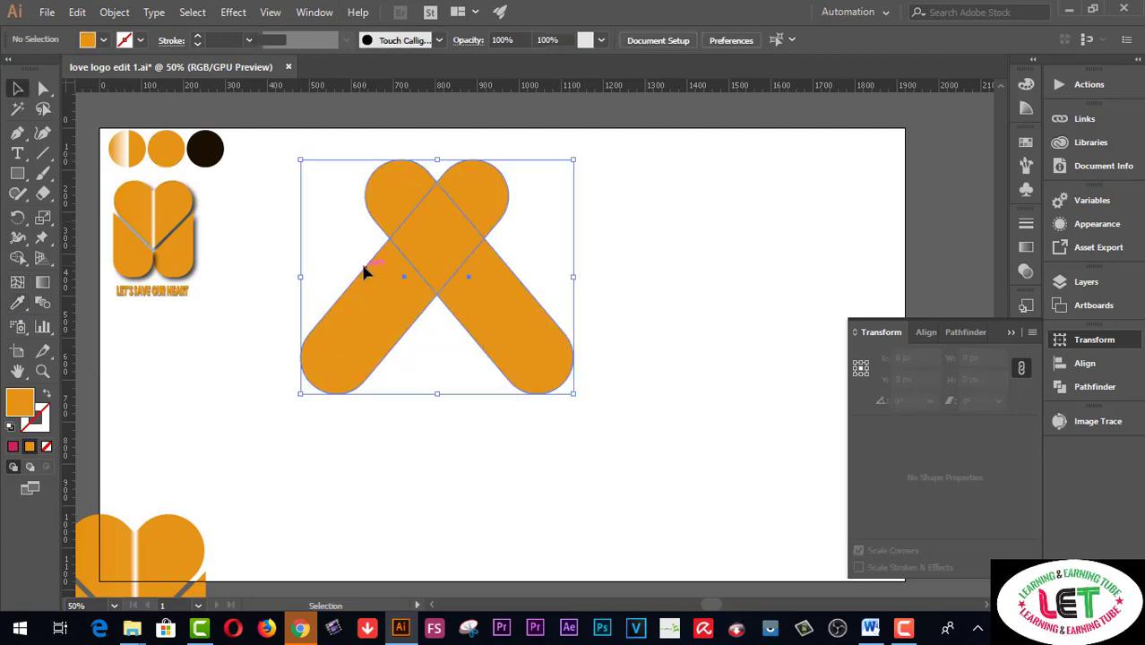
Step: Show the Pathfinder panel from the Window menu beside the crossed bars
left_click(964, 334)
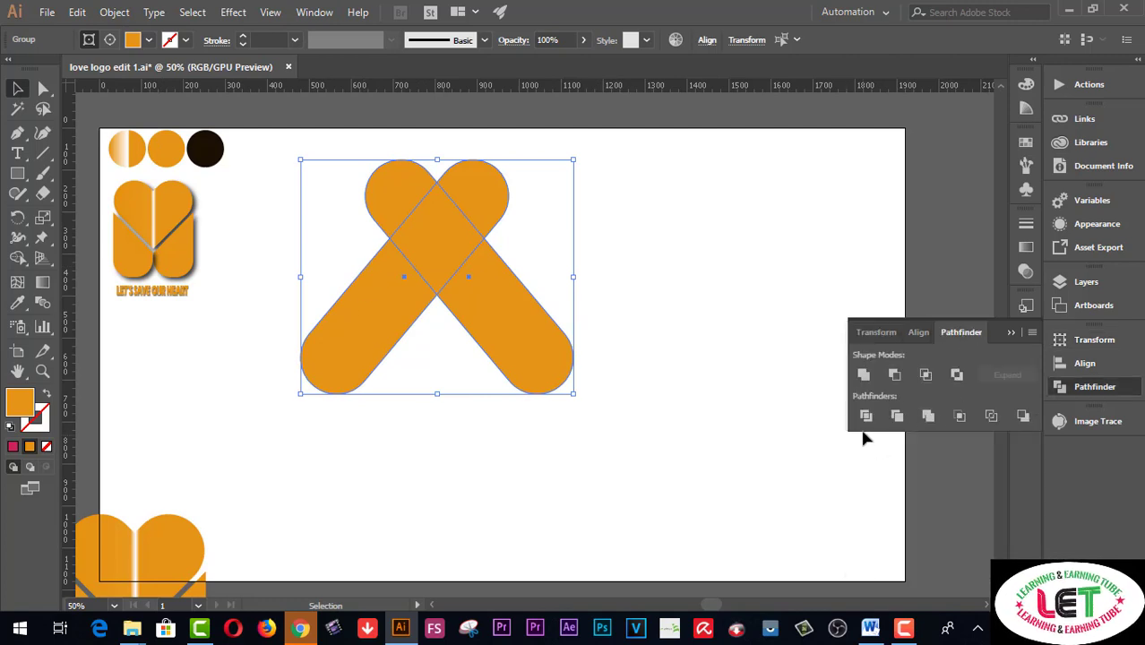
left_click(315, 12)
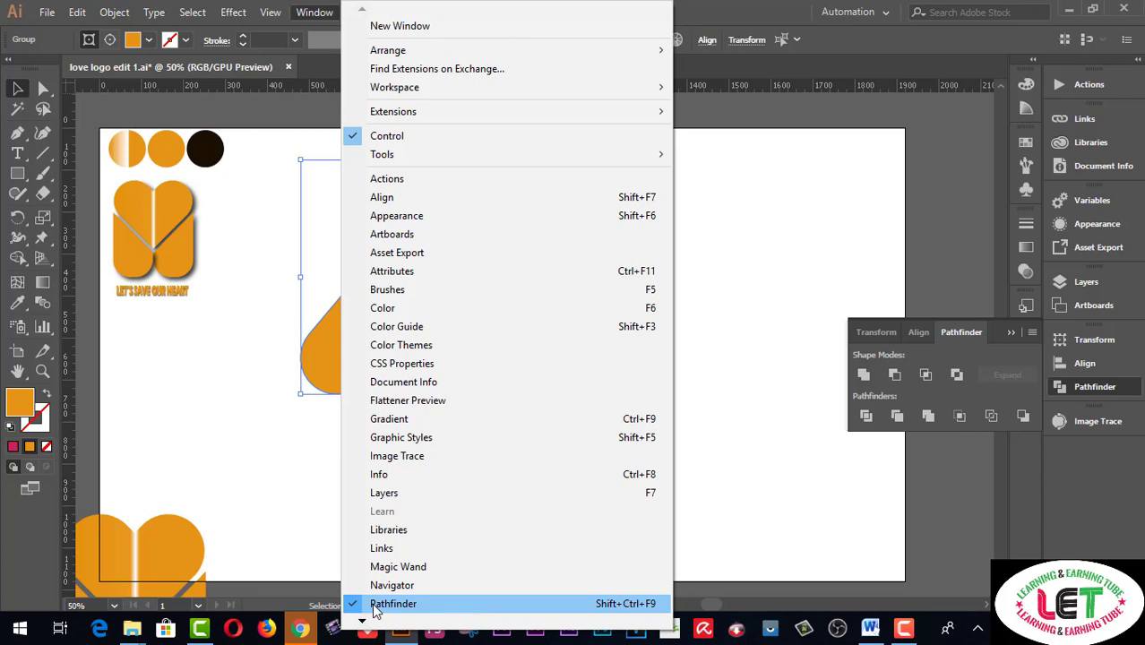
left_click(413, 606)
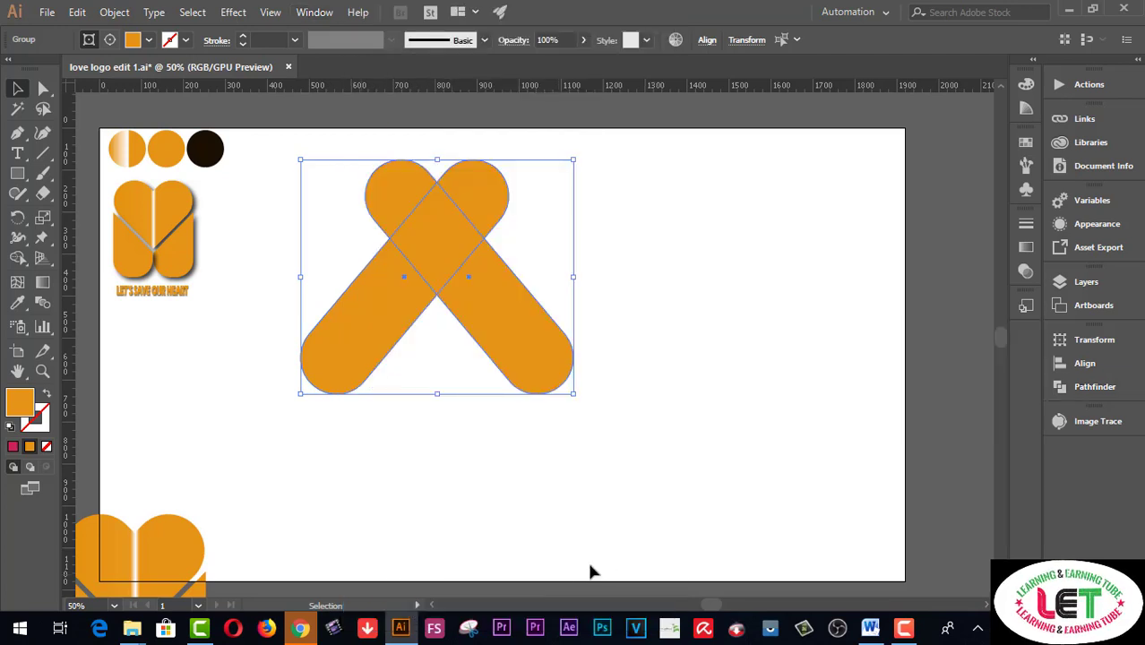
left_click(306, 14)
left_click(378, 606)
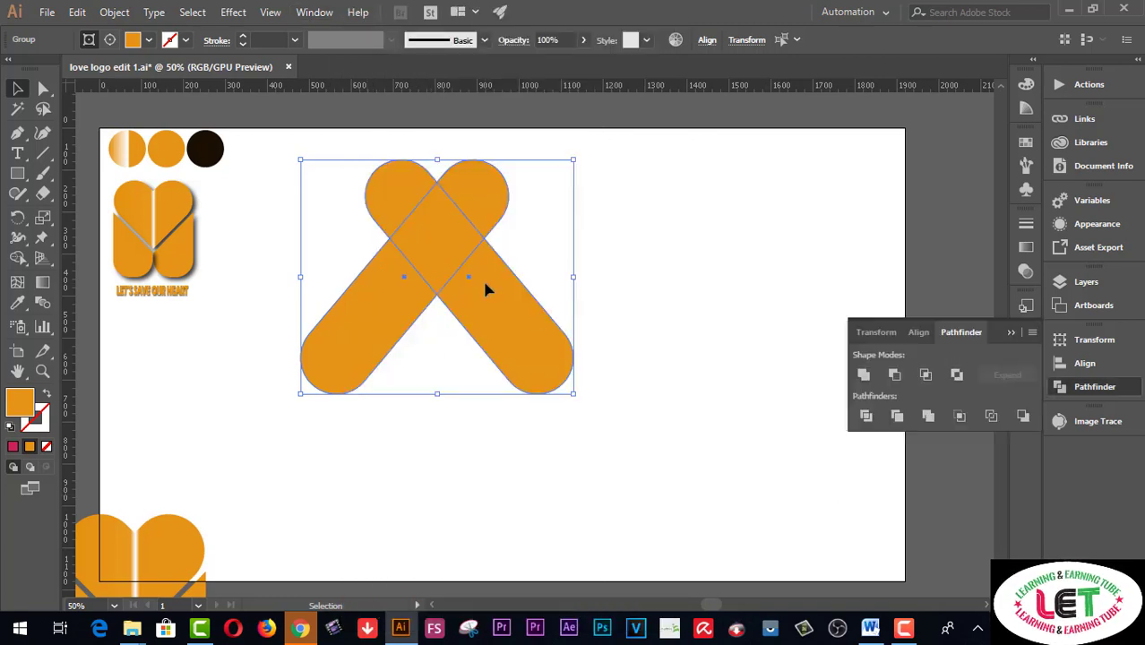
Step: Divide the overlapping bars with Pathfinder and ungroup the resulting pieces
left_click(865, 418)
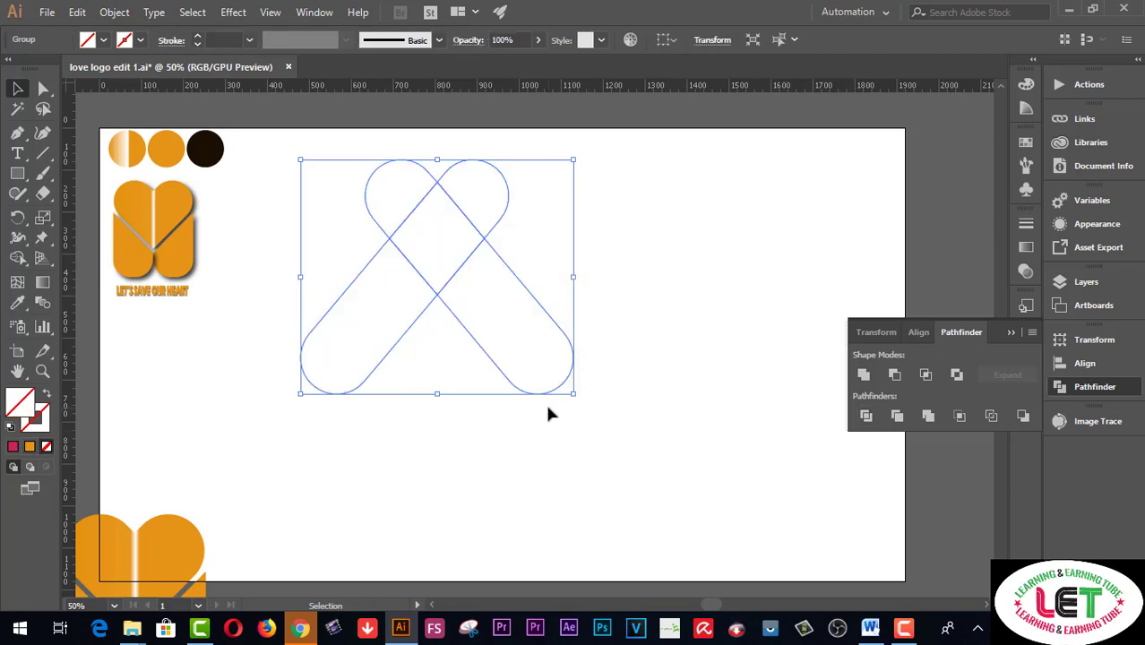
right_click(555, 330)
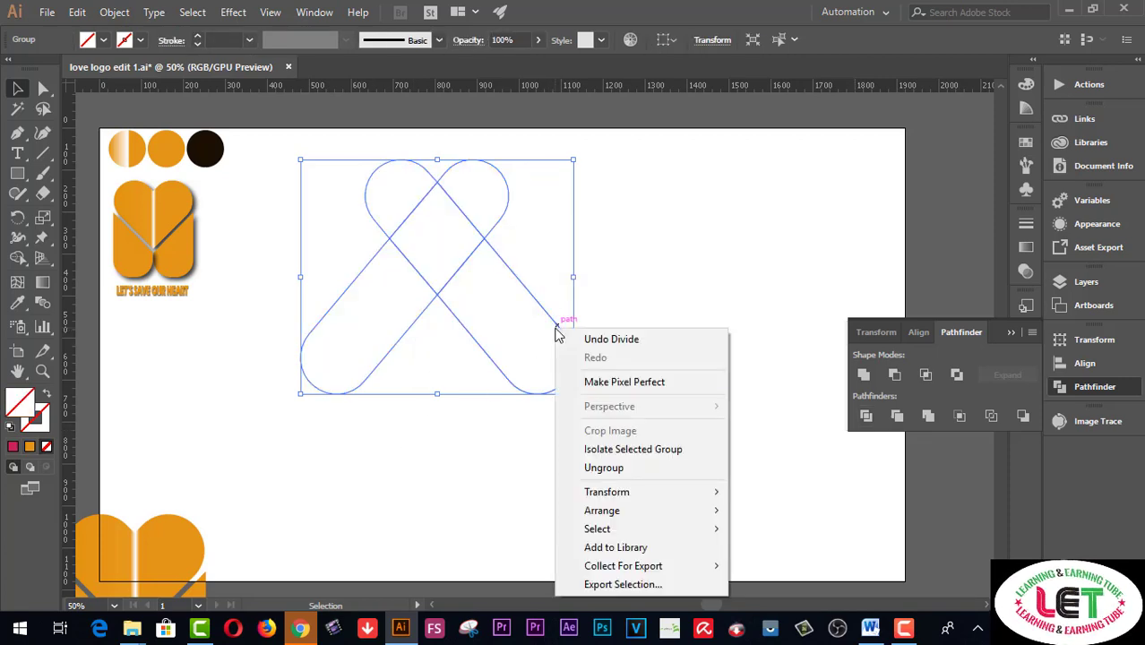
left_click(593, 470)
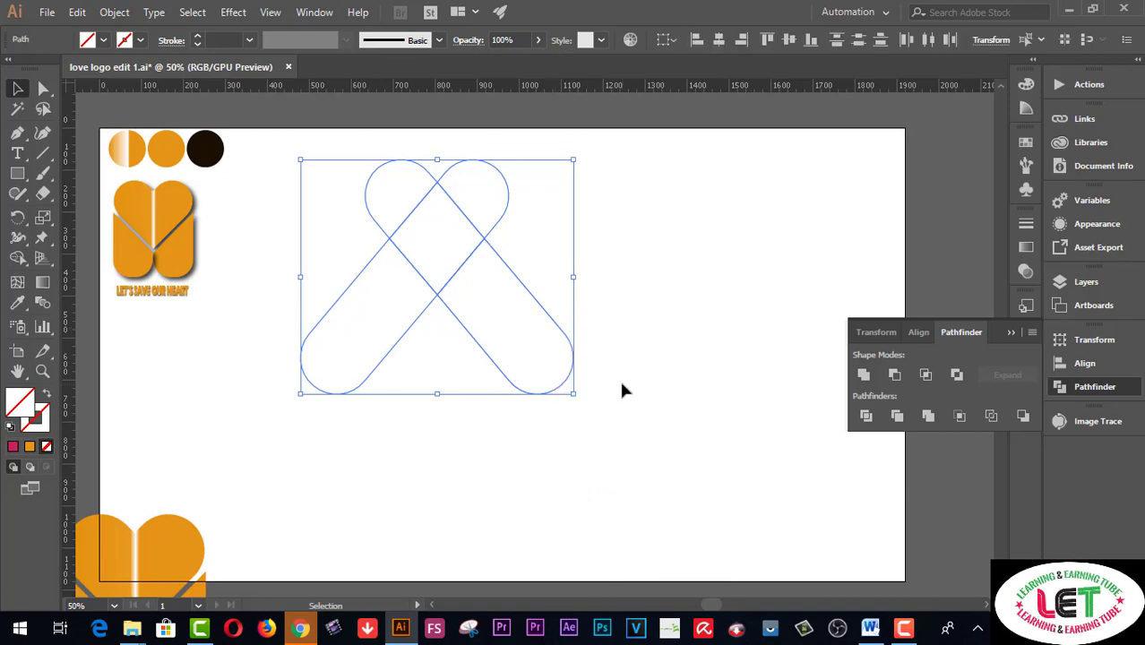
Step: Select the leftover lower pieces, then marquee-select the remaining heart pieces
left_click(621, 388)
left_click_drag(608, 312, 478, 388)
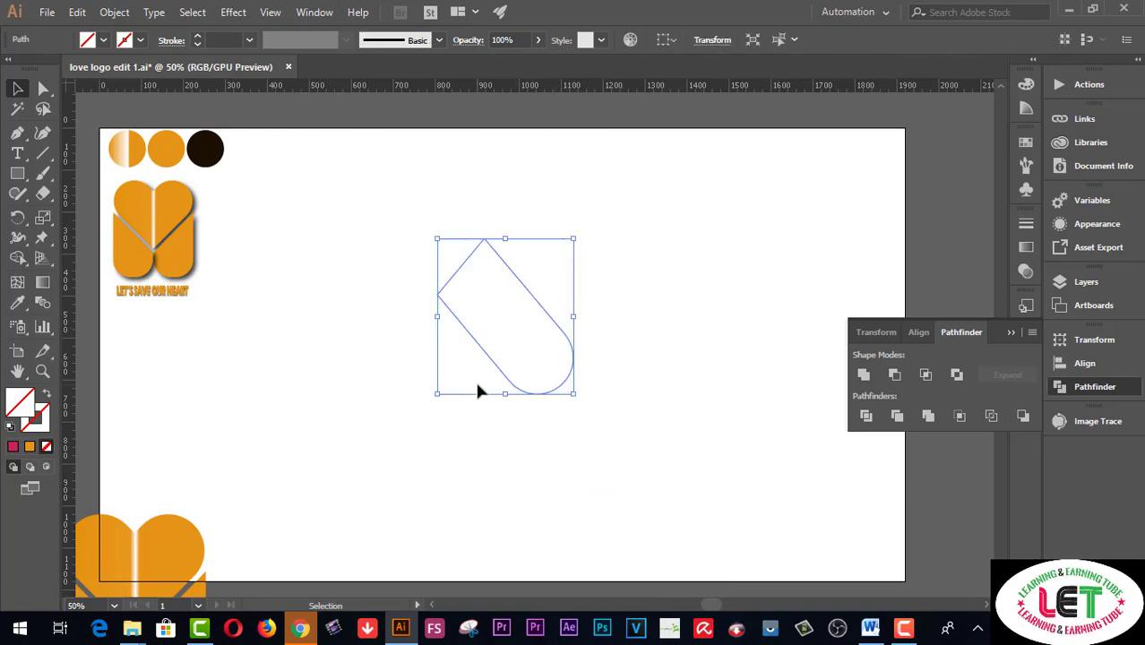
left_click(477, 389)
left_click_drag(288, 309, 399, 391)
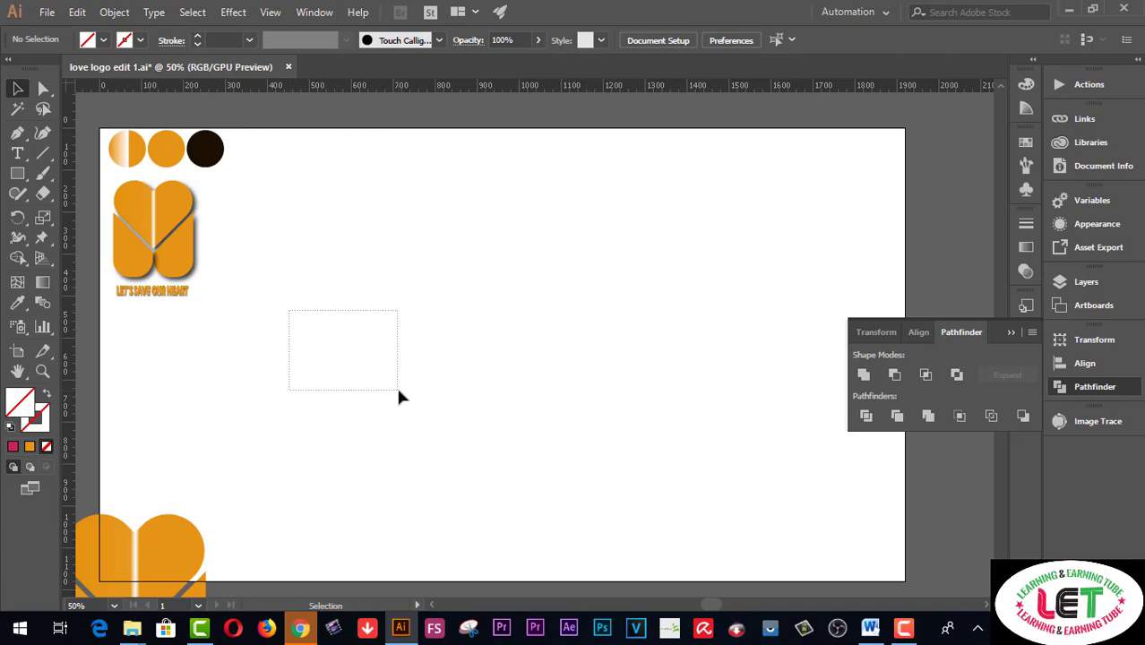
left_click(400, 397)
left_click_drag(598, 346, 282, 183)
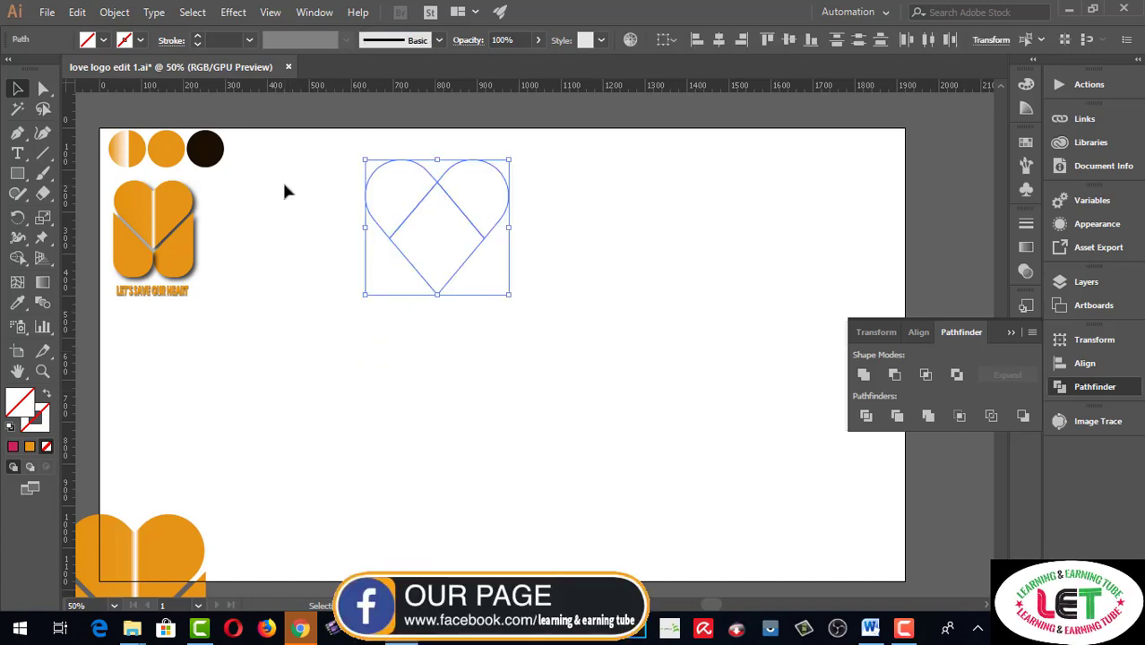
Step: Fill the heart pieces with the circle's orange and merge them into one shape
left_click(17, 303)
left_click(163, 148)
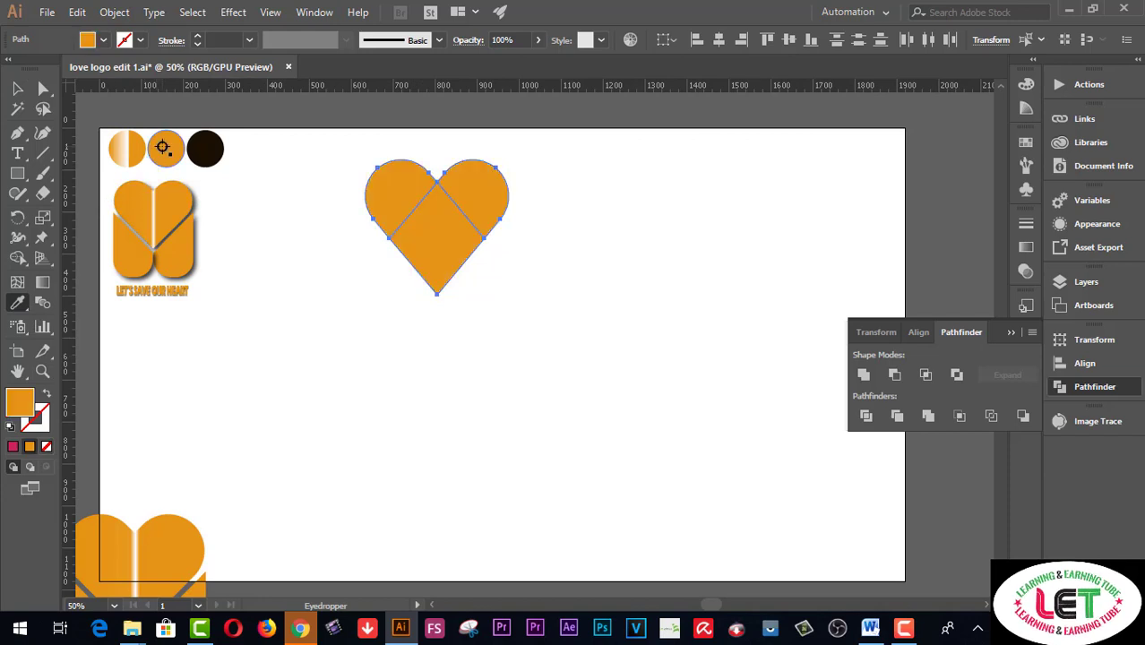
left_click(17, 88)
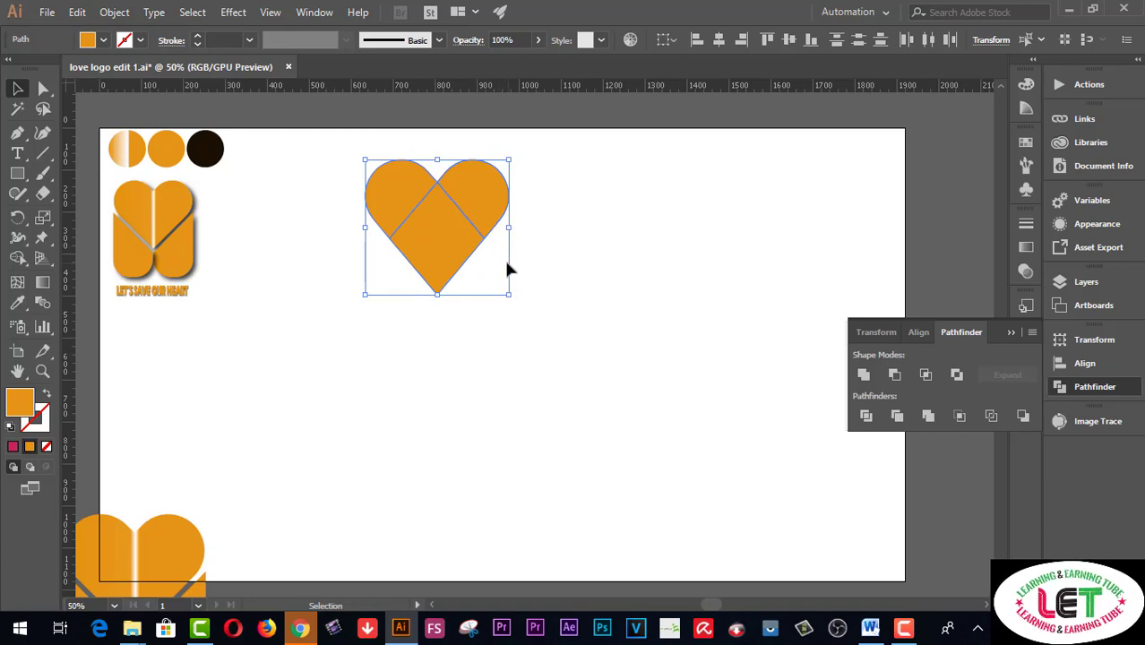
left_click(864, 374, "alt")
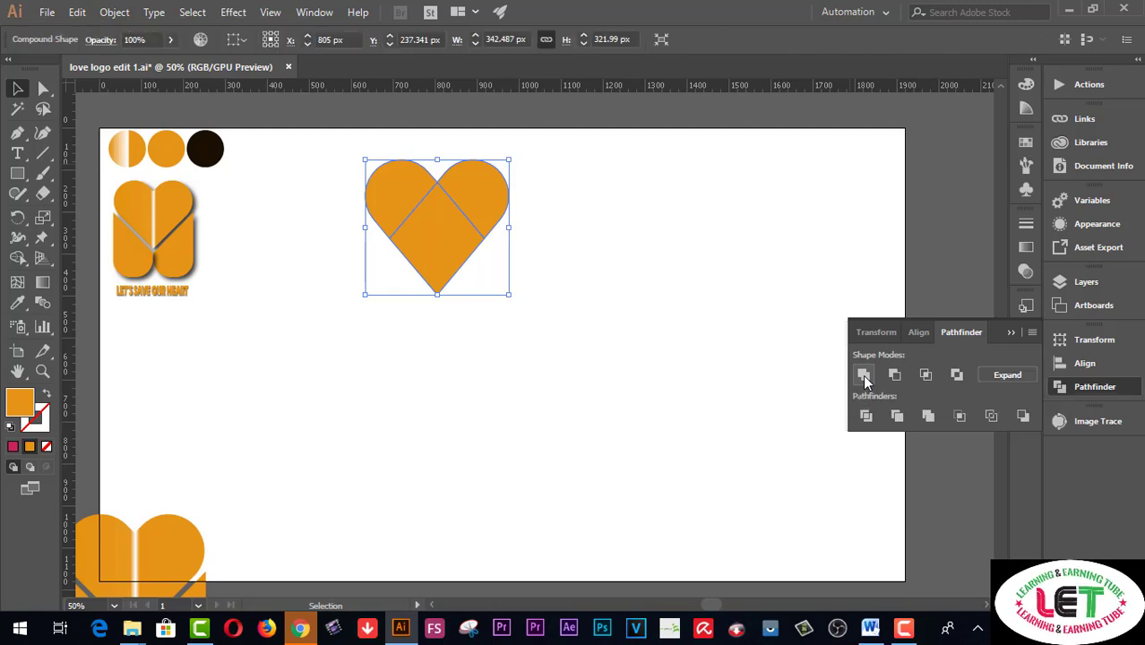
left_click(864, 374)
left_click(726, 337)
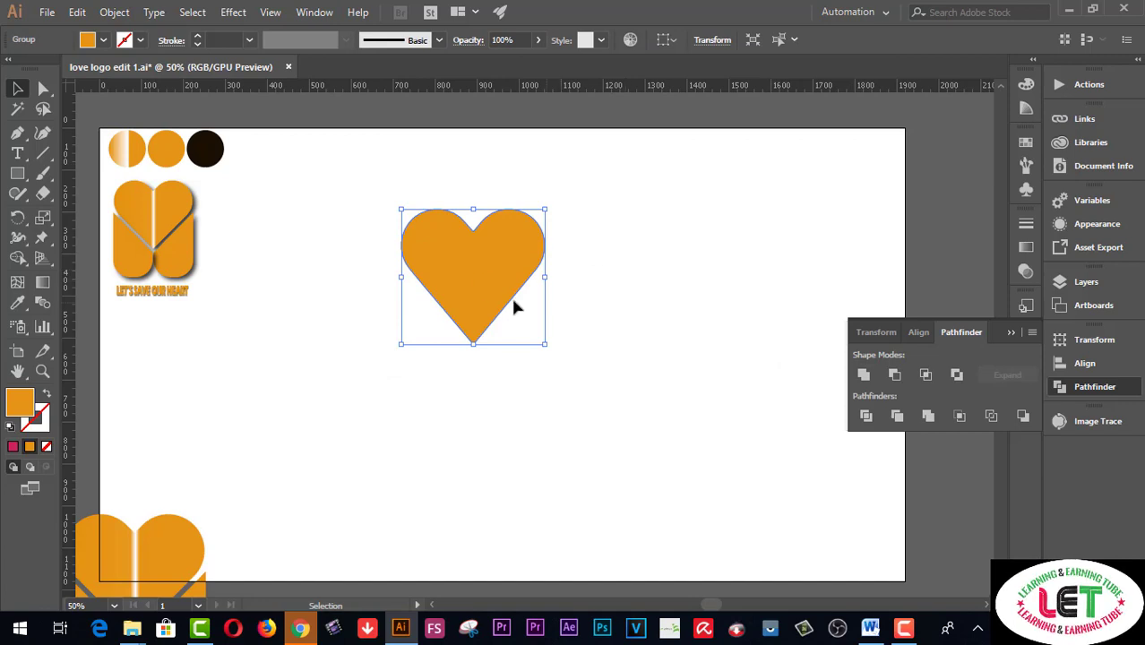
Step: Toggle outline view with Ctrl+Y, return to colour preview, and deselect
key("a")
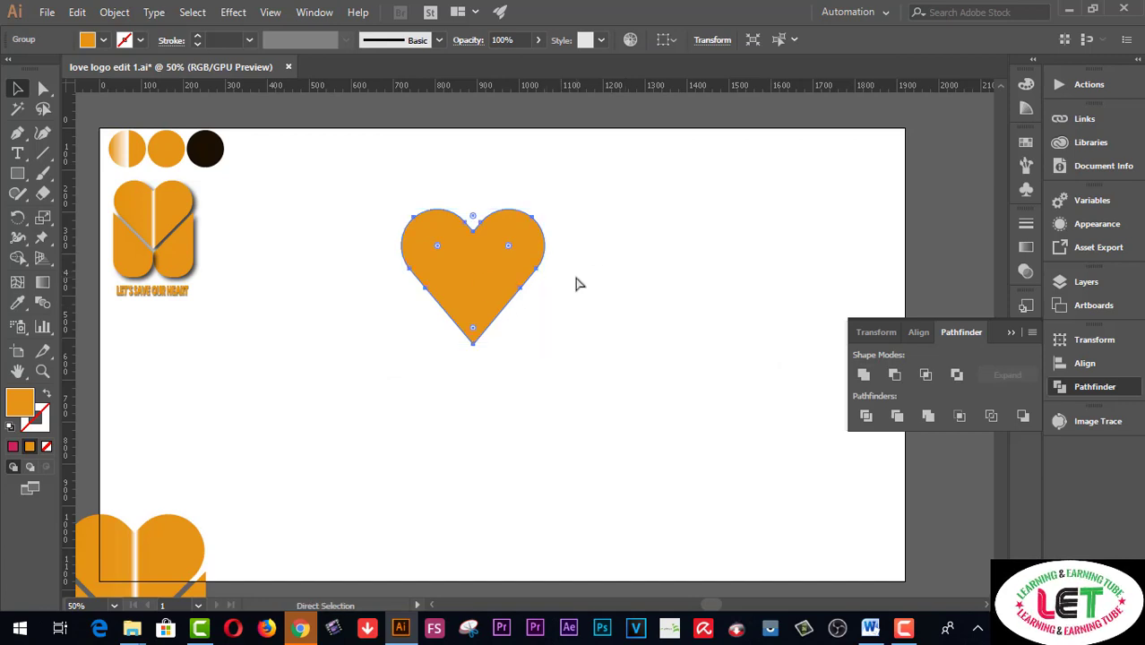
key("ctrl+y")
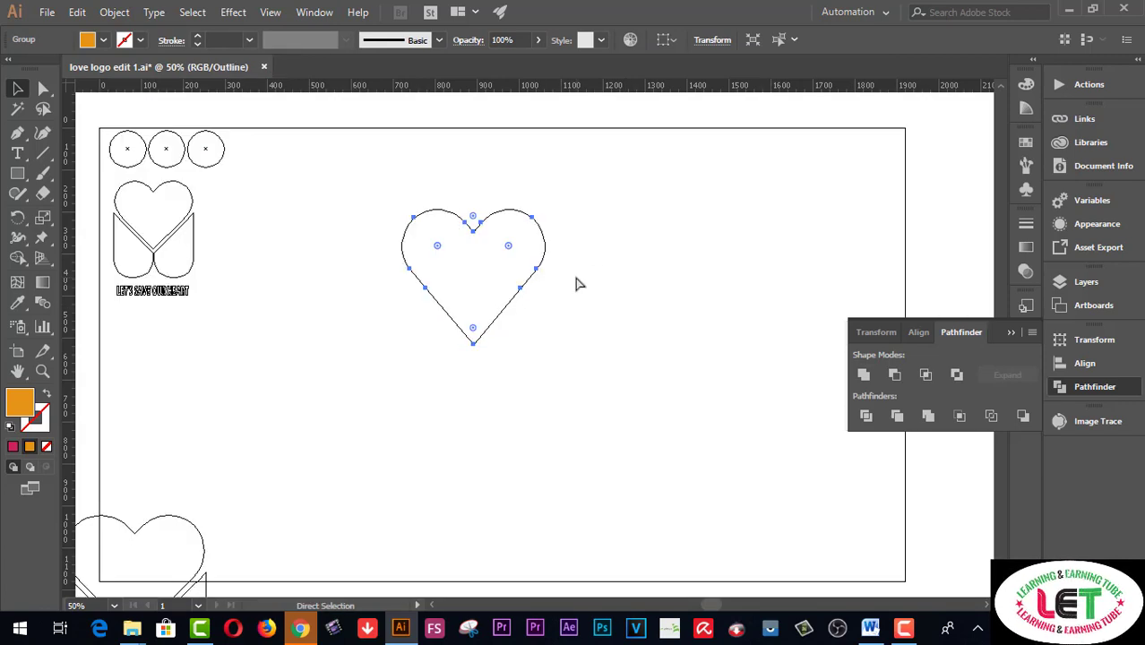
key("ctrl+y")
key("ctrl+y")
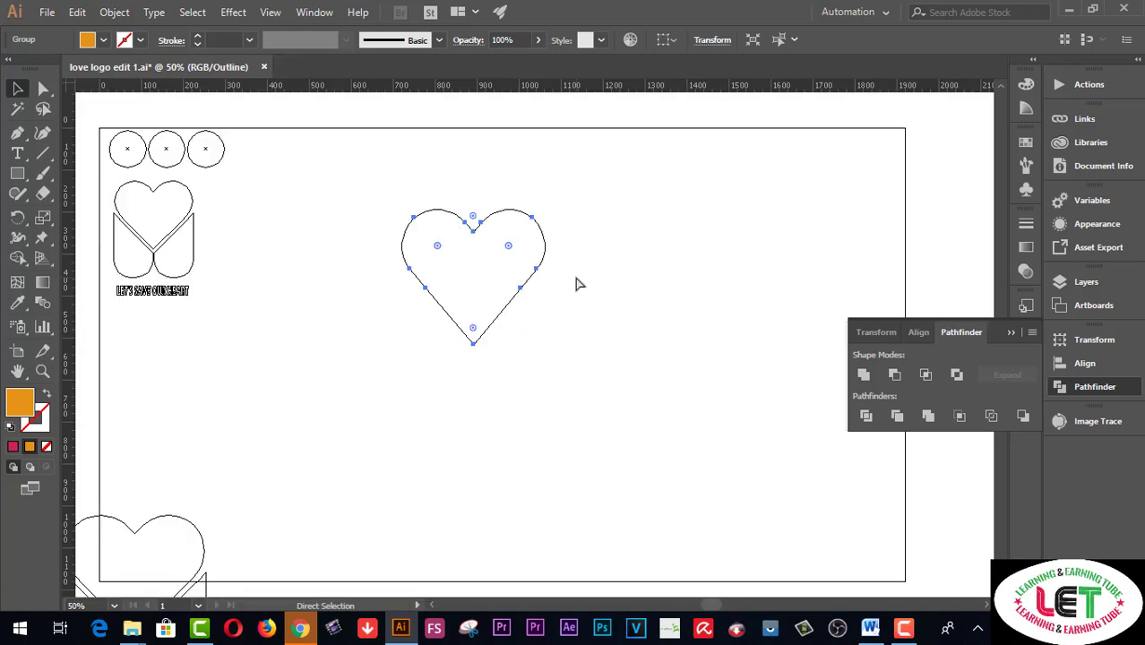
key("ctrl+y")
key("v")
left_click(578, 284)
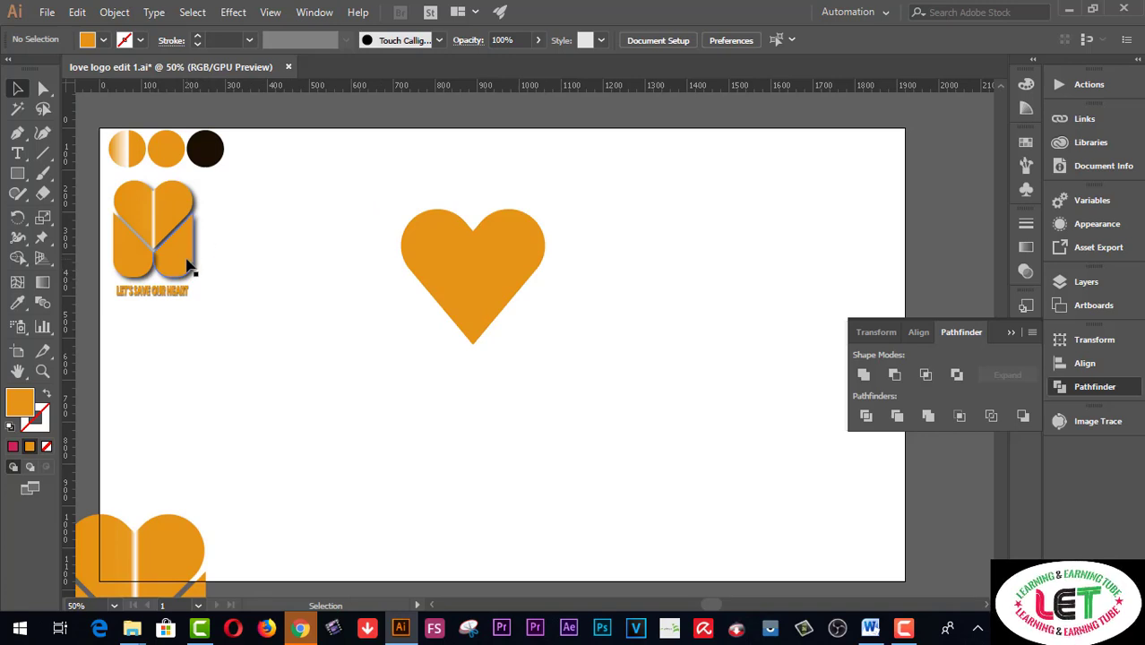
Step: Drag a copy of the orange heart to the left below the caption
left_click(482, 276)
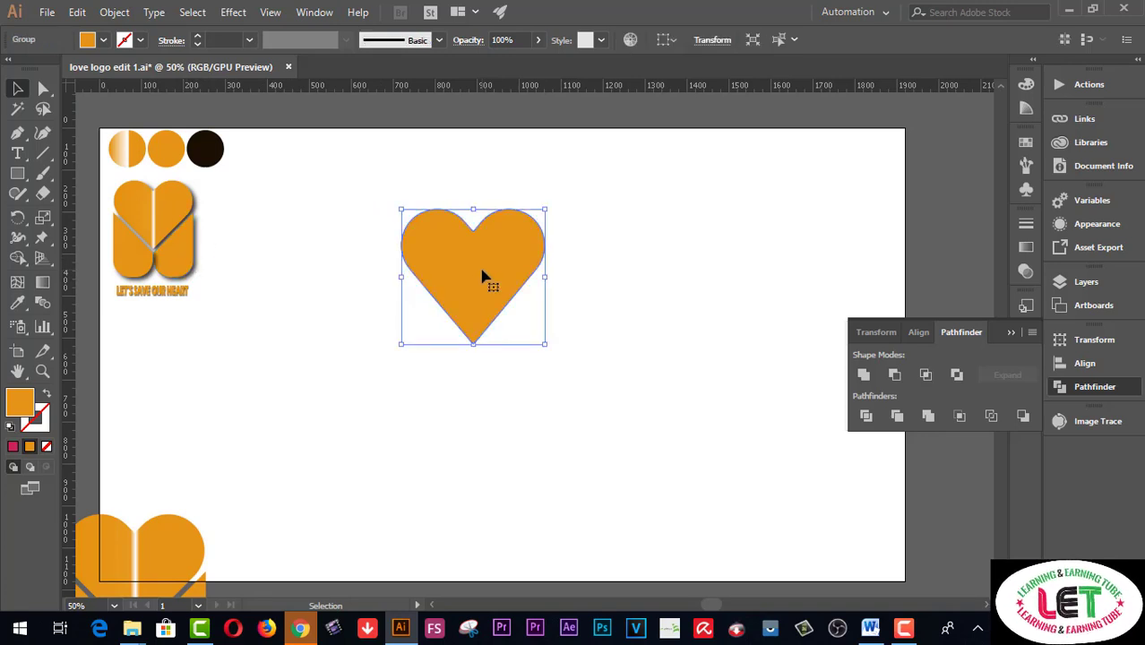
left_click_drag(482, 276, 184, 384)
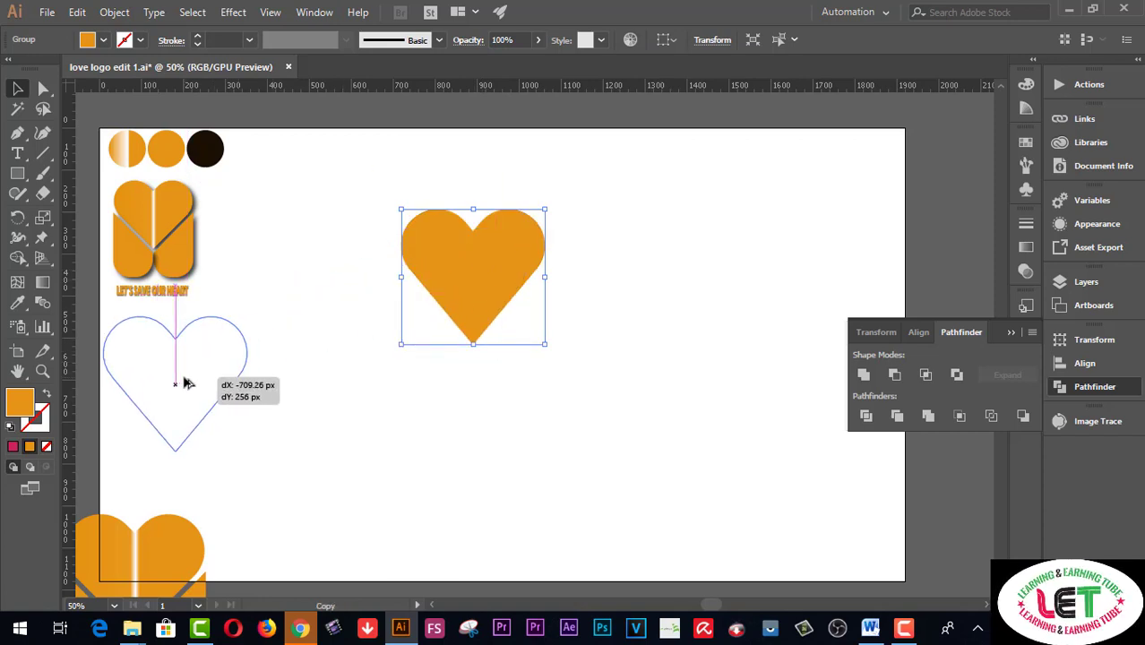
left_click_drag(183, 383, 183, 384)
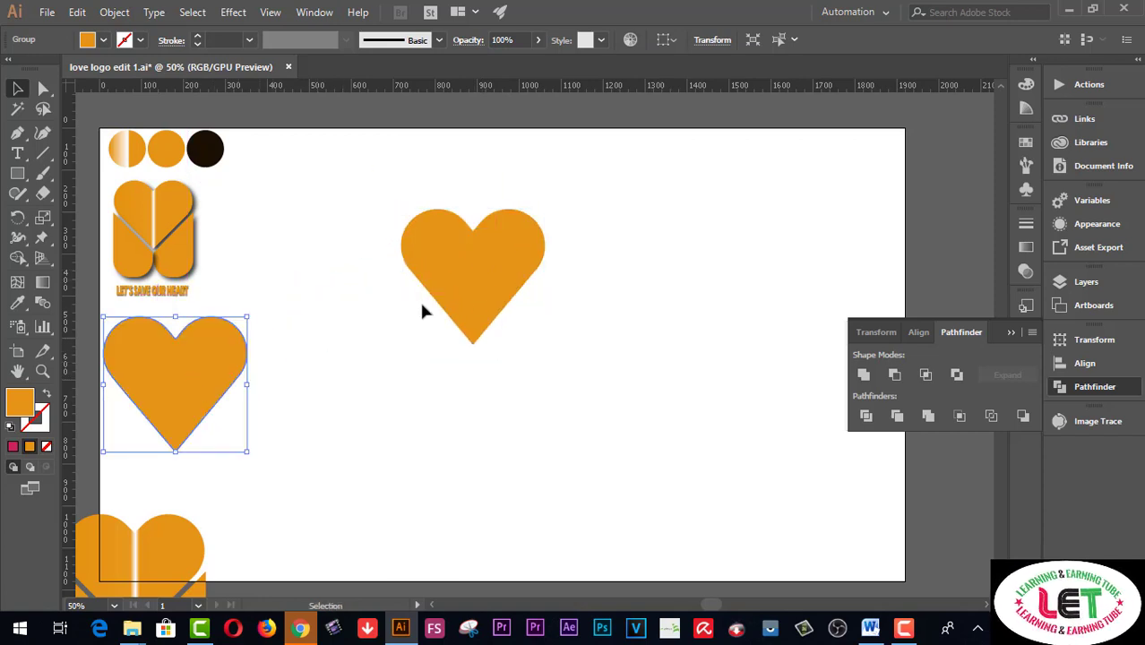
left_click_drag(453, 274, 482, 274)
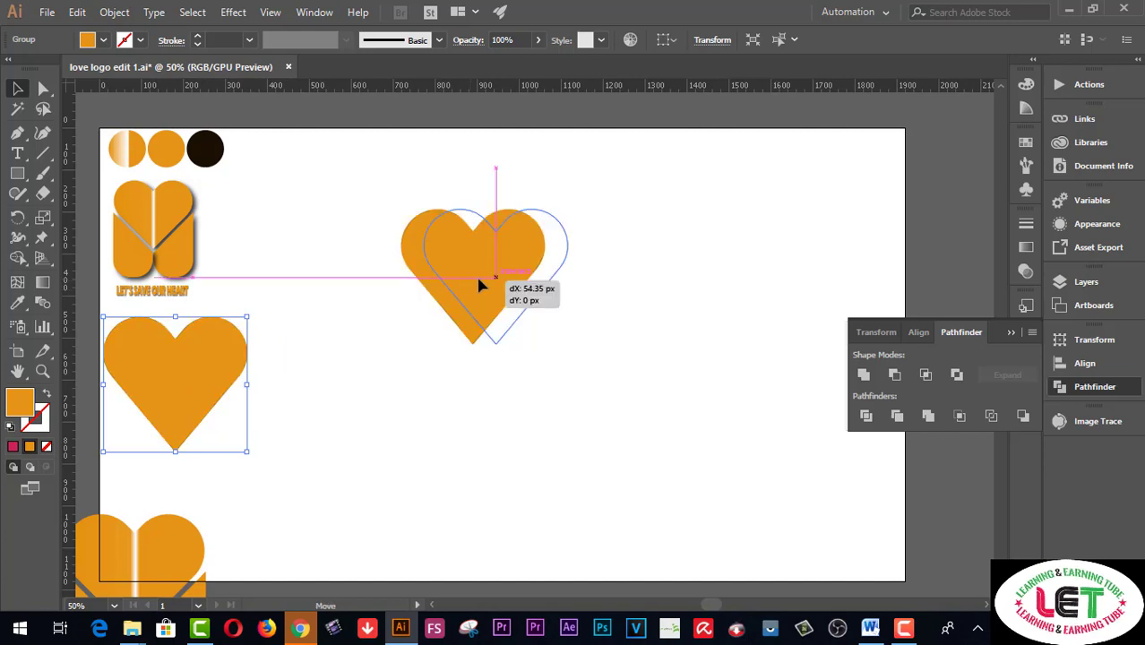
Step: Move the original heart up to the upper middle of the artboard and deselect
left_click(83, 12)
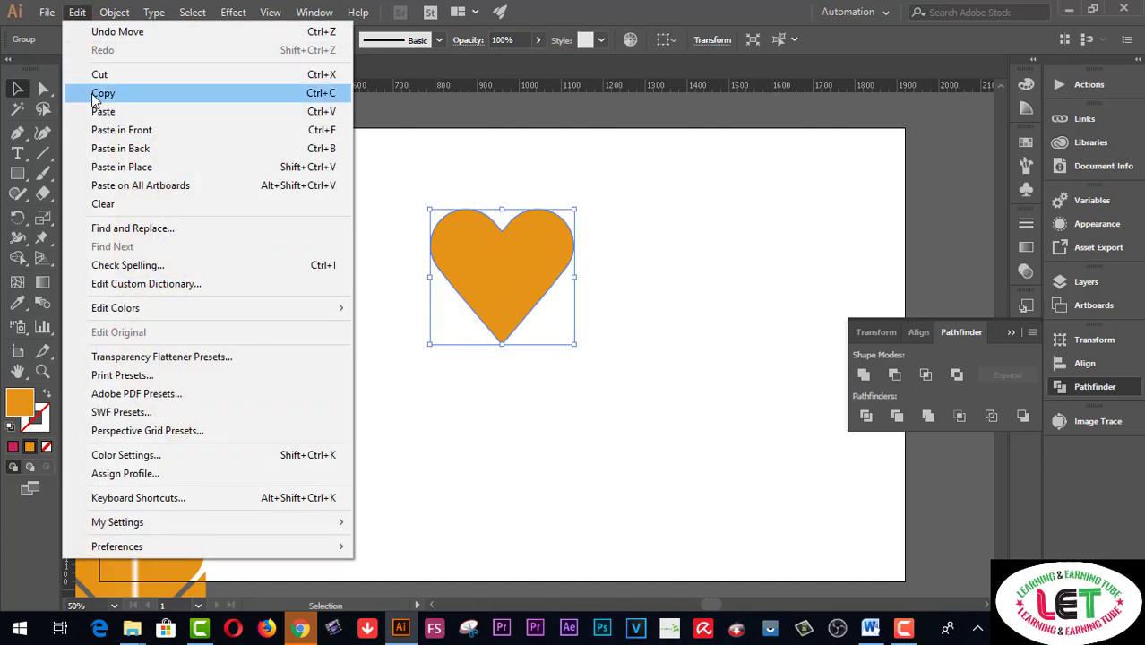
left_click(95, 95)
key("ctrl+z")
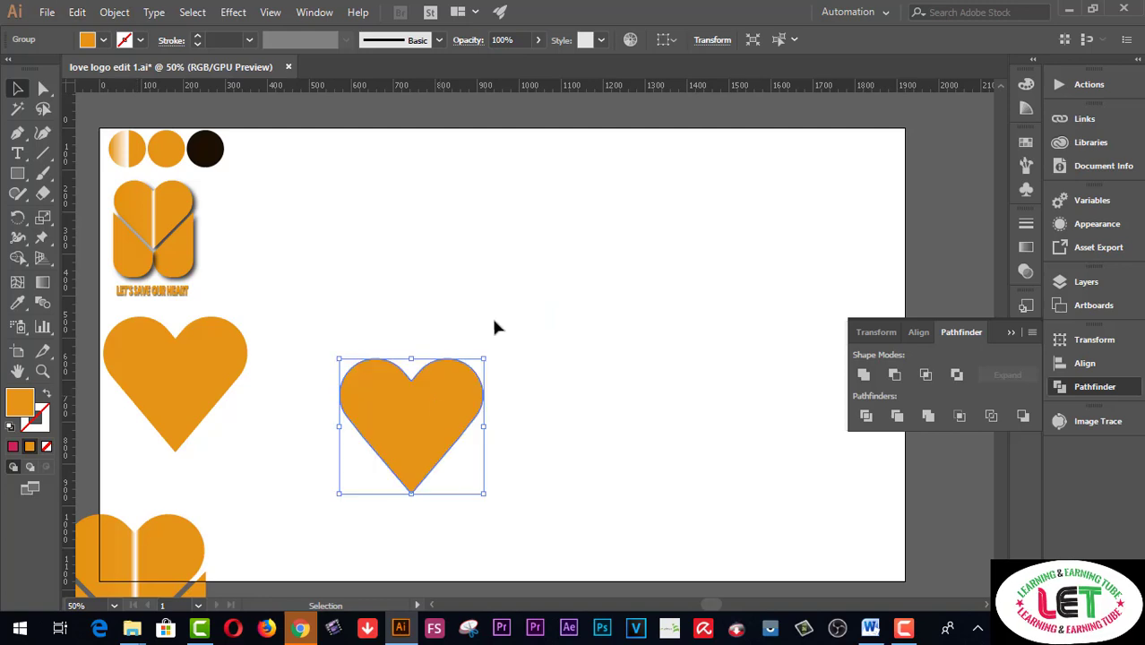
left_click_drag(430, 402, 532, 246)
left_click(615, 243)
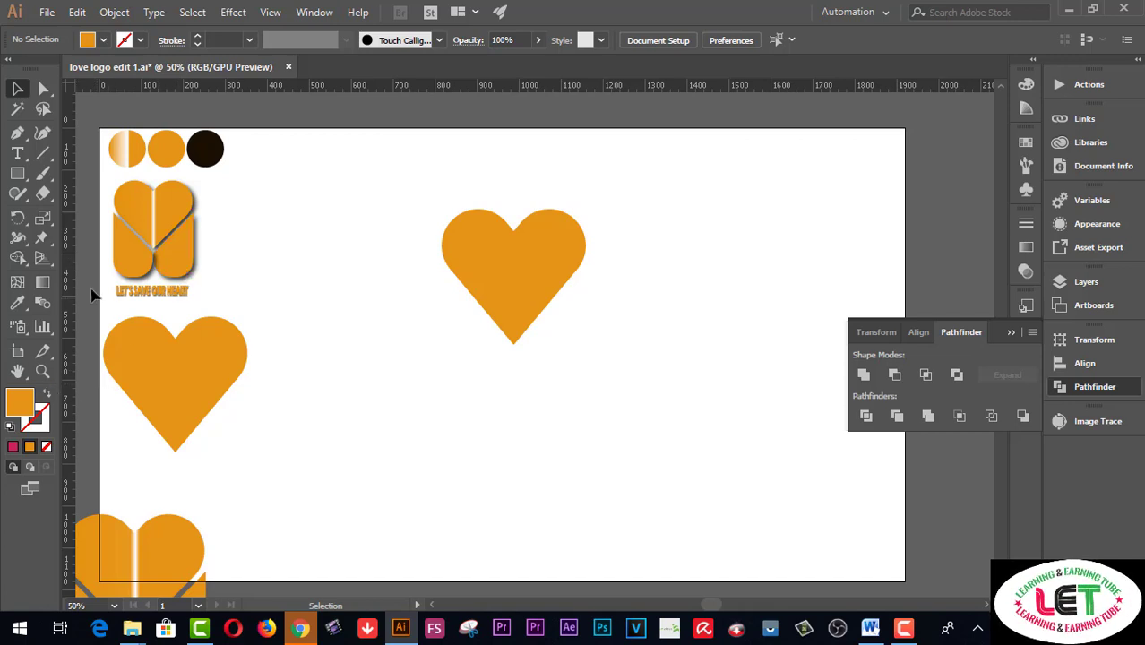
Step: Rotate the orange pill 270° upright and stretch it over the heart's right half, 171.244 × 392.98 px
left_click(42, 371)
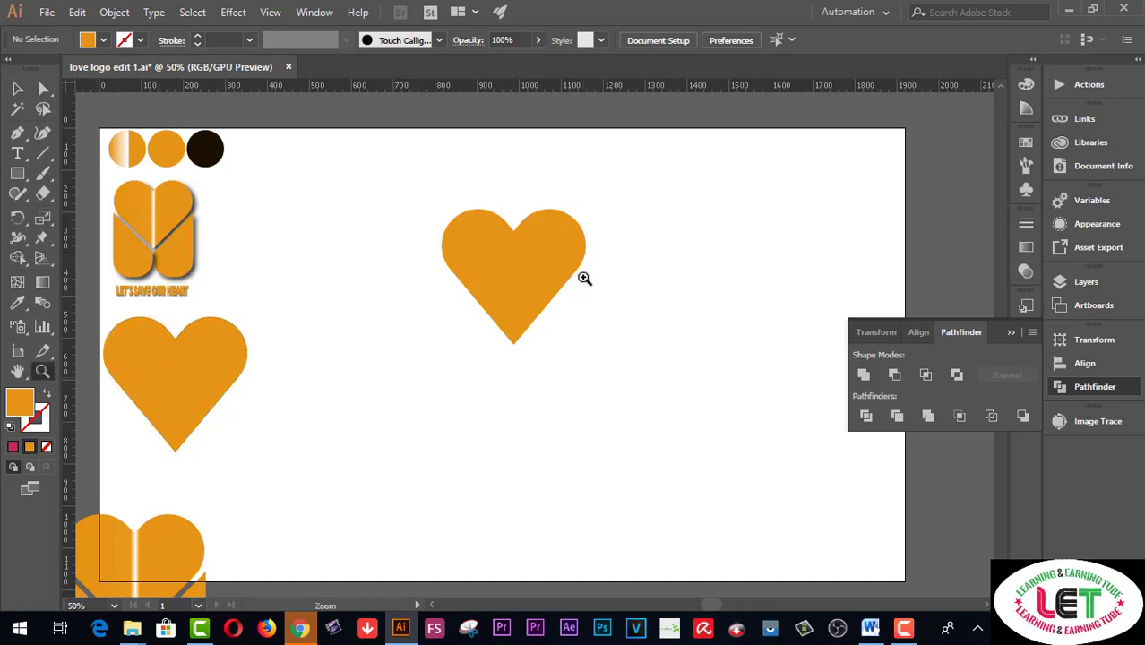
left_click(507, 285)
scroll(542, 337, "down", 1)
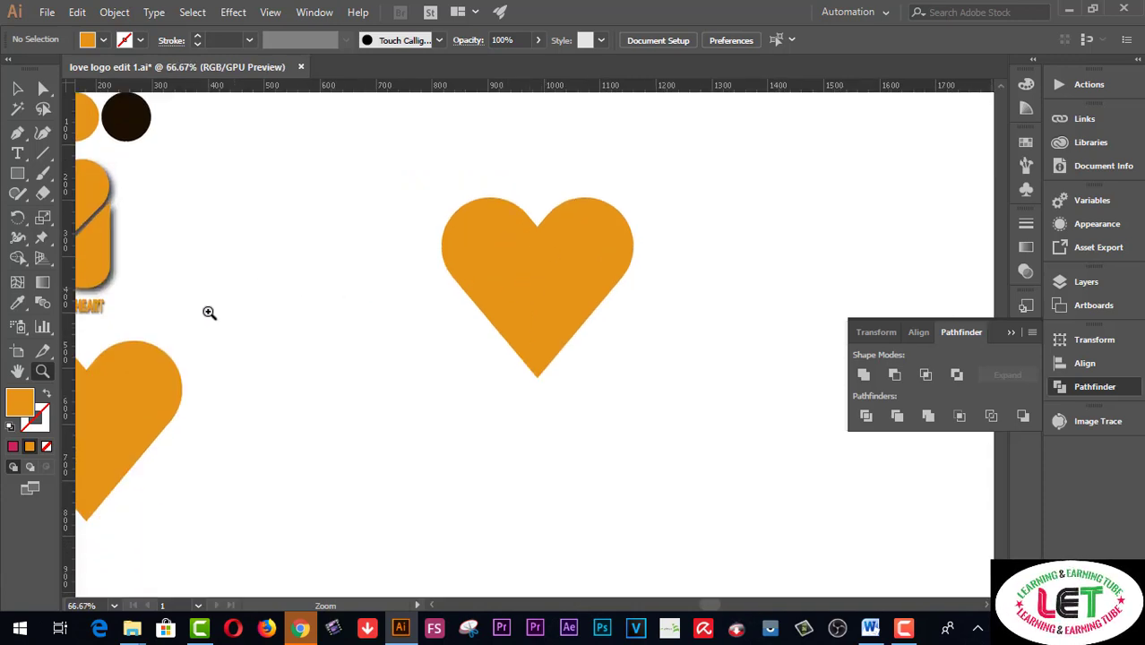
left_click(412, 379)
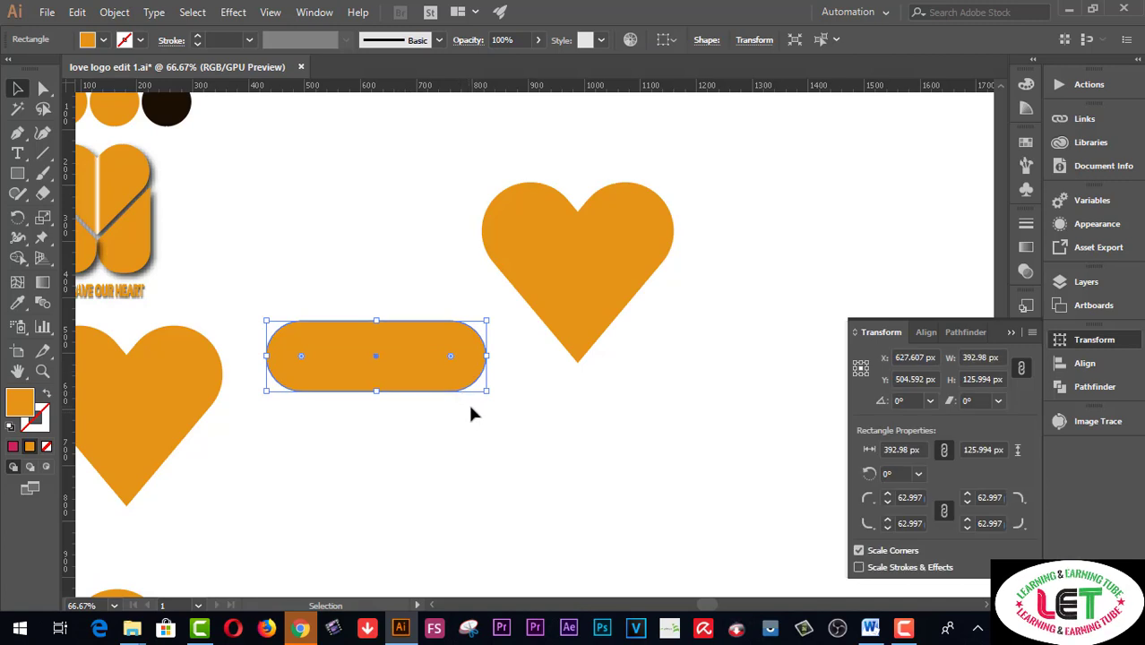
left_click_drag(484, 398, 351, 436)
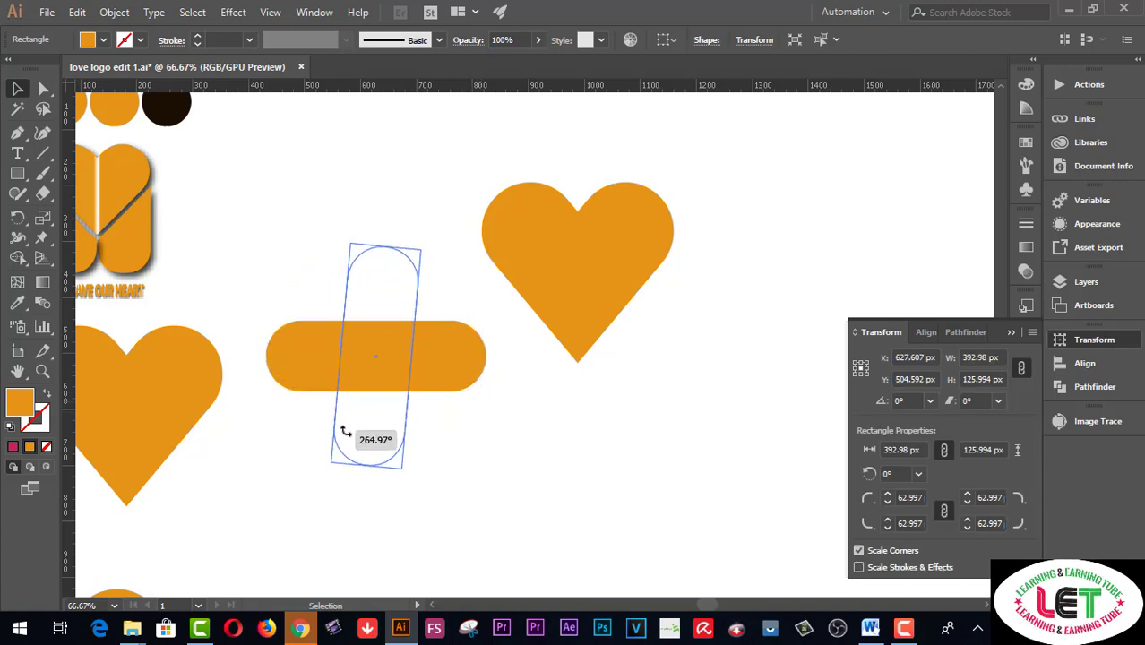
mouse_move(348, 425)
left_mouse_down()
mouse_move(617, 358)
mouse_move(604, 359)
left_mouse_up()
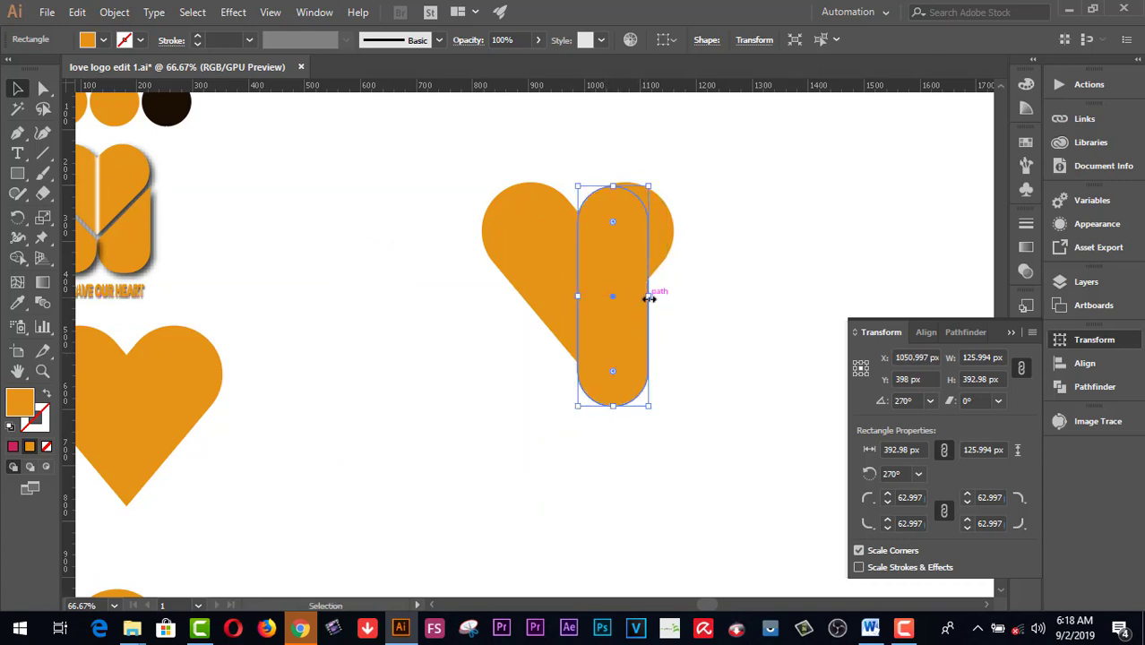
left_click_drag(649, 295, 675, 303)
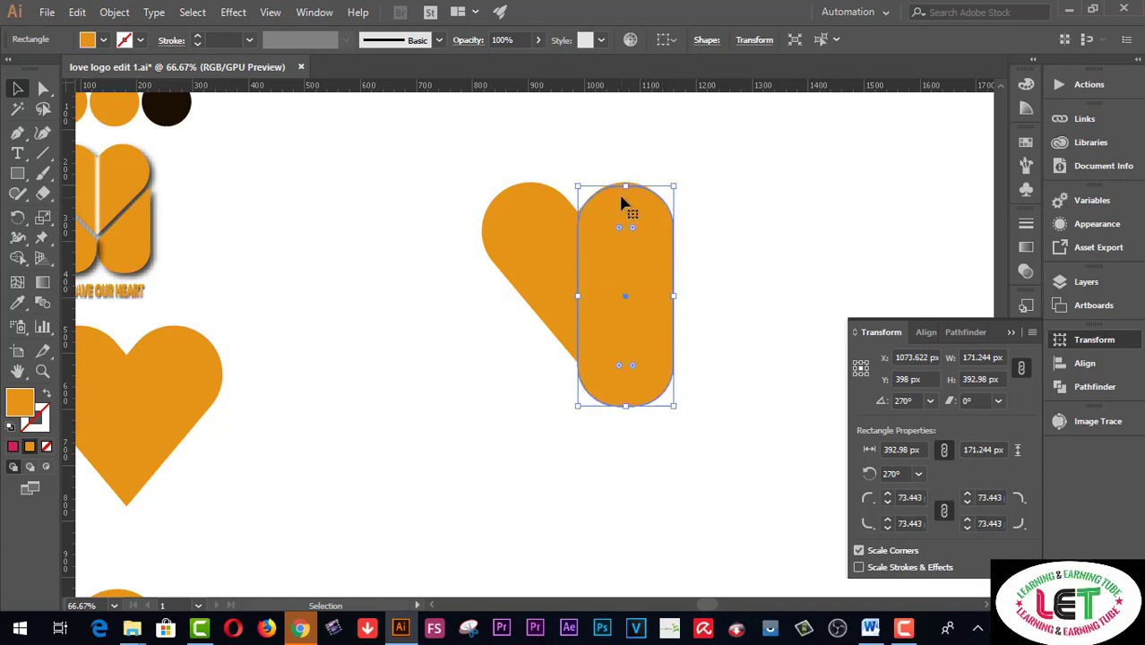
left_click_drag(625, 185, 627, 186)
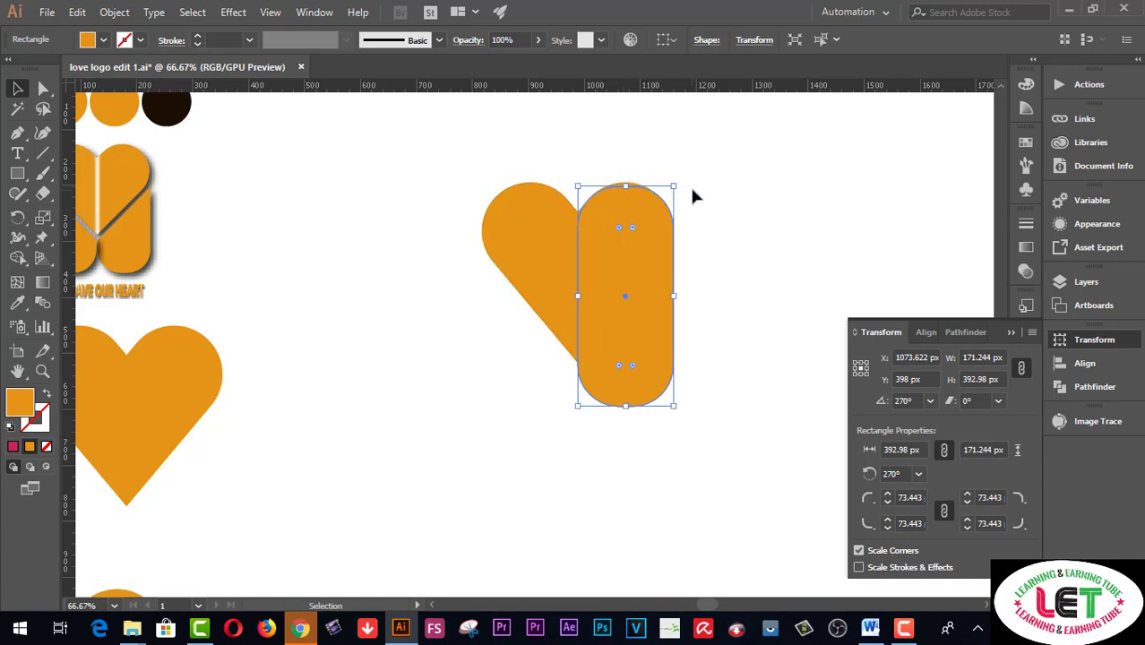
Step: Lower the central heart's opacity to 48% in the Transparency panel
left_click(549, 243)
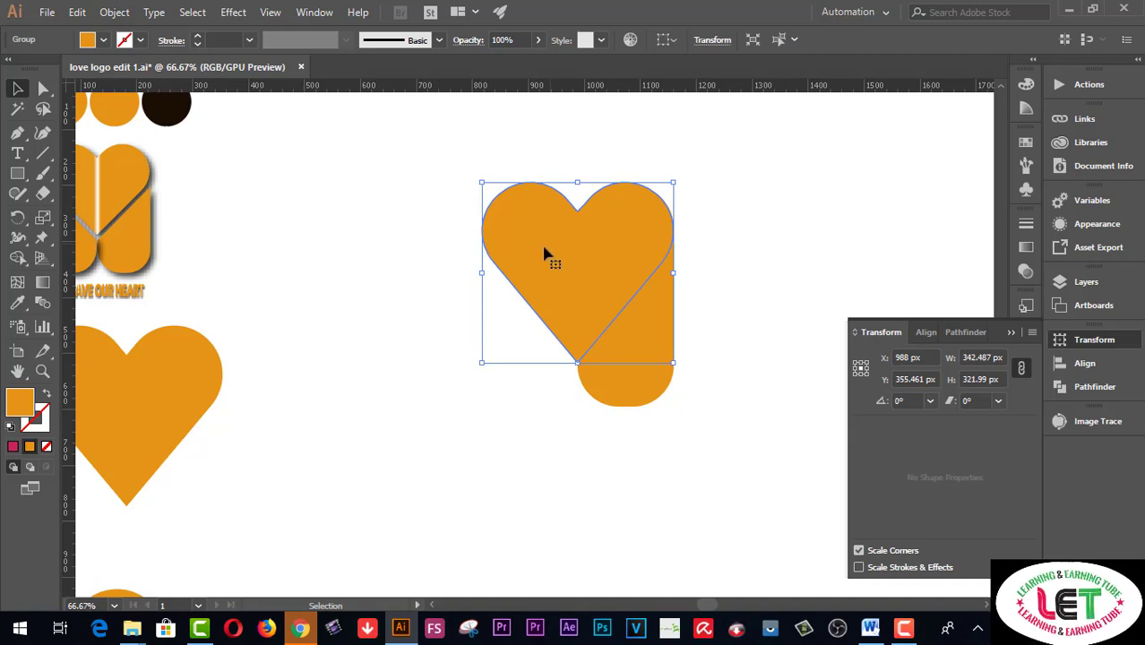
left_click(315, 13)
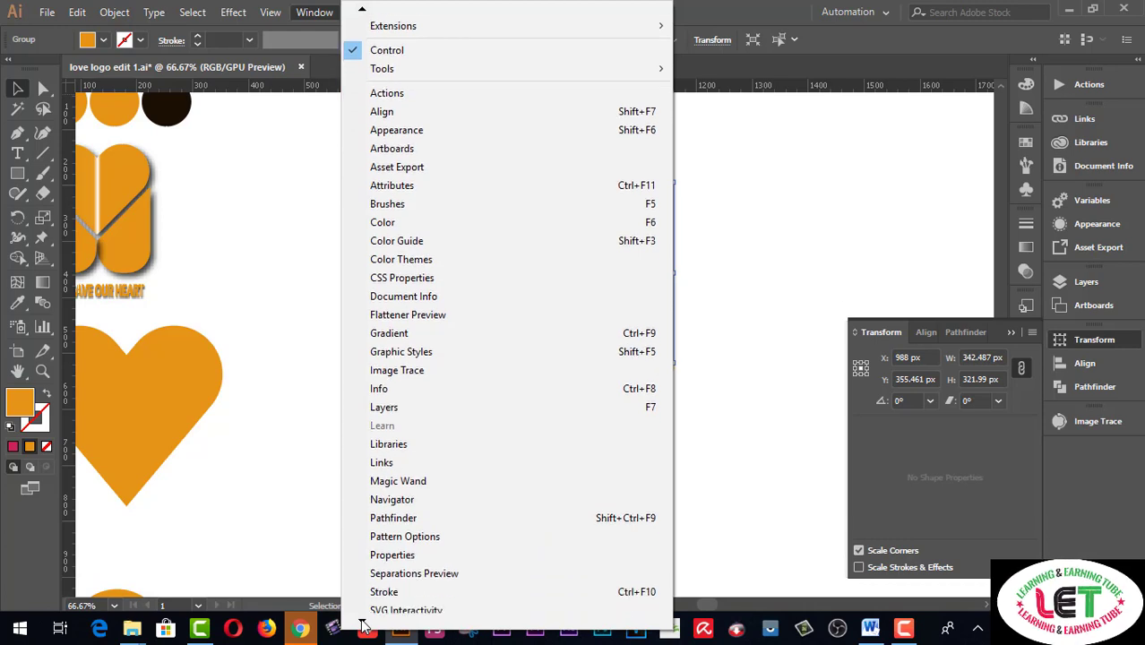
mouse_move(362, 620)
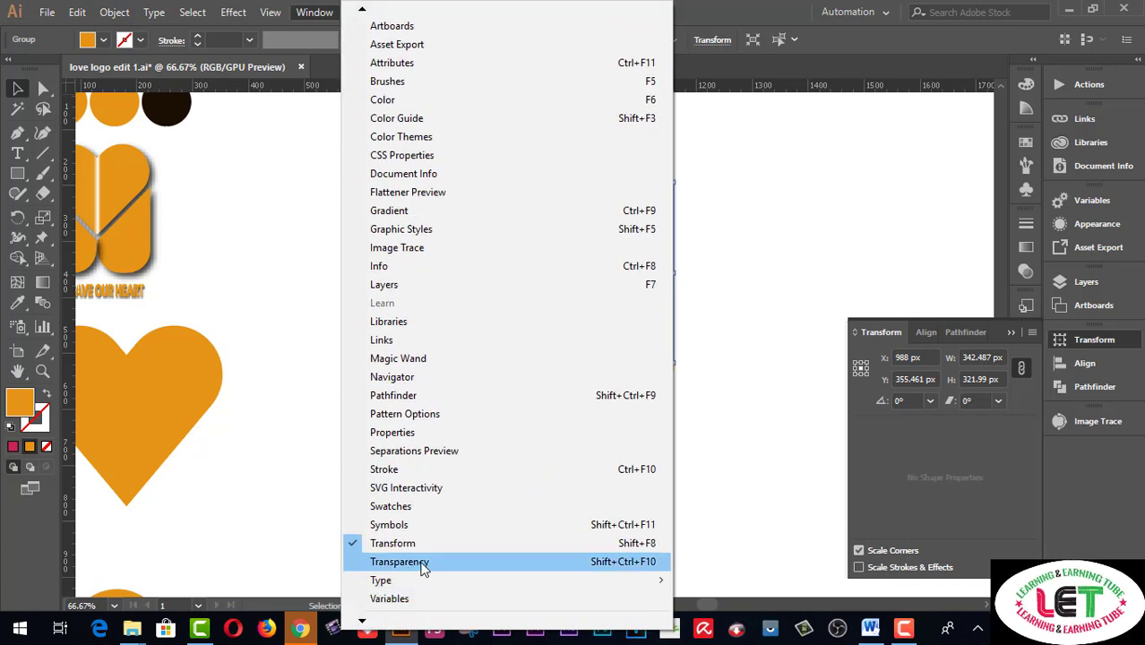
left_click(424, 567)
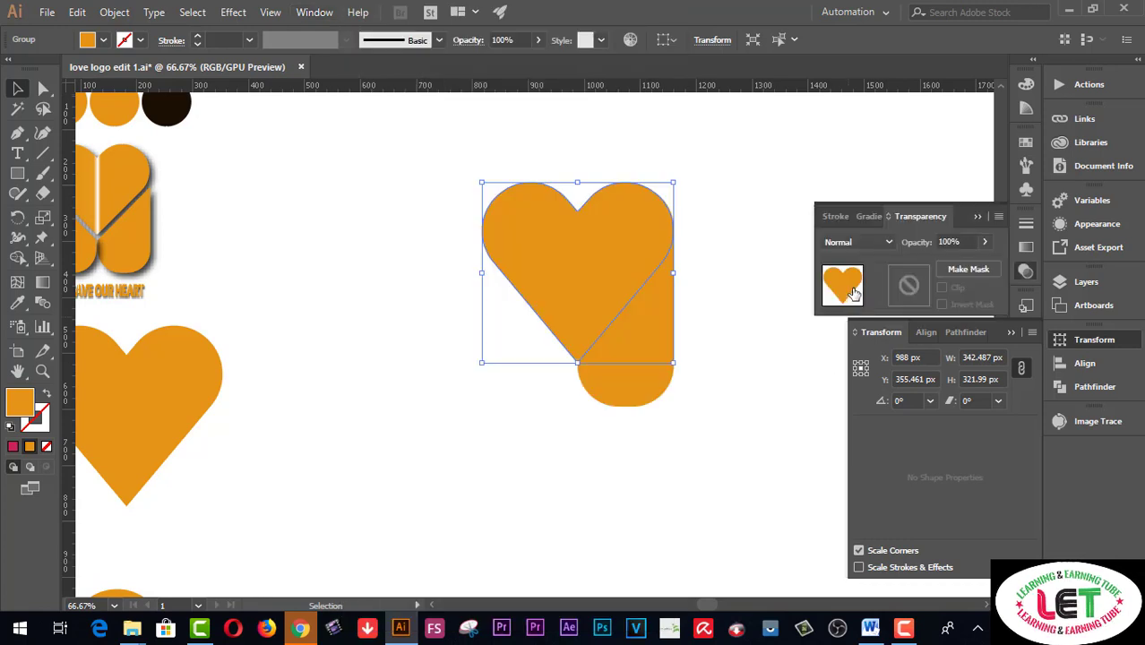
left_click(985, 242)
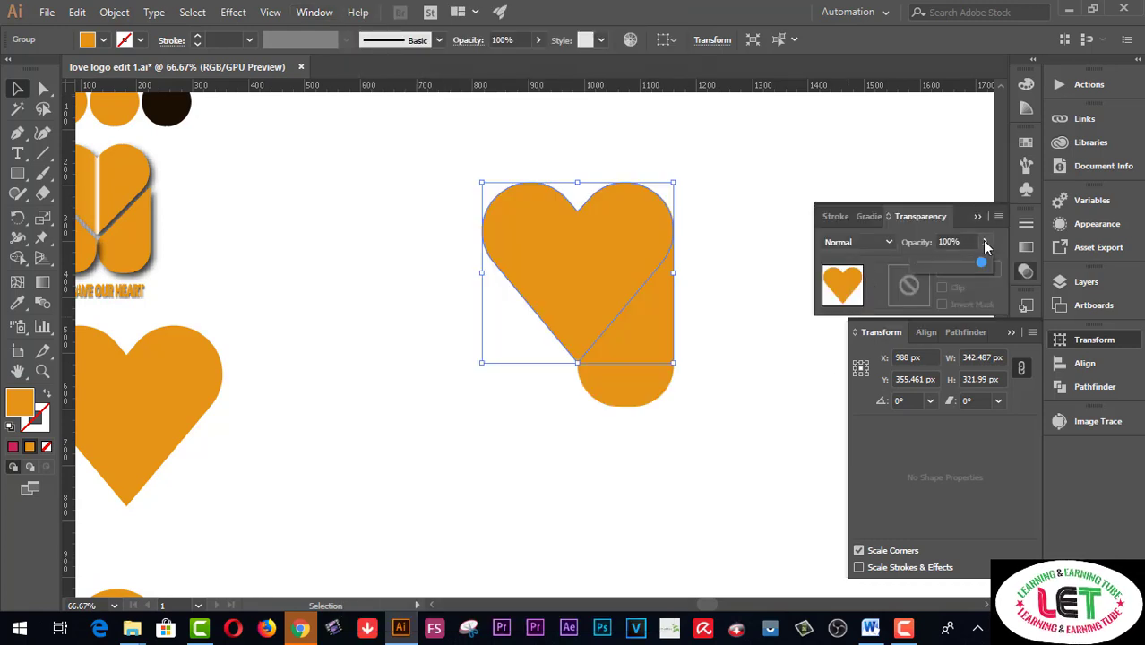
left_click_drag(985, 265, 958, 266)
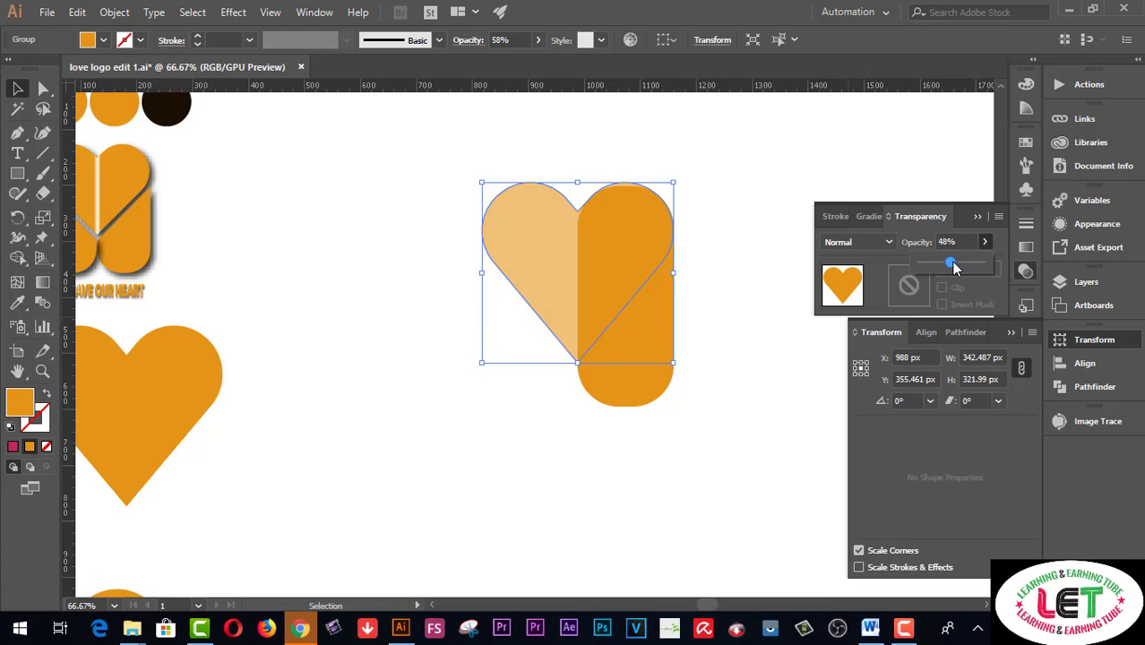
left_click_drag(959, 266, 955, 267)
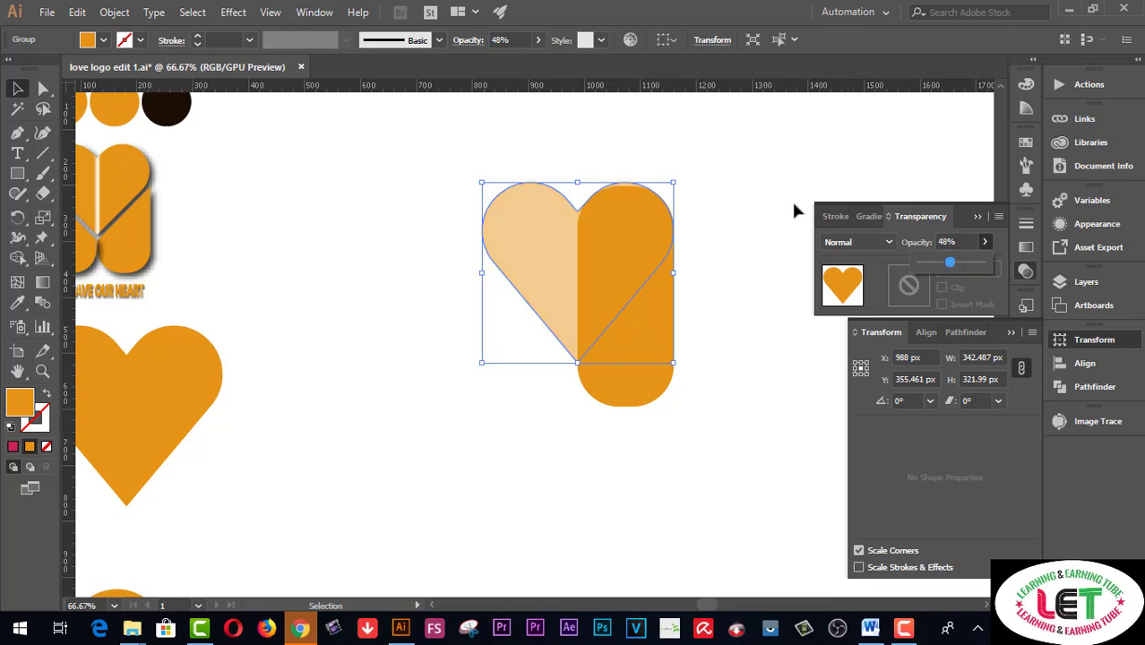
Step: Lower the orange pill's opacity to 44%
left_click(776, 175)
left_click(717, 309)
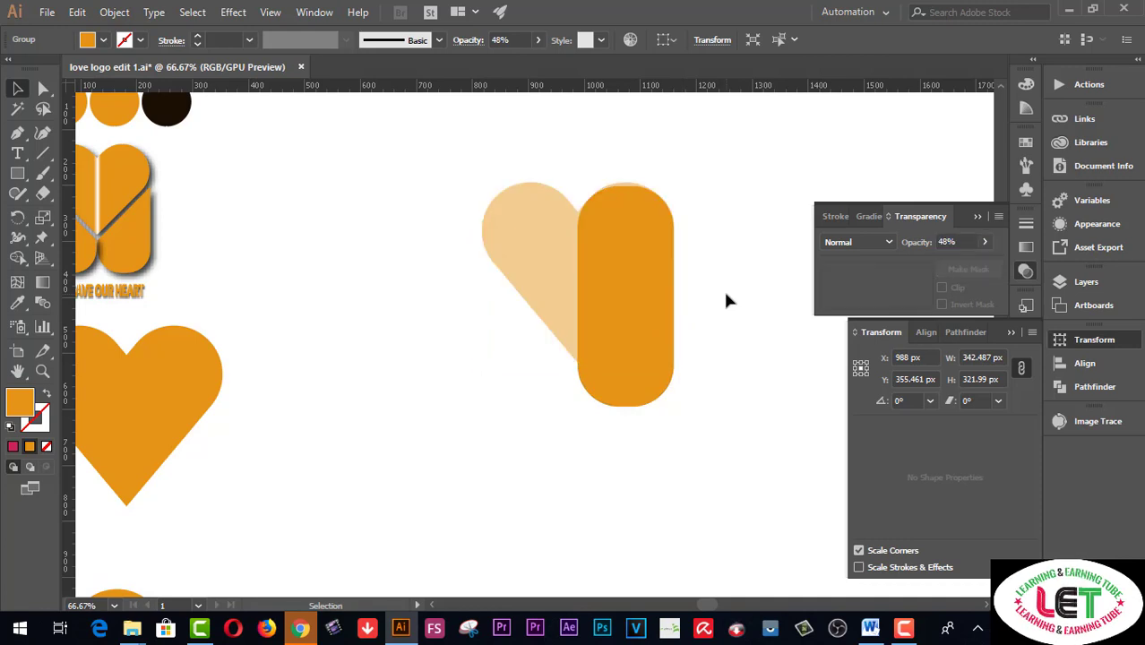
left_click(653, 345)
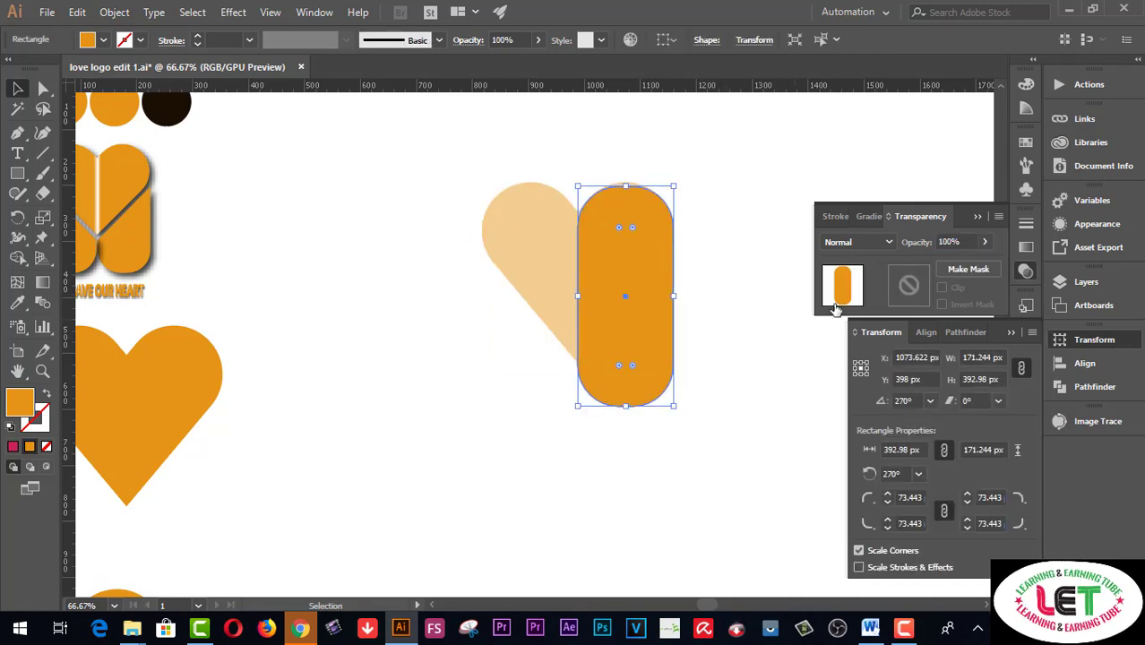
left_click(985, 245)
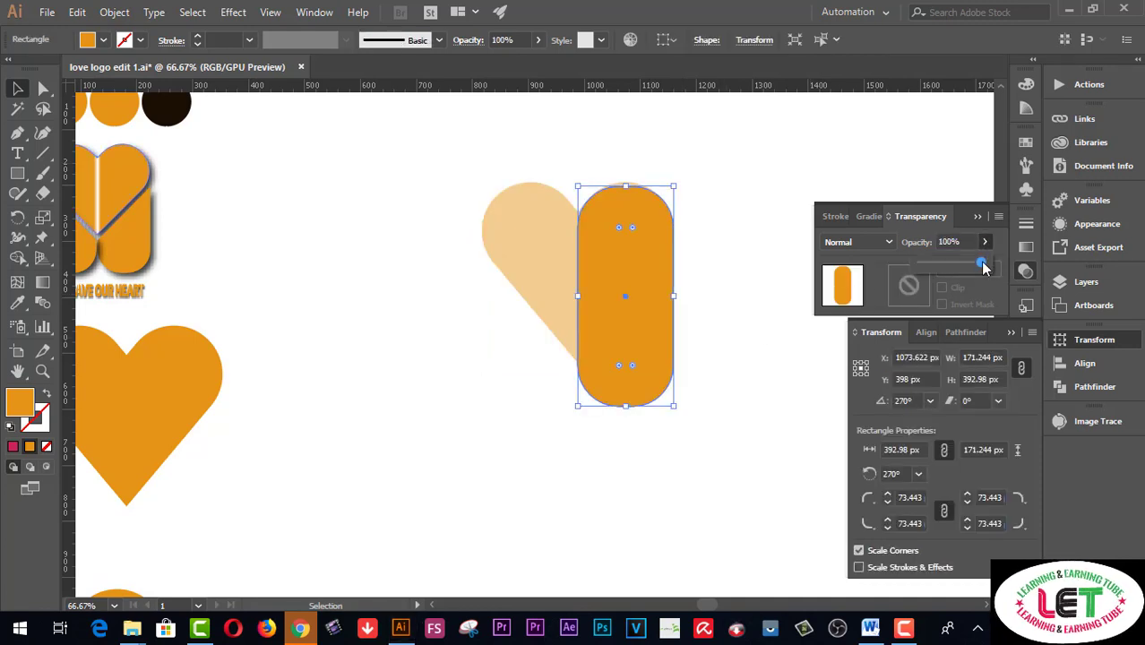
left_click_drag(985, 266, 948, 266)
left_click(782, 205)
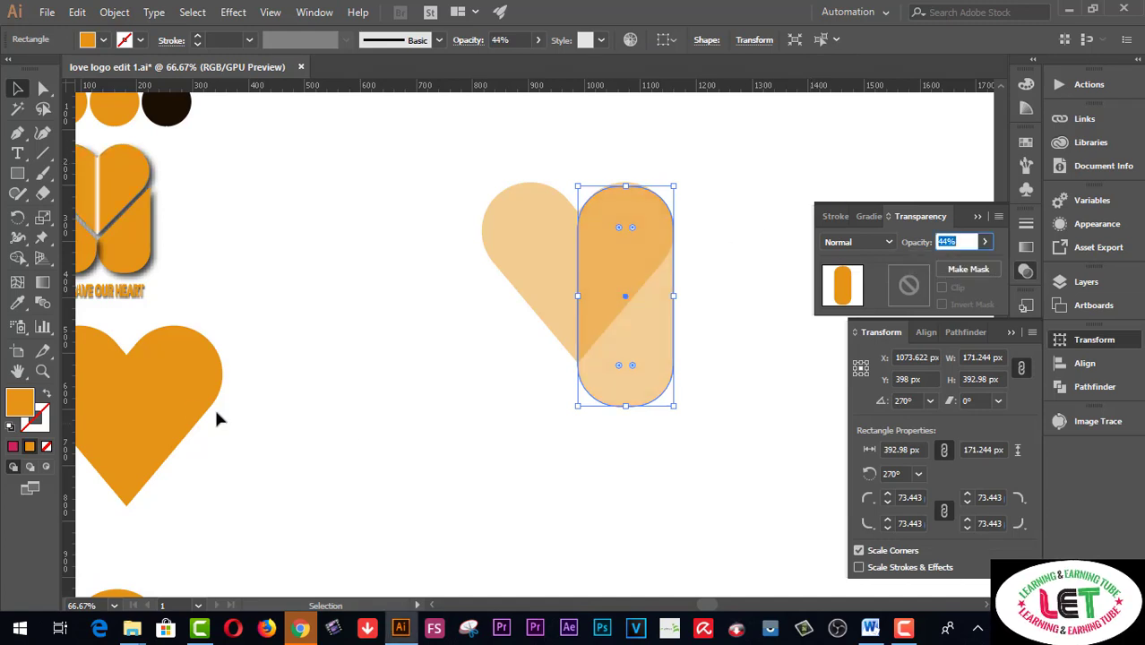
Step: Nudge the pill up and left, and narrow it to about 170 px at the heart's centre
left_click(42, 371)
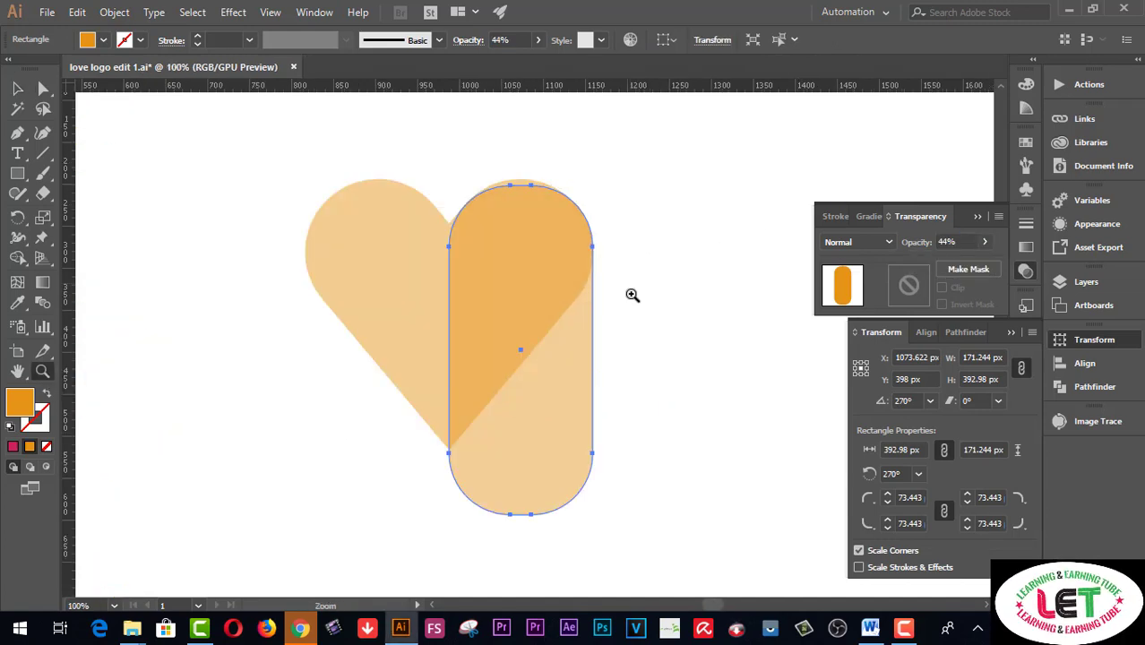
double_click(498, 327)
left_click(17, 88)
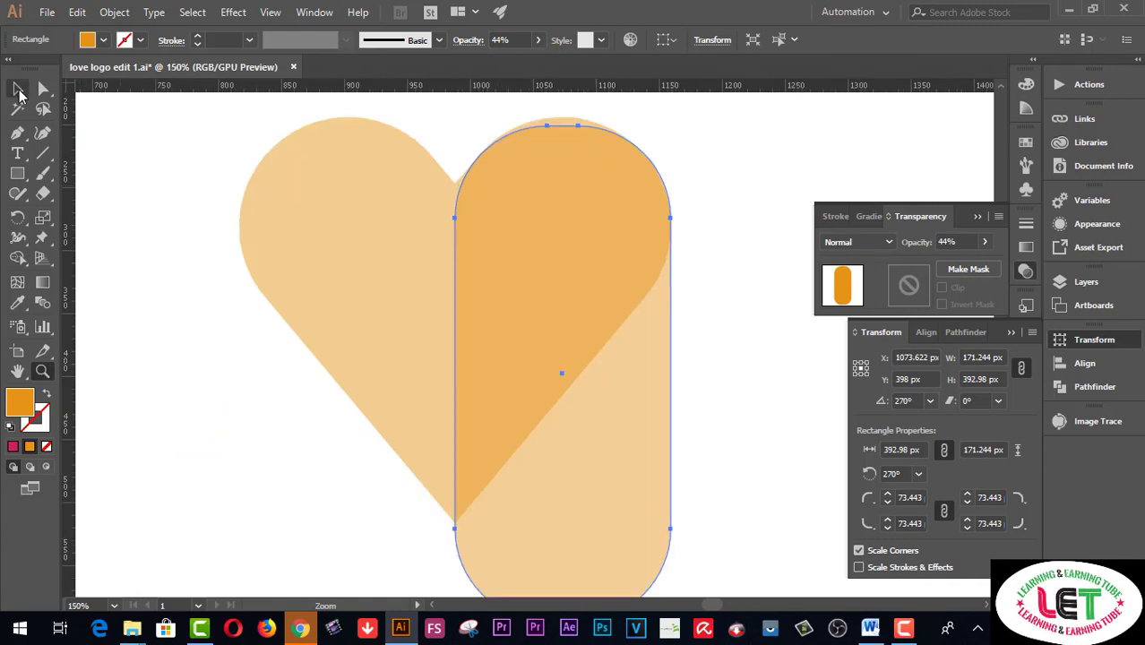
left_click(701, 266)
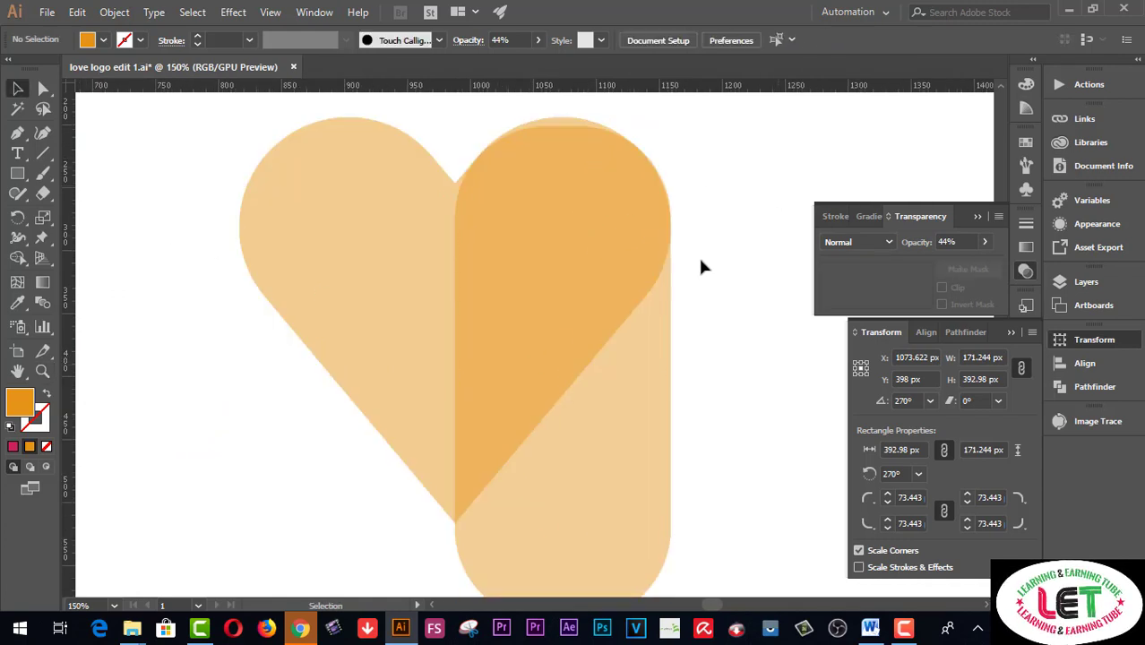
left_click(602, 271)
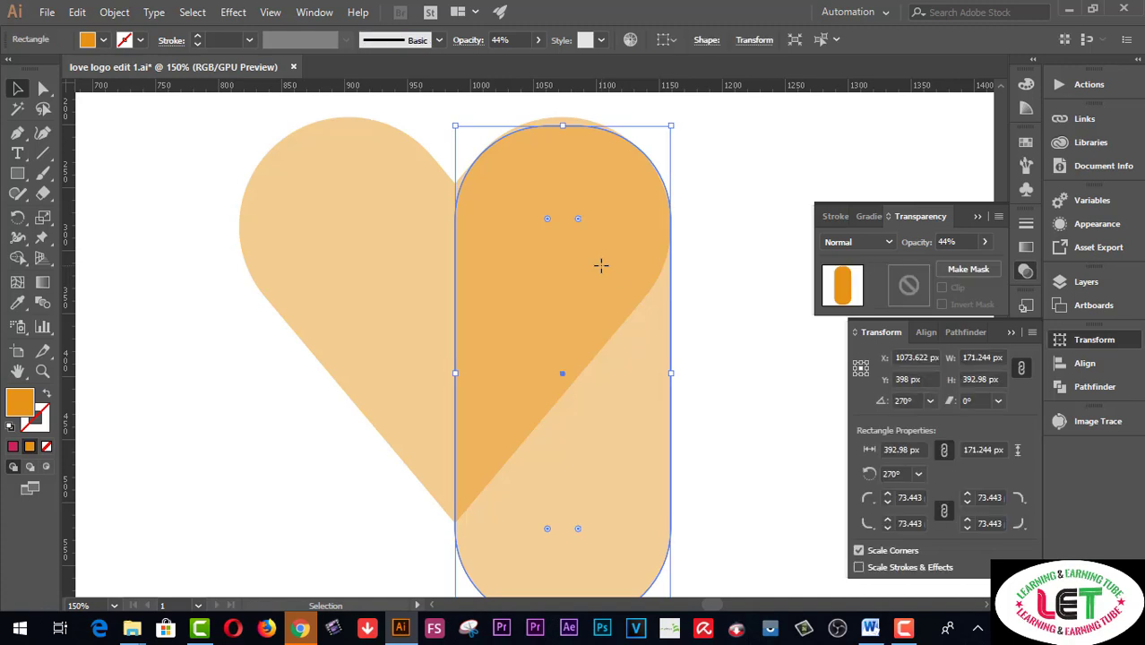
key("Up")
key("Up")
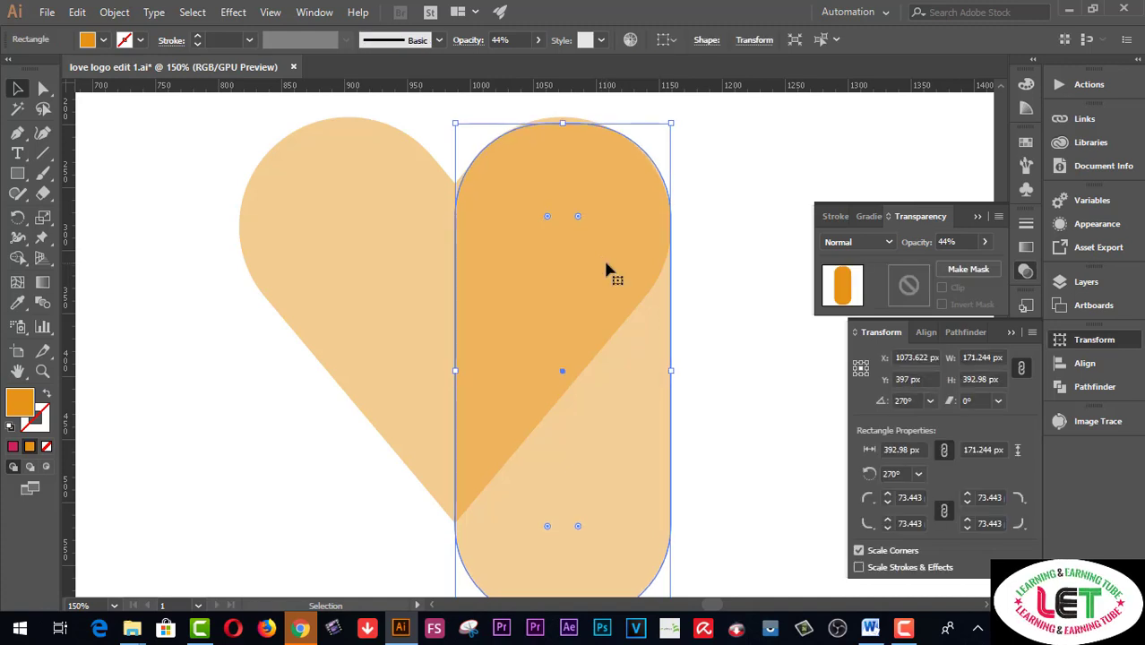
key("Up")
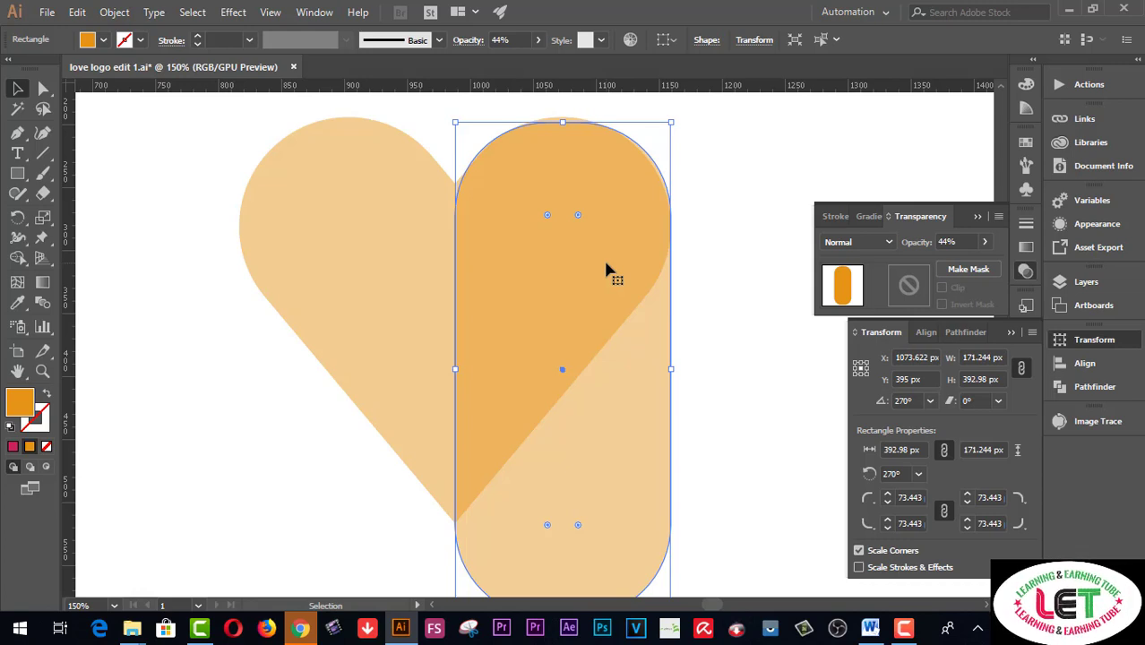
key("Left")
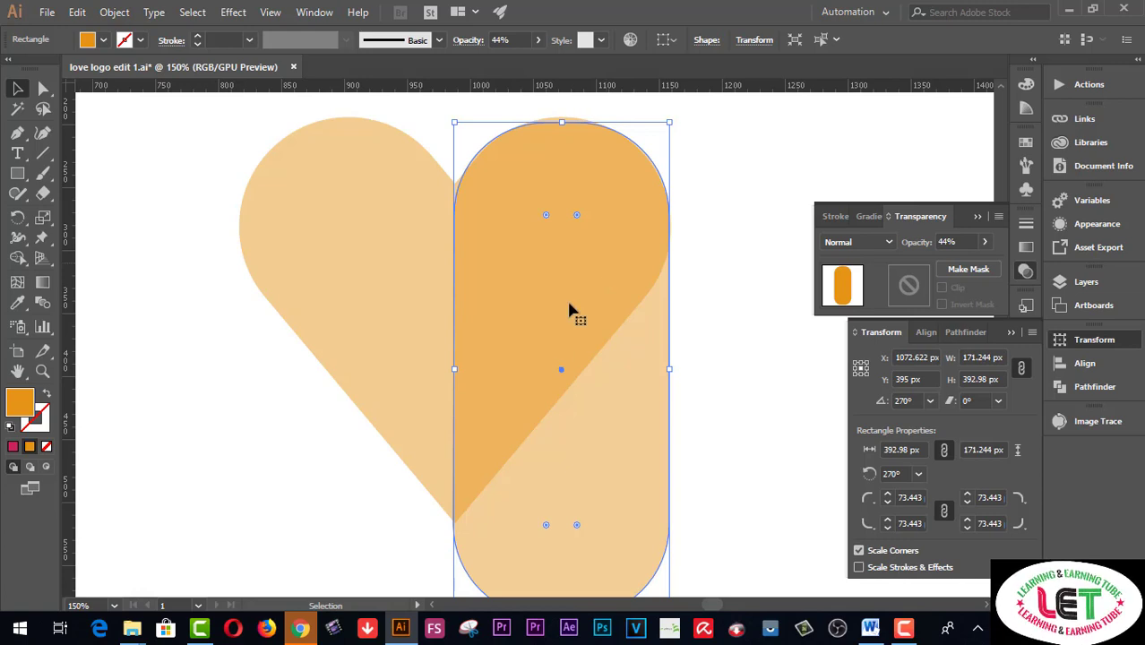
left_click_drag(455, 368, 459, 367)
Step: Show the rulers and place a vertical guide on the heart's centre seam
key("a")
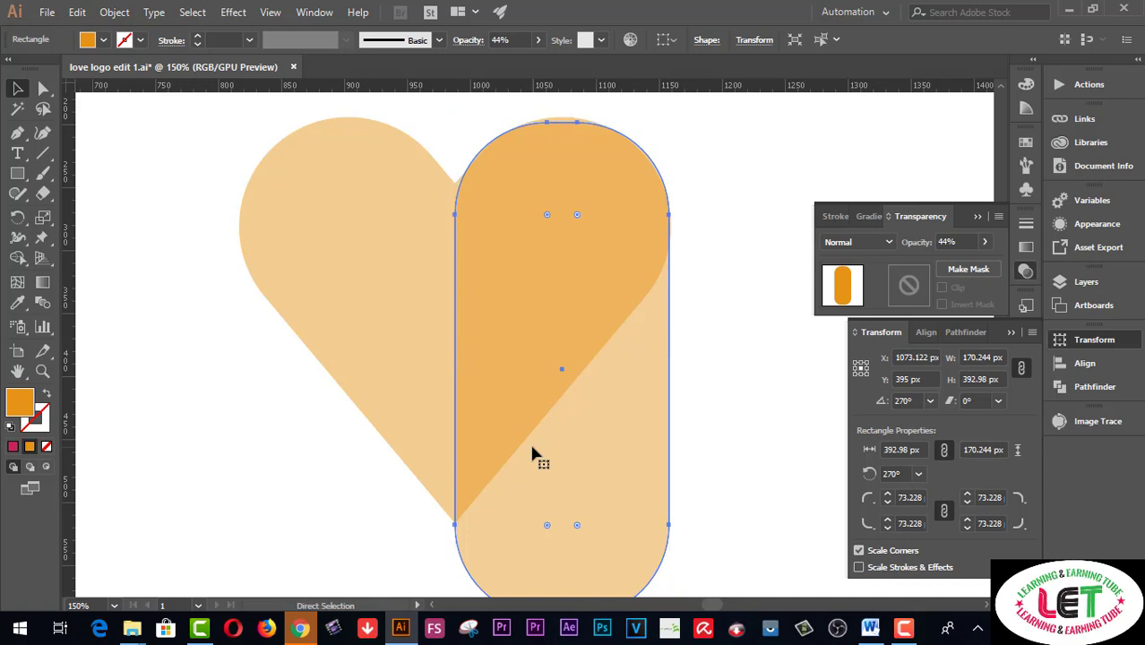
key("v")
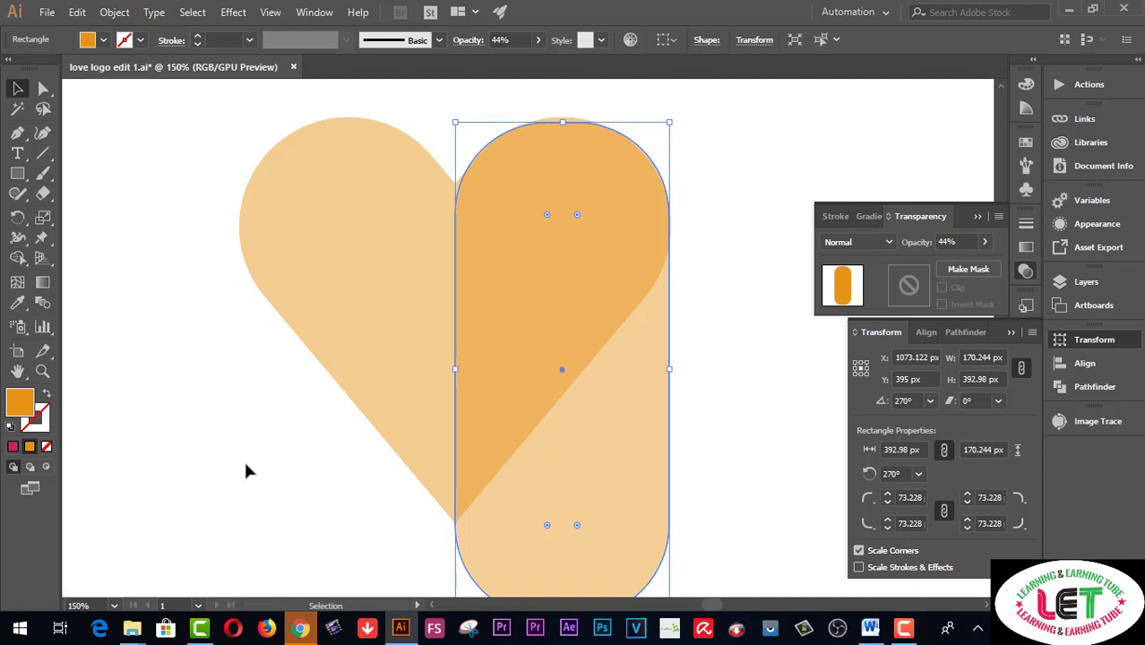
key("ctrl+t")
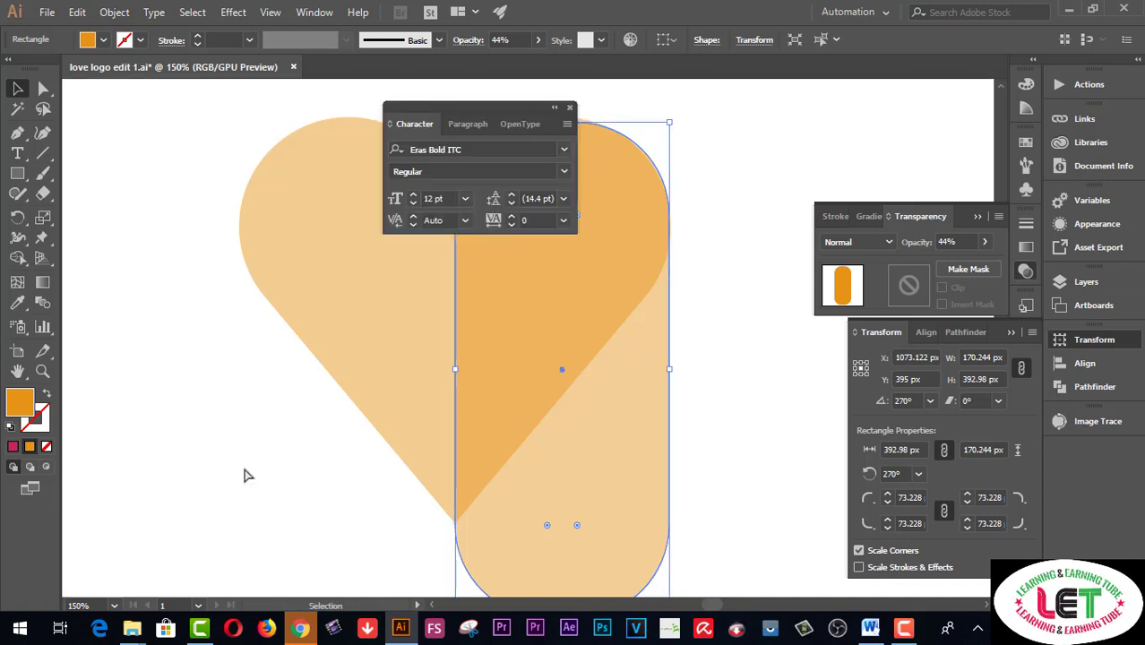
left_click(569, 107)
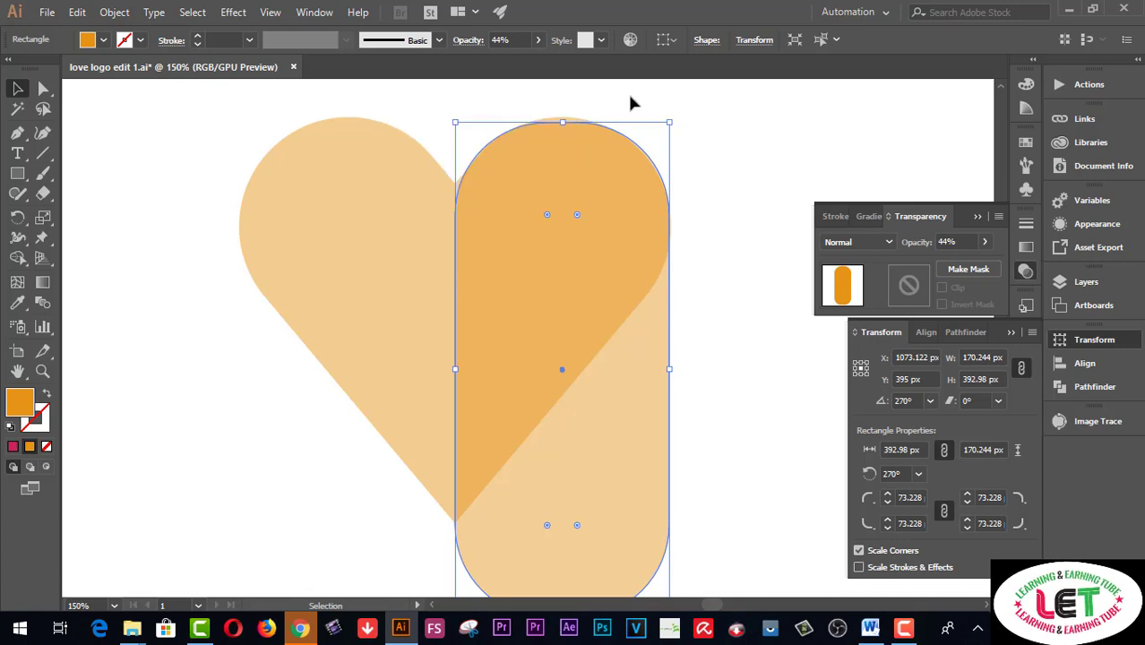
key("ctrl+r")
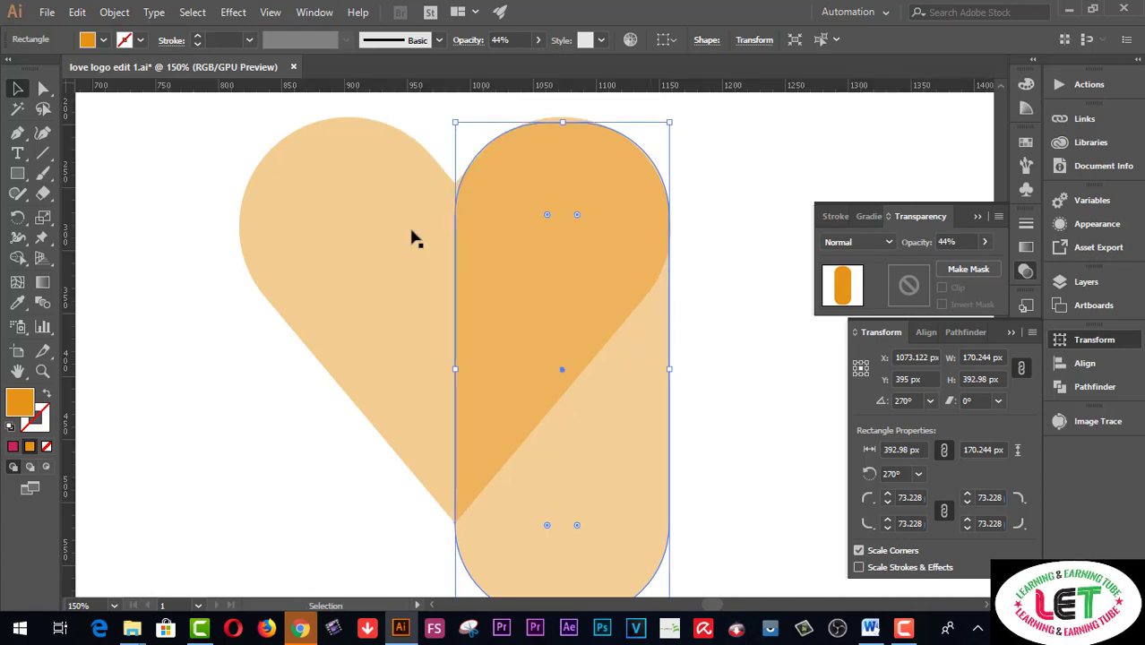
left_click_drag(70, 381, 456, 367)
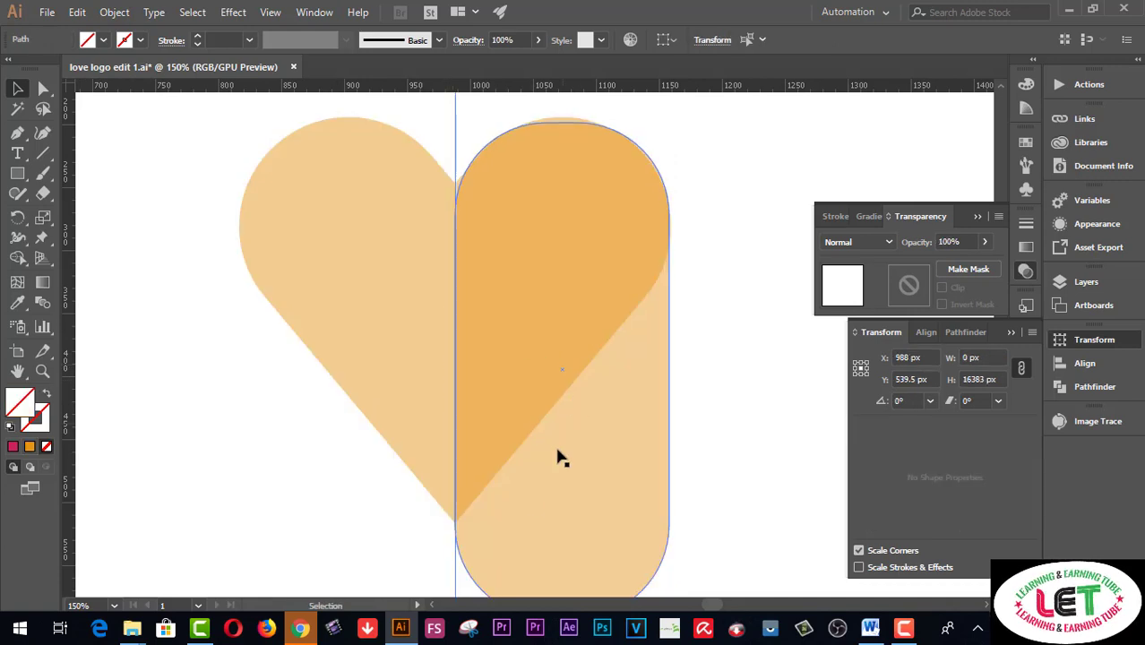
Step: Align the pill's top edge with the top of the heart, then deselect everything
scroll(688, 391, "up", 1)
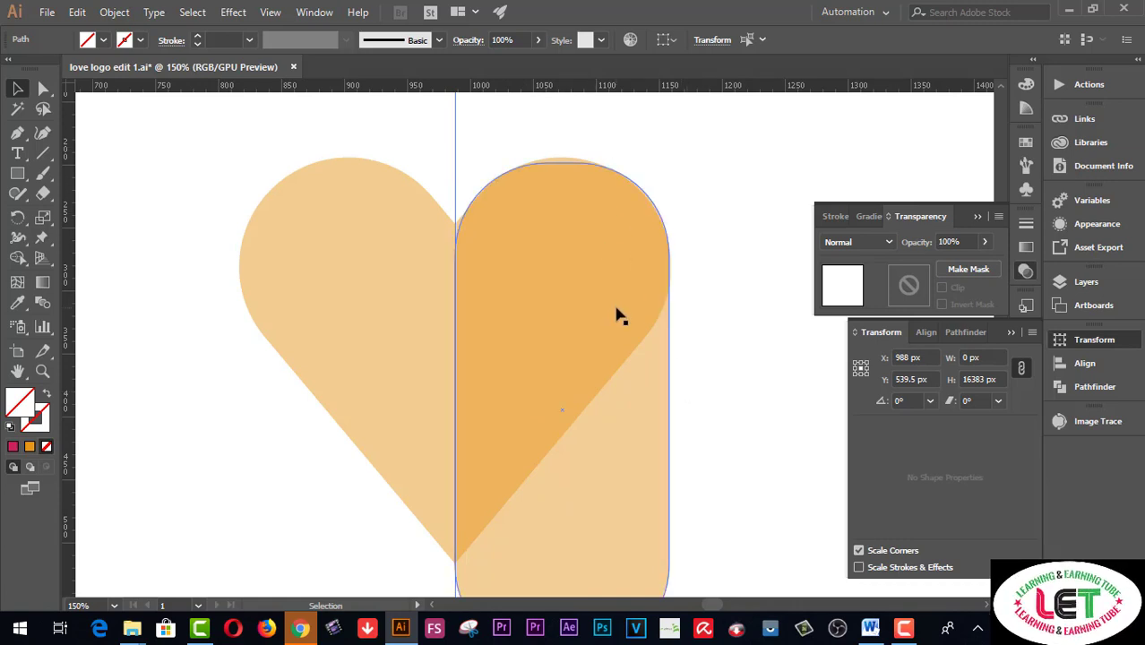
scroll(617, 314, "down", 1)
scroll(700, 380, "up", 2)
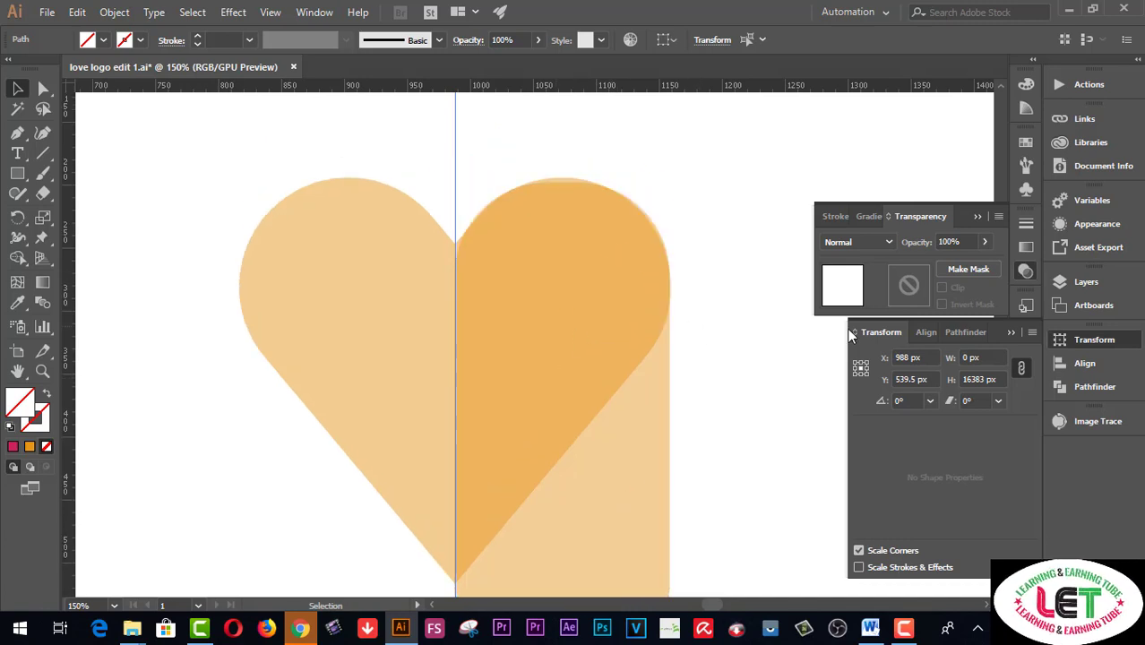
left_click(665, 480)
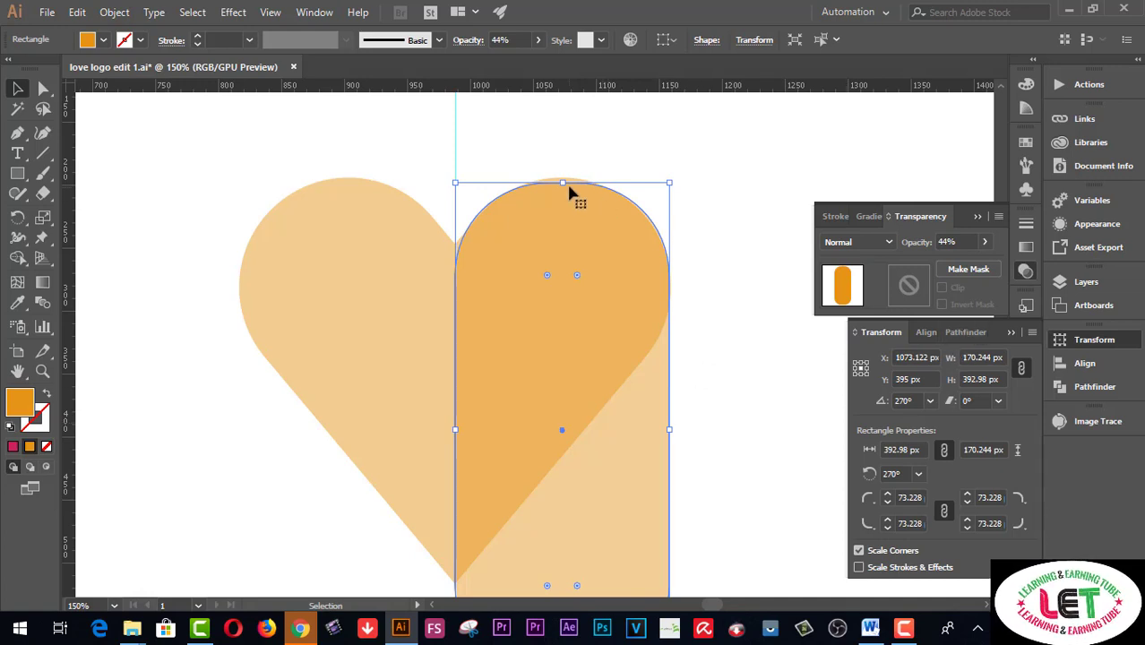
left_click_drag(565, 181, 565, 180)
left_click(601, 147)
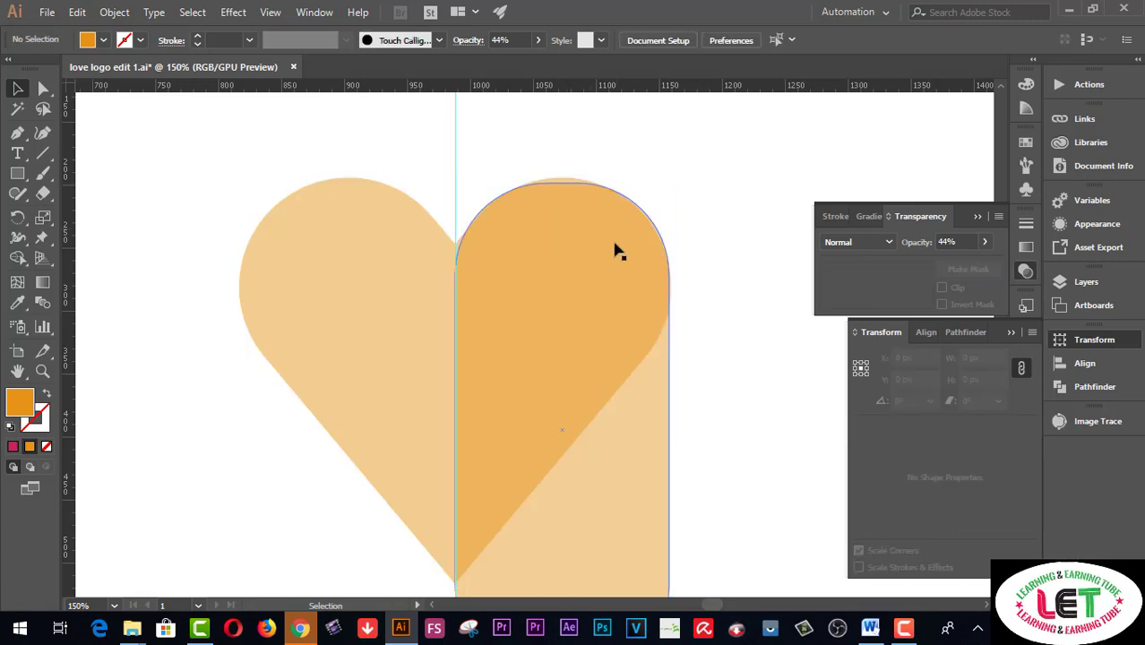
left_click(617, 251)
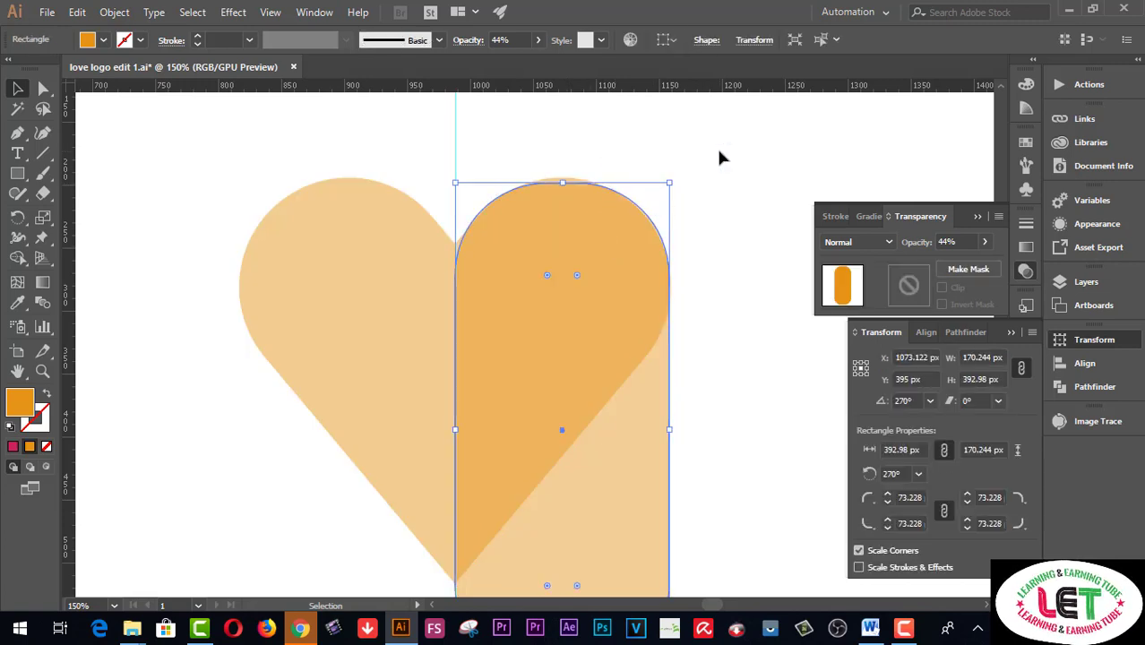
key("a")
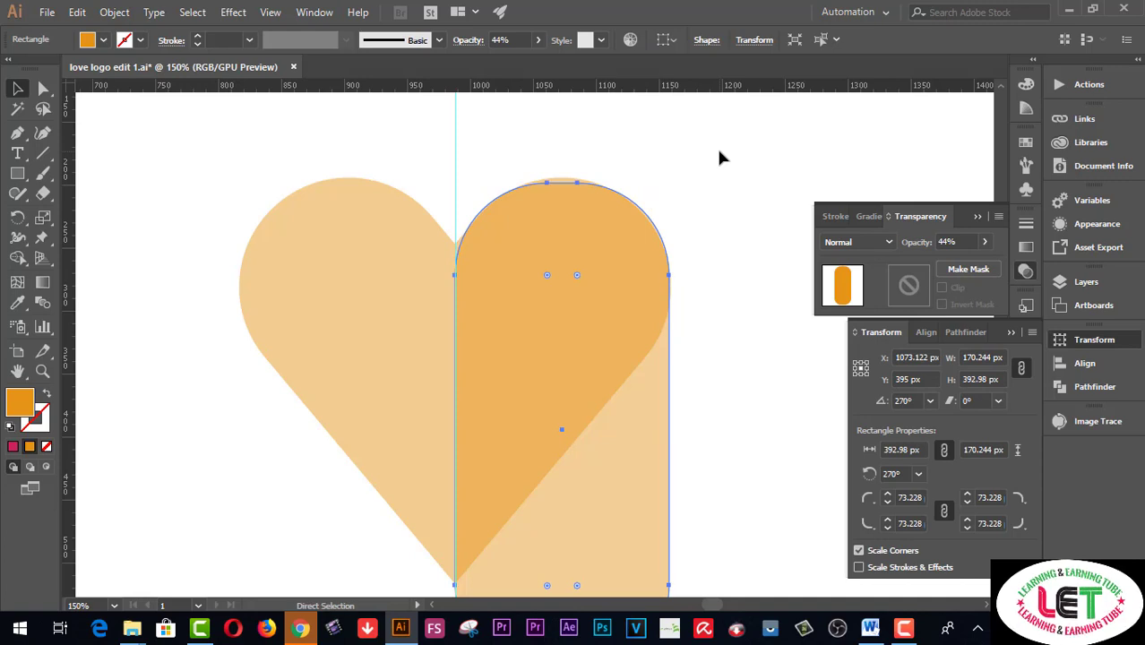
key("v")
key("a")
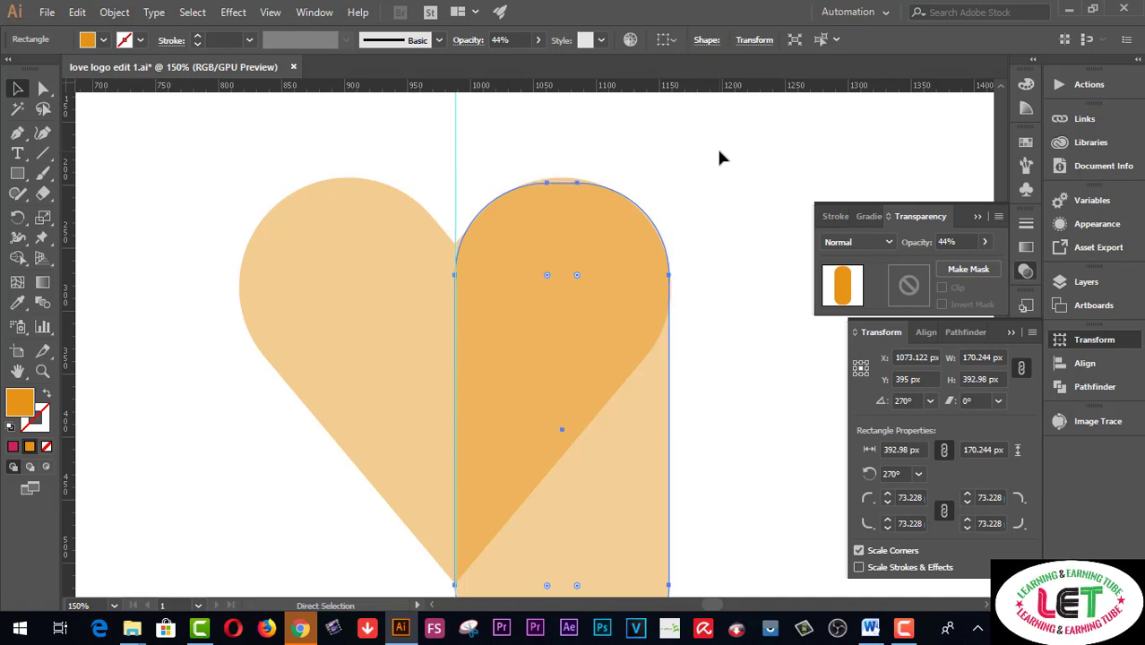
key("v")
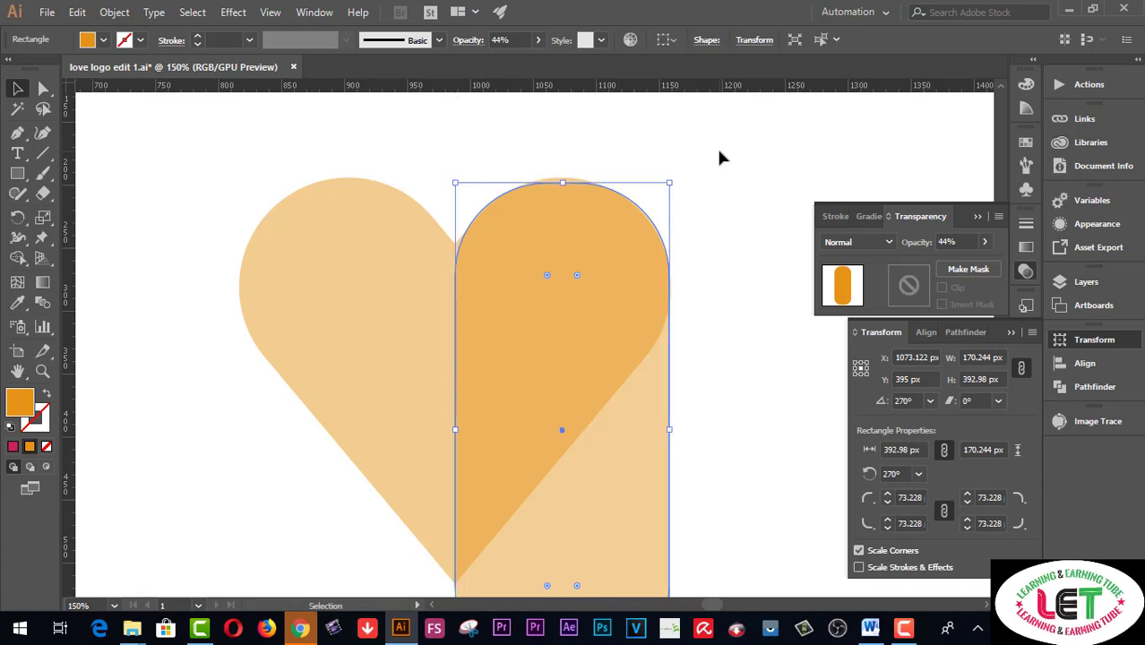
key("ctrl+shift+a")
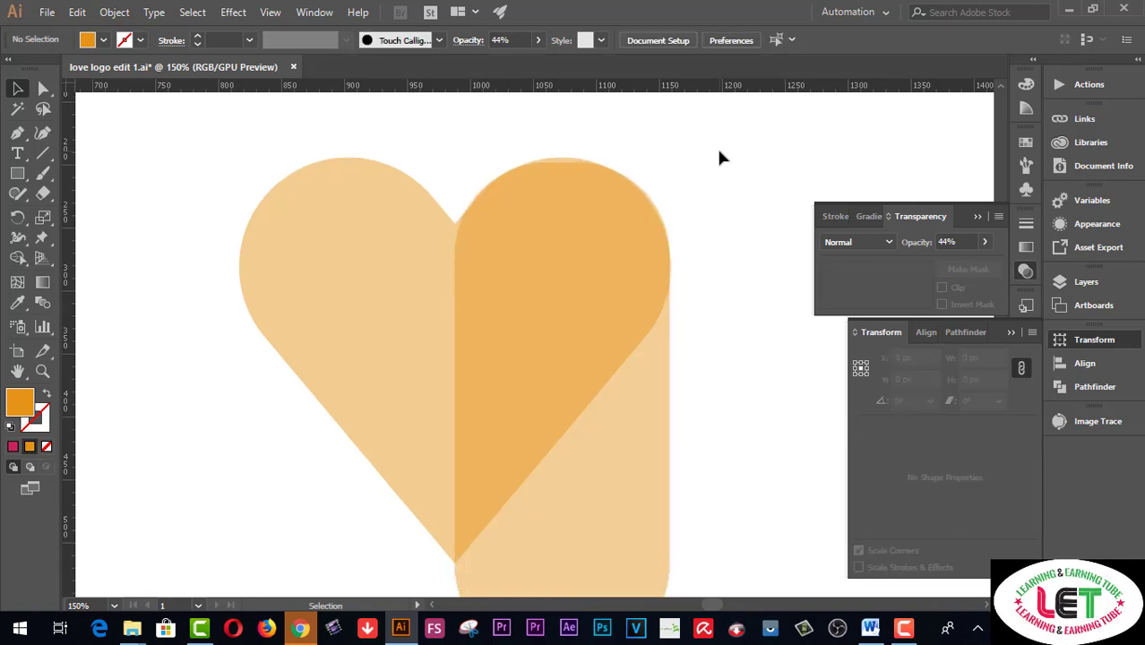
scroll(709, 267, "up", 1)
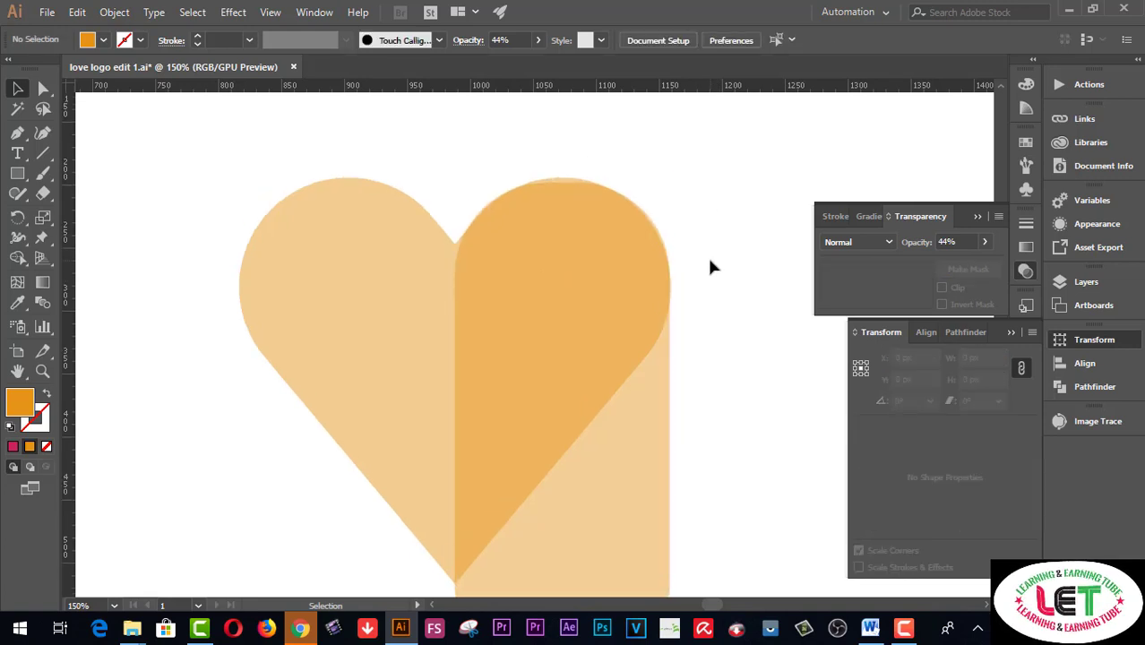
Step: Select both the heart and the pill and split them with Pathfinder Divide
key("z")
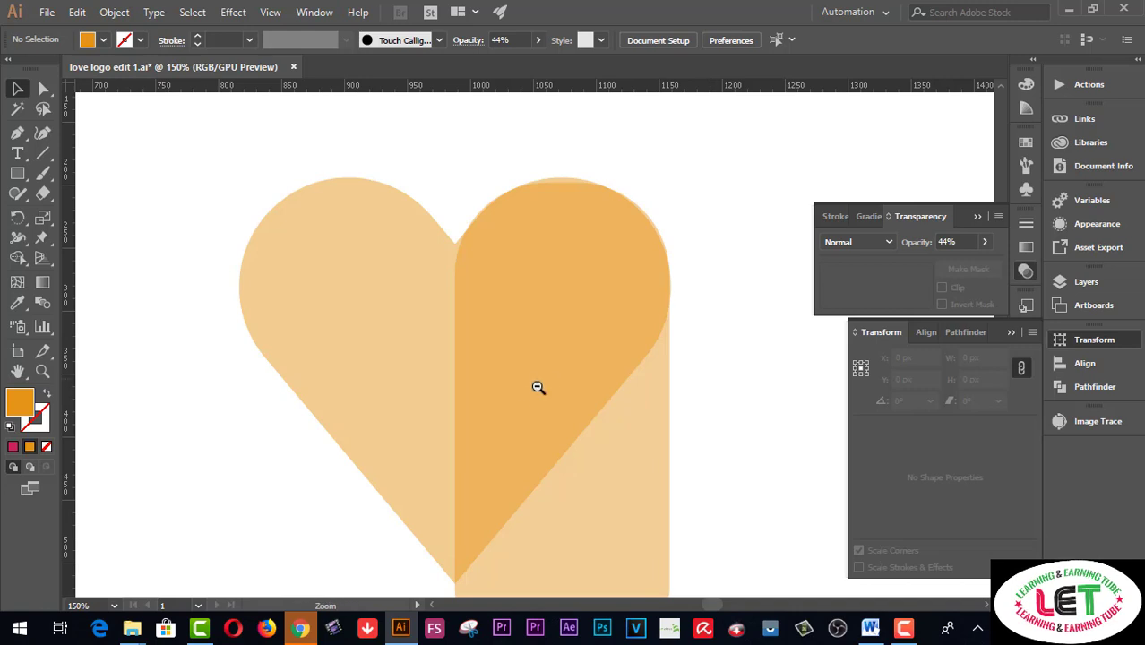
left_click(533, 393, "alt")
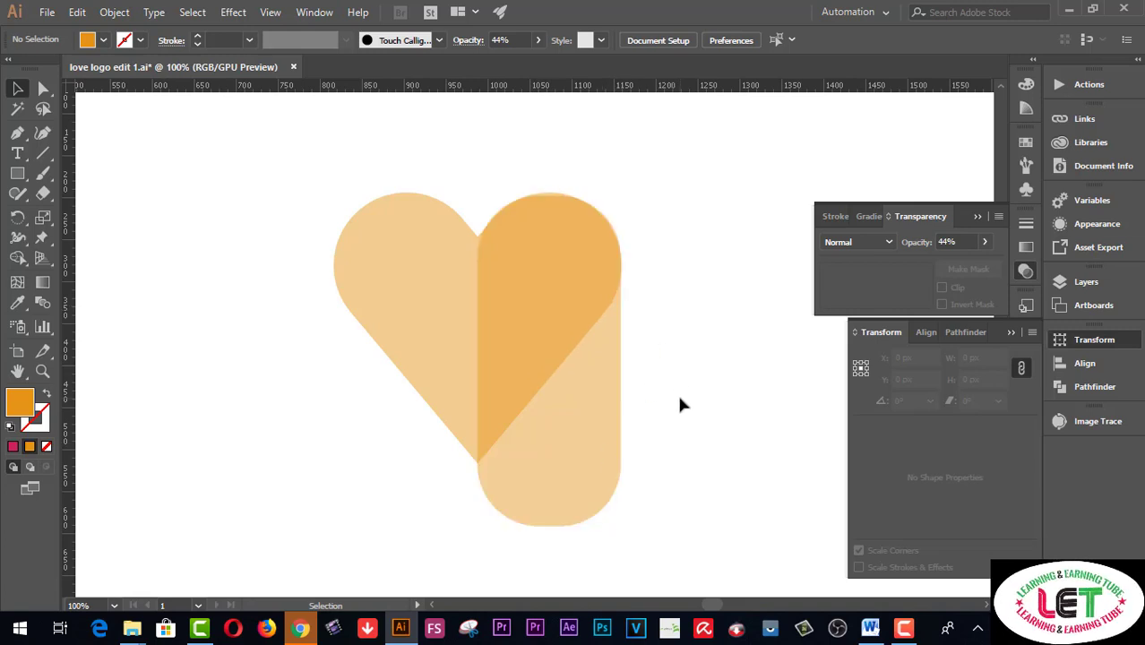
left_click_drag(679, 406, 500, 266)
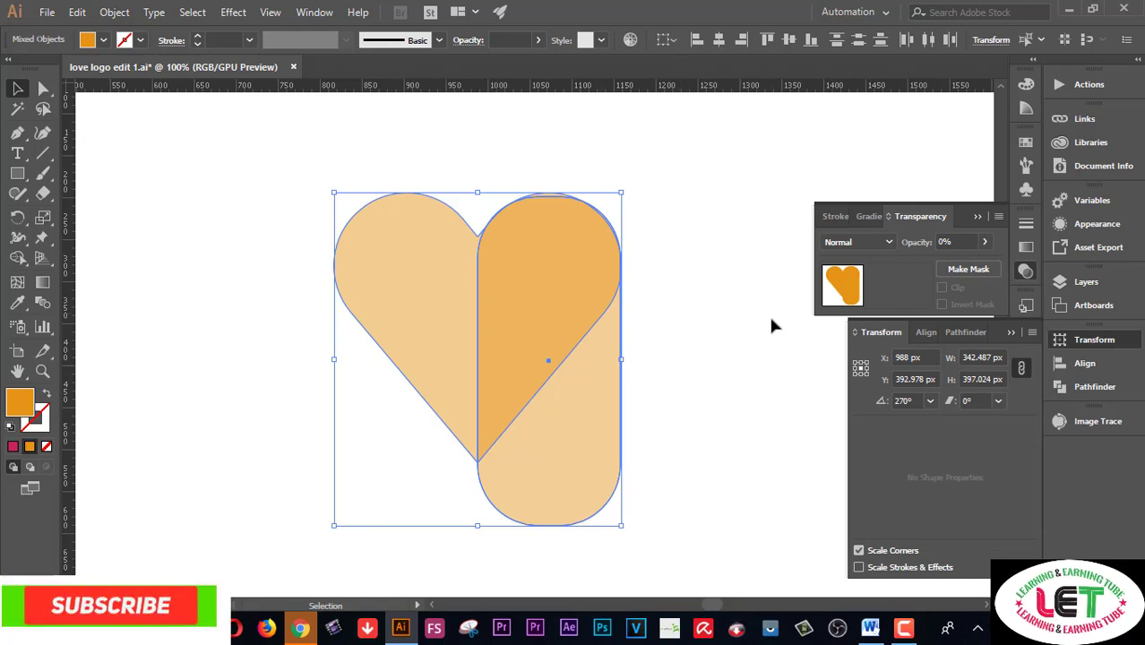
left_click(972, 213)
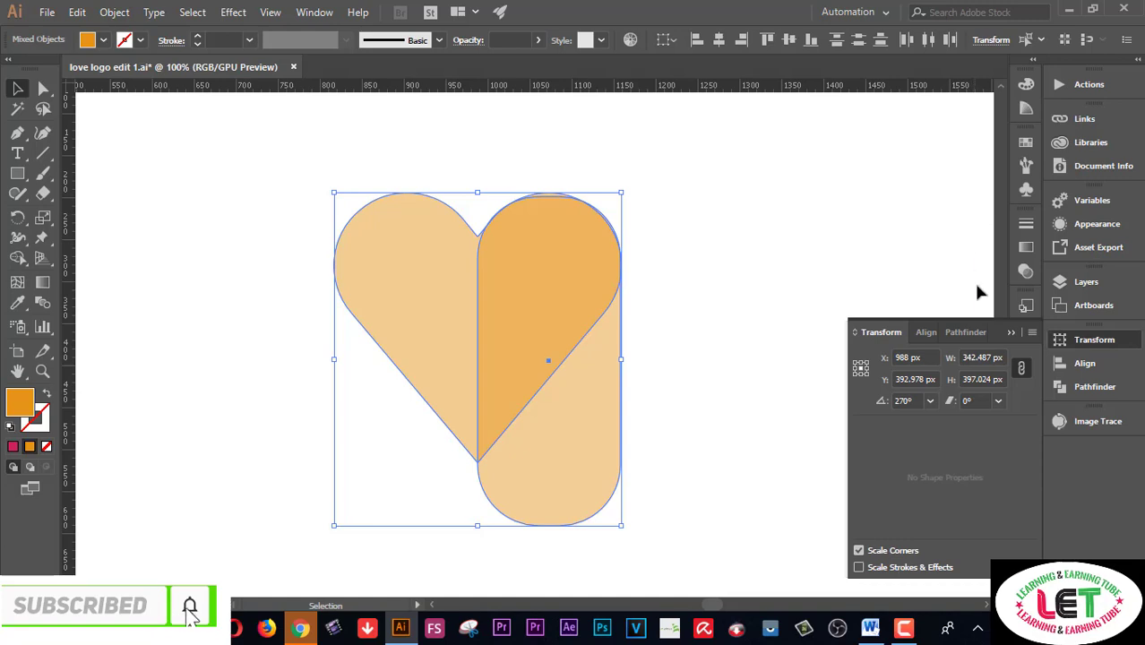
left_click(965, 332)
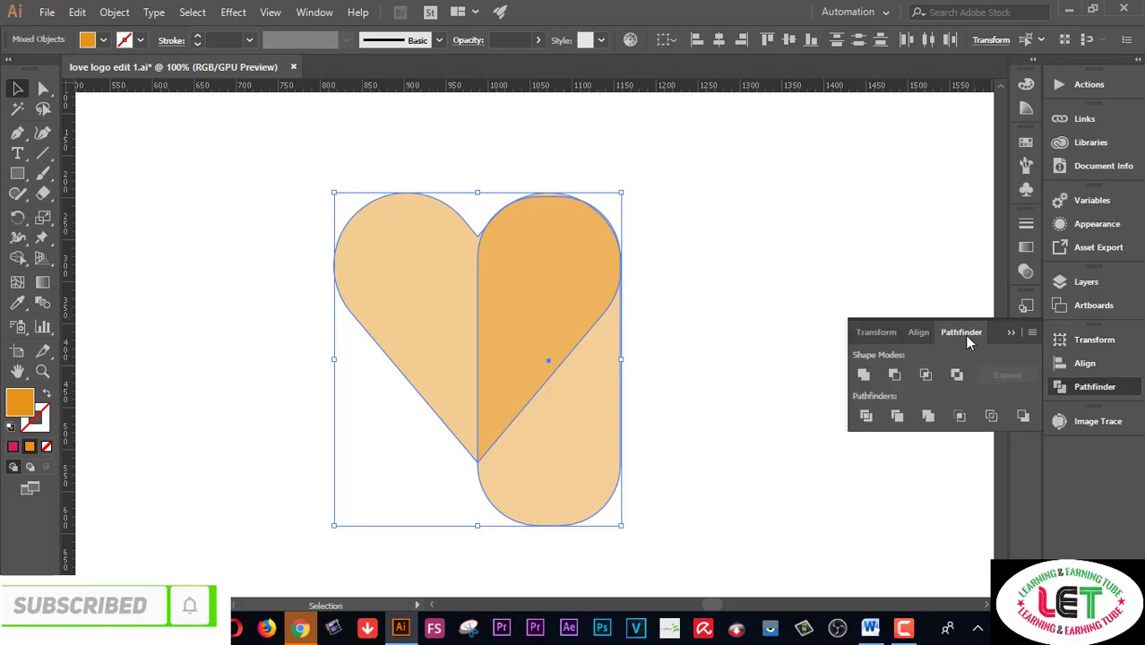
left_click(865, 417)
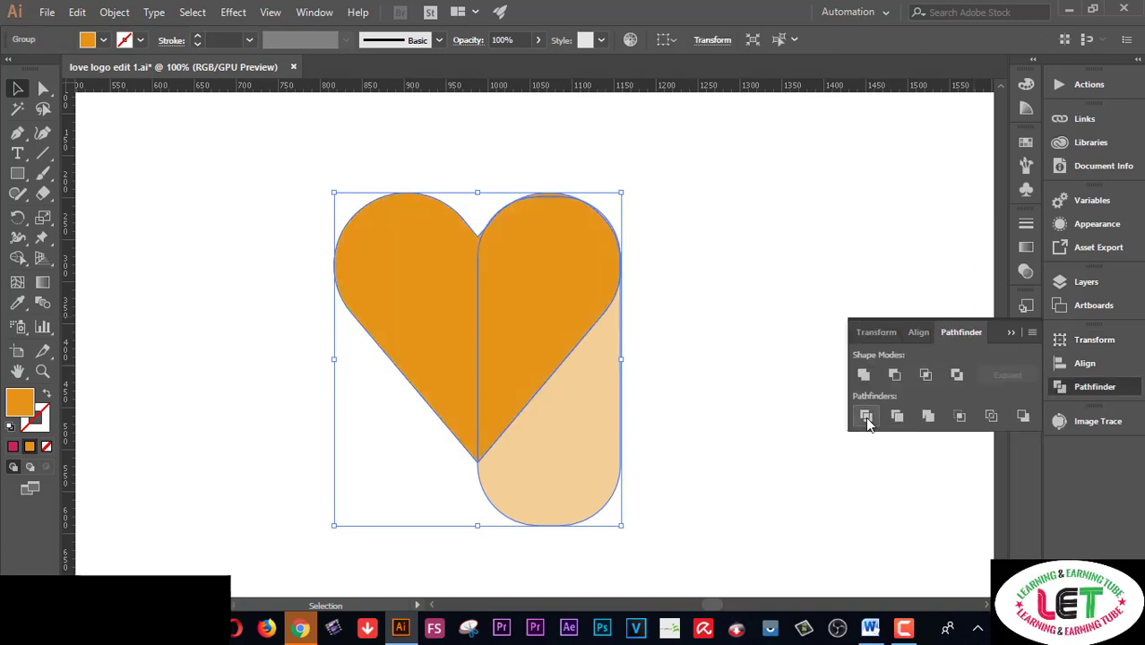
Step: Ungroup the divided pieces and move the pale leftover pieces away from the heart
right_click(578, 412)
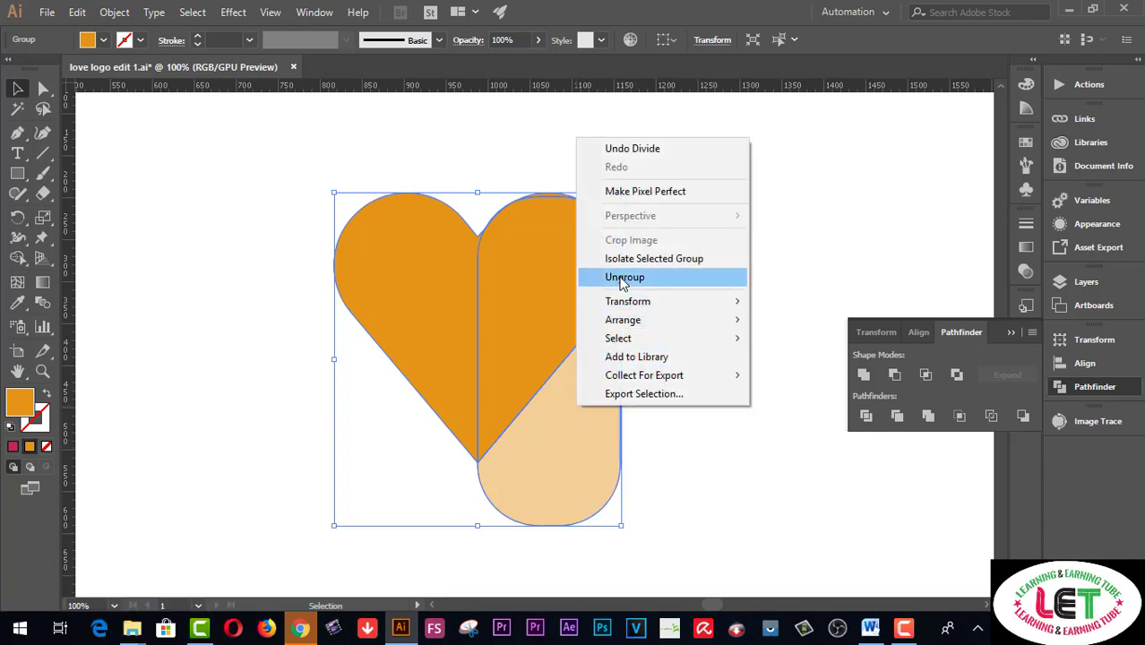
left_click(623, 279)
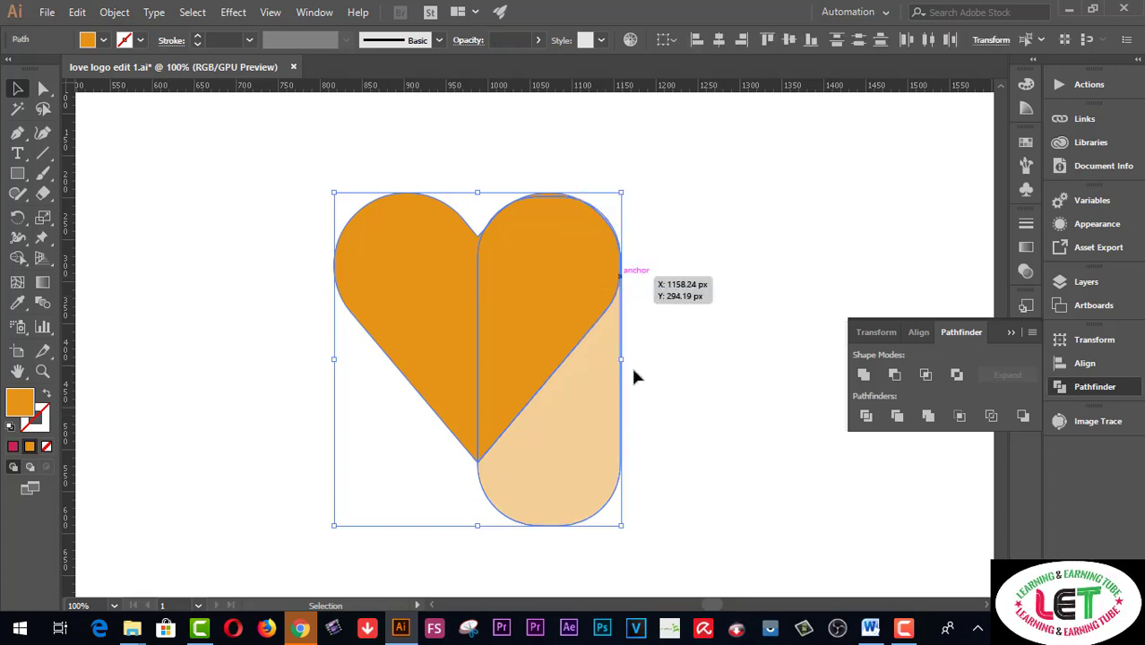
left_click(625, 418)
left_click(572, 425)
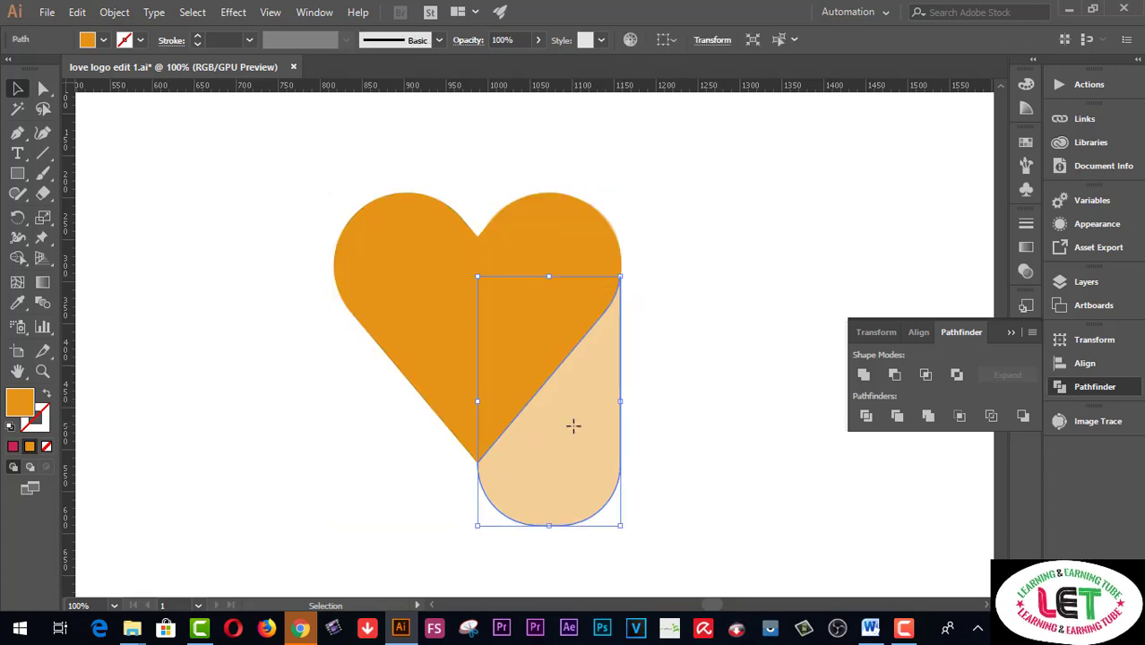
left_click_drag(571, 425, 713, 347)
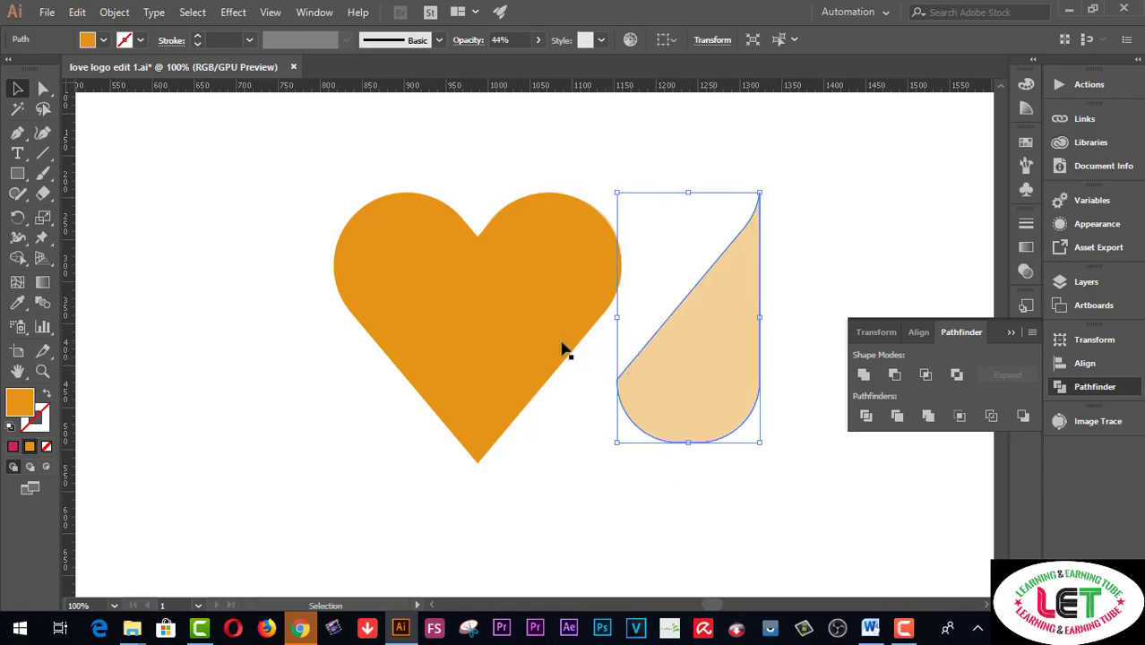
left_click(529, 321)
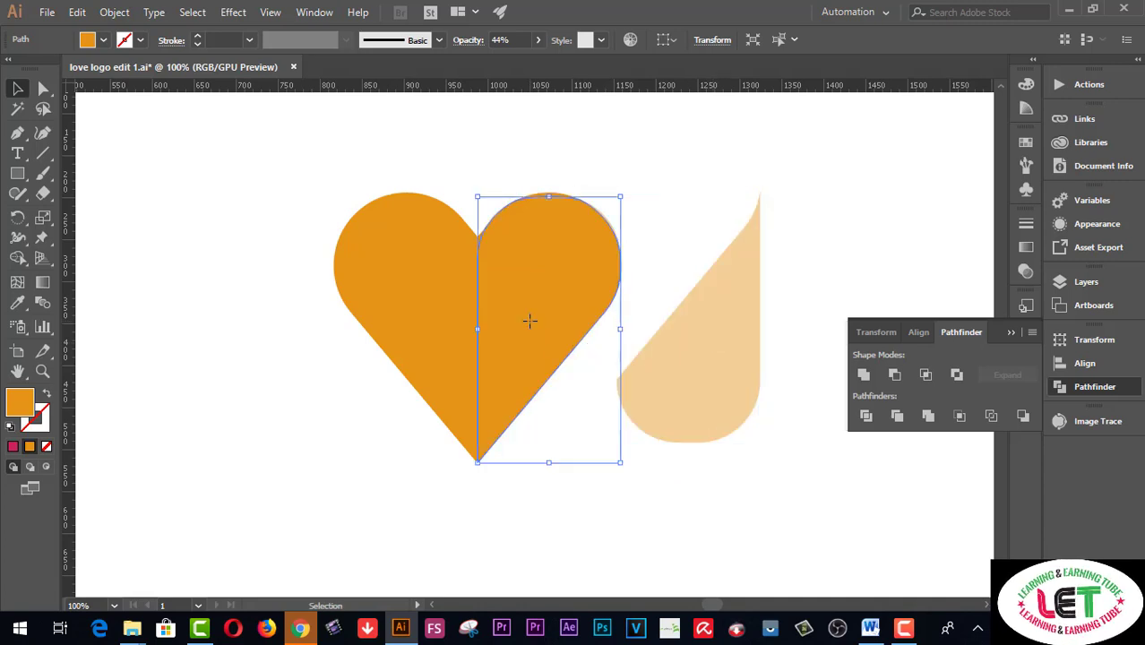
left_click(588, 150)
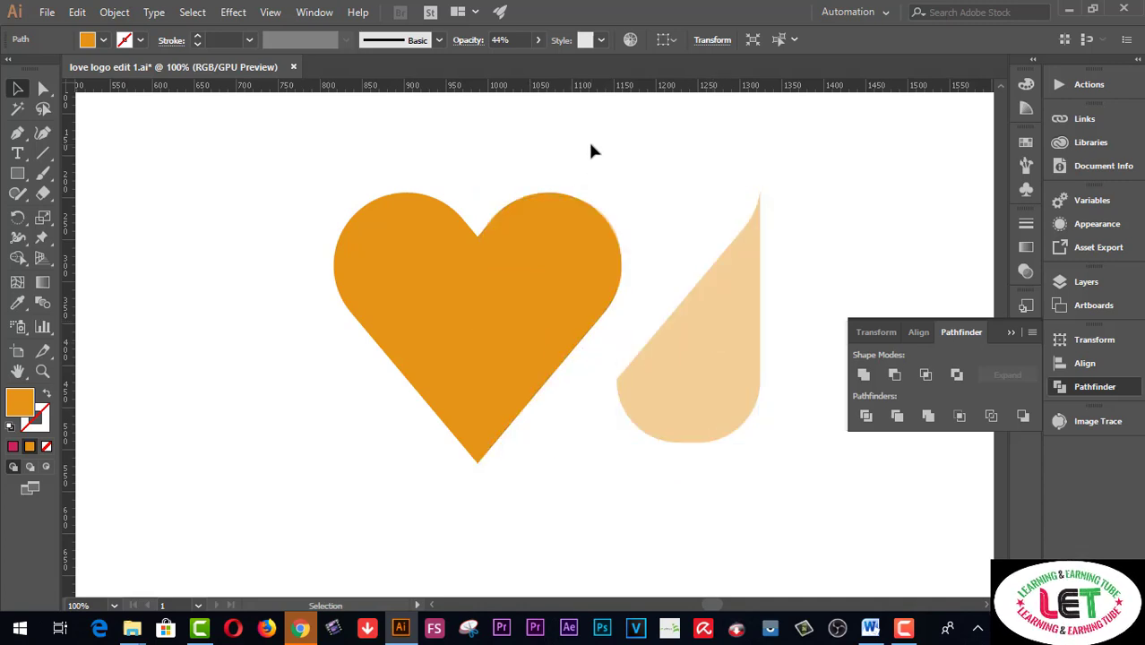
left_click(566, 204)
left_click_drag(569, 249, 240, 376)
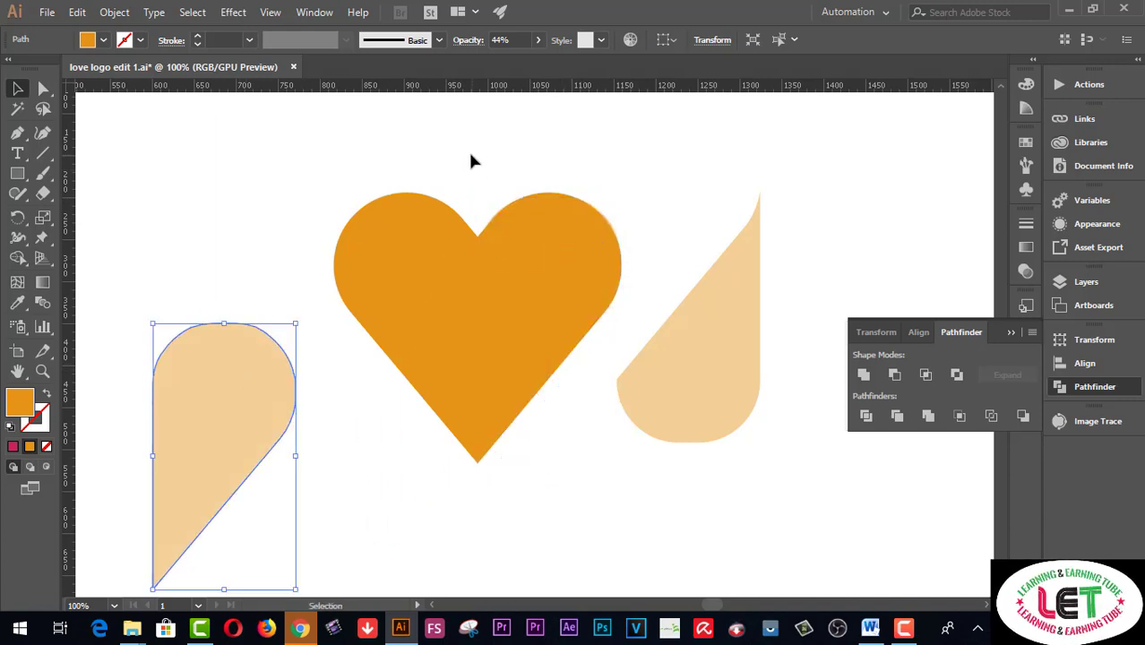
Step: Delete the leftover orange arc and return the right heart half to its place
mouse_move(471, 154)
left_mouse_down()
mouse_move(502, 321)
mouse_move(778, 464)
left_mouse_up()
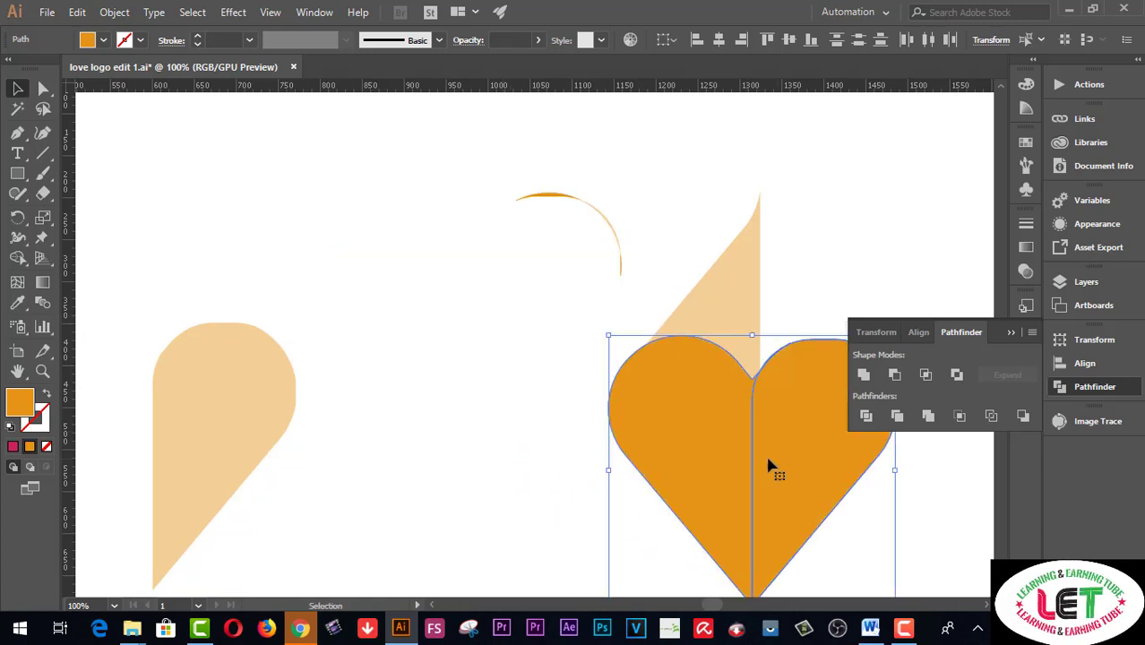
left_click_drag(454, 174, 645, 275)
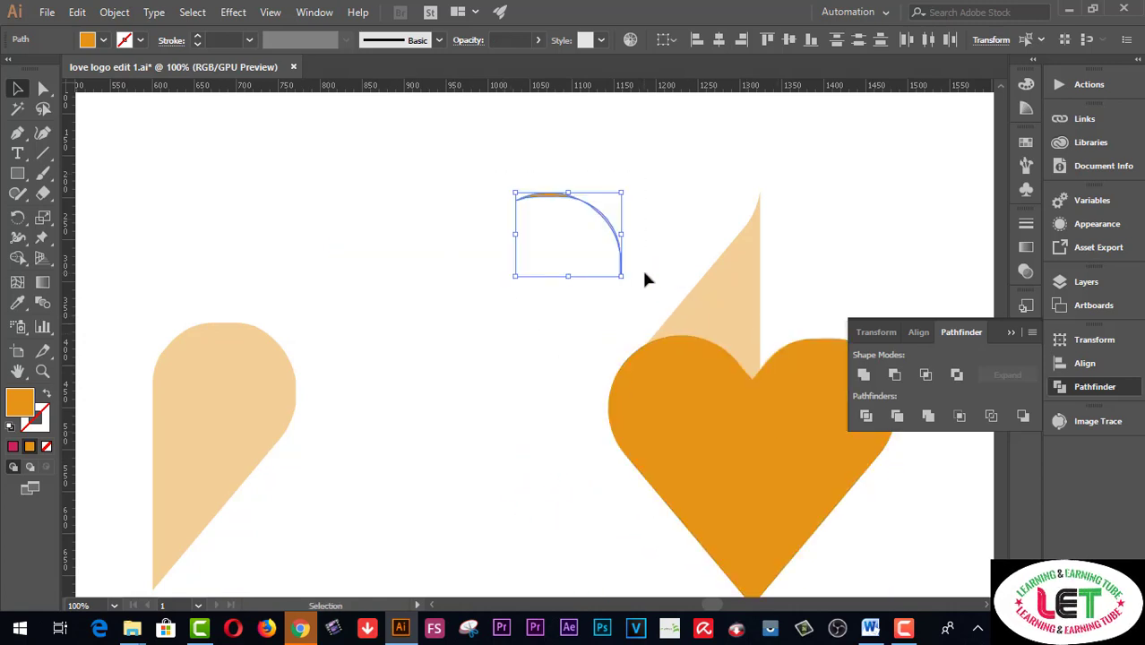
key("Delete")
left_click_drag(806, 460, 513, 281)
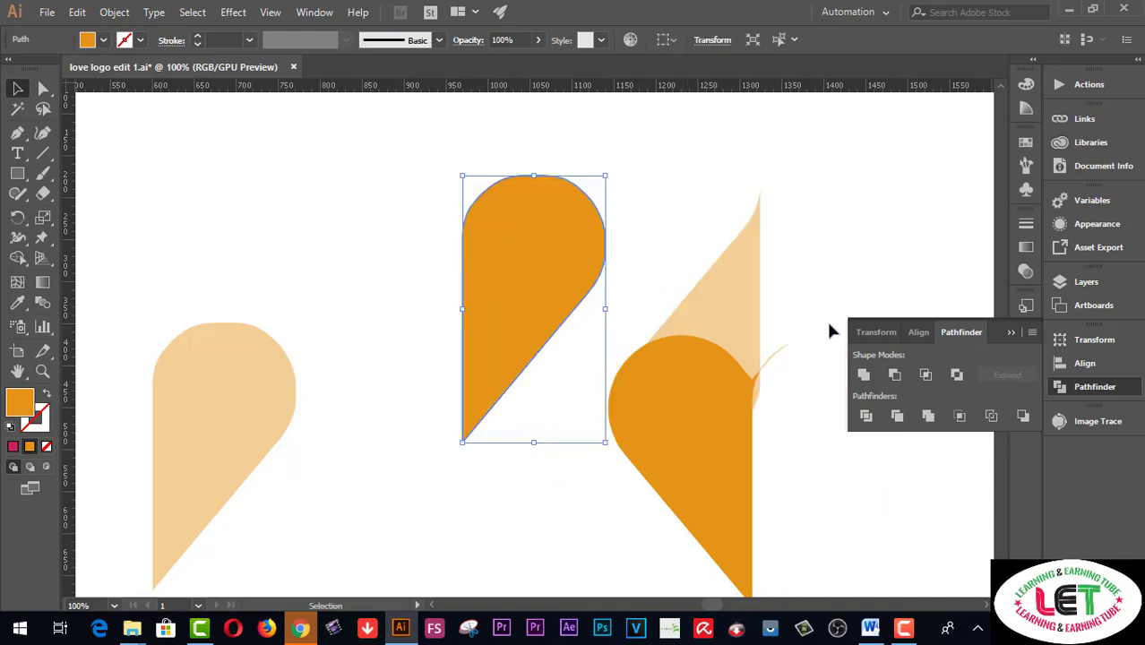
key("a")
key("ctrl+z")
key("v")
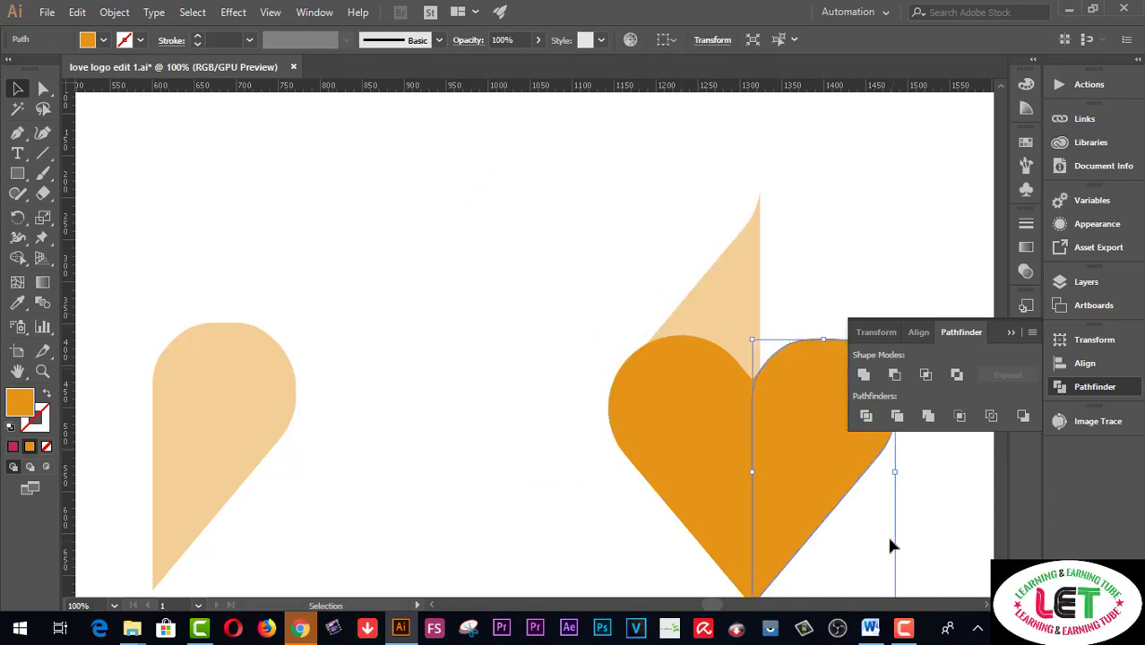
Step: Unite the two heart halves, move the heart up-left, and delete the stray curved stroke
left_click(840, 528)
left_click_drag(914, 524, 708, 540)
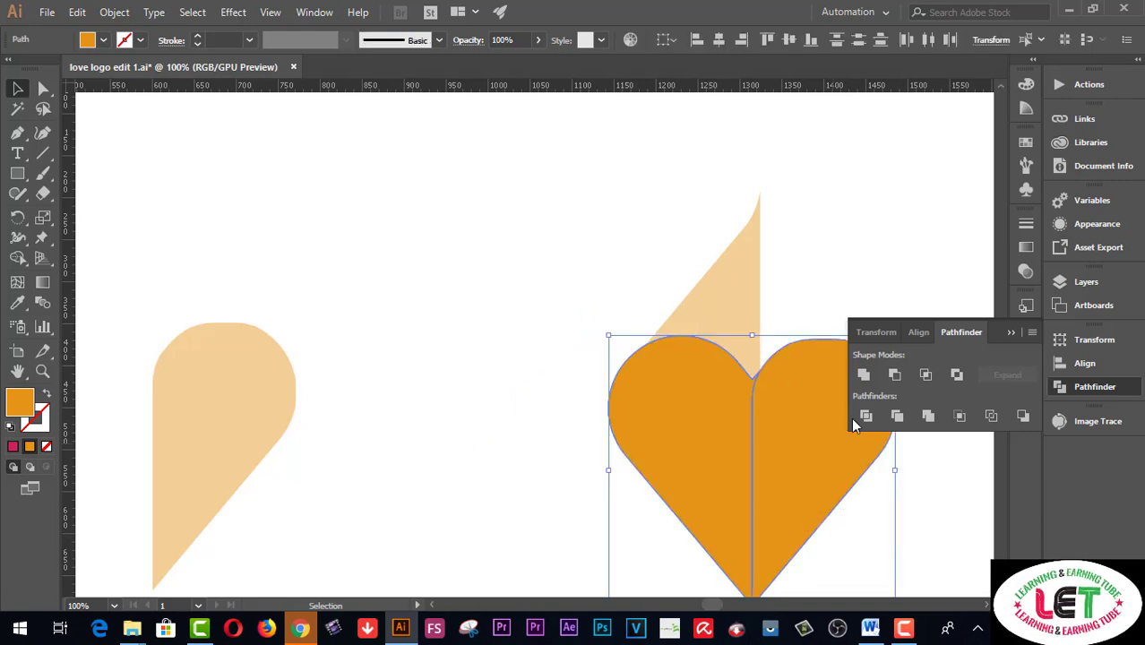
left_click(864, 375)
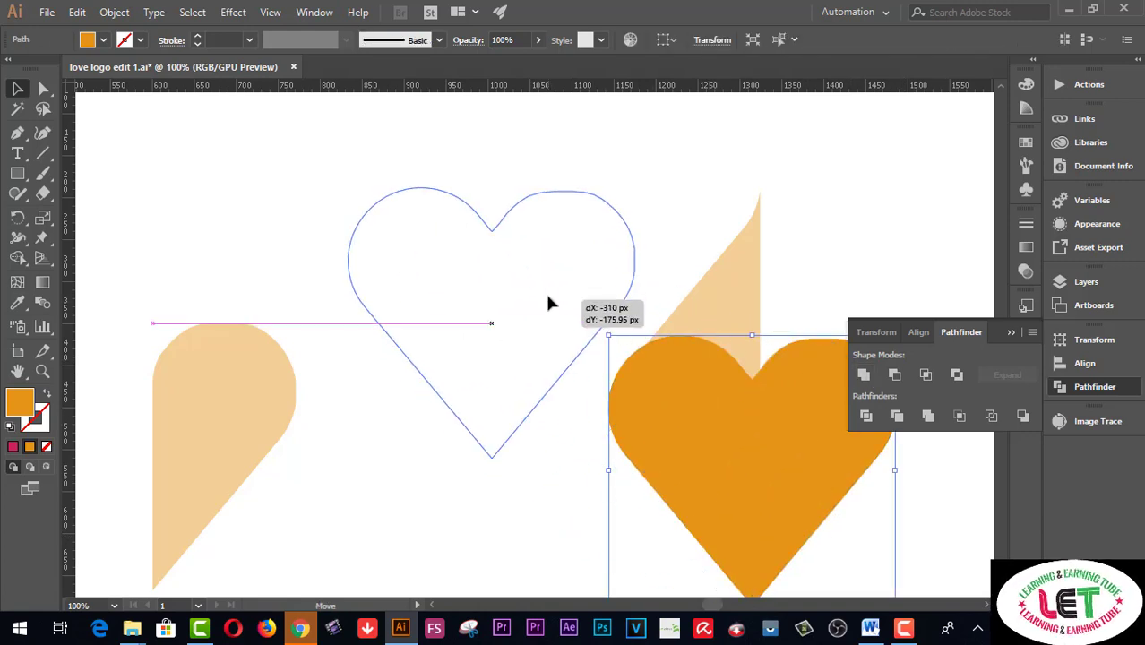
left_click_drag(627, 394, 545, 291)
left_click(809, 186)
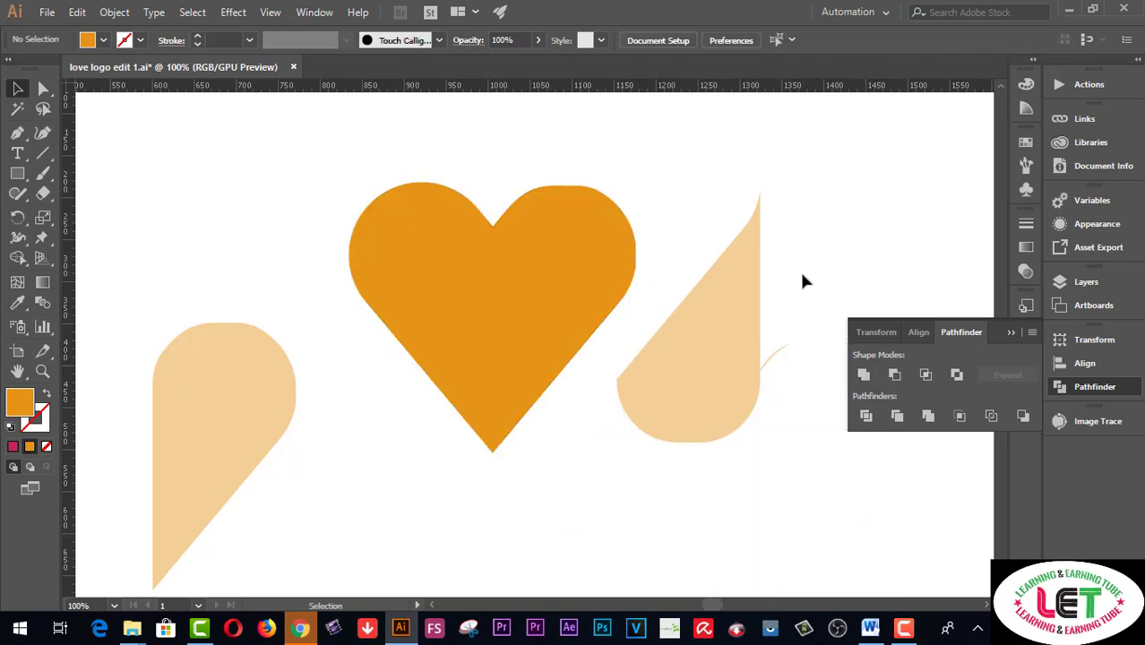
left_click(776, 354)
key("Delete")
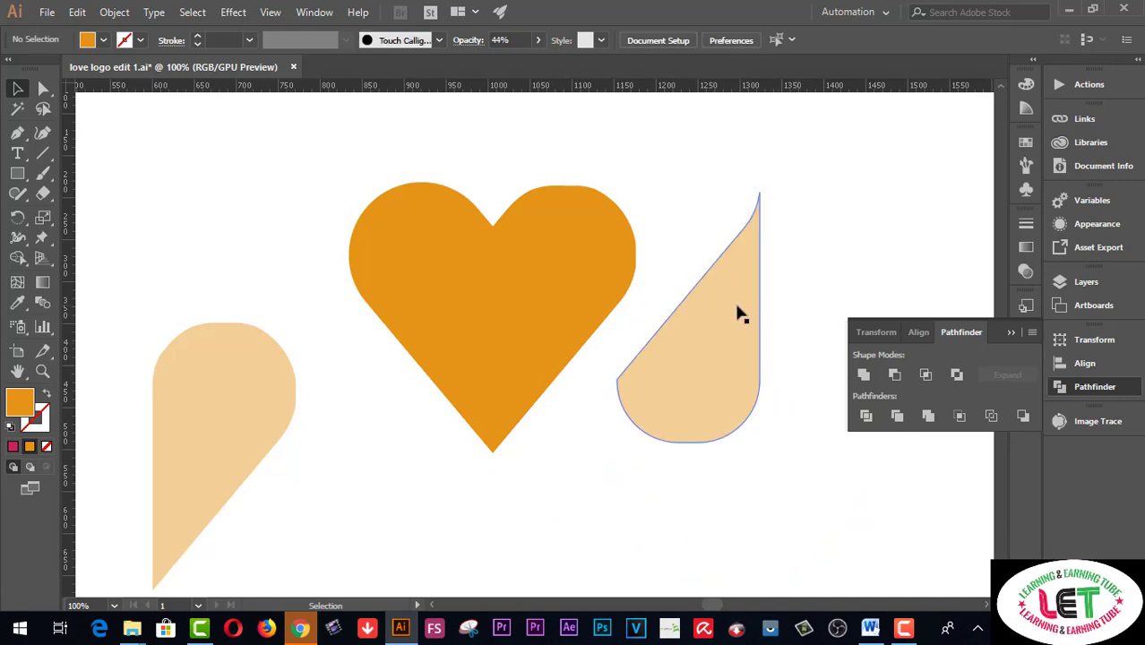
left_click(737, 308)
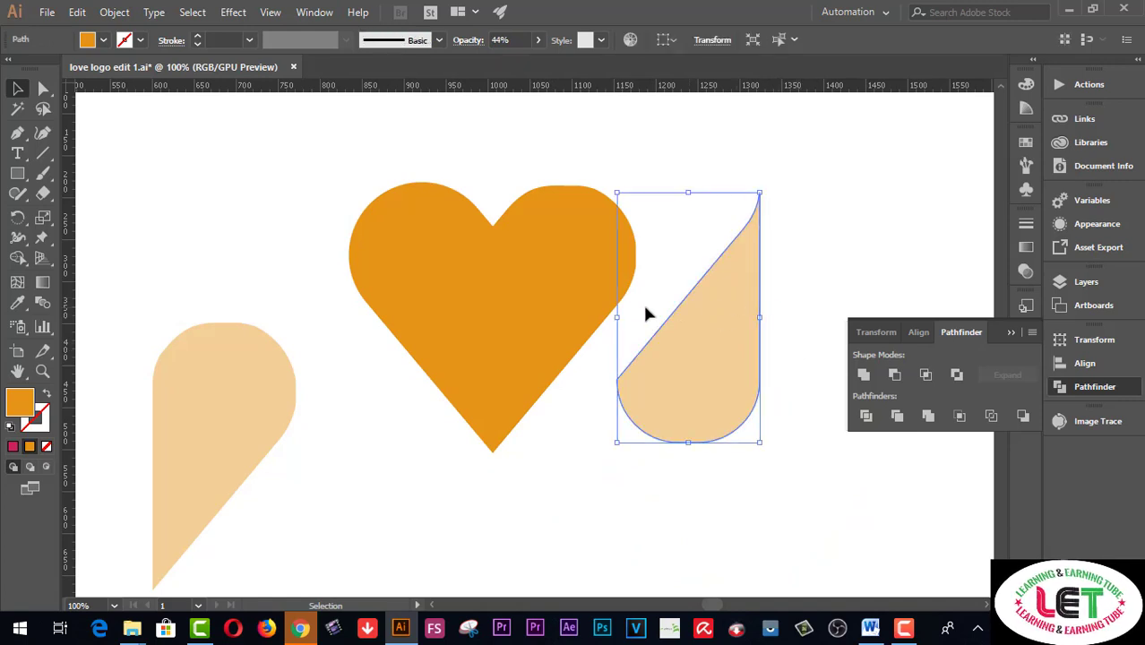
Step: Move the light-orange teardrop below the heart's lower-right edge and zoom in to 150%
mouse_move(718, 304)
left_mouse_down()
mouse_move(662, 393)
mouse_move(603, 398)
left_mouse_up()
left_click(759, 293)
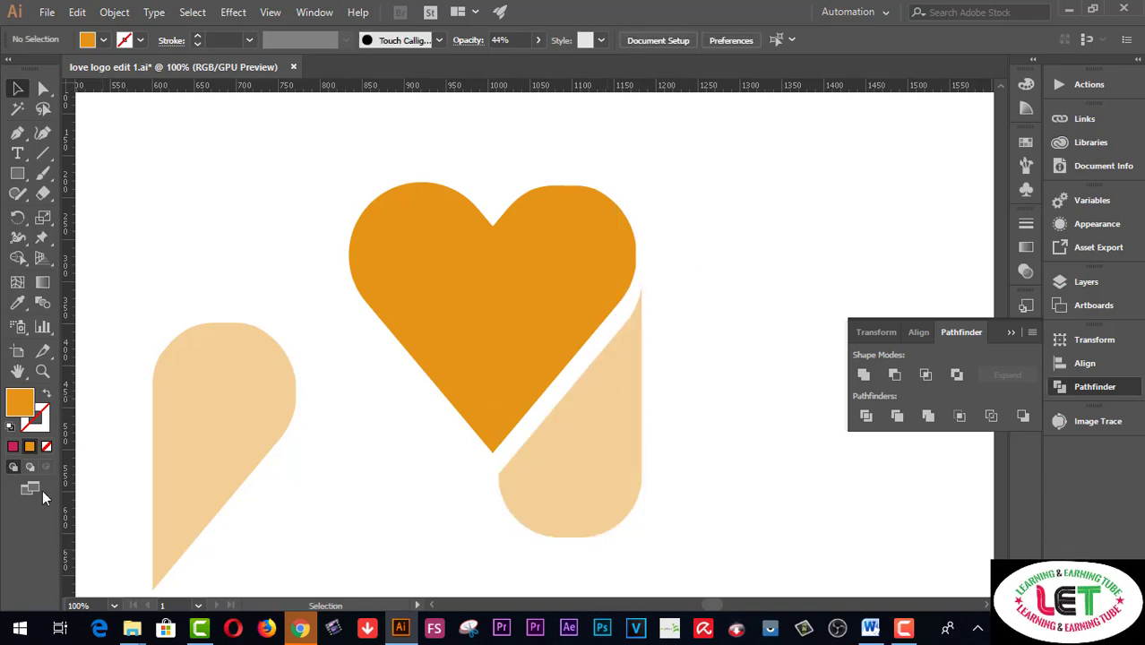
left_click(17, 370)
mouse_move(450, 394)
left_mouse_down()
mouse_move(438, 390)
mouse_move(445, 355)
left_mouse_up()
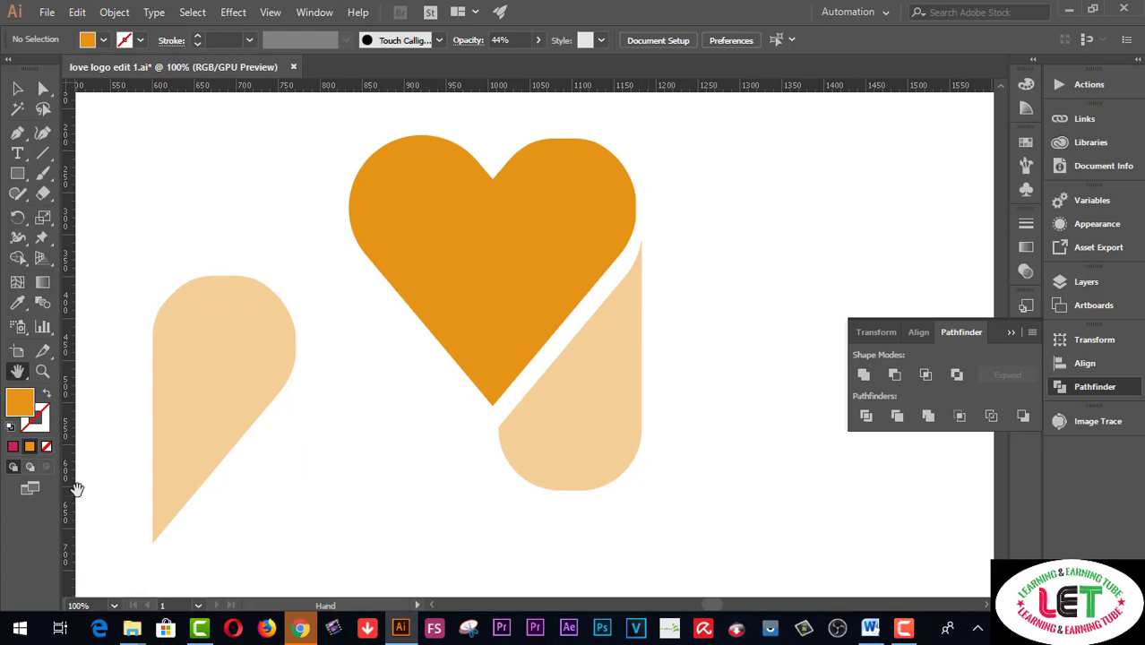
left_click(41, 371)
left_click(642, 318)
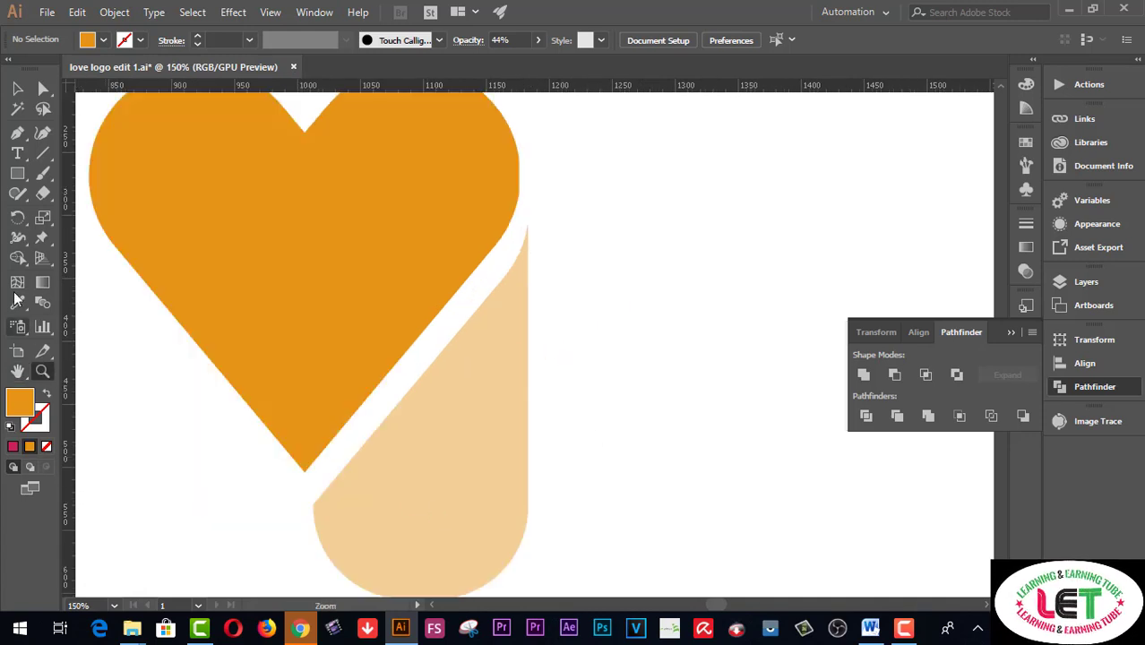
Step: Set the stroke colour to near-black 0C0802
left_click(18, 133)
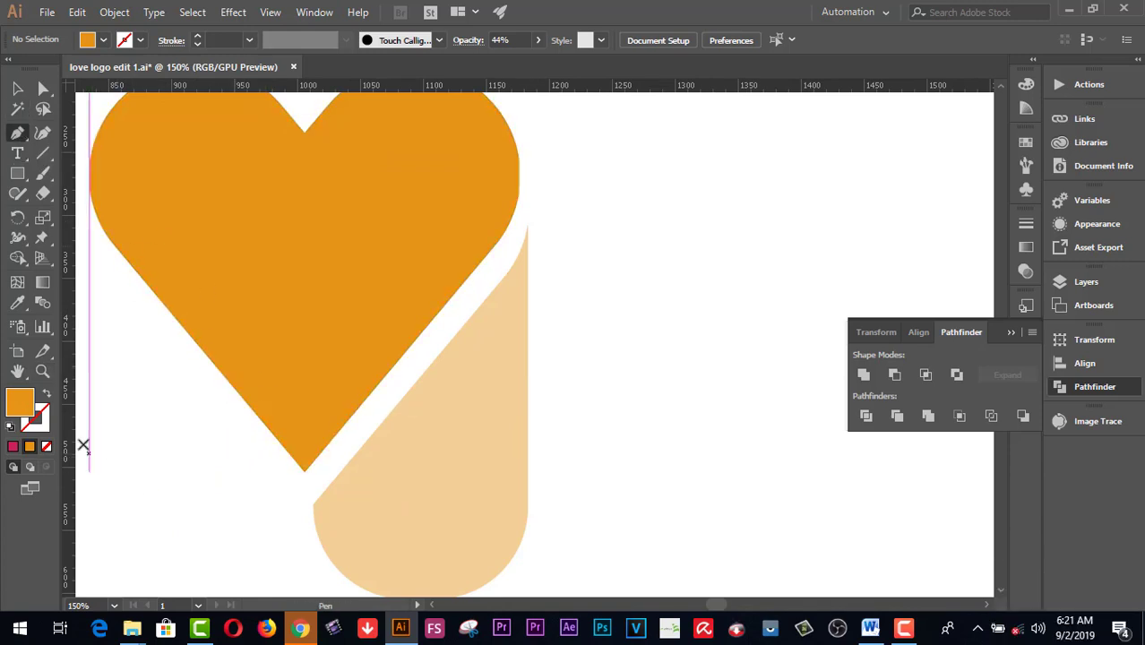
double_click(39, 423)
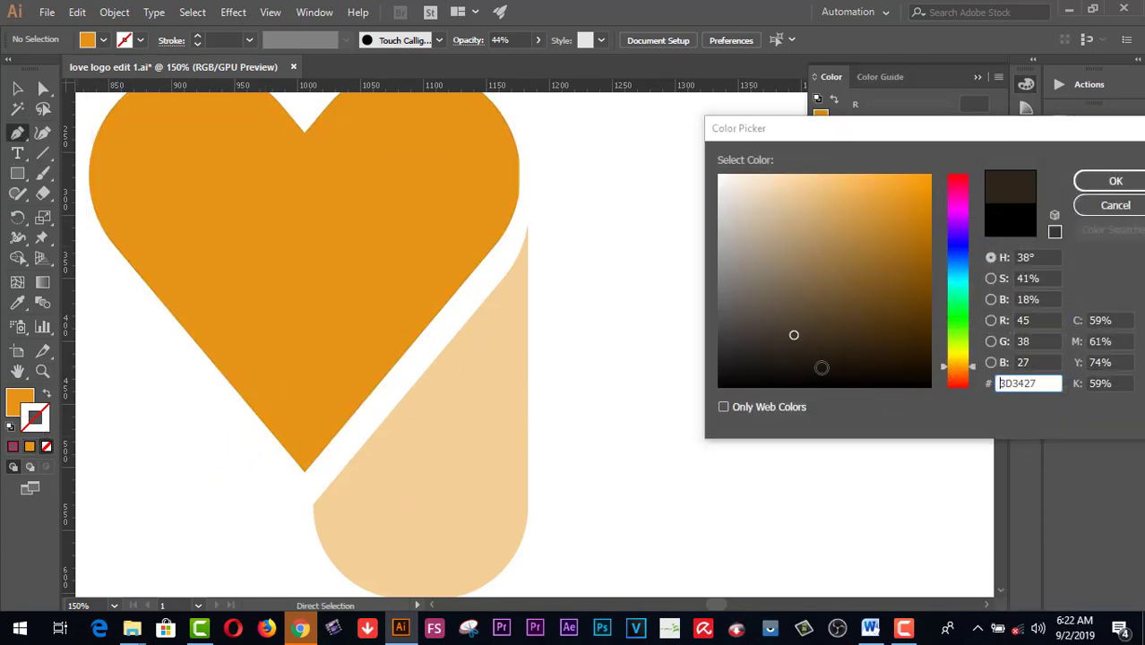
left_click_drag(792, 332, 839, 383)
left_click(1111, 181)
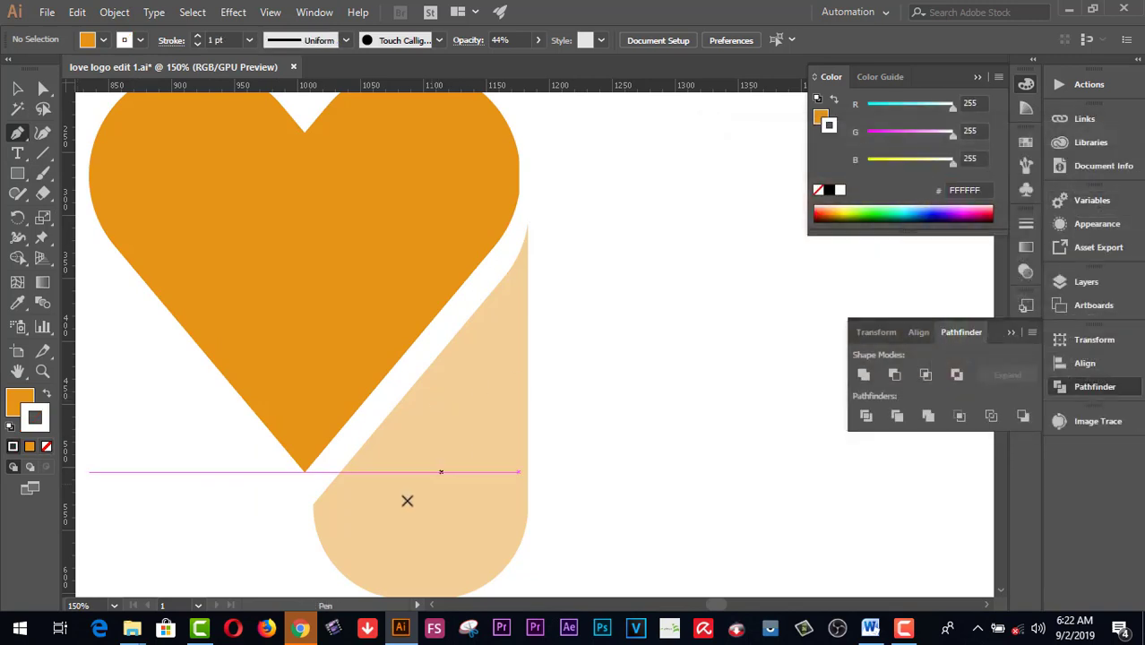
left_click(135, 44)
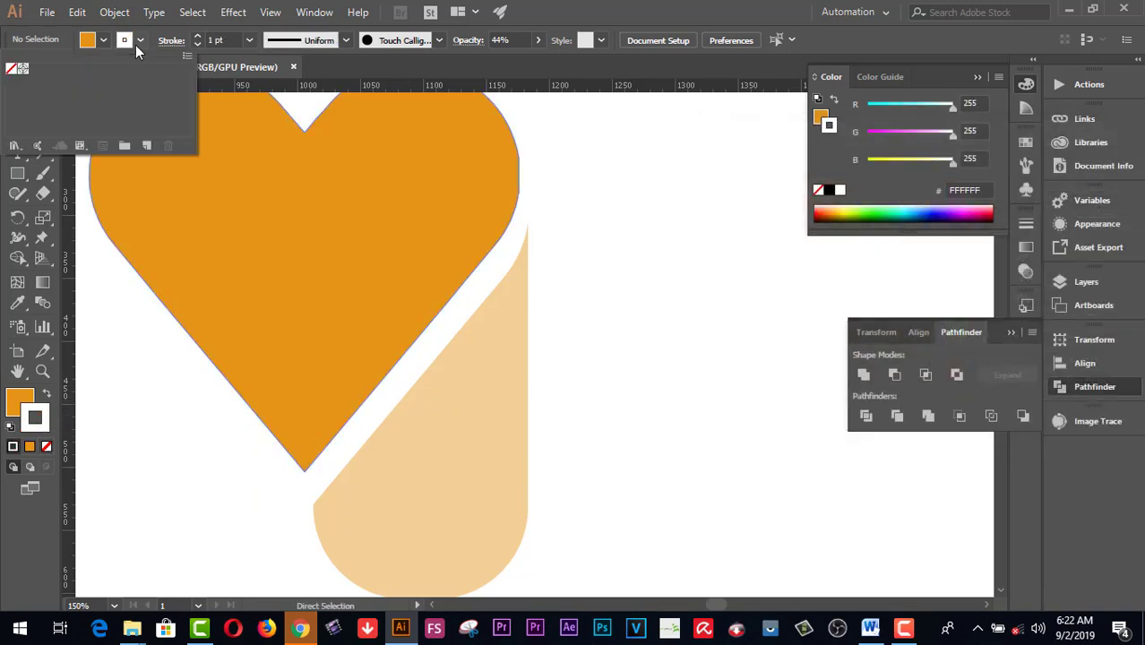
double_click(40, 421)
left_click_drag(869, 311, 899, 377)
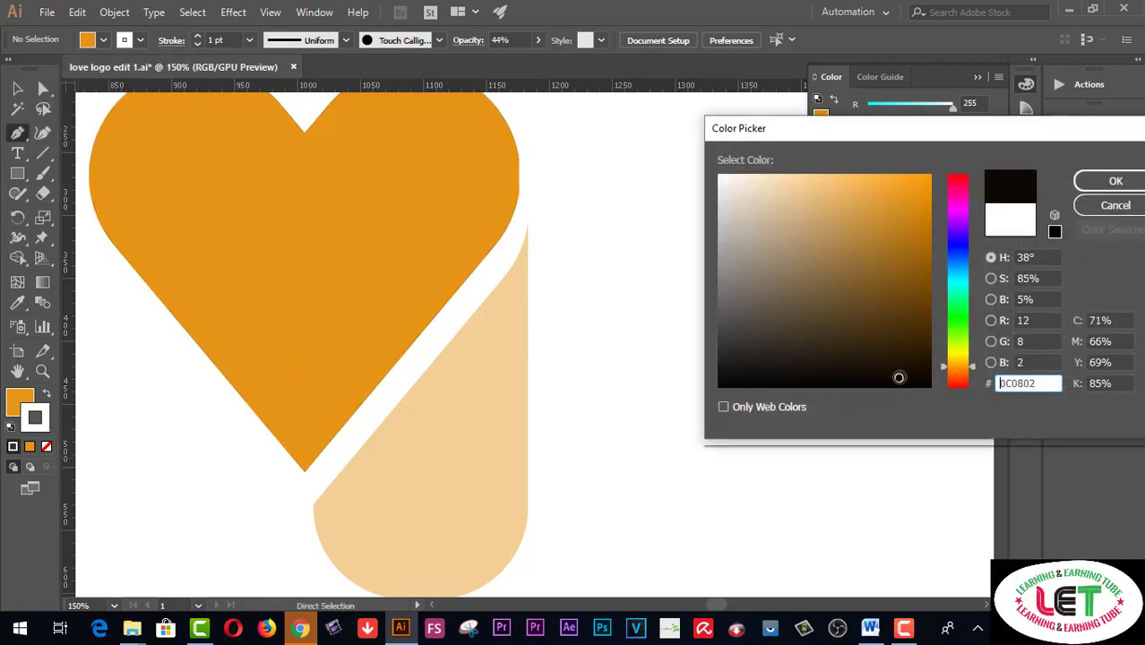
left_click(1088, 189)
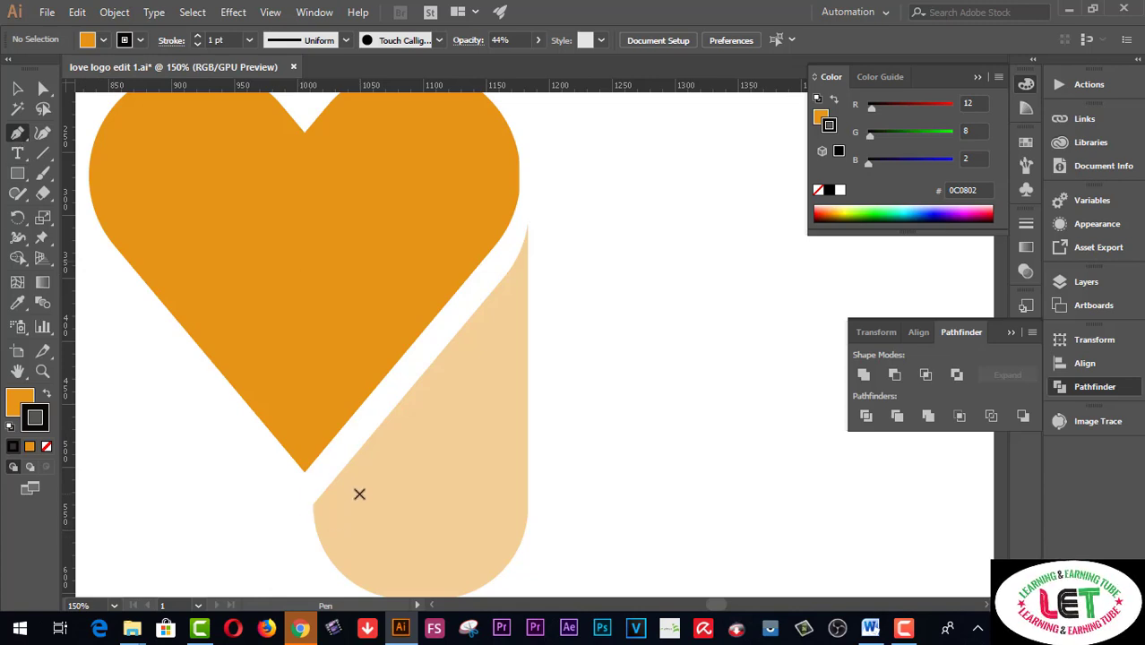
Step: Zoom to 200% on the gap and start the sliver path at the teardrop's lower-left edge
scroll(358, 494, "down", 2)
left_click(42, 371)
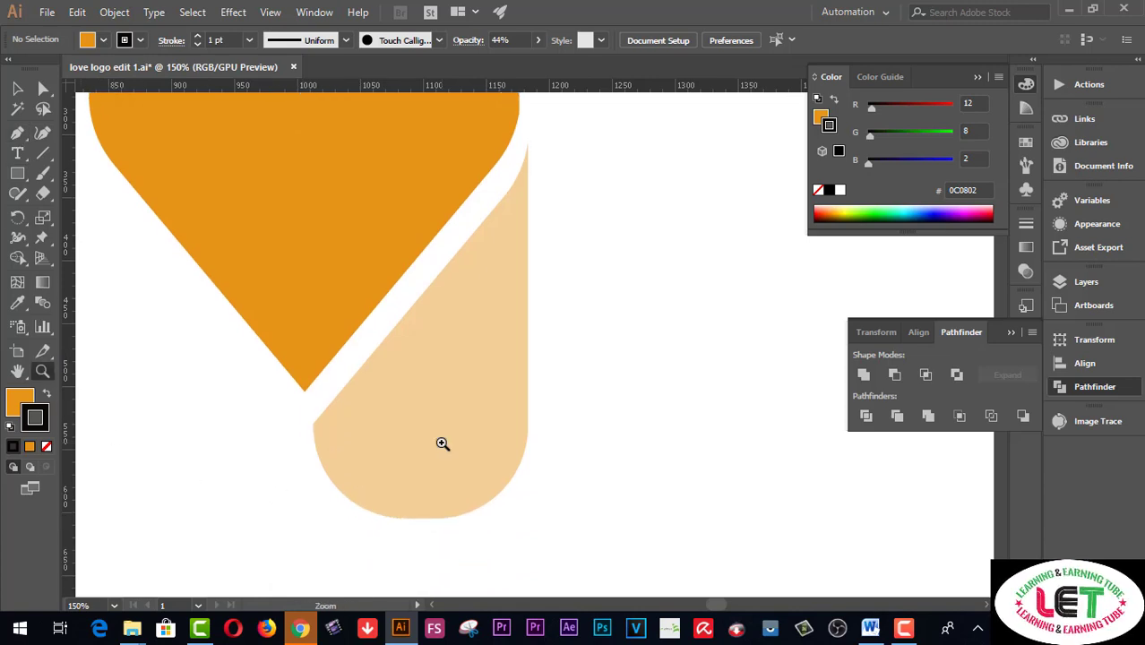
left_click(442, 442)
scroll(566, 460, "up", 2)
scroll(567, 459, "up", 2)
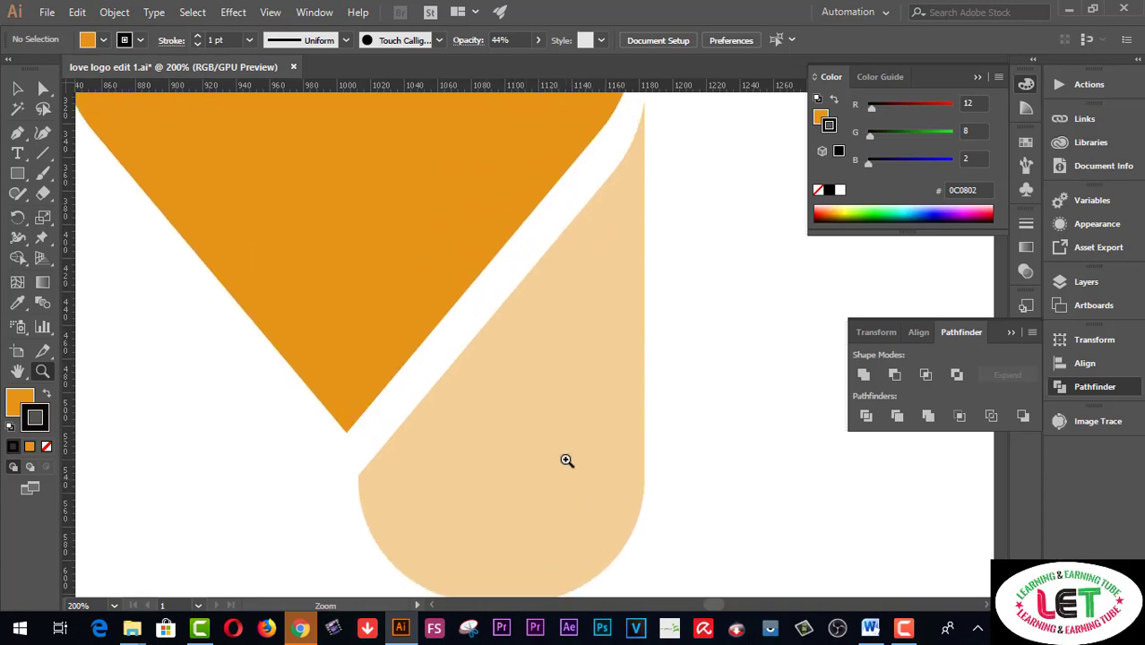
left_click(17, 133)
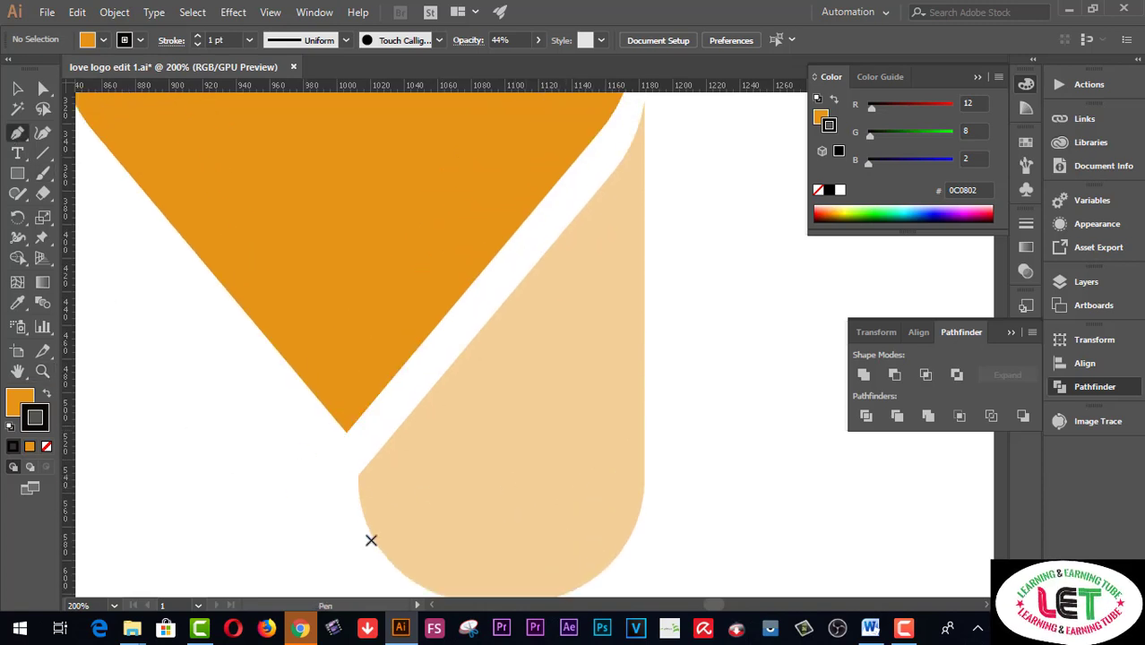
left_click_drag(351, 490, 403, 447)
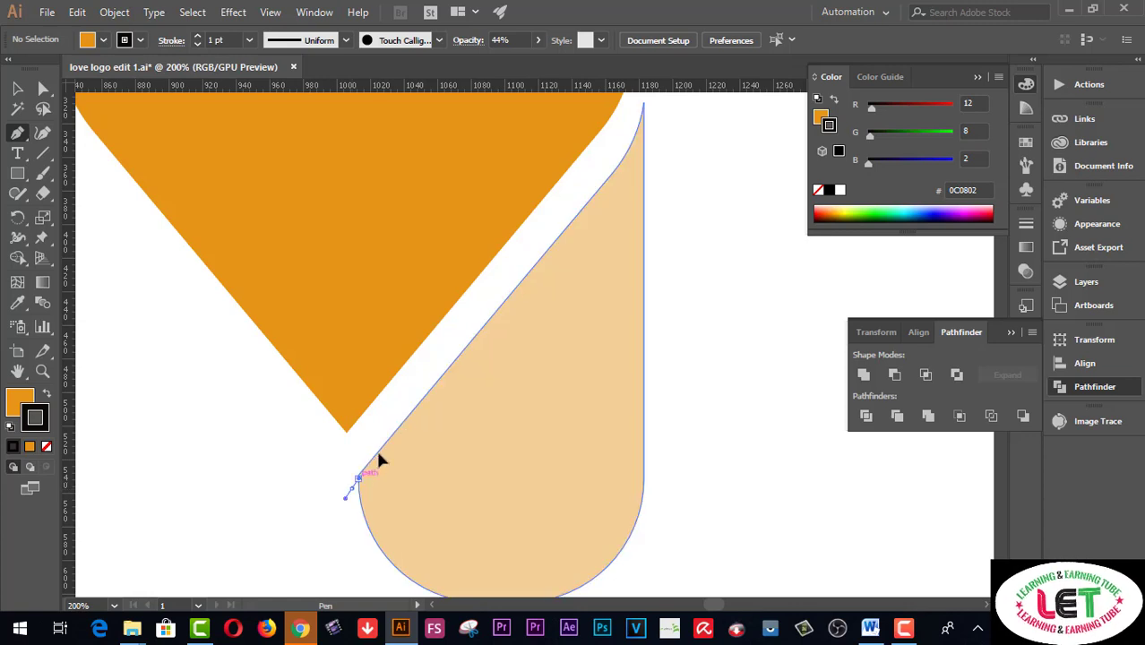
key("ctrl+z")
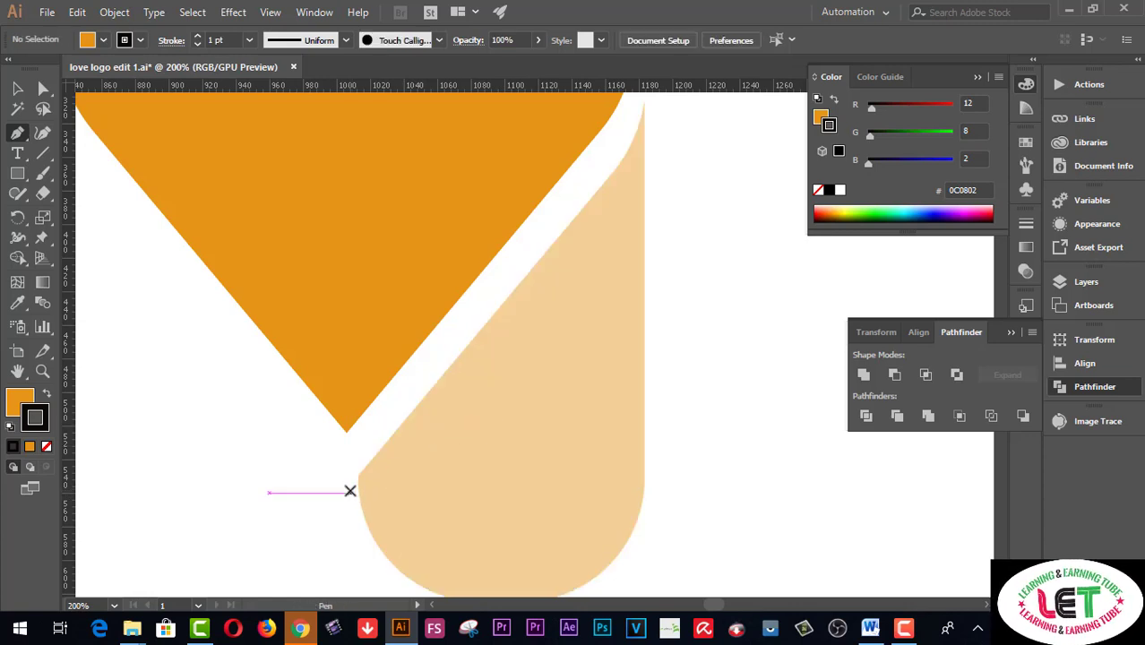
left_click(350, 490)
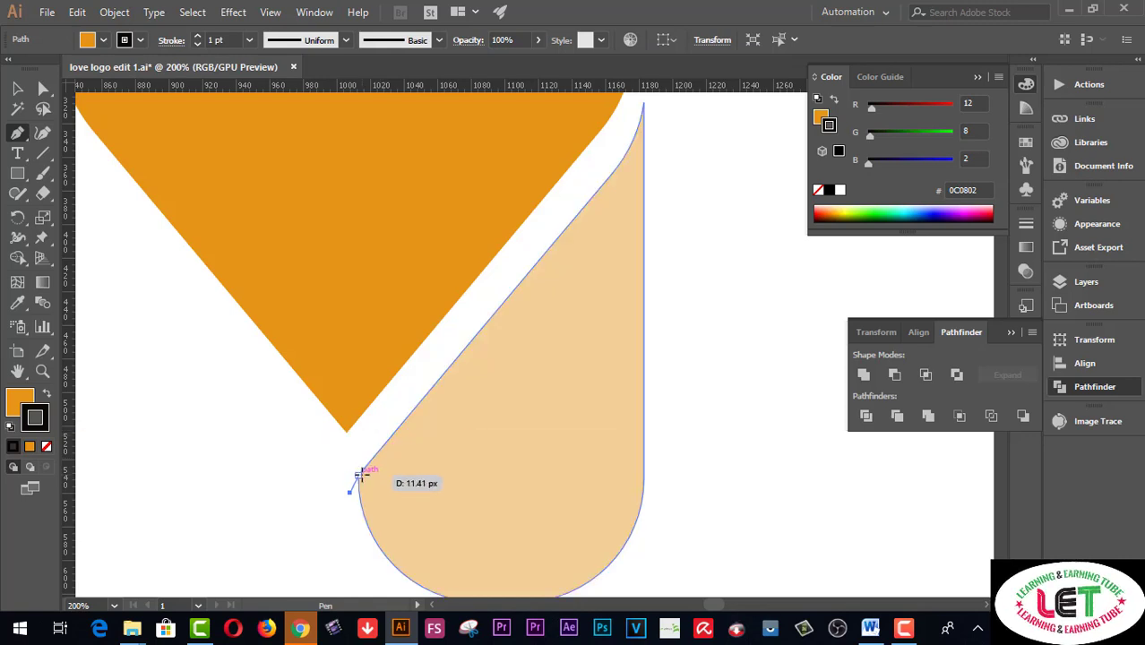
left_click(357, 476)
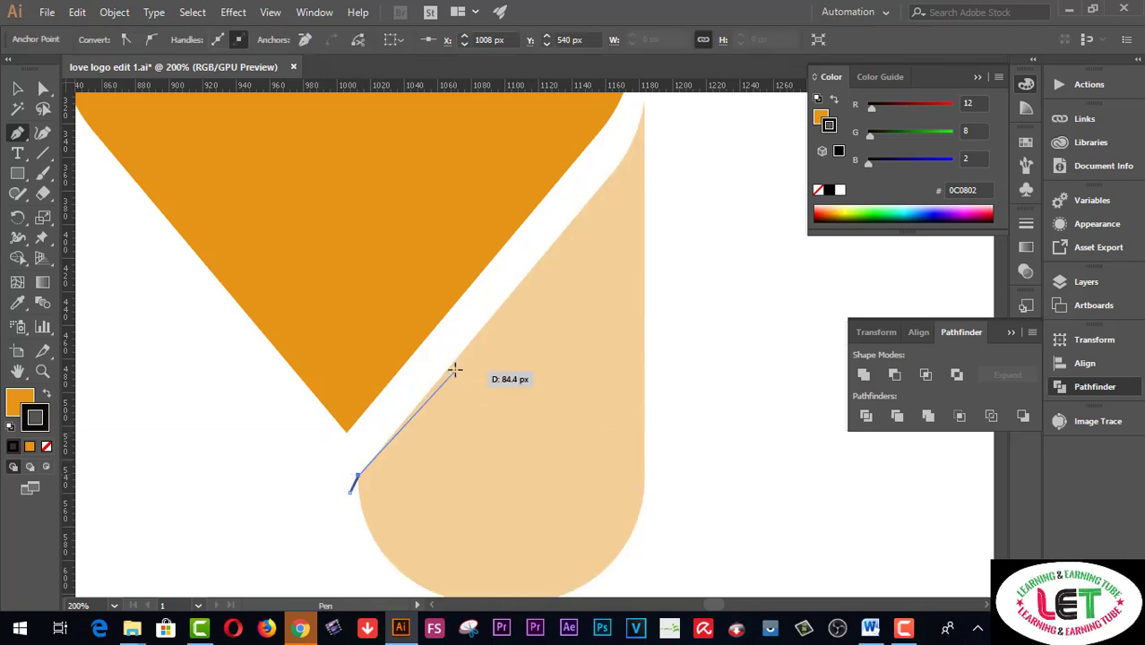
Step: Complete the thin diagonal sliver along the gap and swap fill and stroke to fill it black
scroll(455, 368, "up", 1)
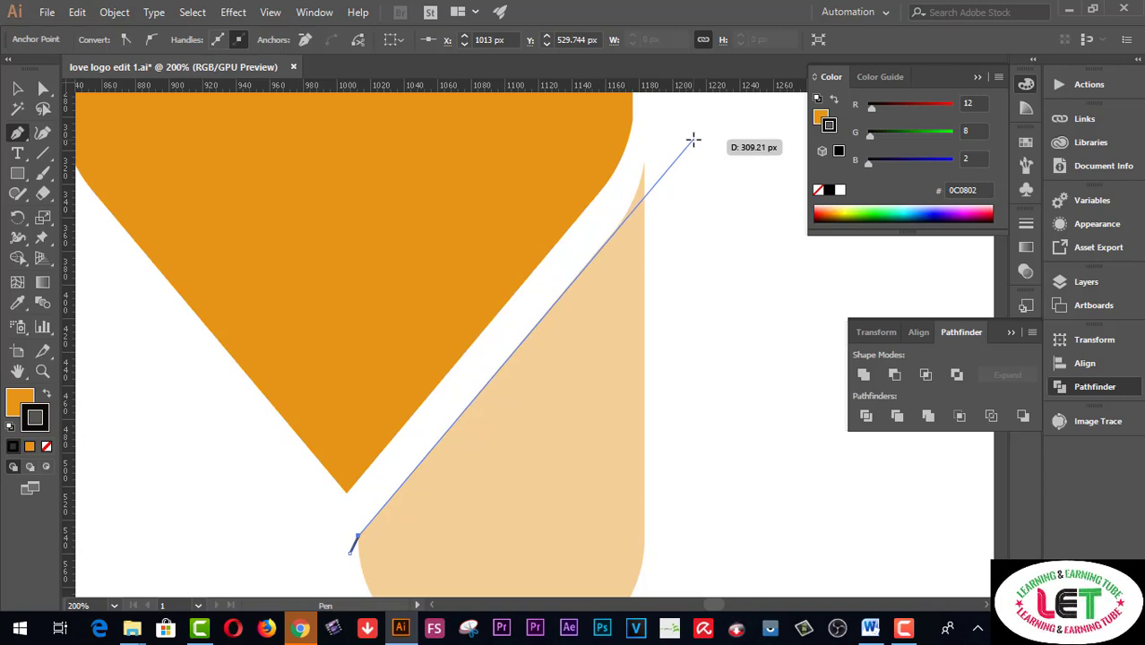
left_click(693, 140)
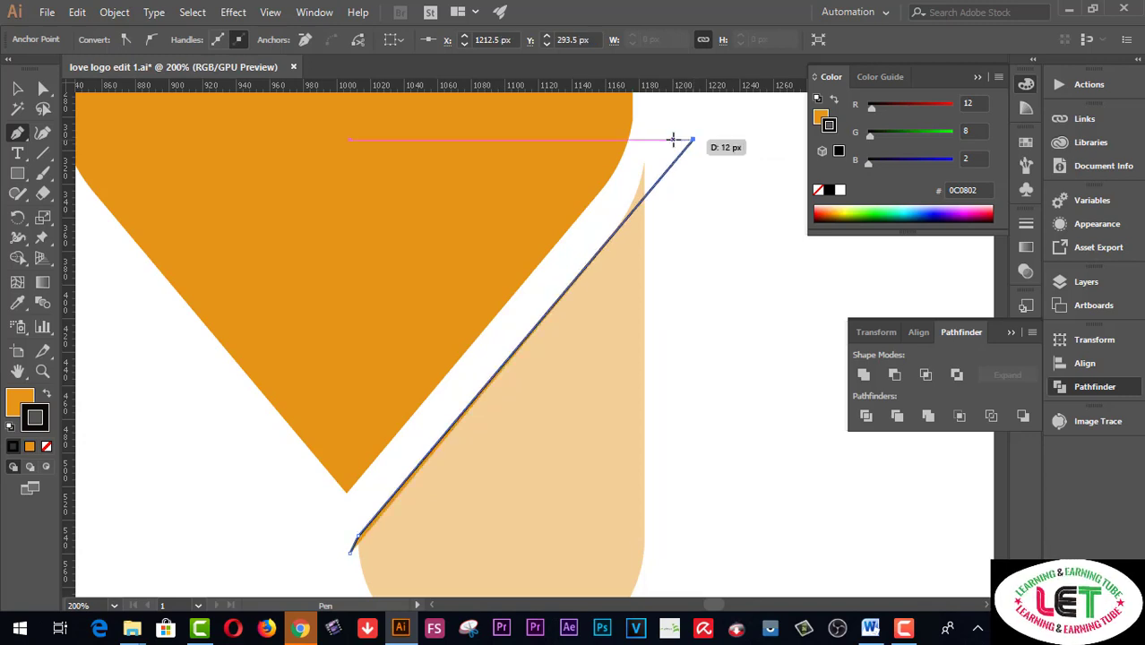
left_click(672, 141)
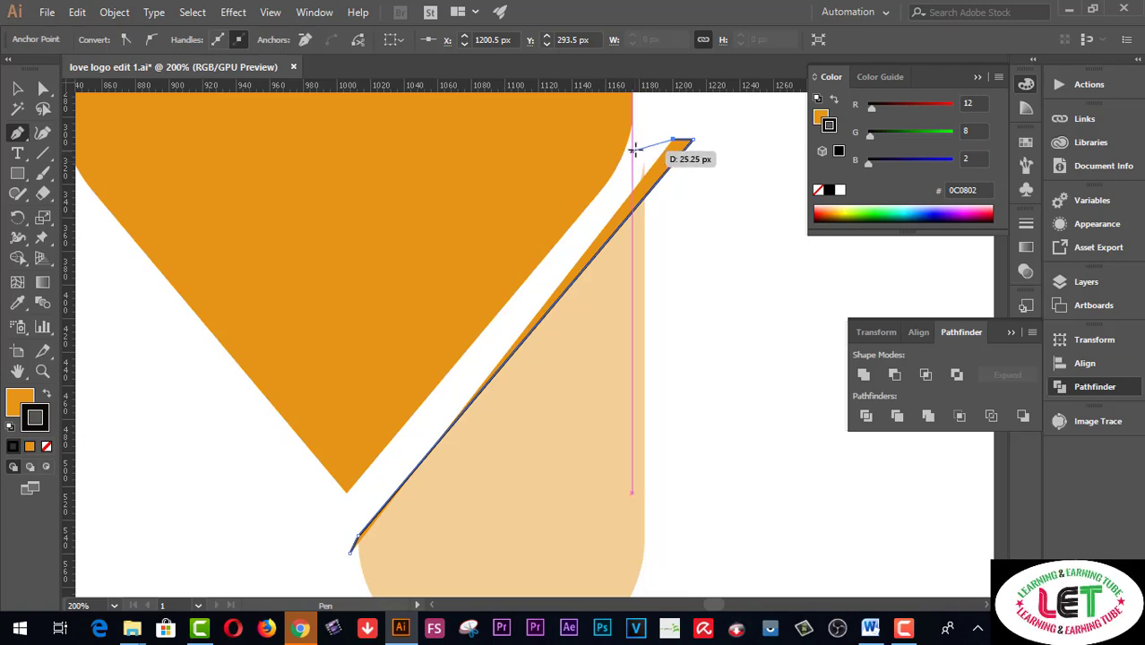
left_click(631, 148)
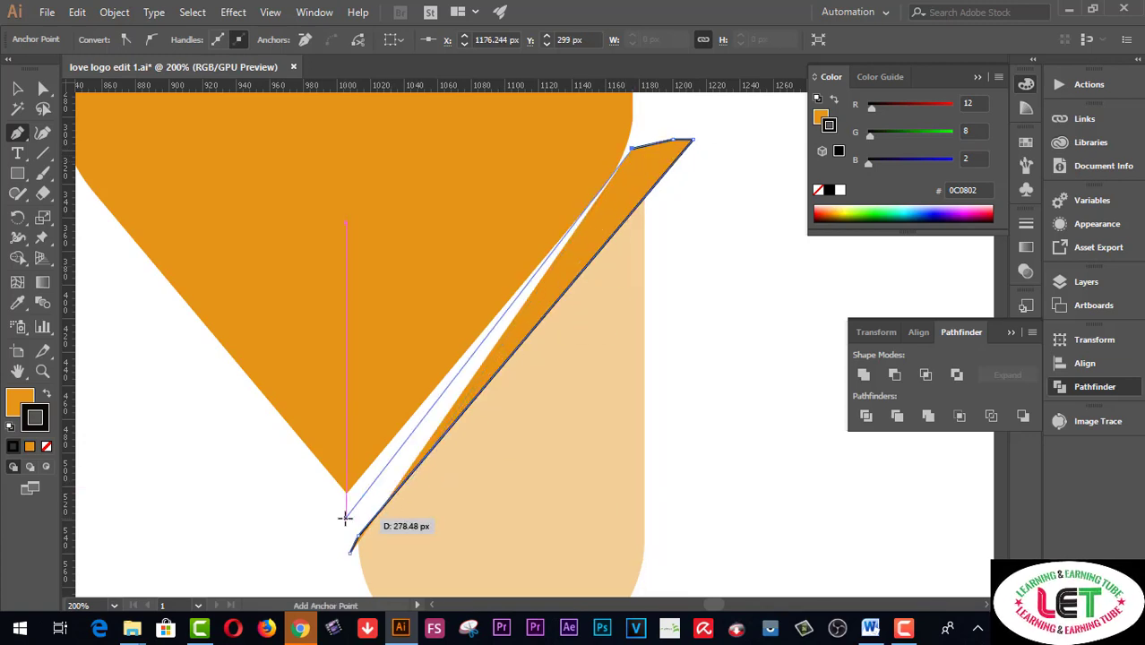
left_click(346, 526)
left_click(348, 550)
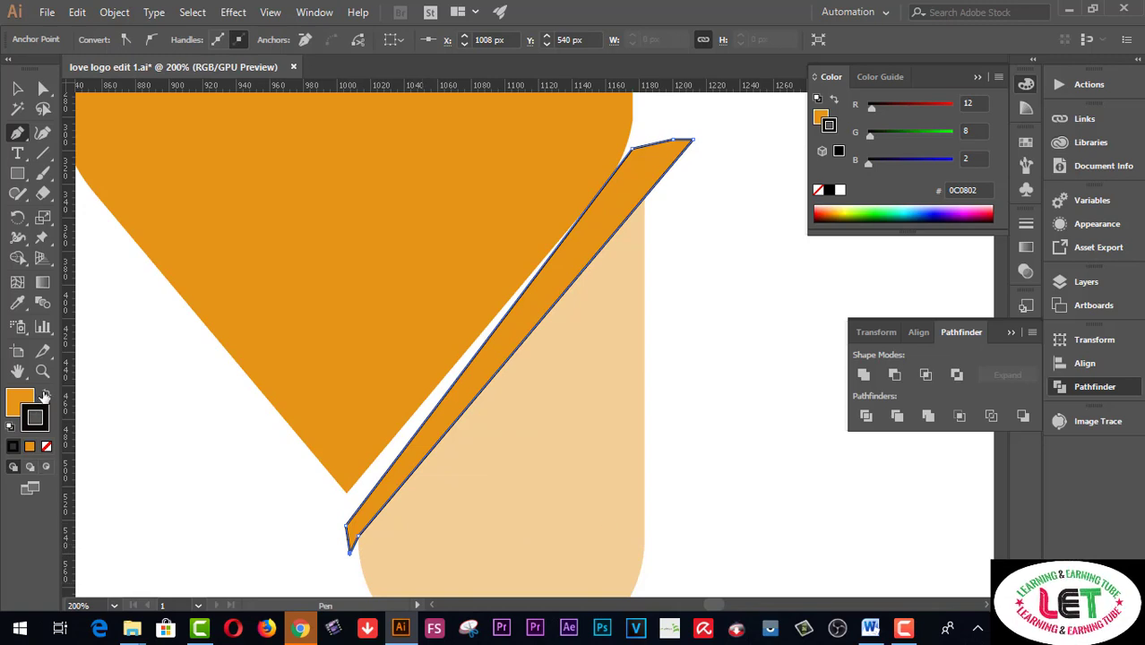
left_click(44, 394)
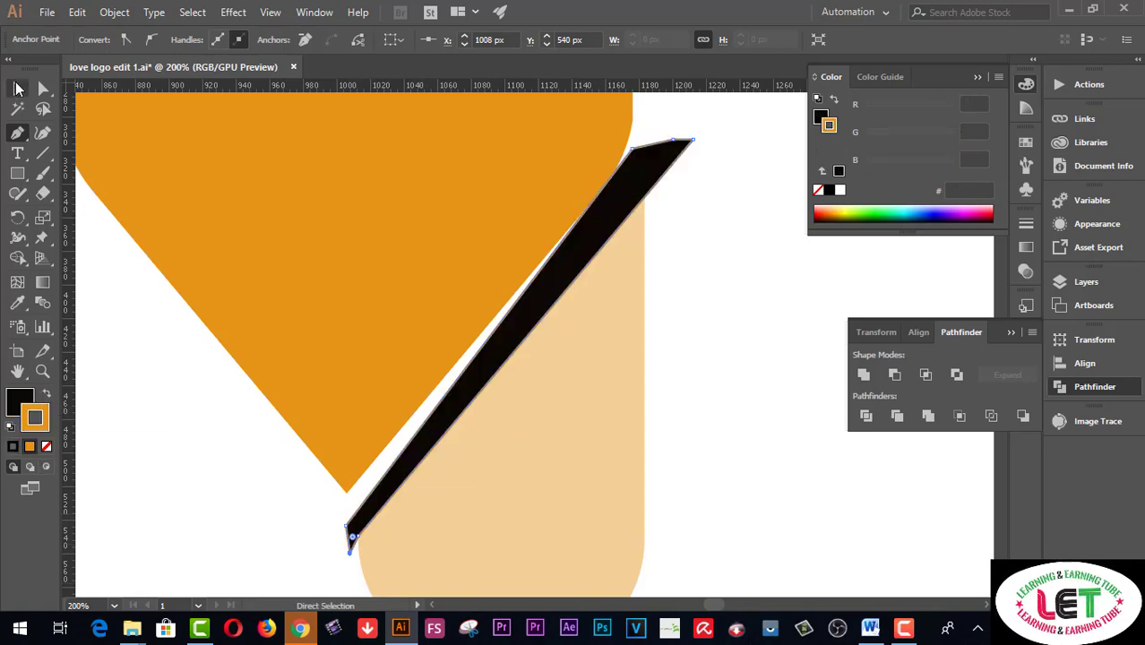
left_click(18, 88)
Step: Select the black sliver with the pale piece and split them with Pathfinder Divide
left_click_drag(749, 321, 605, 232)
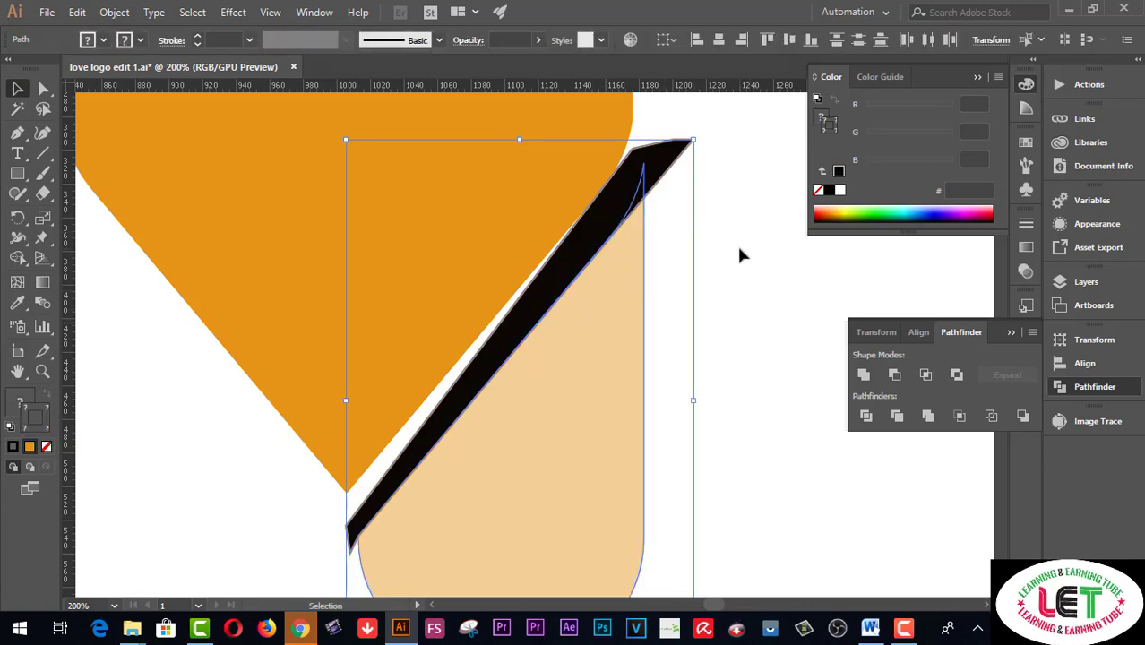
key("a")
key("ctrl+y")
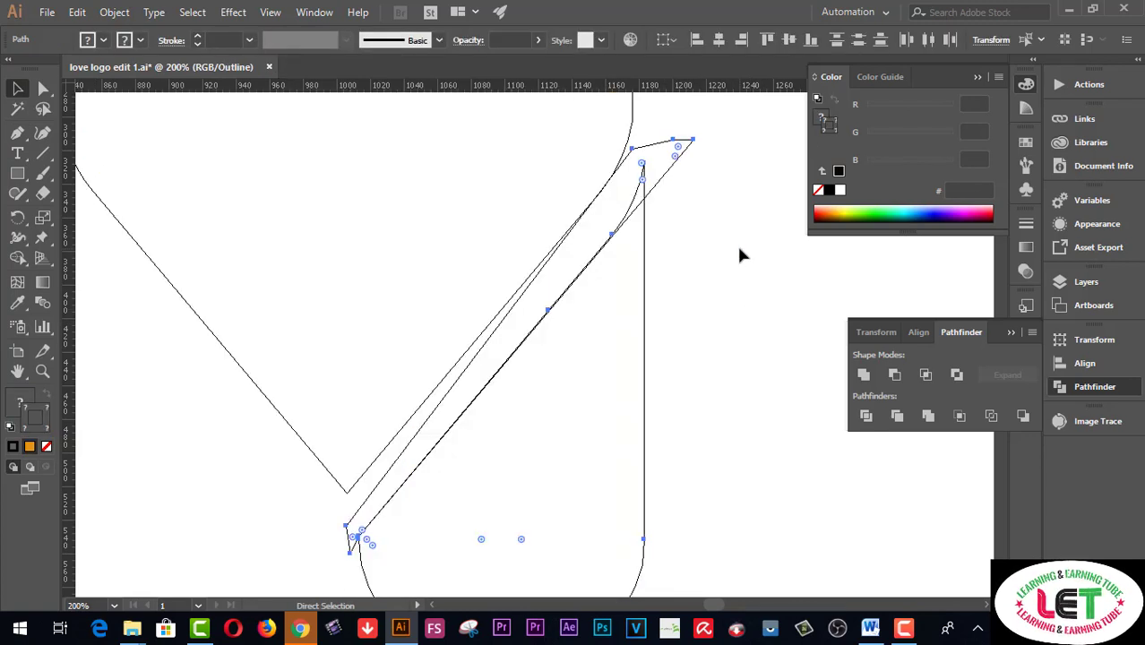
key("ctrl+y")
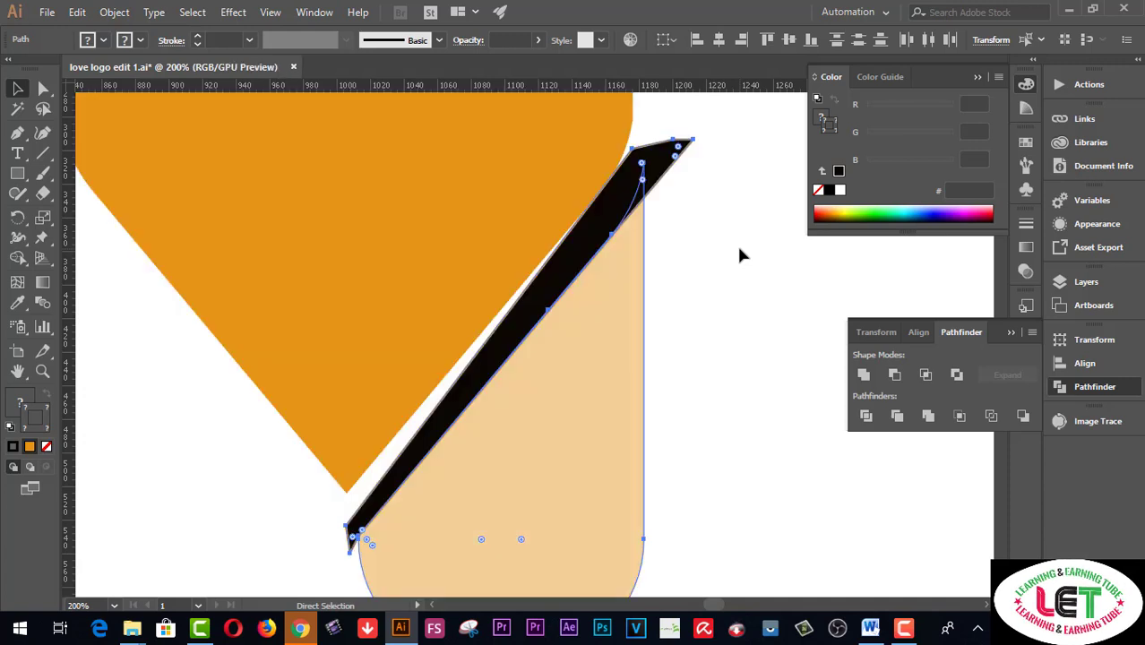
key("v")
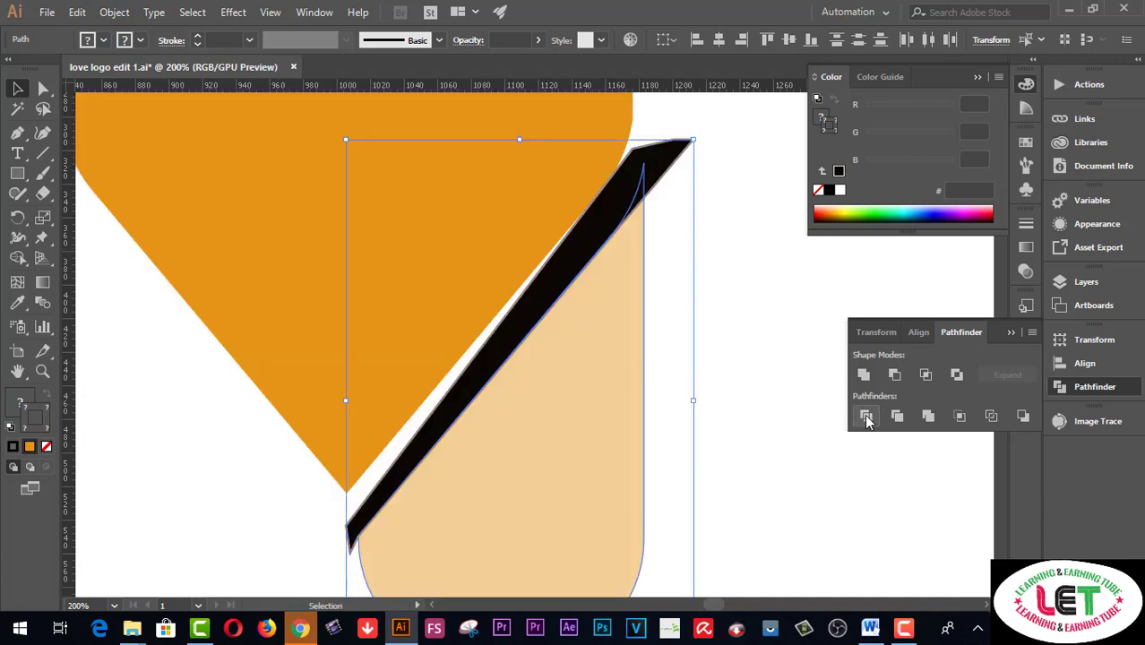
left_click(866, 417)
Step: Ungroup the divided pieces and delete the black diagonal strip
right_click(651, 170)
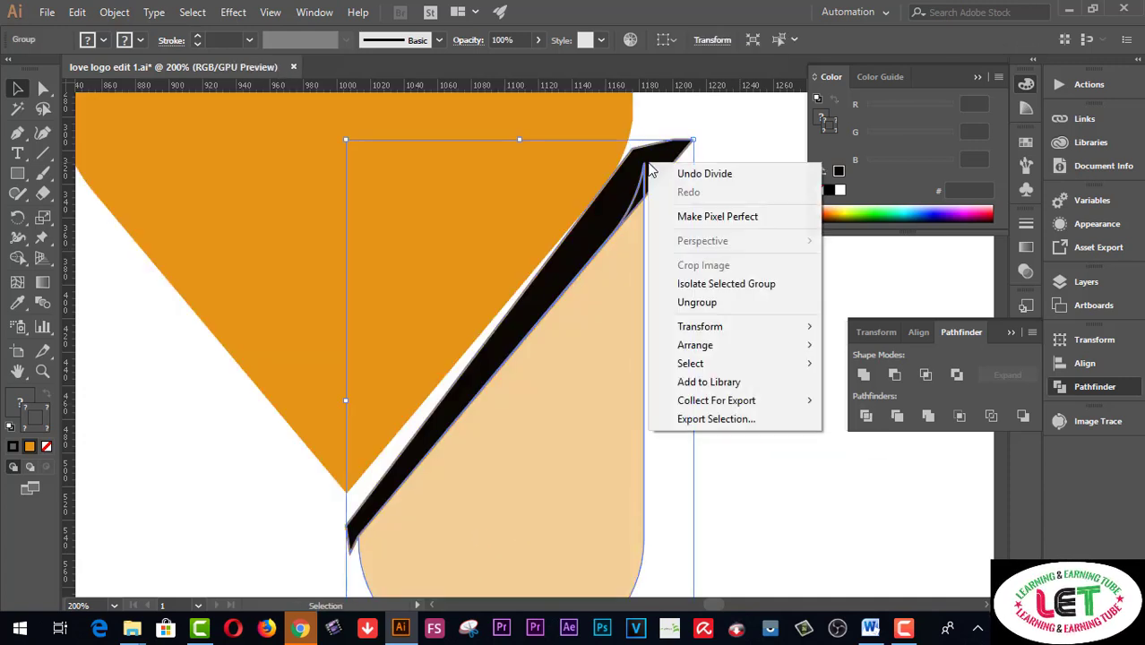
left_click(695, 303)
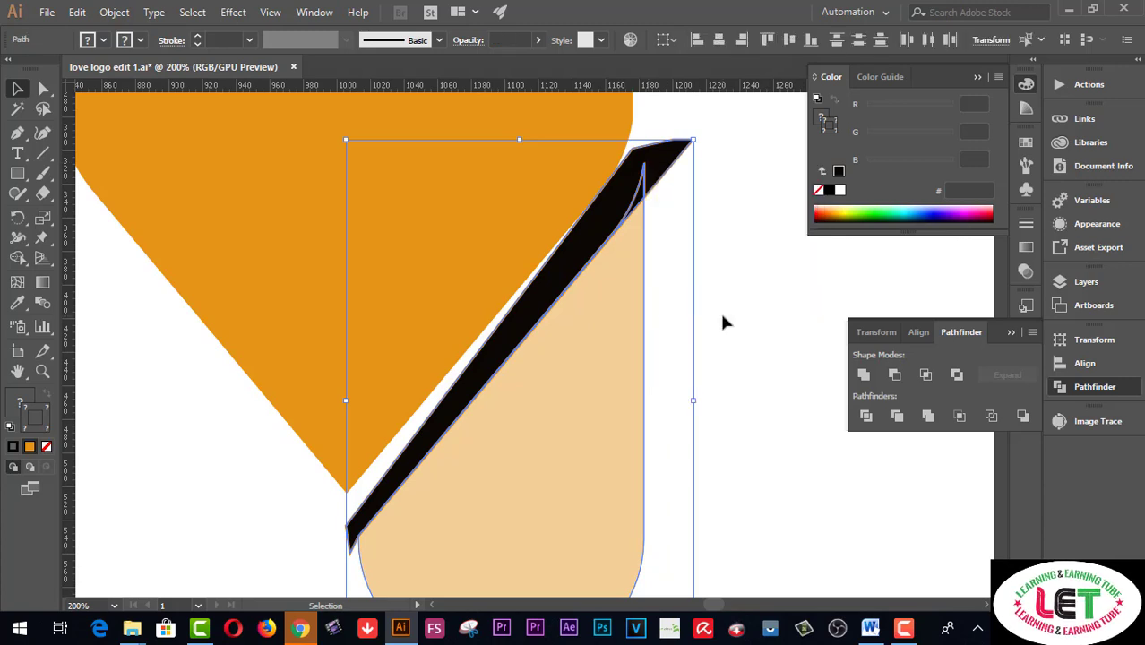
left_click(723, 322)
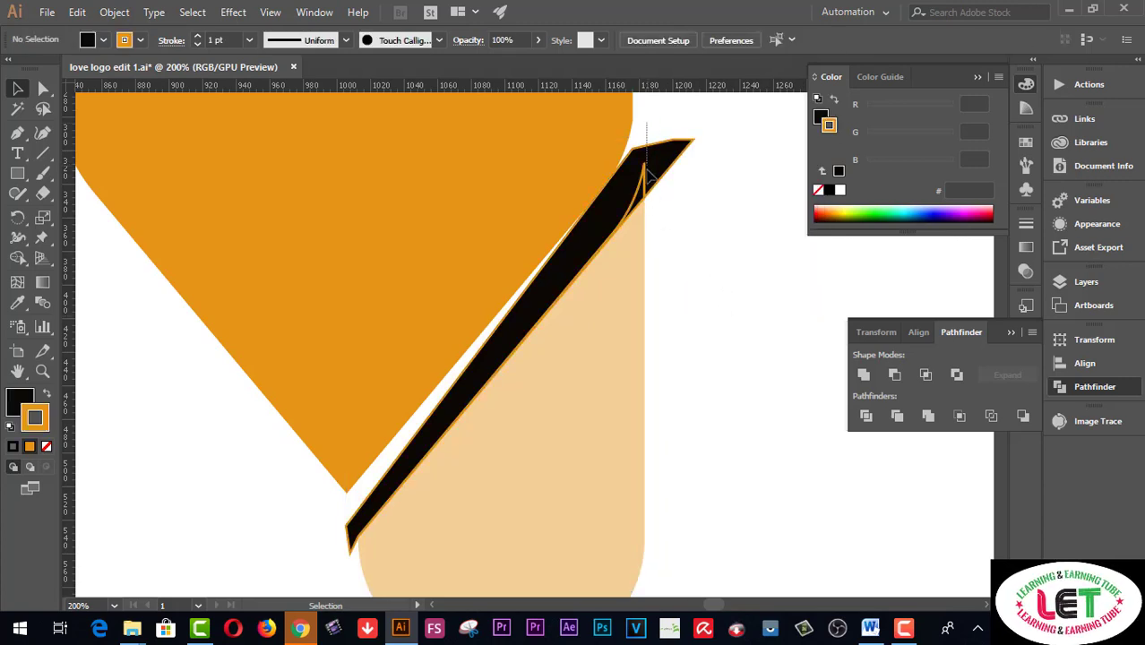
left_click(647, 175)
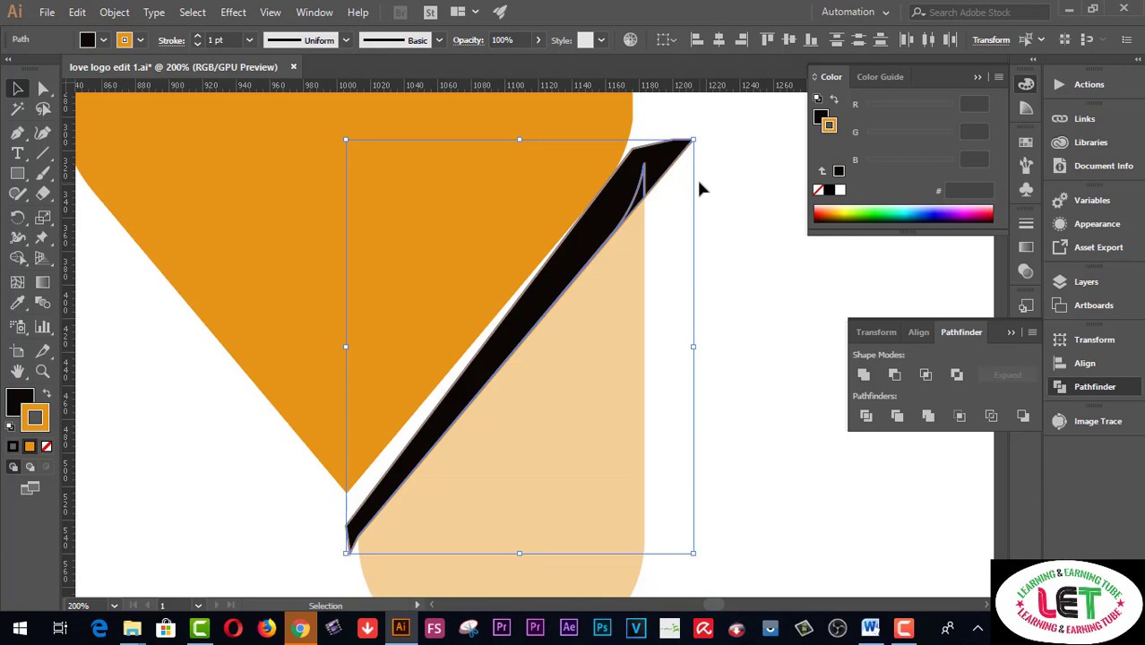
key("Delete")
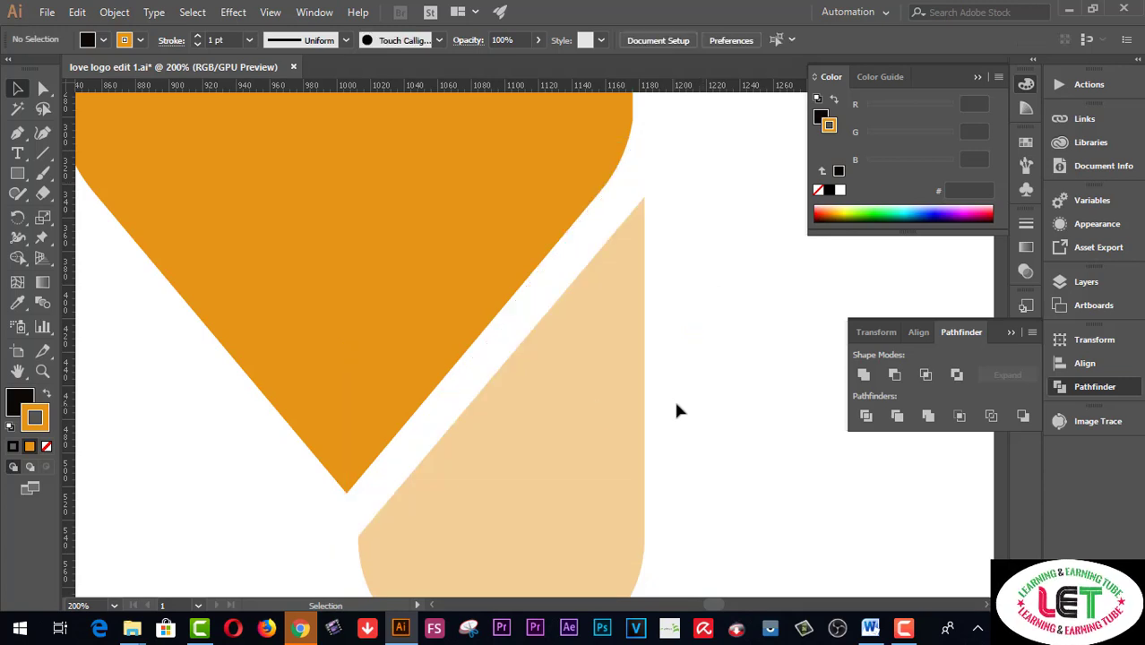
Step: Zoom out and delete the spare peach teardrop on the left
key("z")
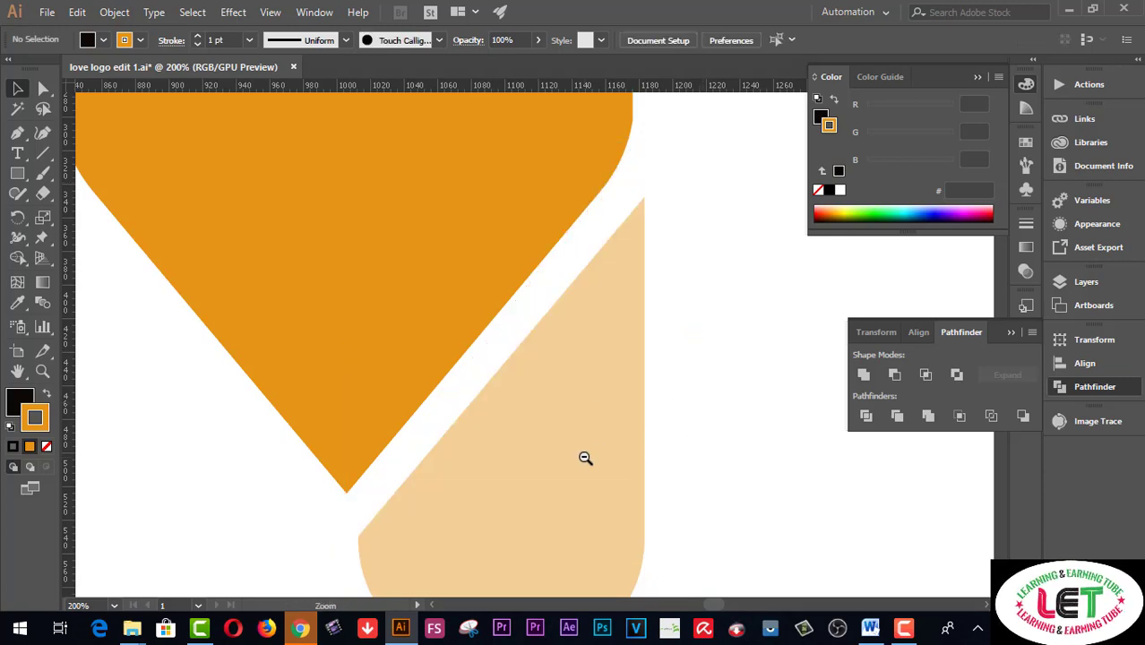
left_click(585, 458, "alt")
left_click(474, 375, "alt")
left_click(481, 262, "alt")
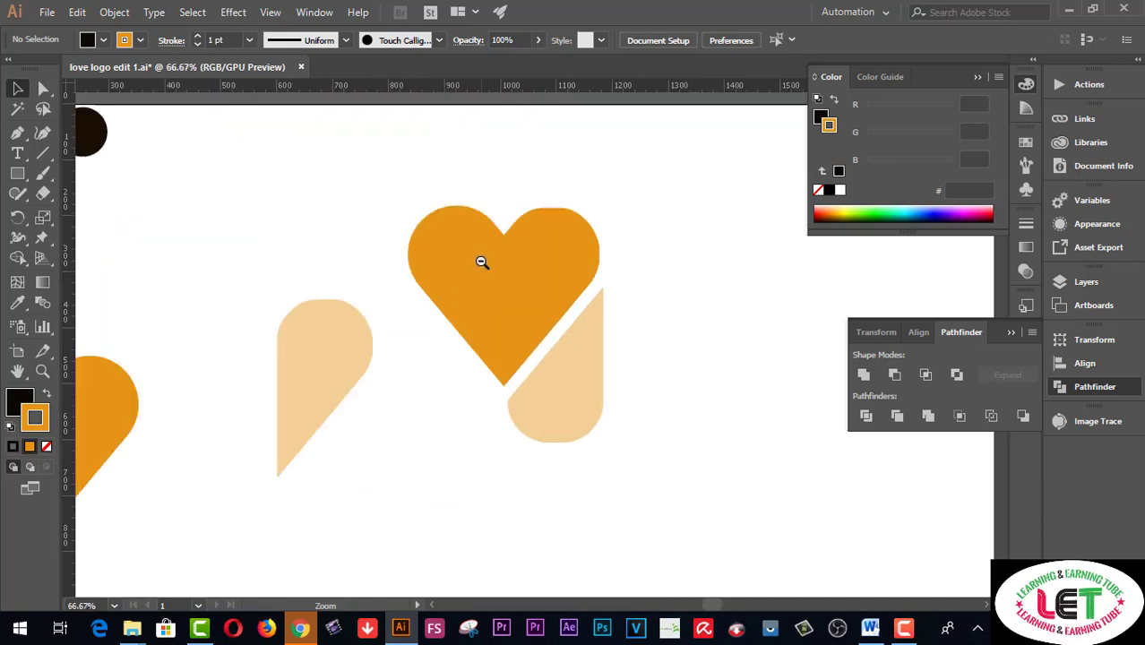
left_click(14, 86)
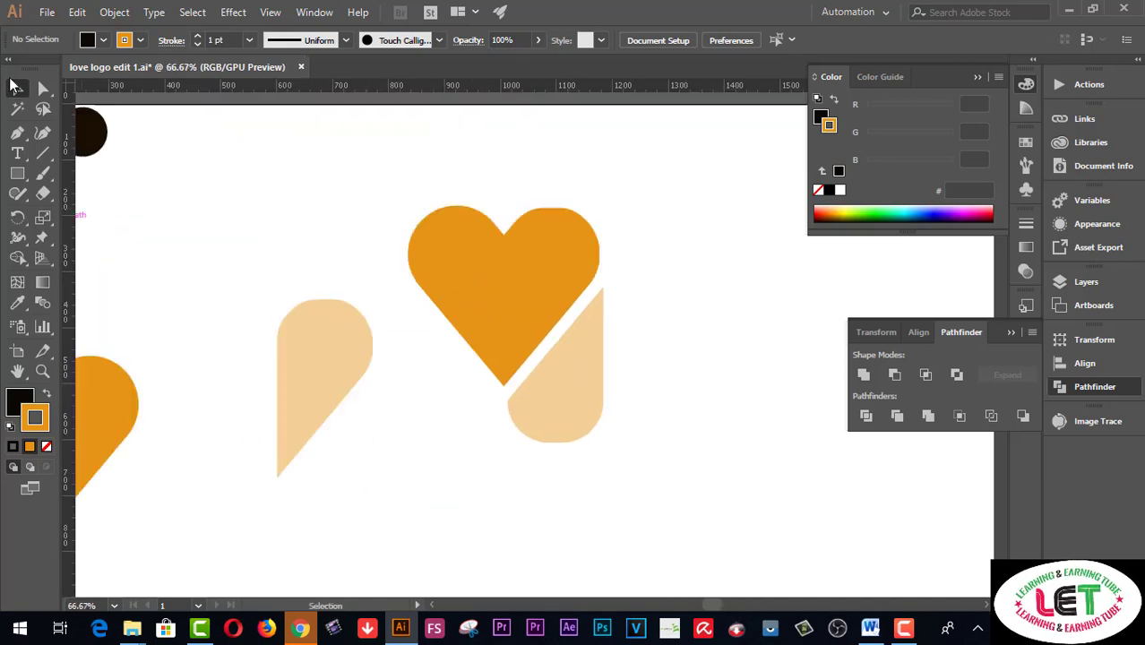
left_click_drag(205, 254, 331, 414)
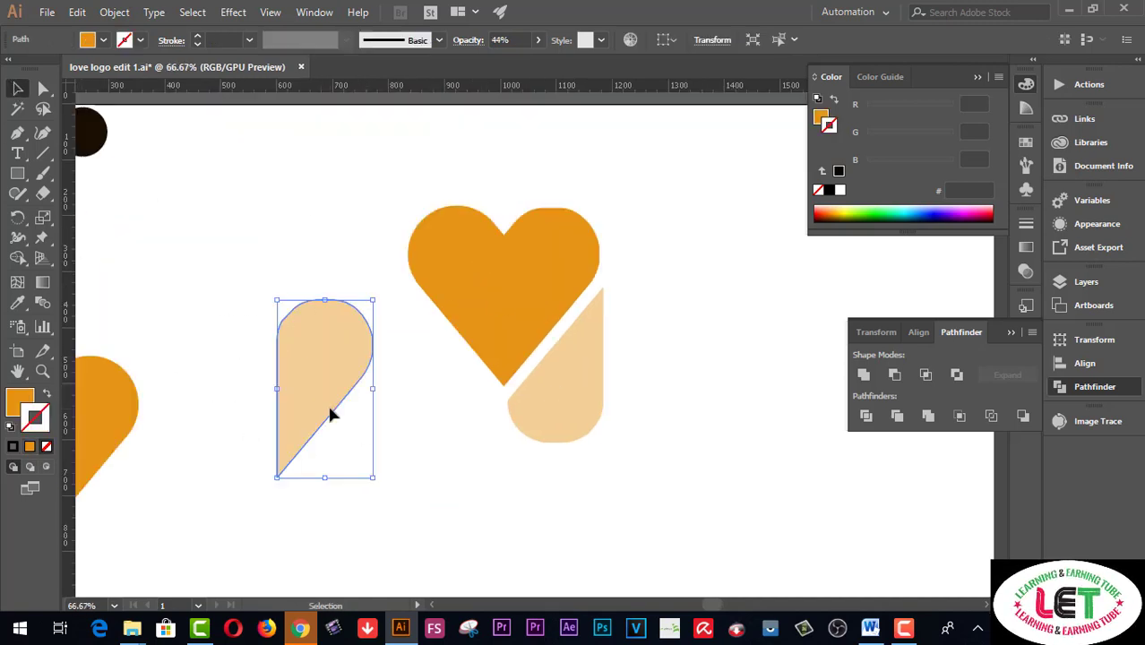
key("Delete")
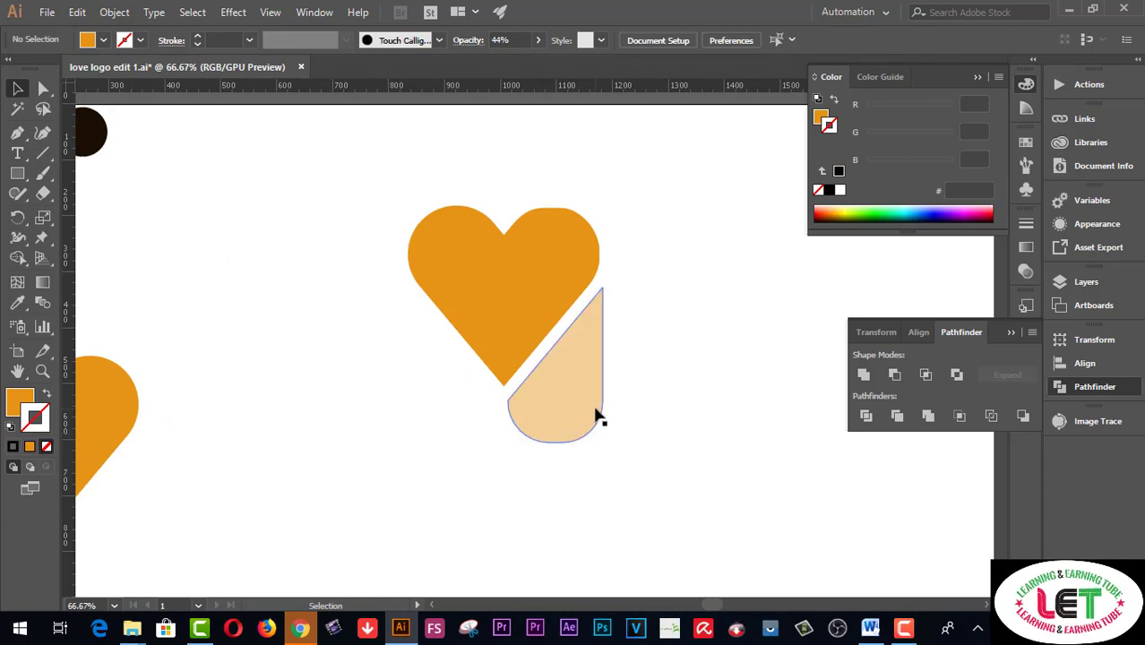
Step: Select the remaining peach piece below the heart's right side and bring up its context menu
right_click(580, 400)
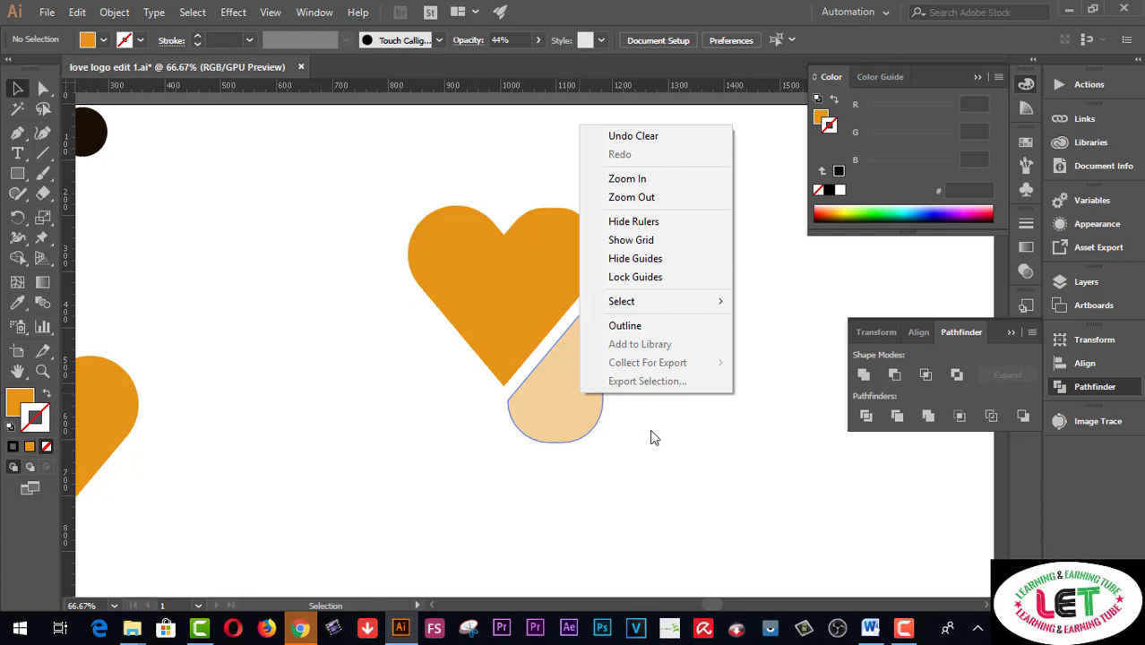
left_click(566, 433)
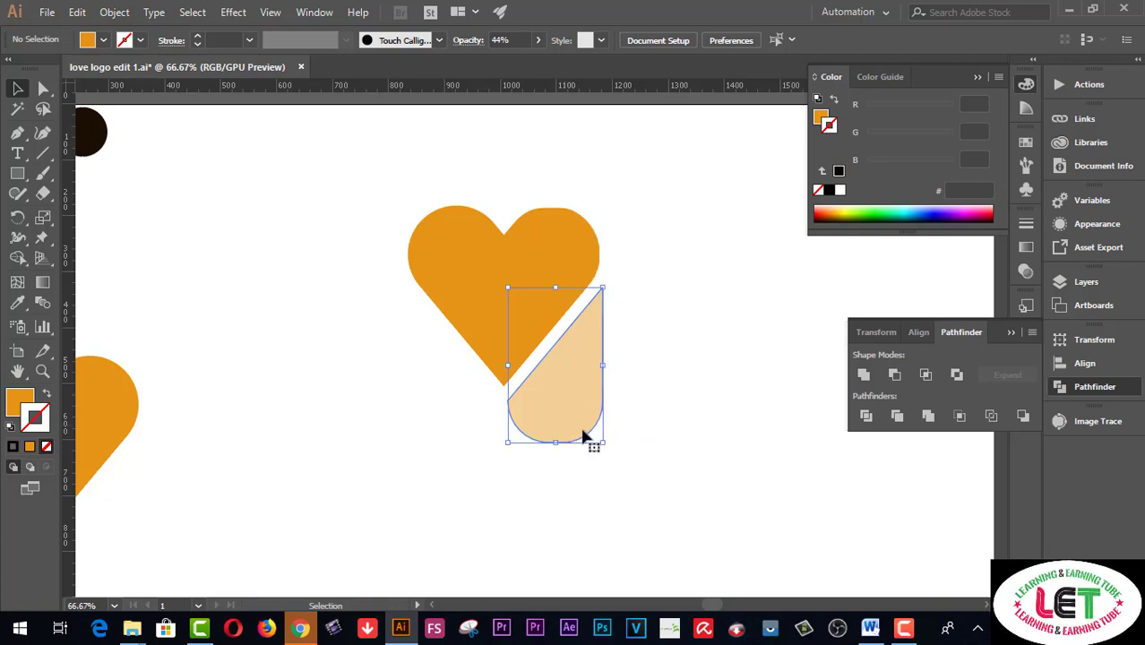
left_click(651, 421)
left_click(567, 393)
left_click(679, 383)
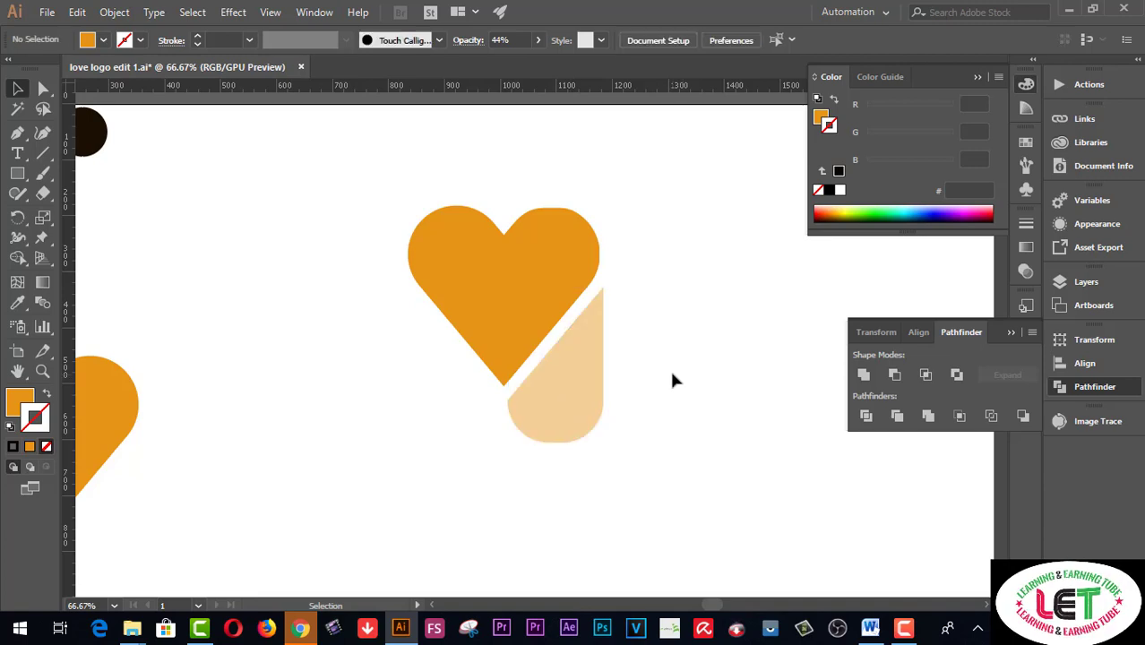
left_click(591, 392)
right_click(744, 338)
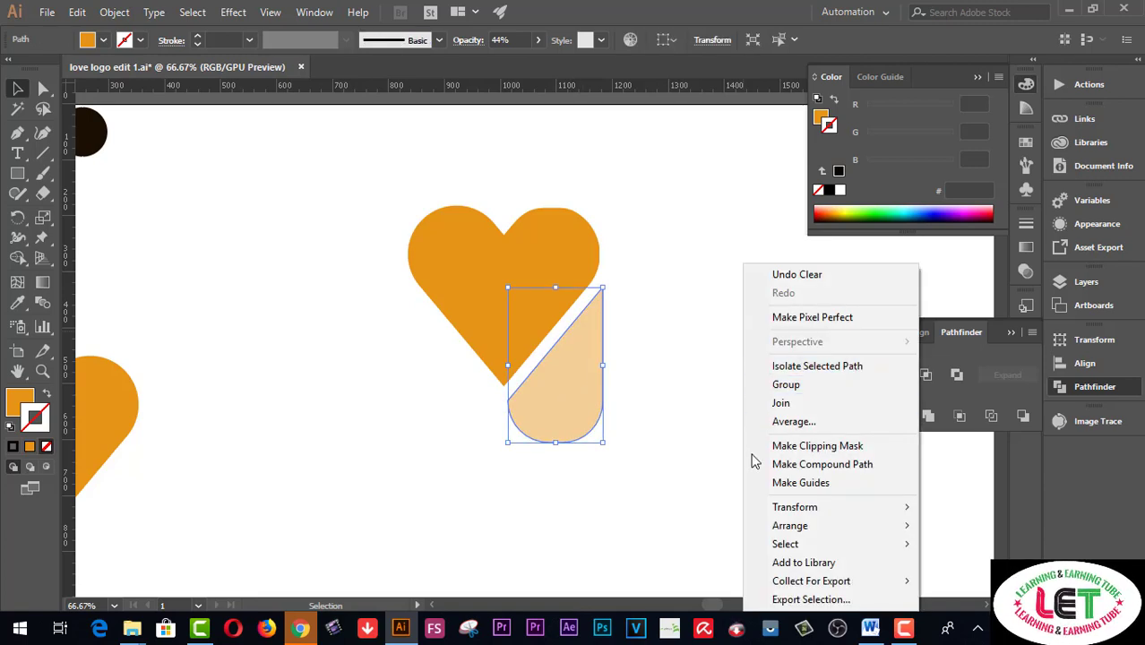
mouse_move(795, 507)
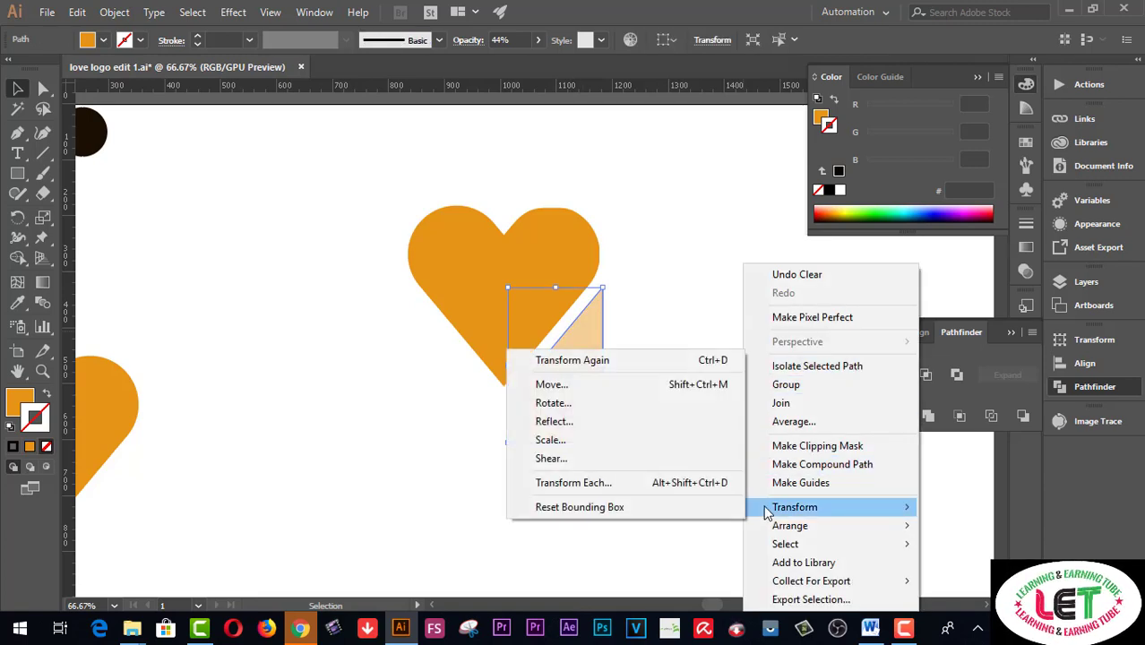
Step: Reflect a vertical copy of the peach piece and nudge it left under the heart's left side
left_click(572, 421)
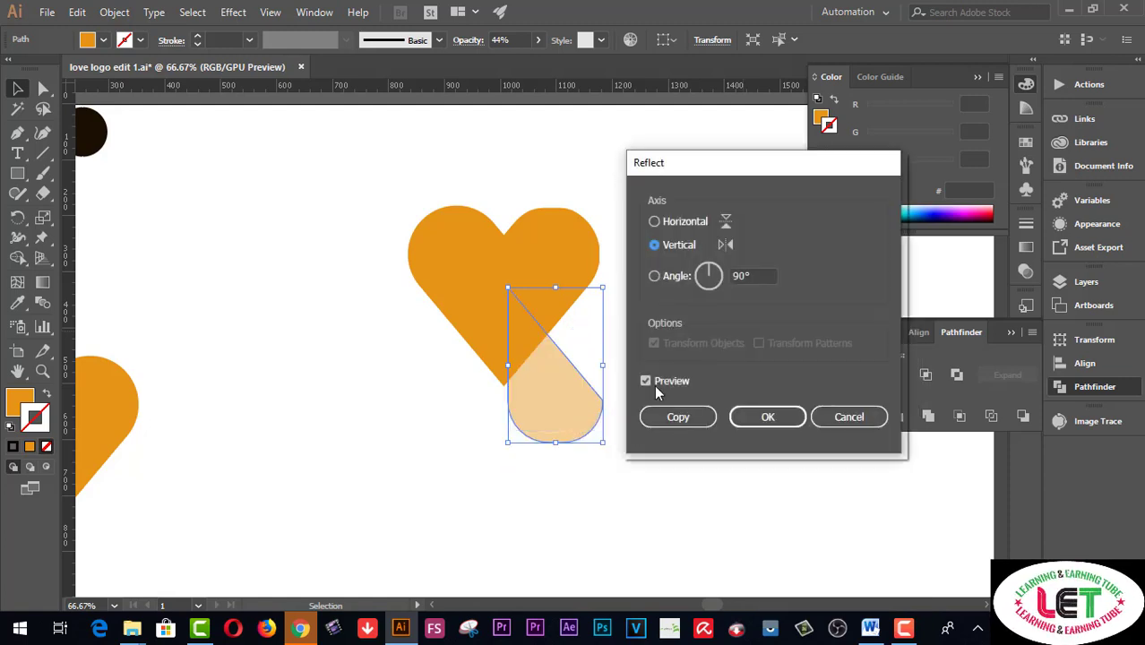
left_click(689, 420)
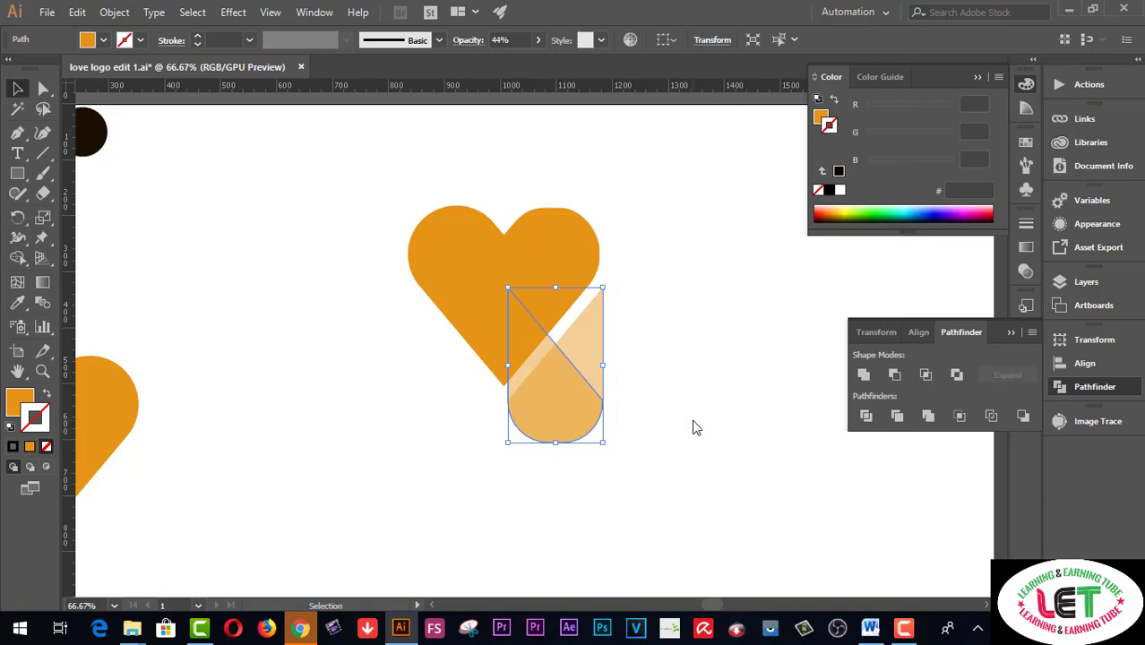
key("Left")
key("Left")
key("Left")
key("Left")
key("Left")
key("Left")
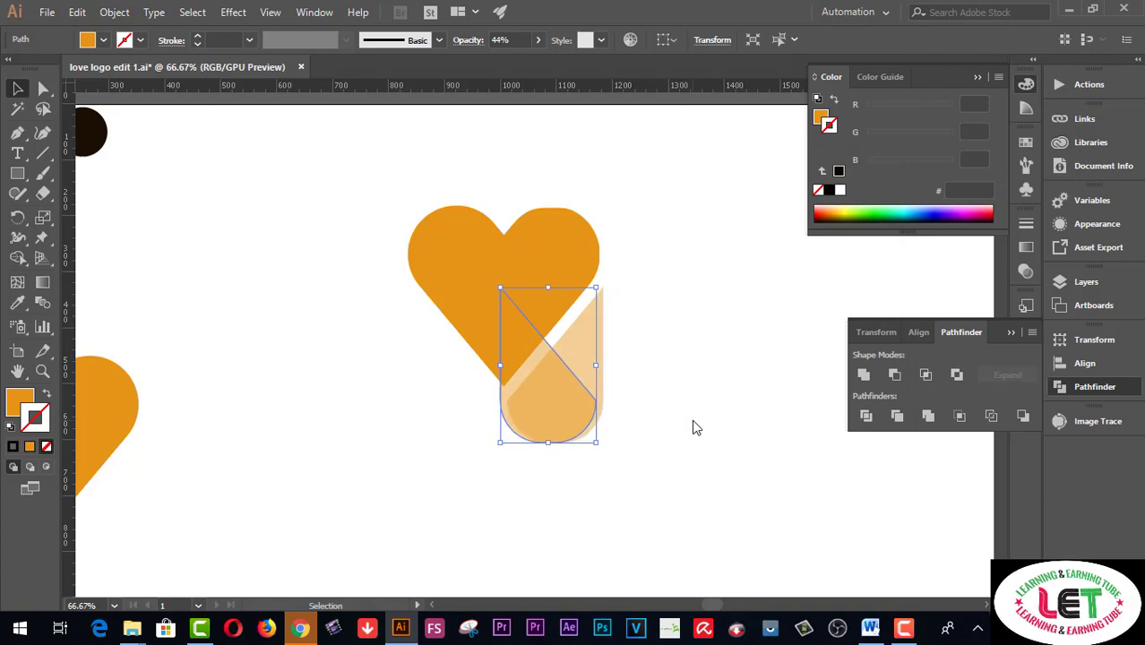
key("Left")
key("Left")
key("Left")
key("Left")
key("Left")
key("Left")
key("Left")
key("Left")
key("Left")
key("Left")
key("Left")
key("Left")
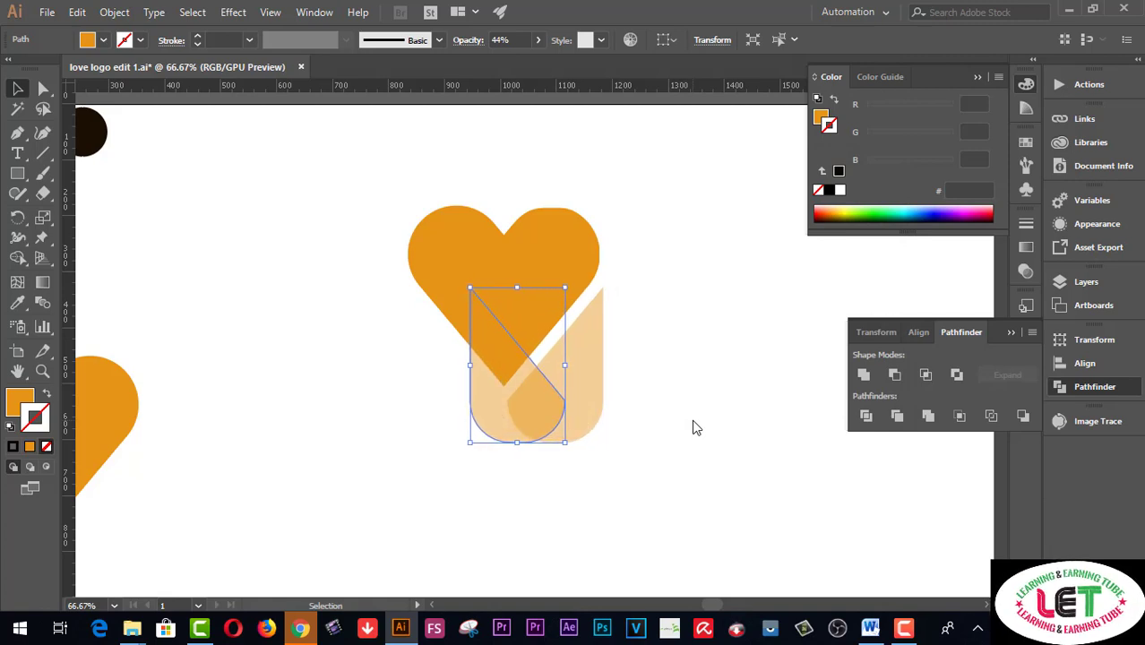
key("Left")
key("Left")
key("Left")
key("Left")
key("Left")
key("Left")
key("Left")
key("Left")
key("Left")
key("Left")
key("Left")
key("Left")
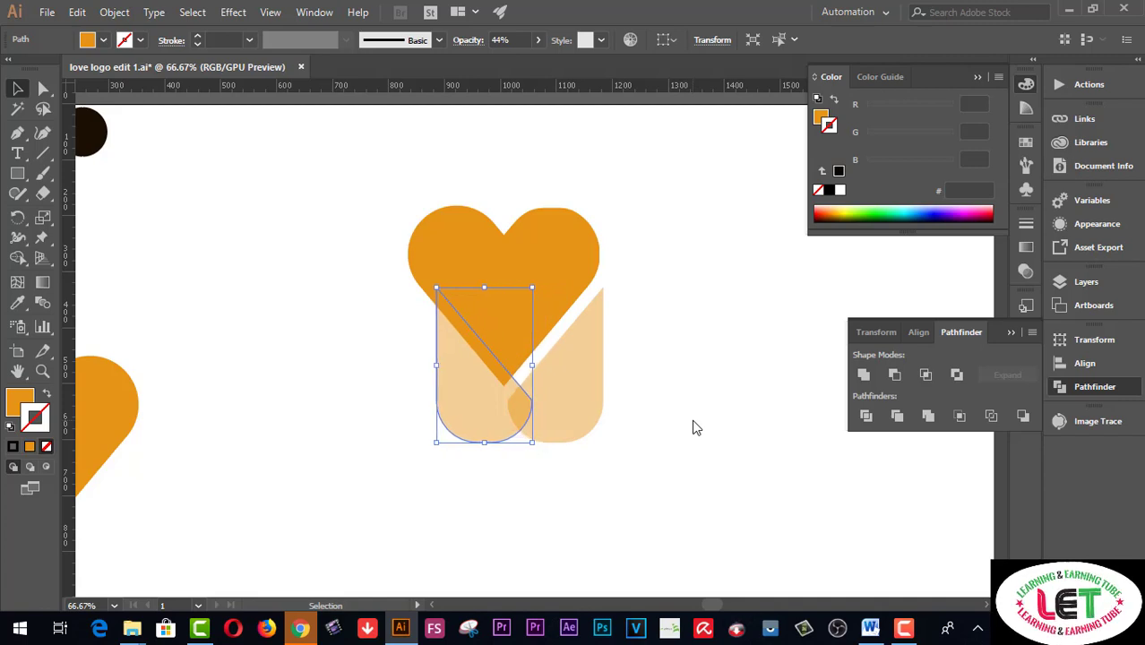
key("Left")
key("Left")
key("Left")
key("Left")
key("Left")
key("Left")
key("Left")
key("Left")
key("Left")
key("Left")
key("Left")
key("Left")
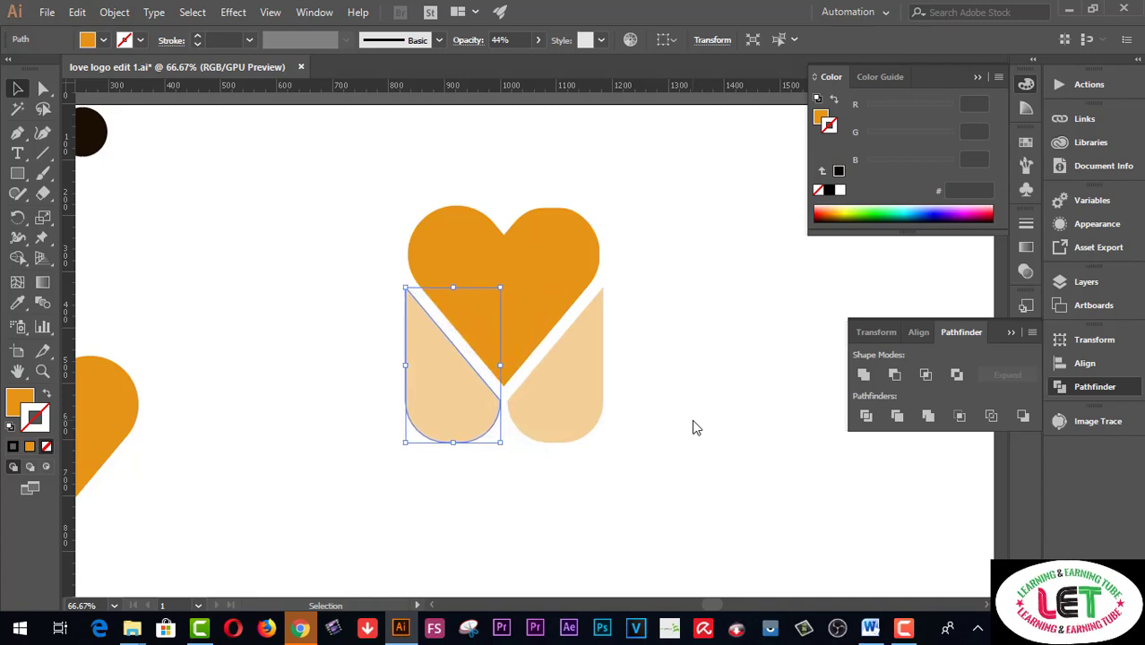
key("Left")
key("Left")
key("Left")
left_click(696, 427)
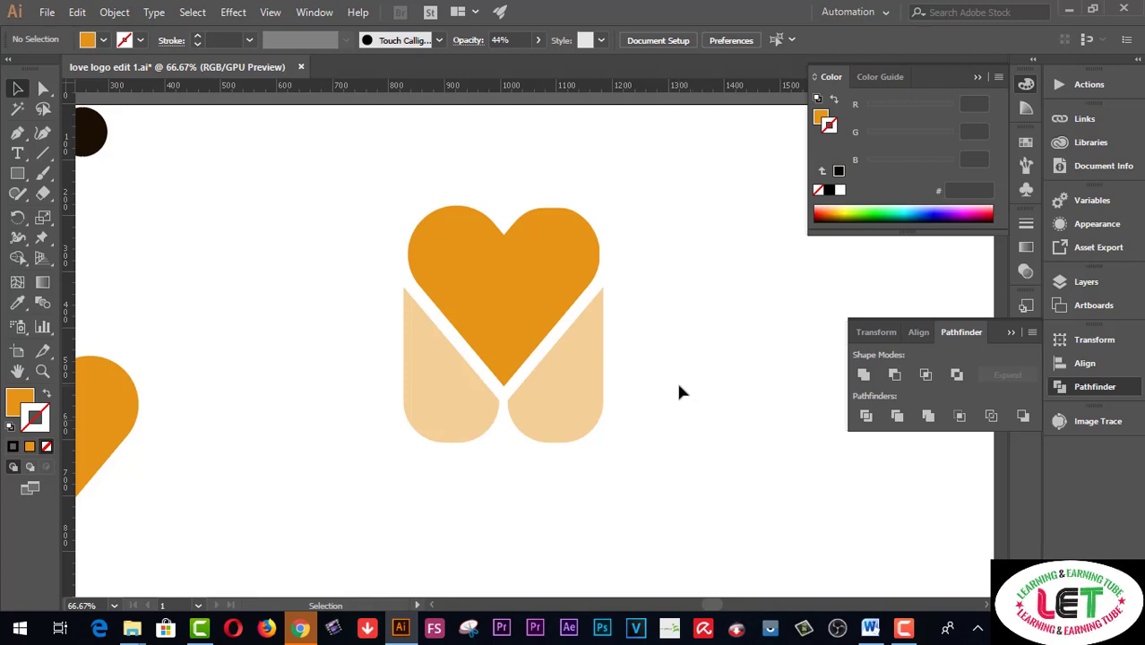
Step: Nudge the heart down two steps to centre it between the peach pieces, then zoom out
left_click(558, 295)
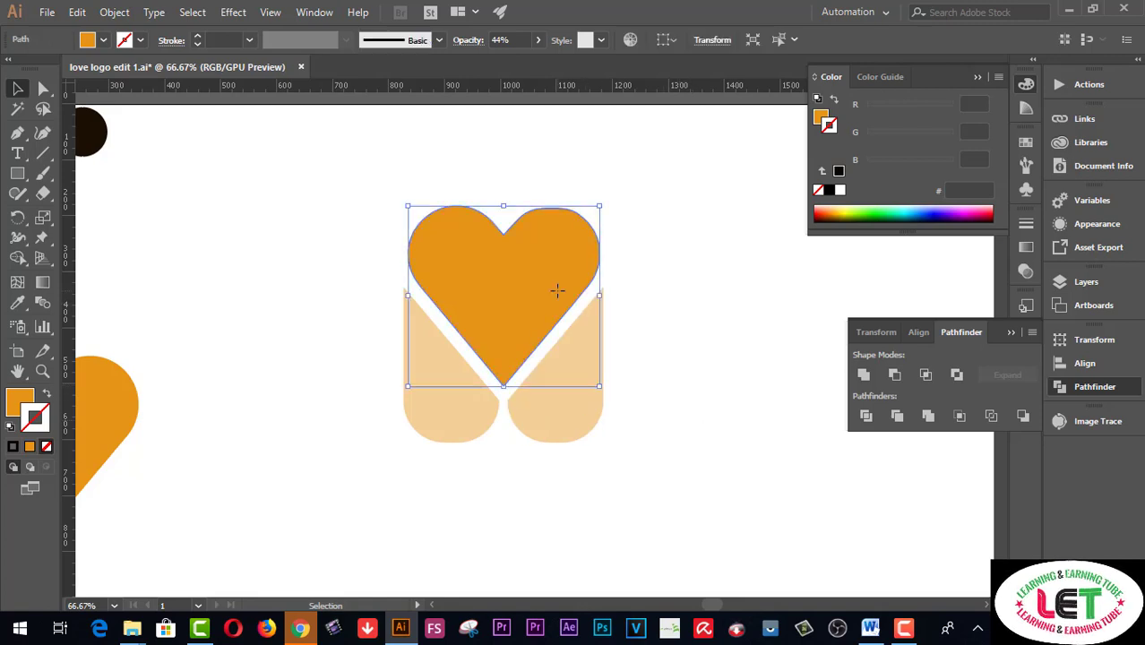
key("Down")
key("Down")
key("Down")
key("Down")
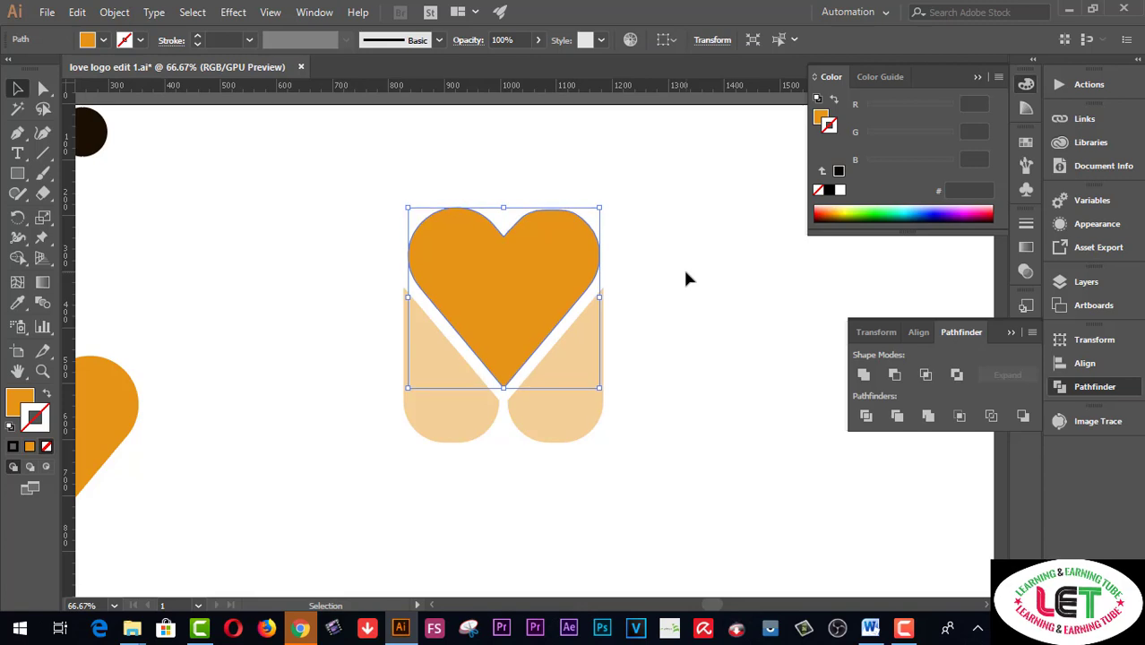
key("Down")
key("Down")
key("Down")
key("Down")
key("Down")
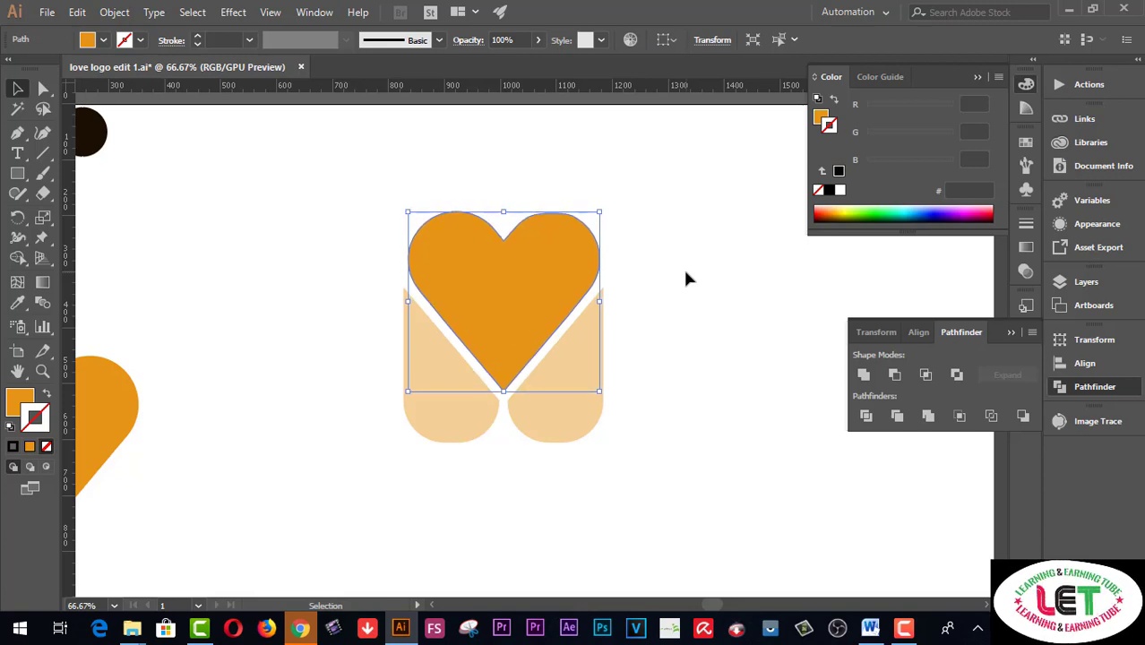
left_click(686, 278)
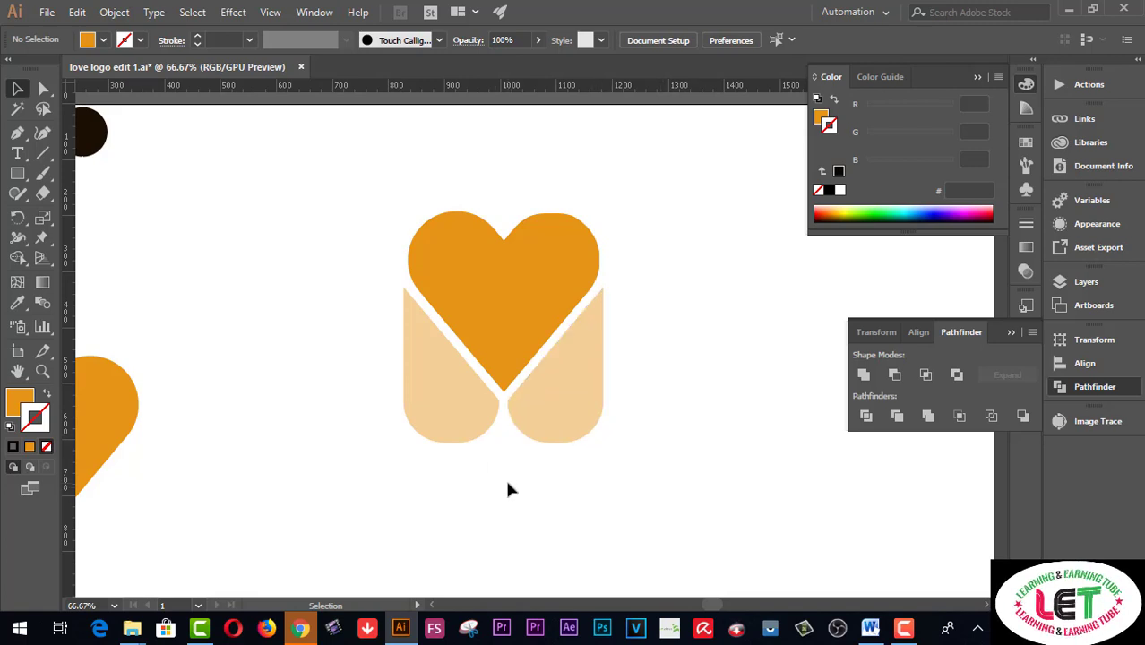
key("ctrl+minus")
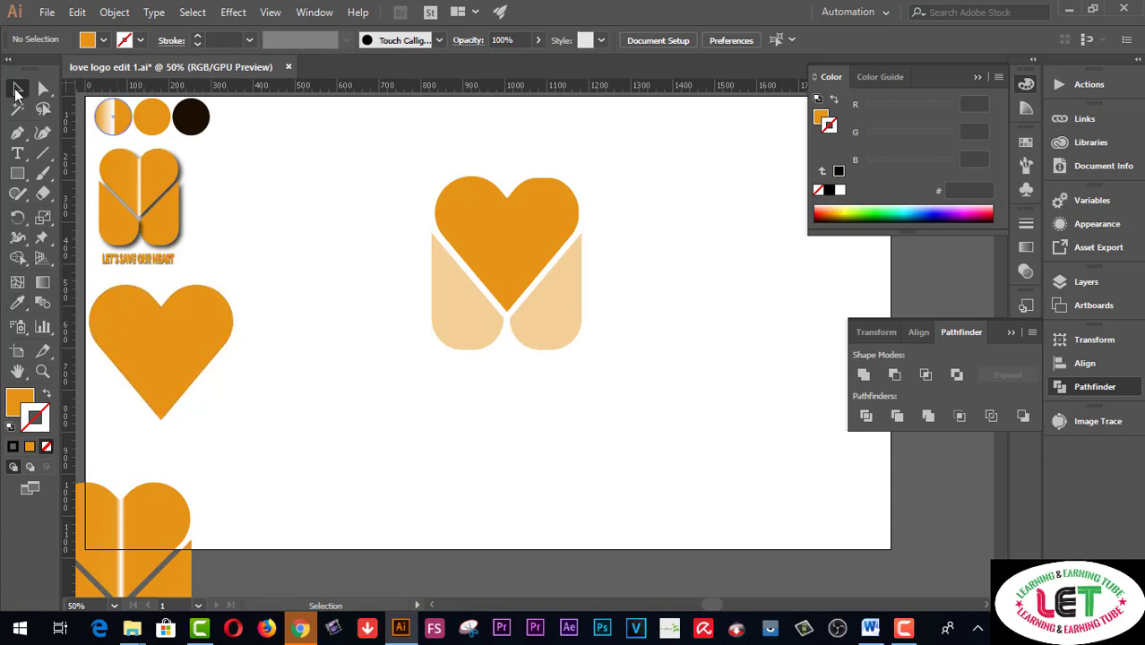
Step: Fill both peach pieces beneath the heart with the solid orange sampled by Eyedropper
left_click_drag(645, 402, 414, 330)
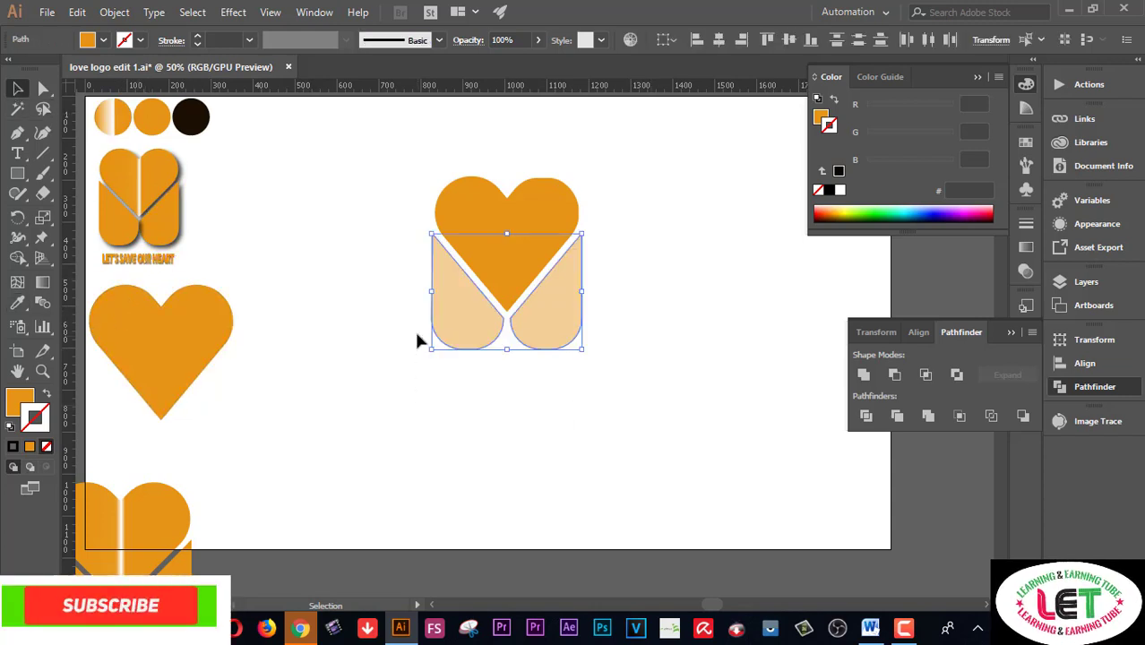
left_click(17, 302)
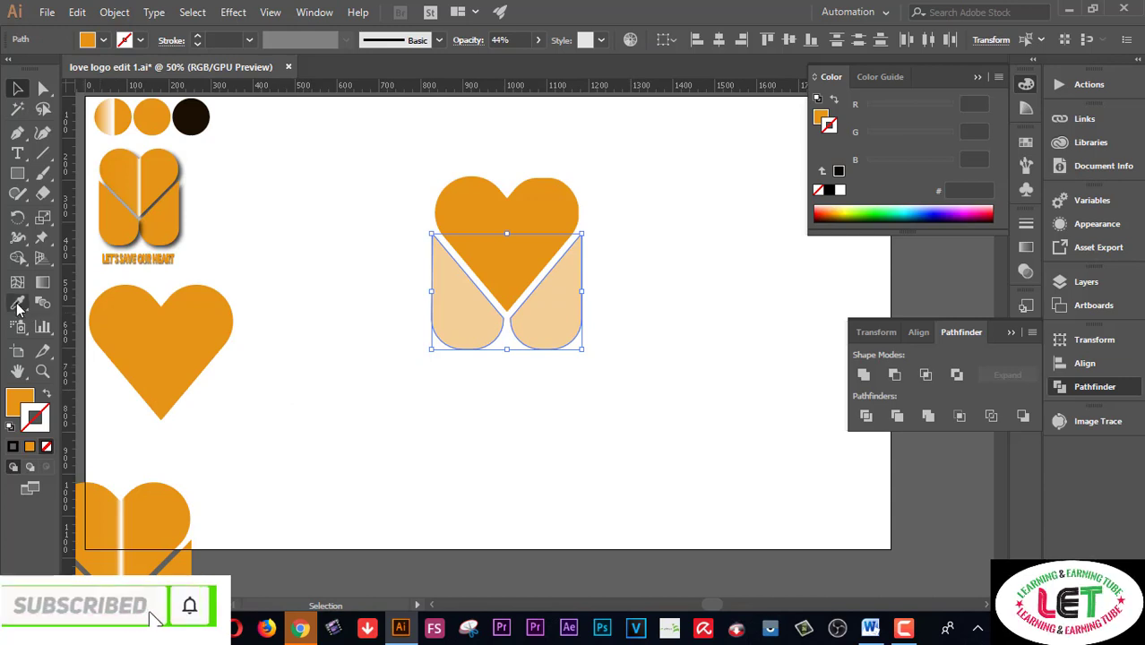
left_click(152, 116)
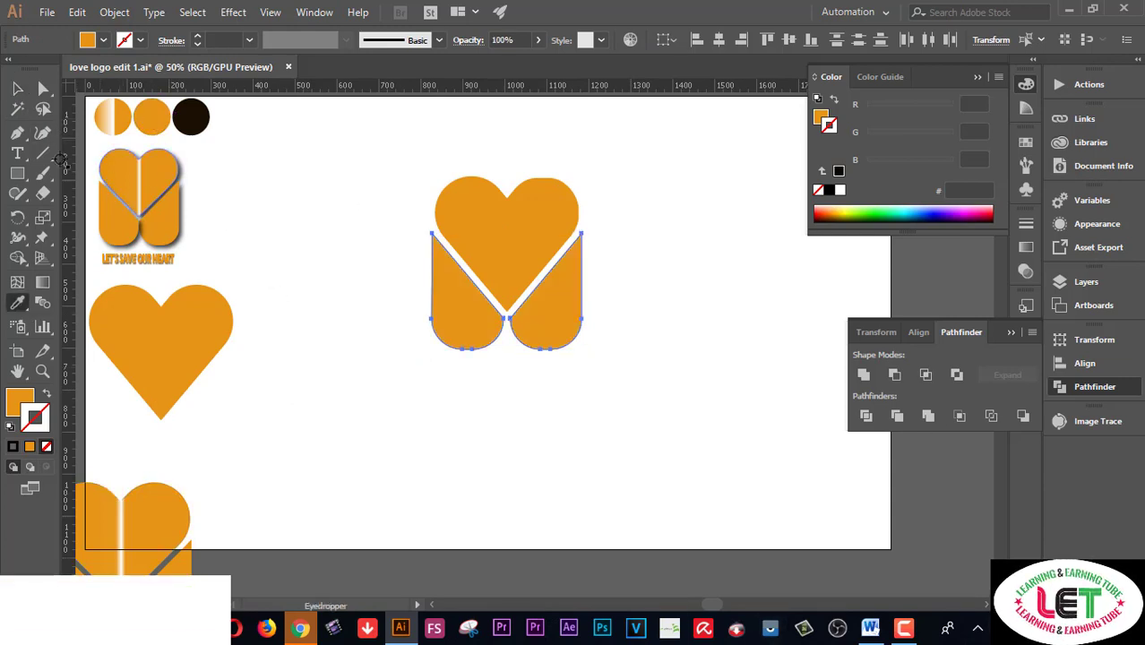
left_click(20, 90)
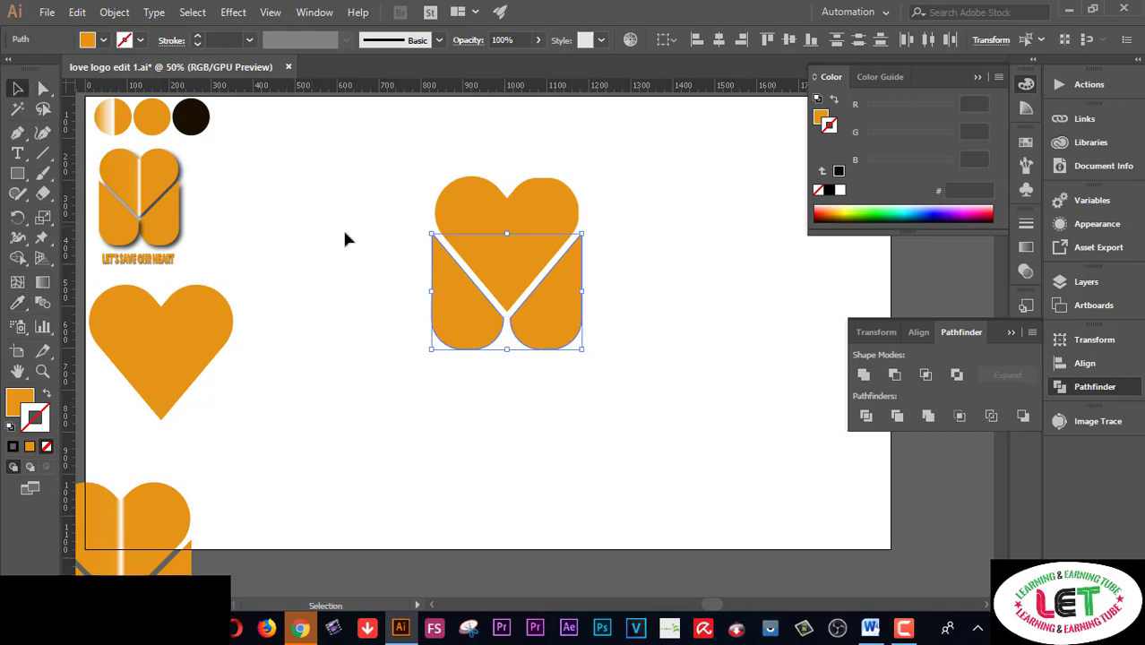
Step: Apply the circle's gradient to the heart with the Eyedropper
left_click(512, 217)
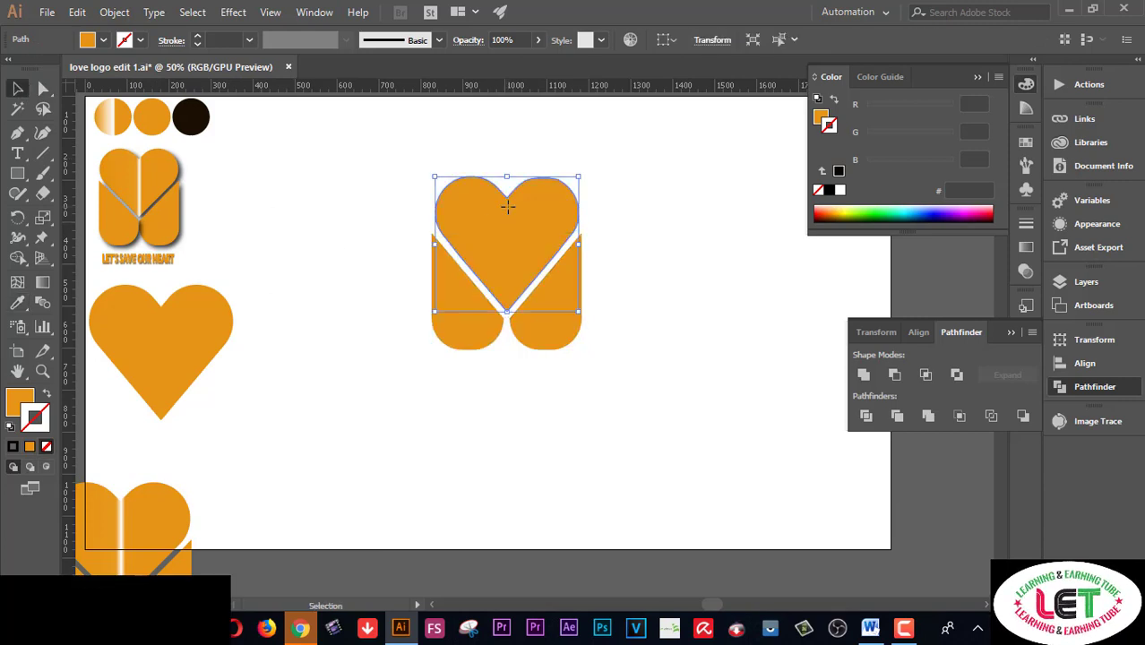
left_click(17, 303)
left_click(111, 114)
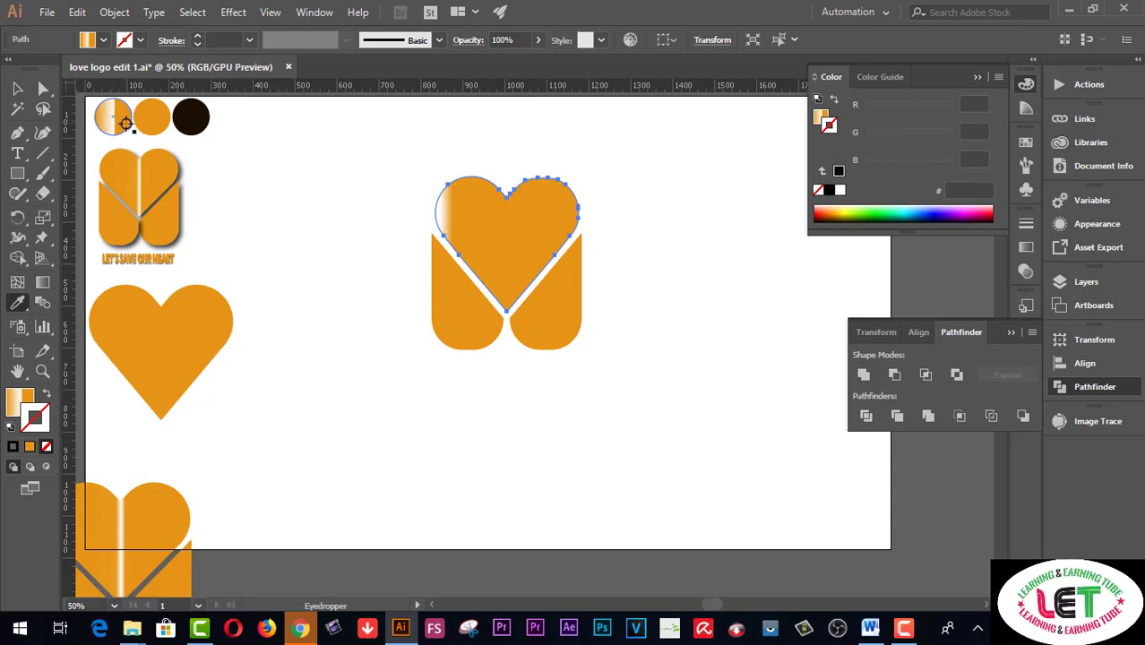
key("v")
Step: Copy the bottom-left heart's fill onto the top heart, then select the whole logo
left_click(415, 153)
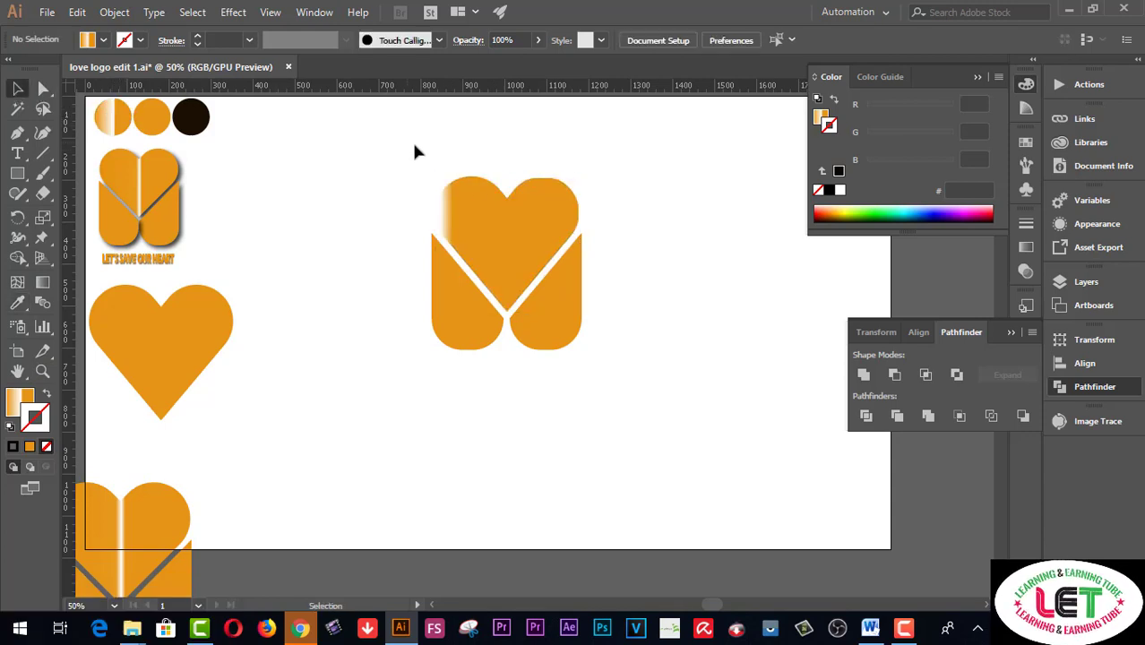
left_click_drag(539, 227, 539, 225)
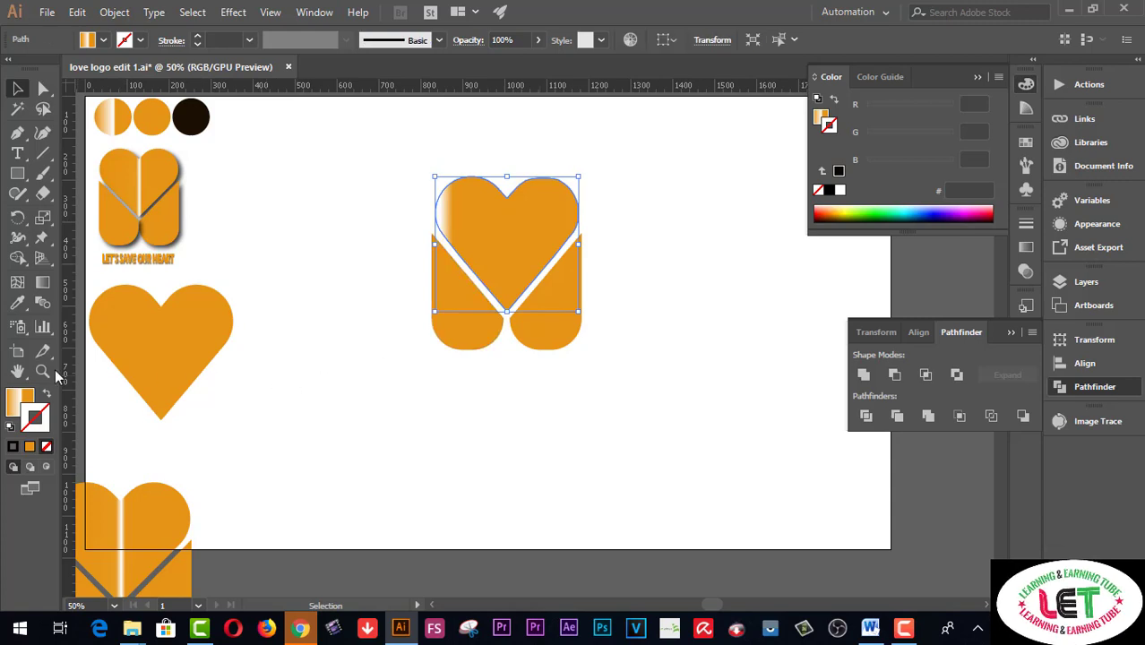
left_click(16, 304)
left_click(146, 514)
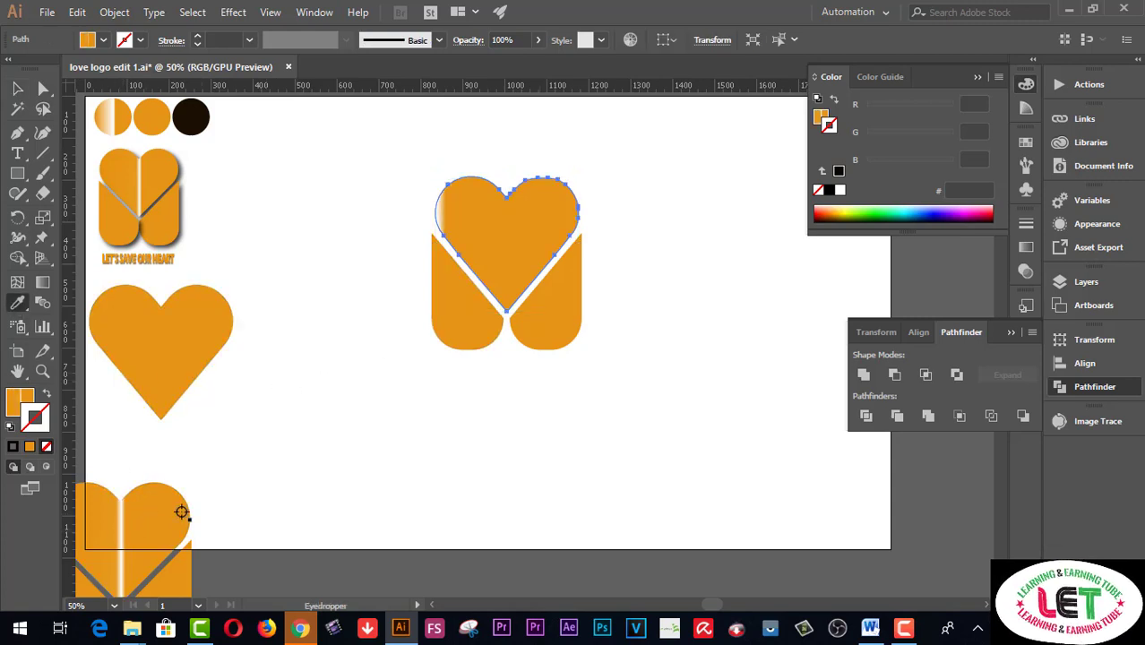
left_click(14, 89)
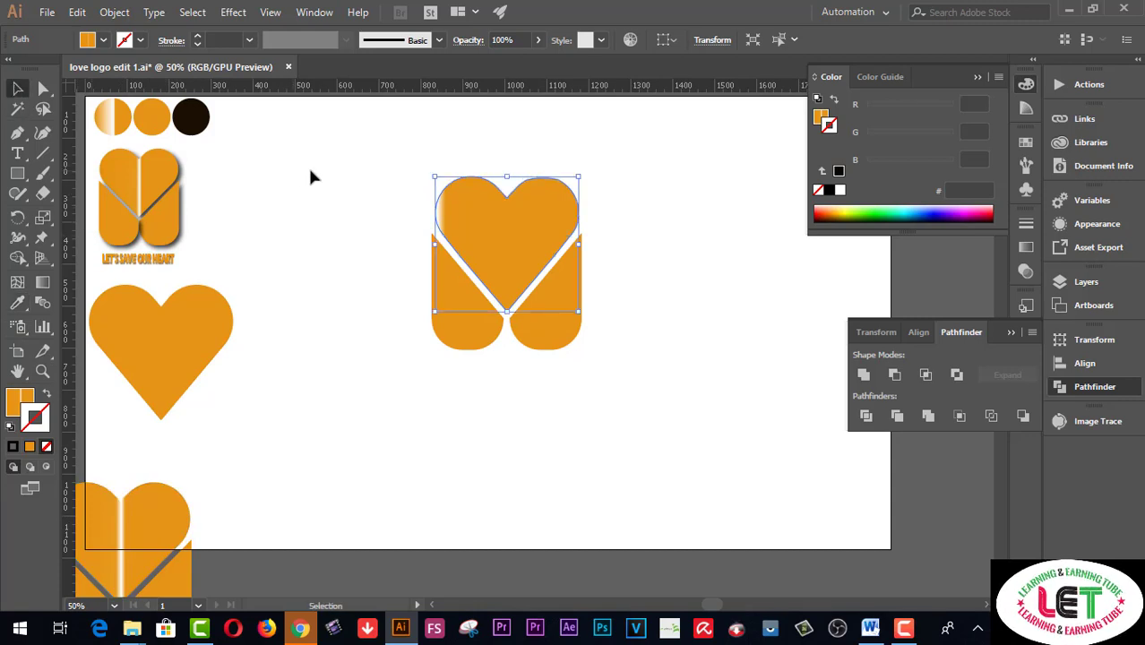
left_click(386, 174)
left_click_drag(380, 171, 579, 411)
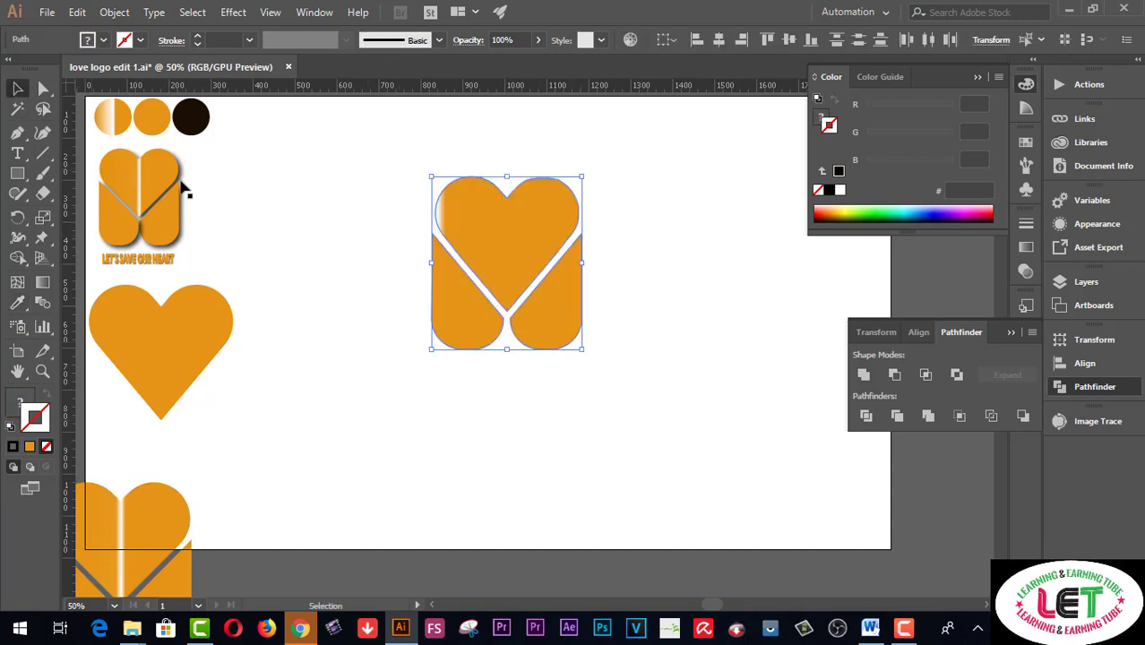
Step: Expand the logo's gradient fill into plain objects
left_click(114, 12)
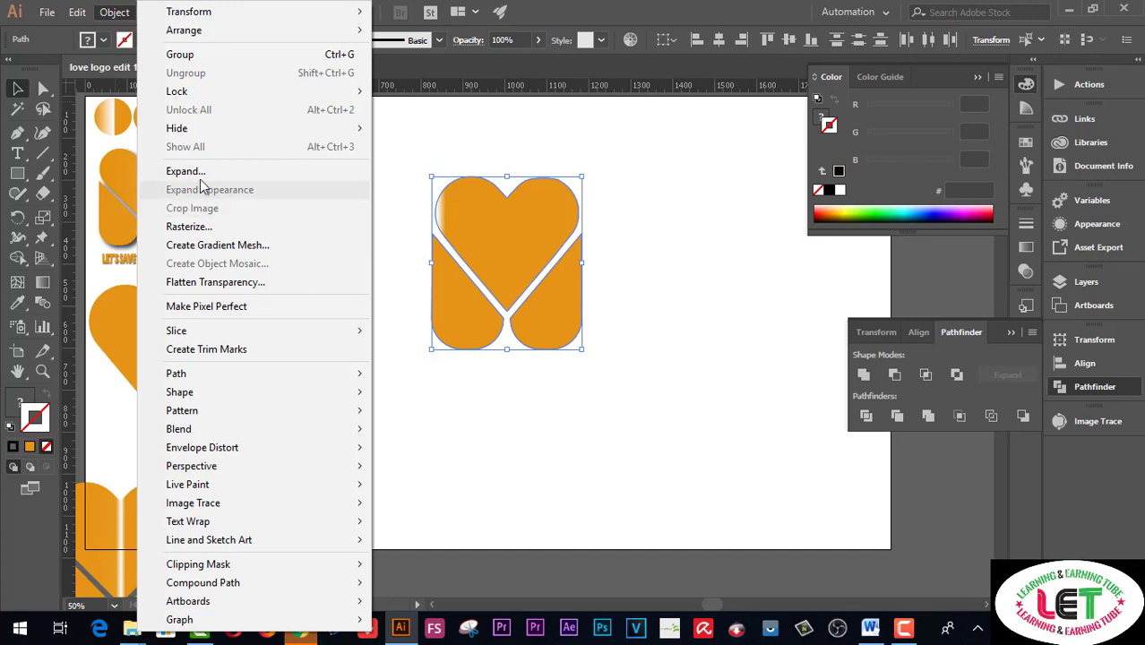
left_click(198, 172)
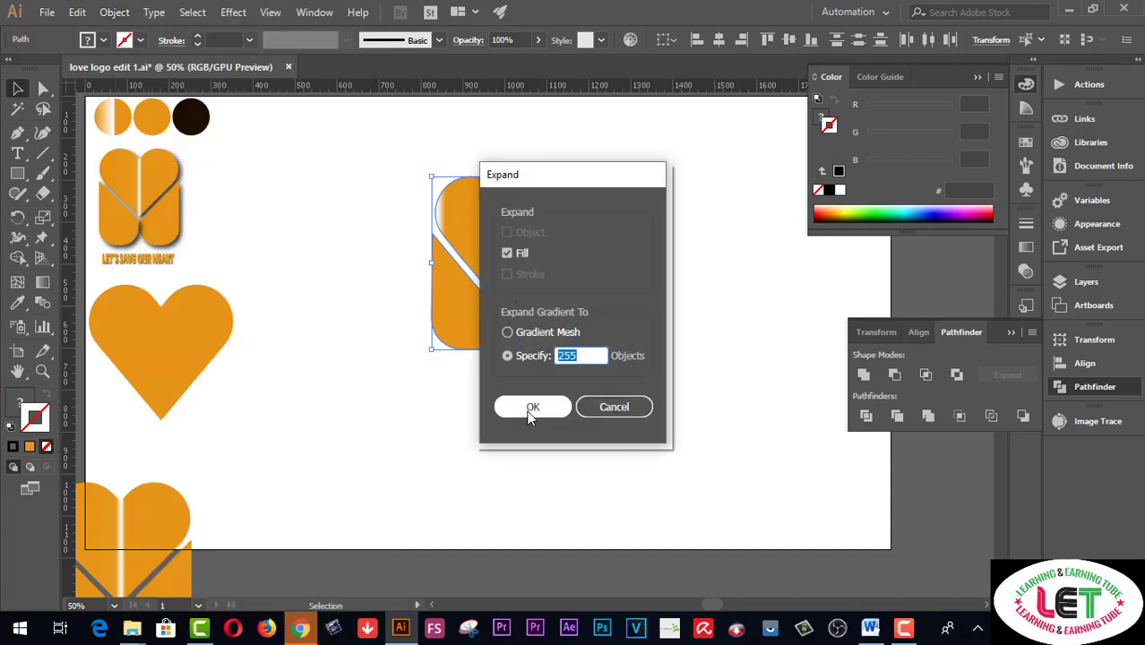
left_click(532, 407)
left_click(606, 320)
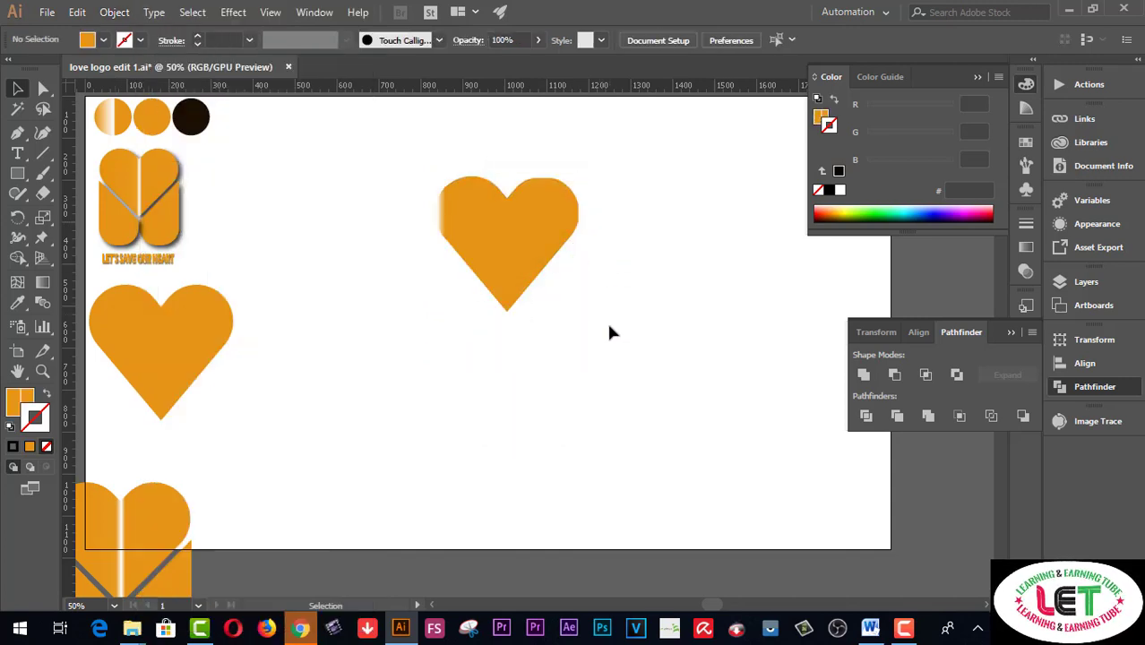
Step: Refill the lower M-shaped pieces with the orange circle's solid colour
left_click_drag(605, 371, 428, 338)
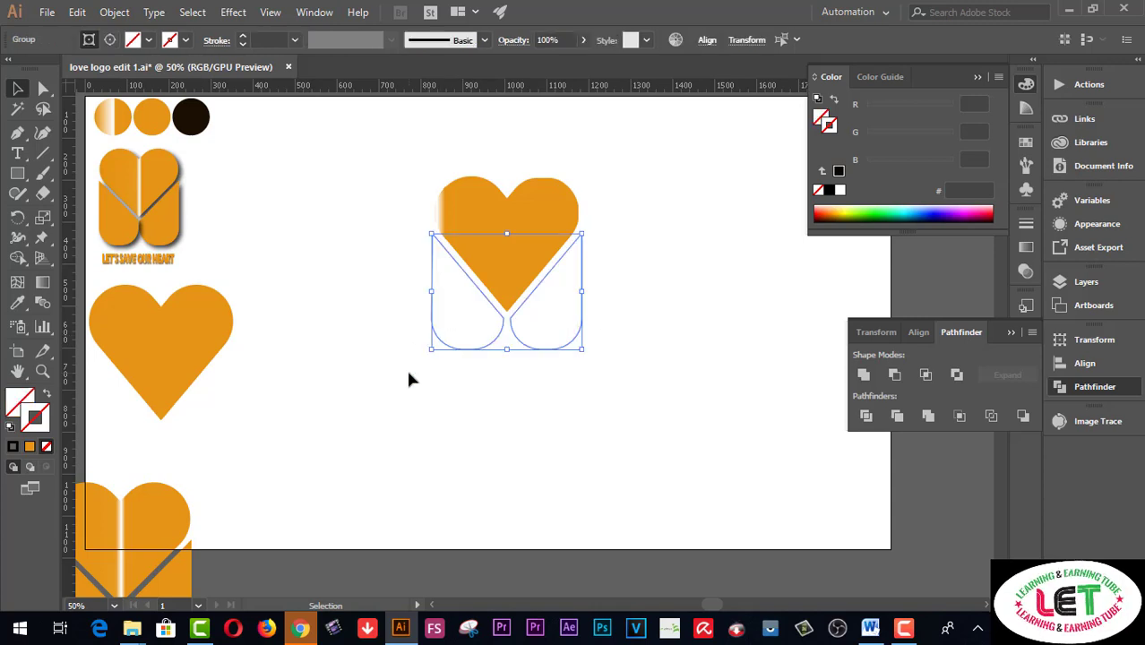
key("a")
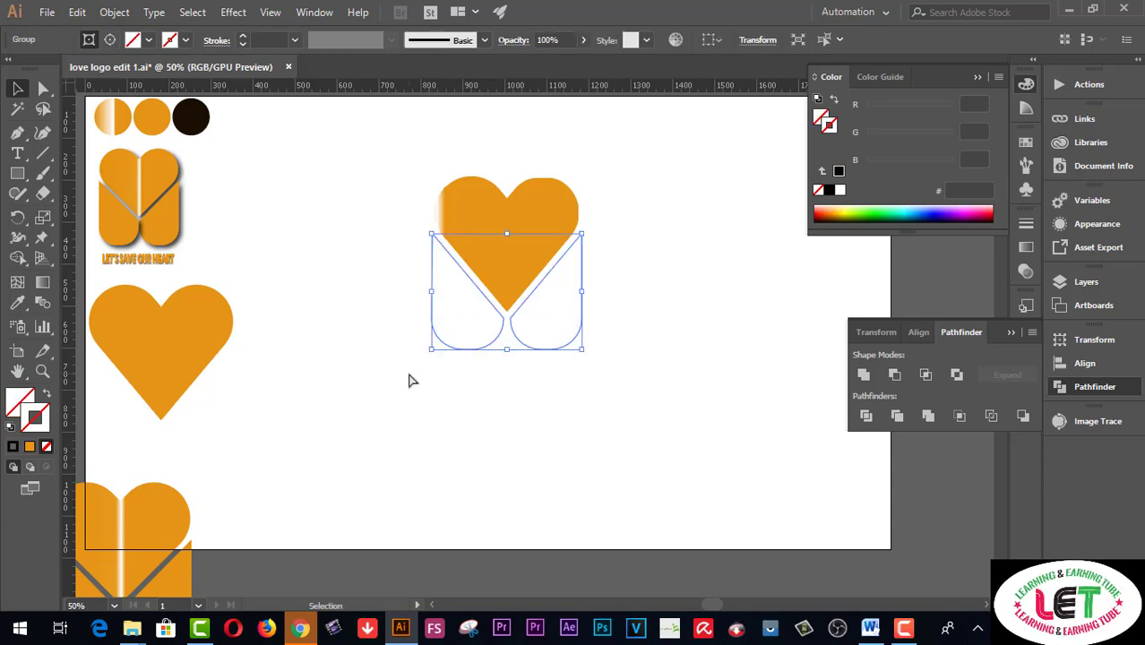
left_click(18, 303)
left_click(159, 111)
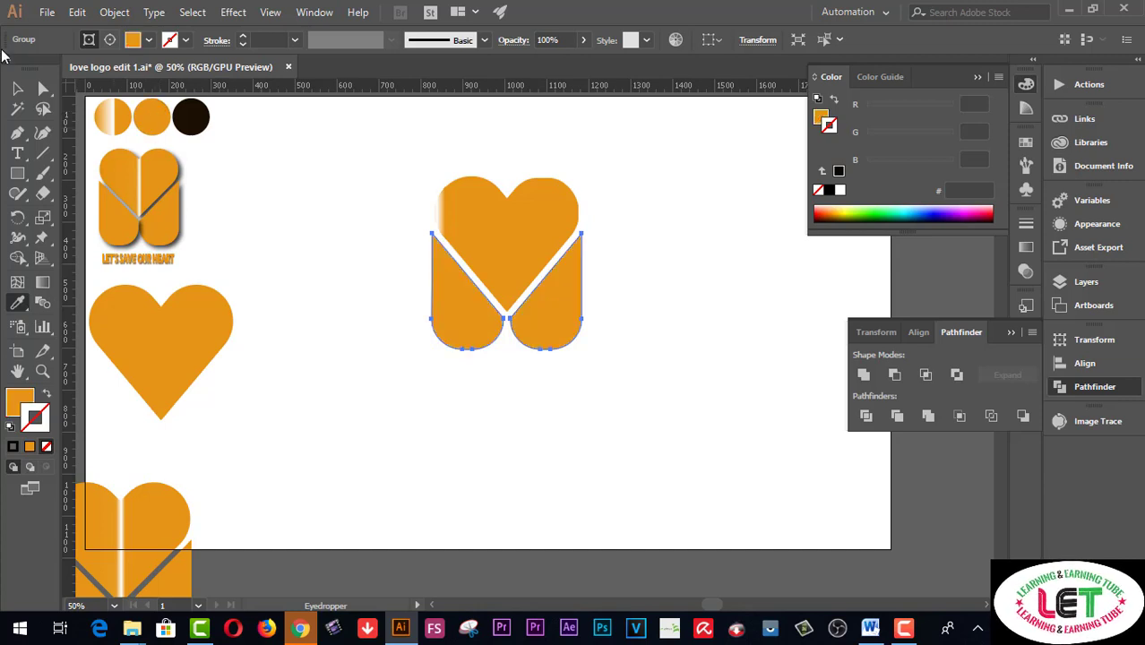
Step: Eyedropper the half-white circle's white-to-orange gradient onto the top heart and reselect it
left_click(16, 86)
left_click_drag(415, 144, 479, 224)
left_click(17, 303)
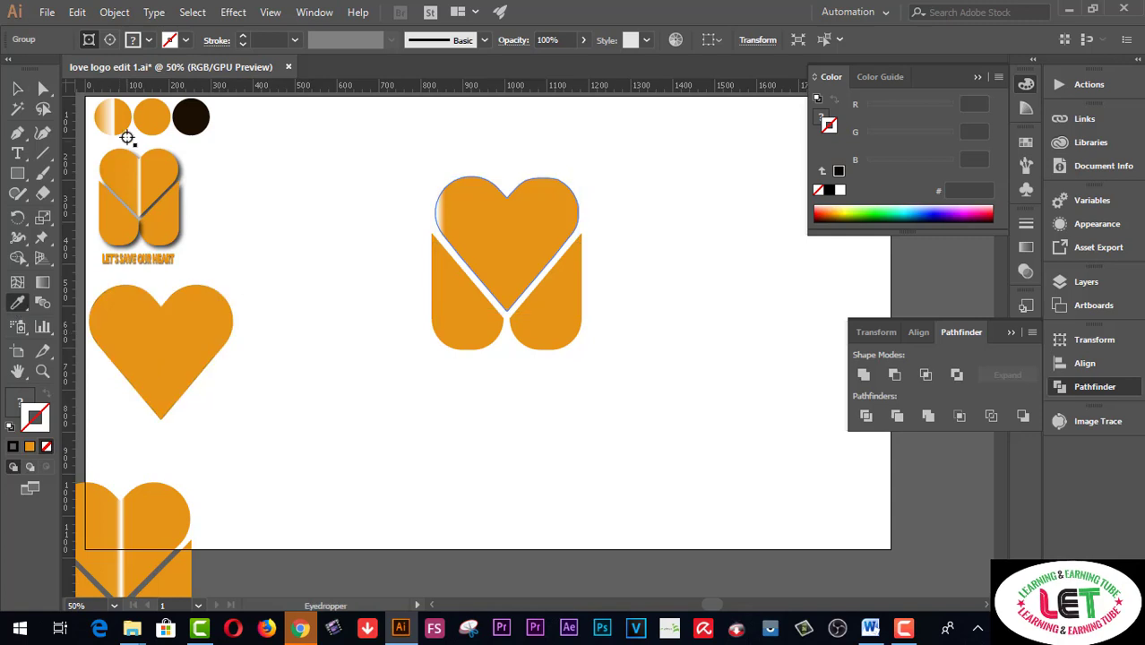
left_click(112, 117)
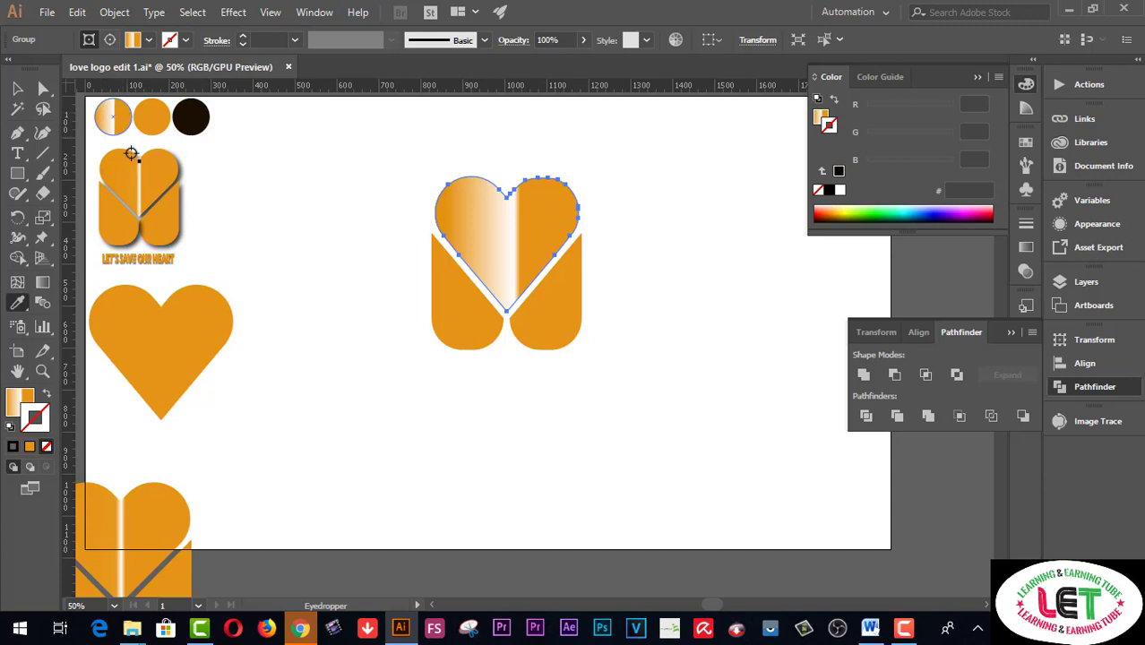
left_click(42, 282)
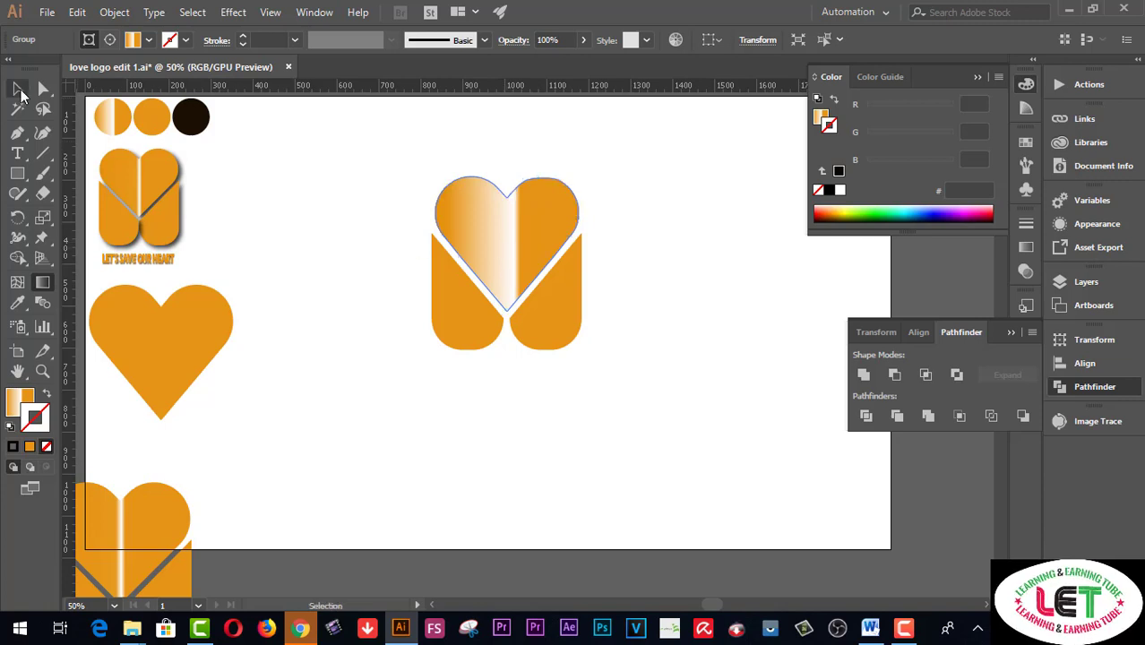
key("v")
left_click(359, 346)
left_click(497, 237)
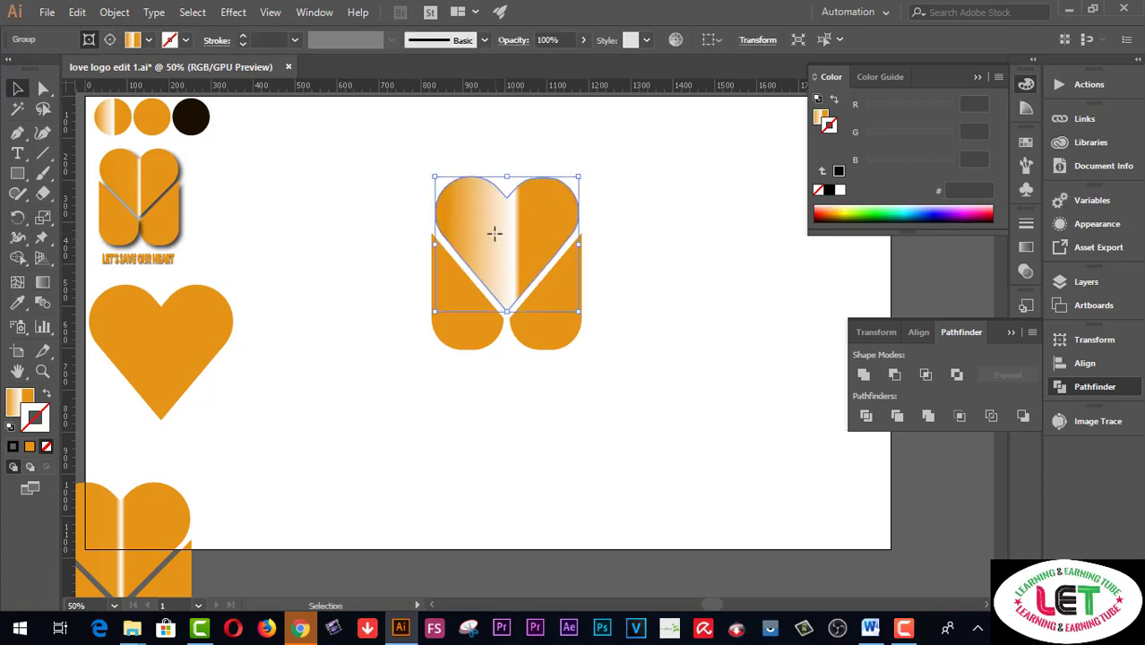
Step: In the Gradient panel, pull the orange and white stops together, highlight at about 47%
left_click(315, 12)
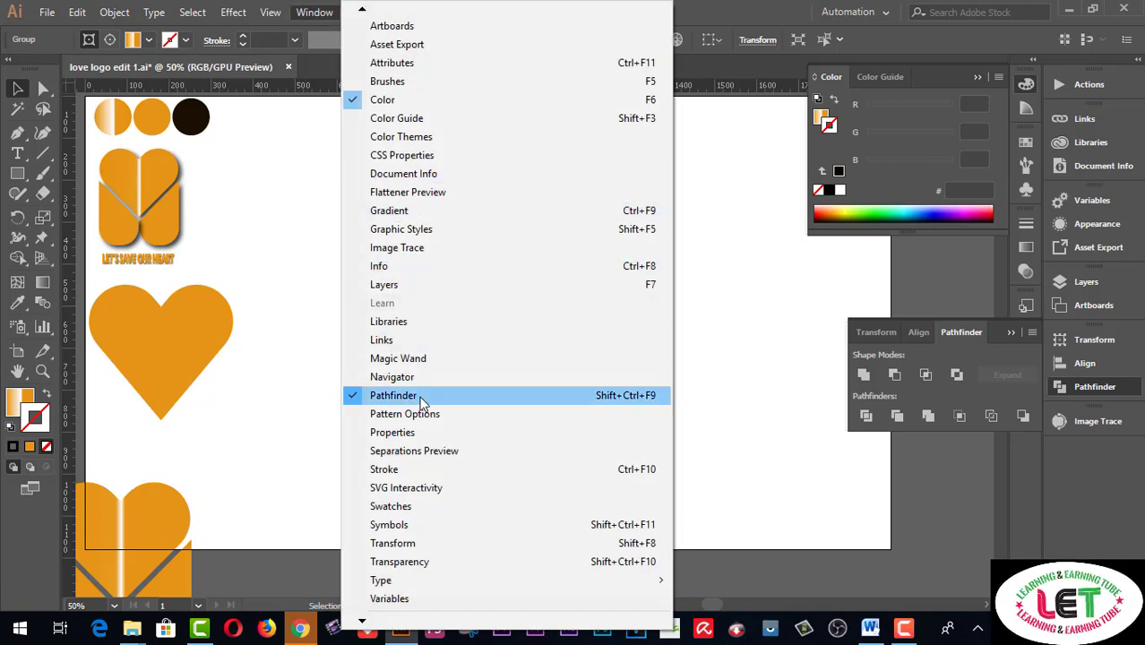
left_click(404, 213)
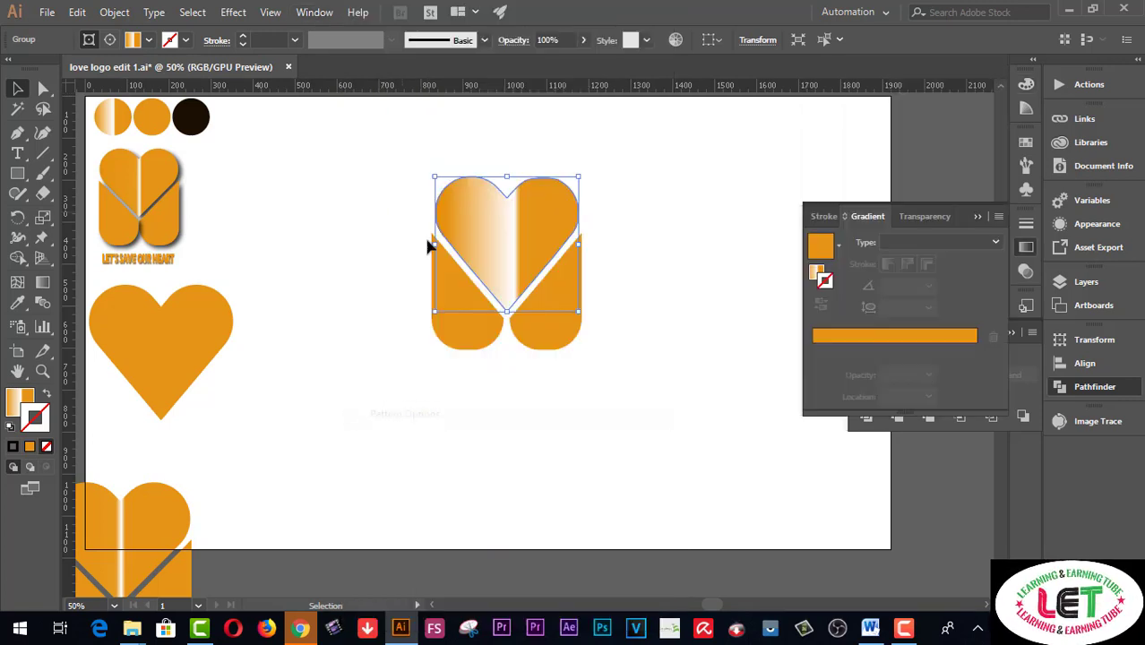
left_click(823, 278)
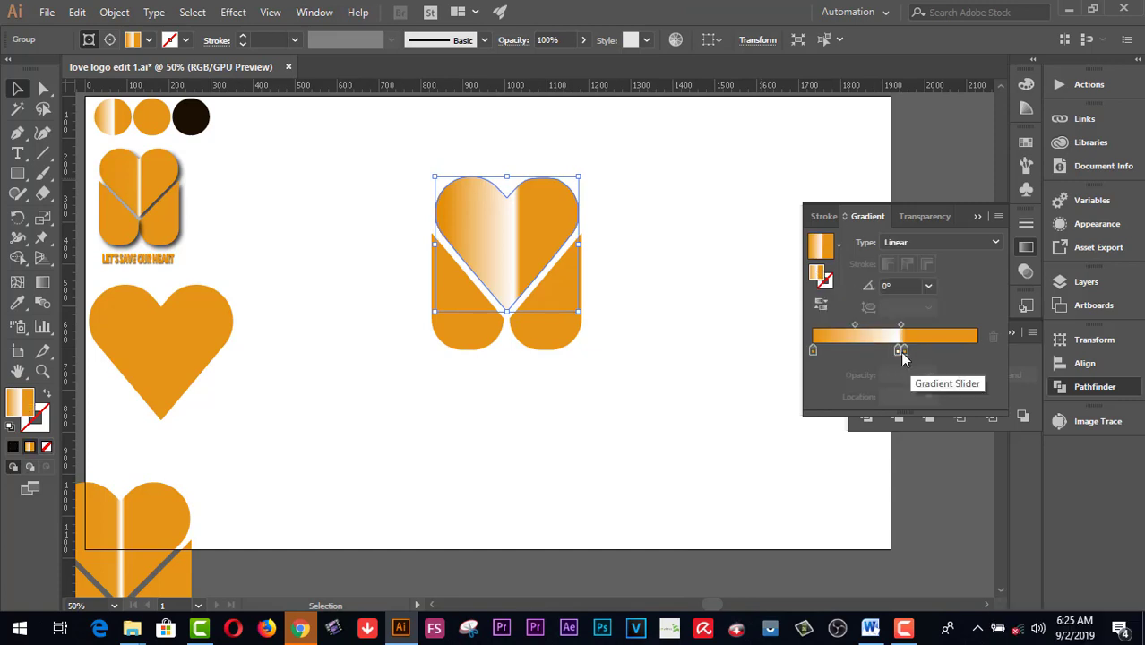
left_click_drag(895, 350, 883, 350)
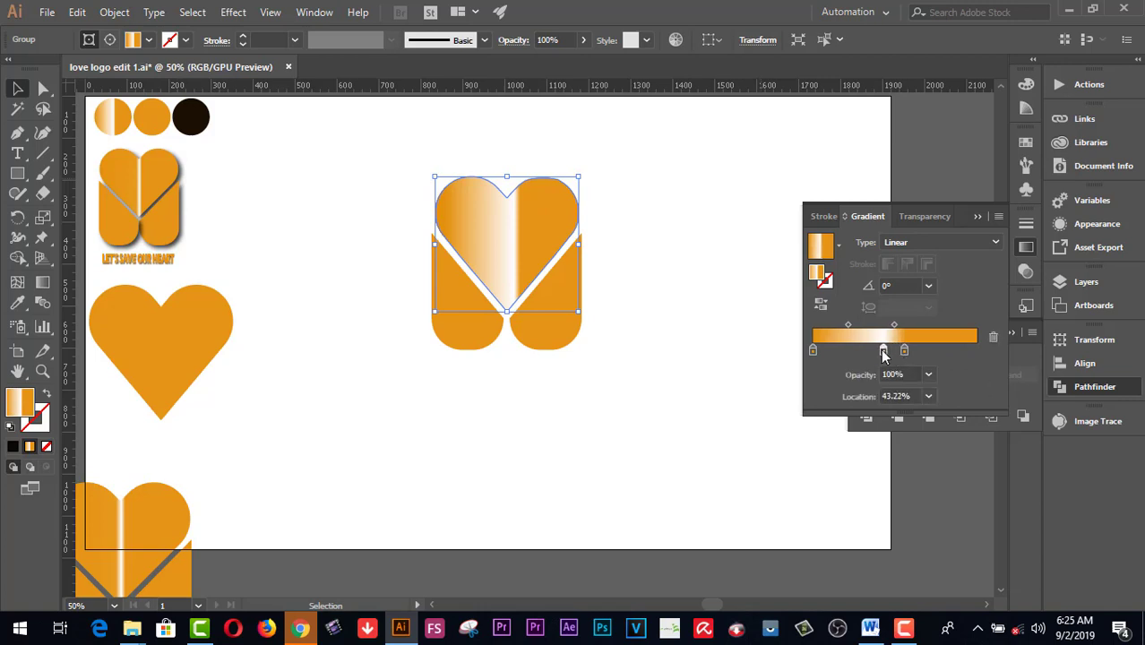
left_click(813, 352)
left_click_drag(813, 352, 890, 351)
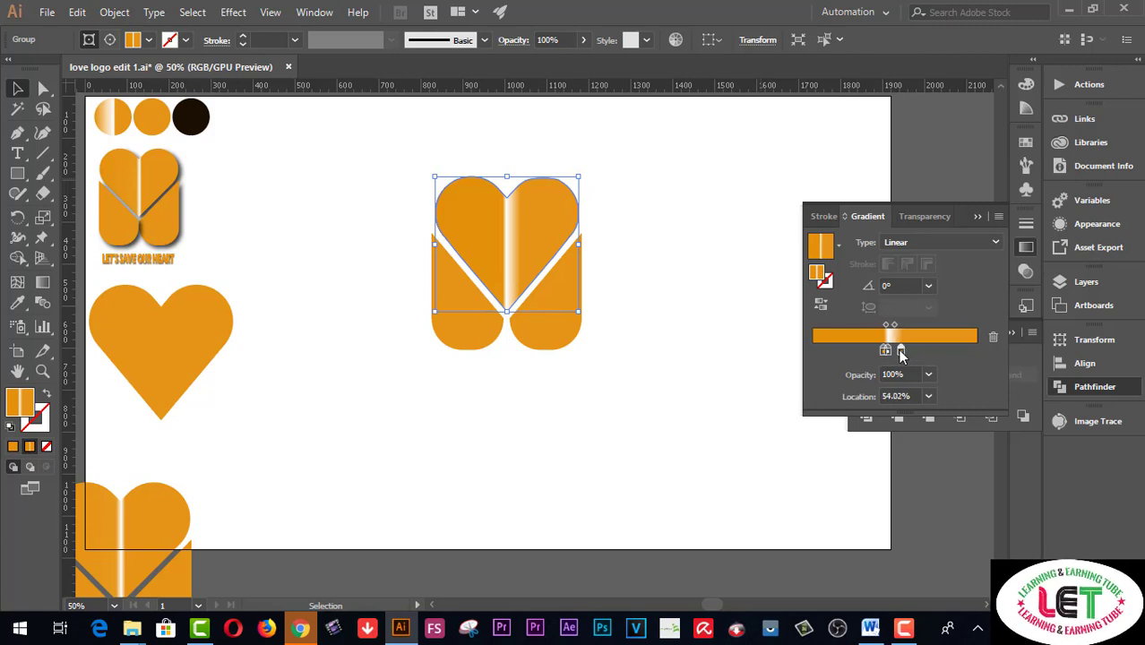
left_click_drag(904, 350, 897, 352)
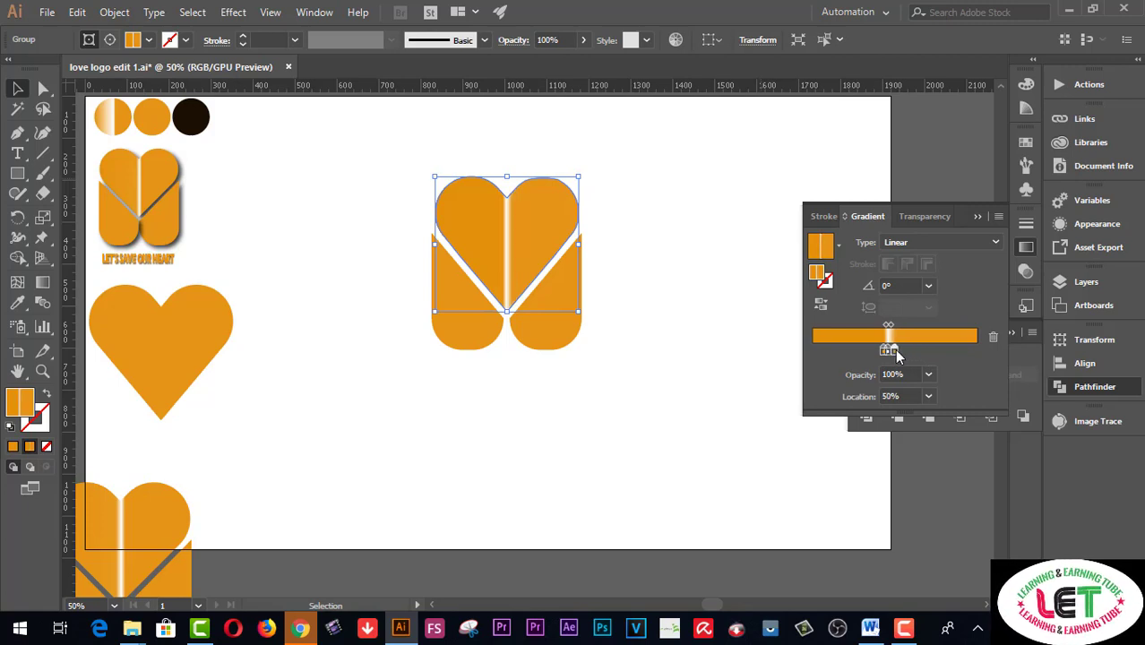
left_click_drag(896, 350, 892, 350)
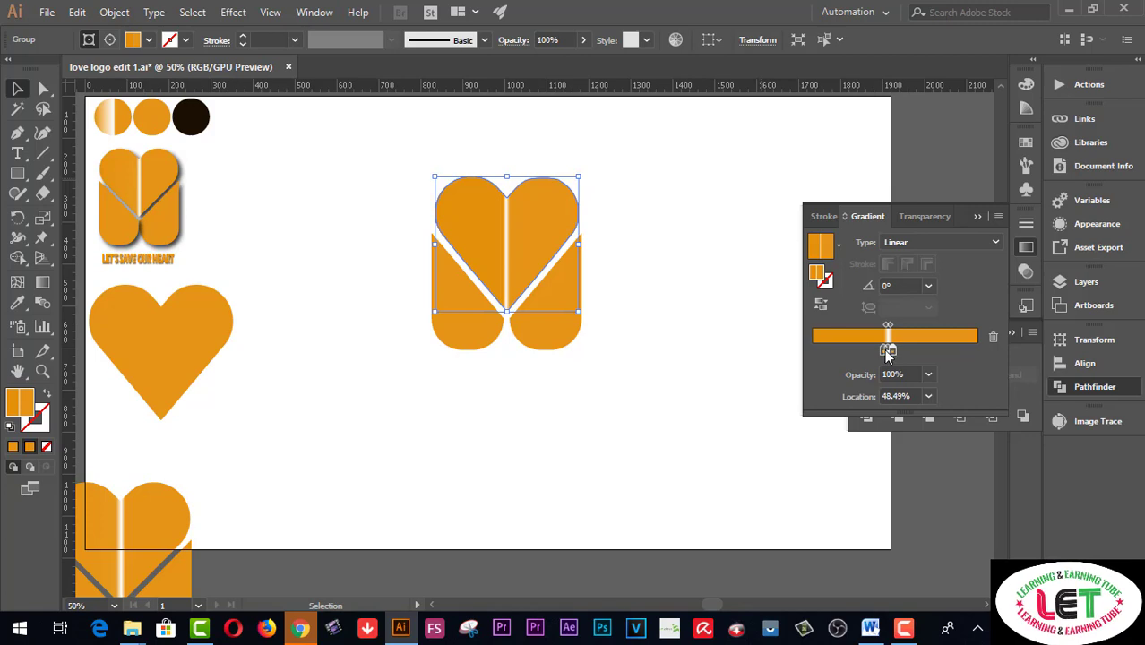
left_click_drag(893, 351, 888, 351)
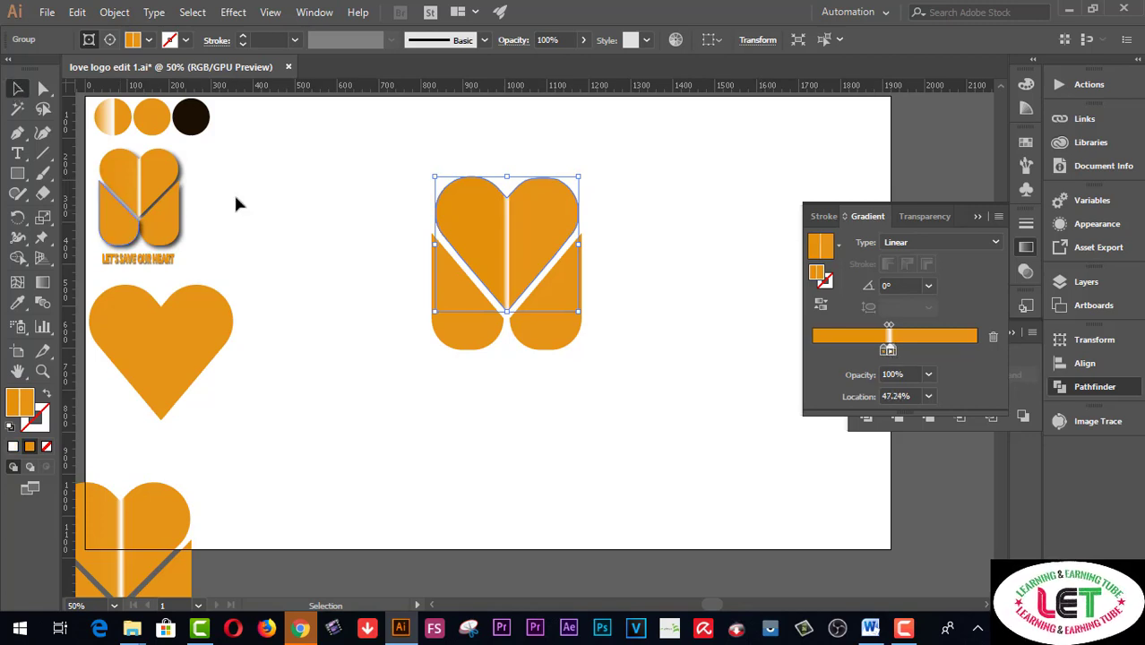
left_click(315, 221)
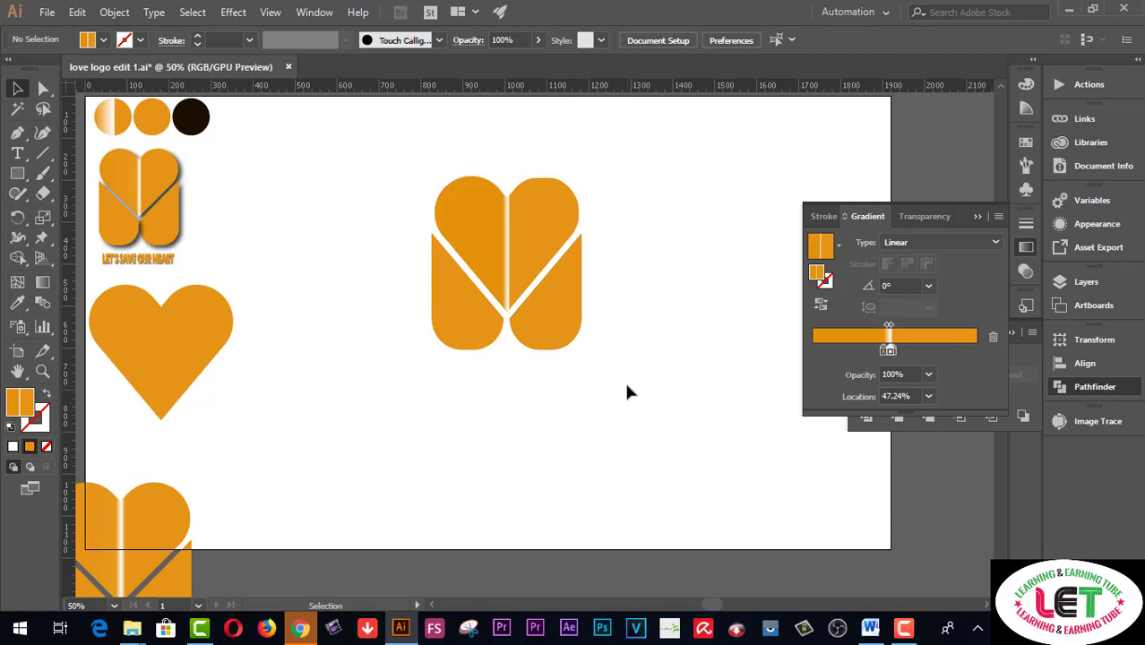
Step: Select the logo's lower pieces and all its anchor points, then deselect
left_click_drag(627, 391, 449, 338)
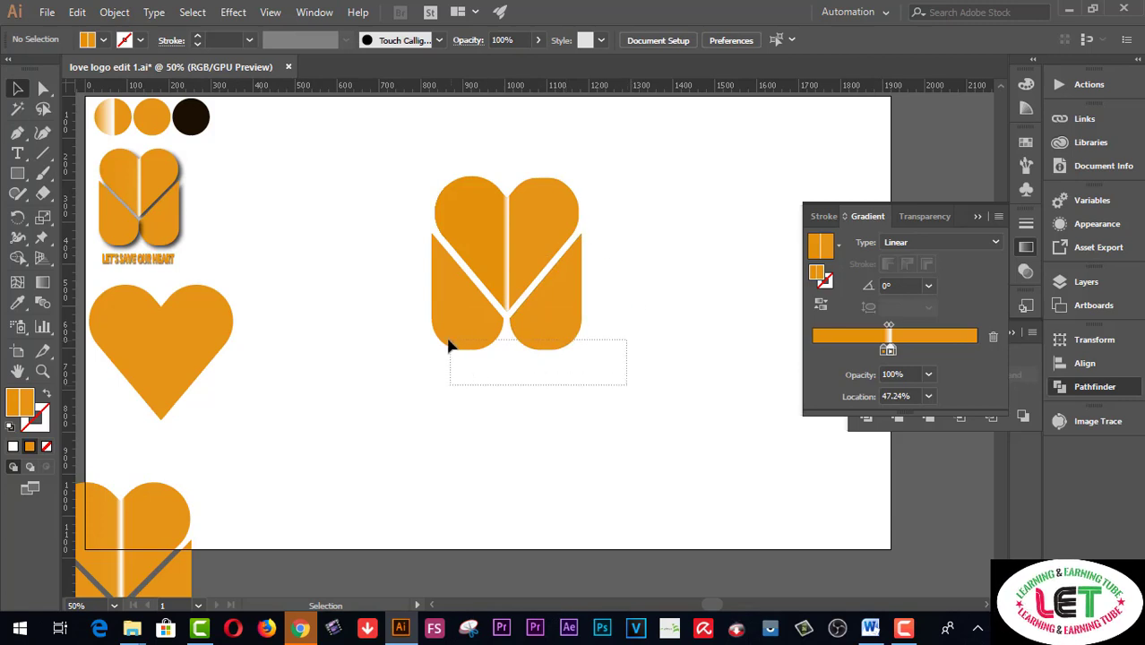
left_click(622, 427)
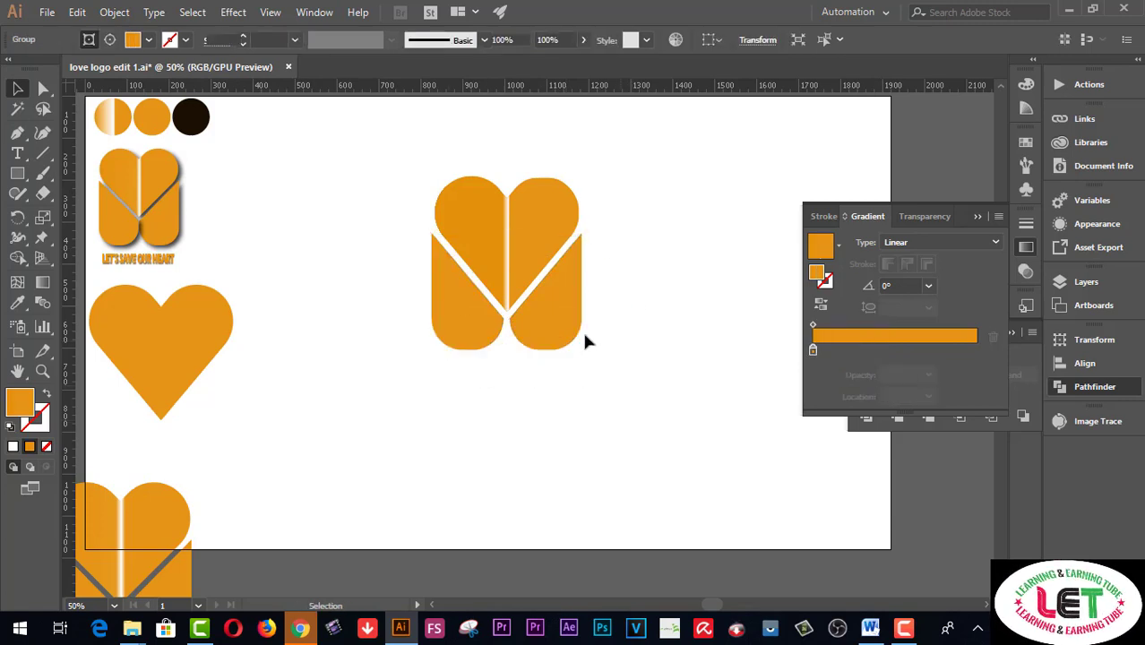
left_click(555, 231)
left_click_drag(626, 211, 464, 380)
key("a")
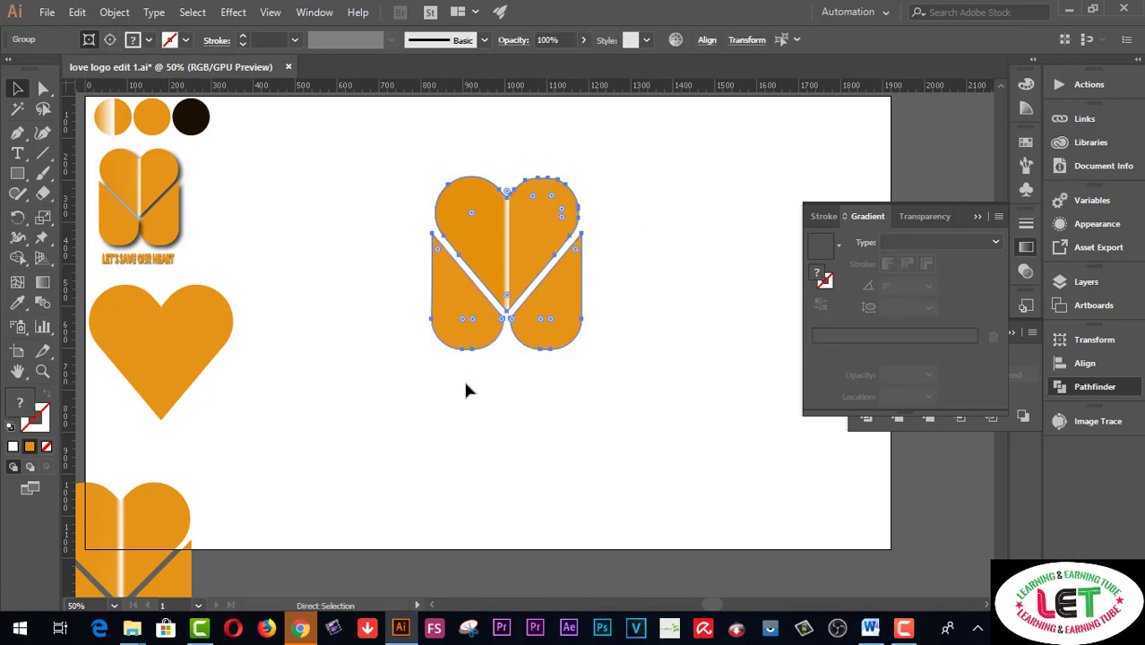
key("v")
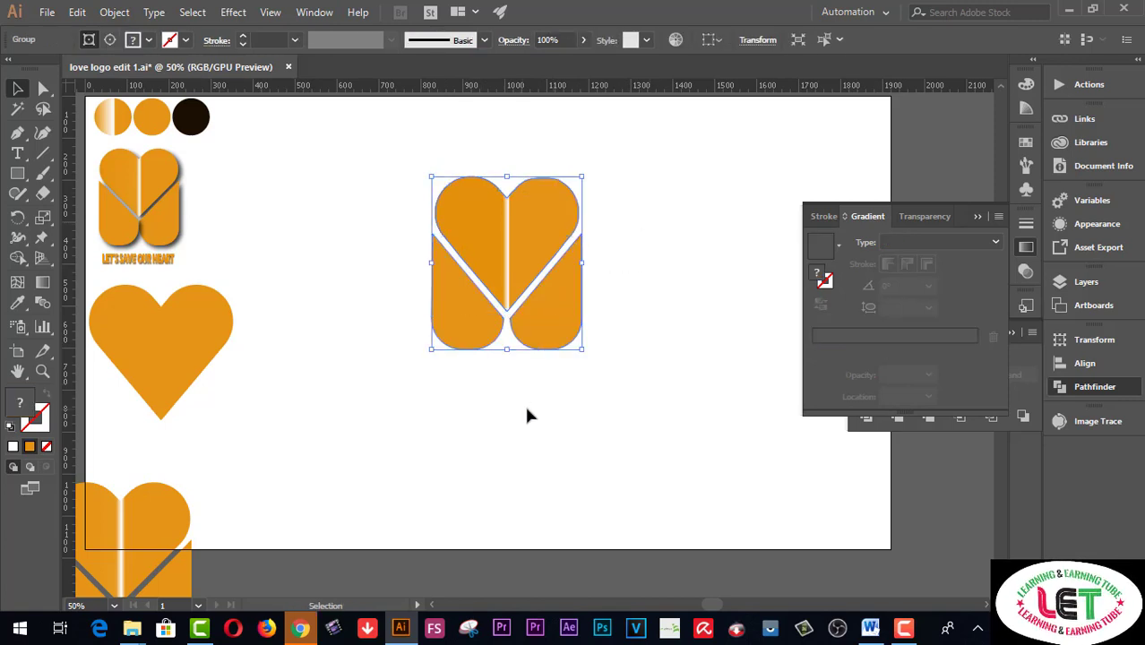
left_click(524, 403)
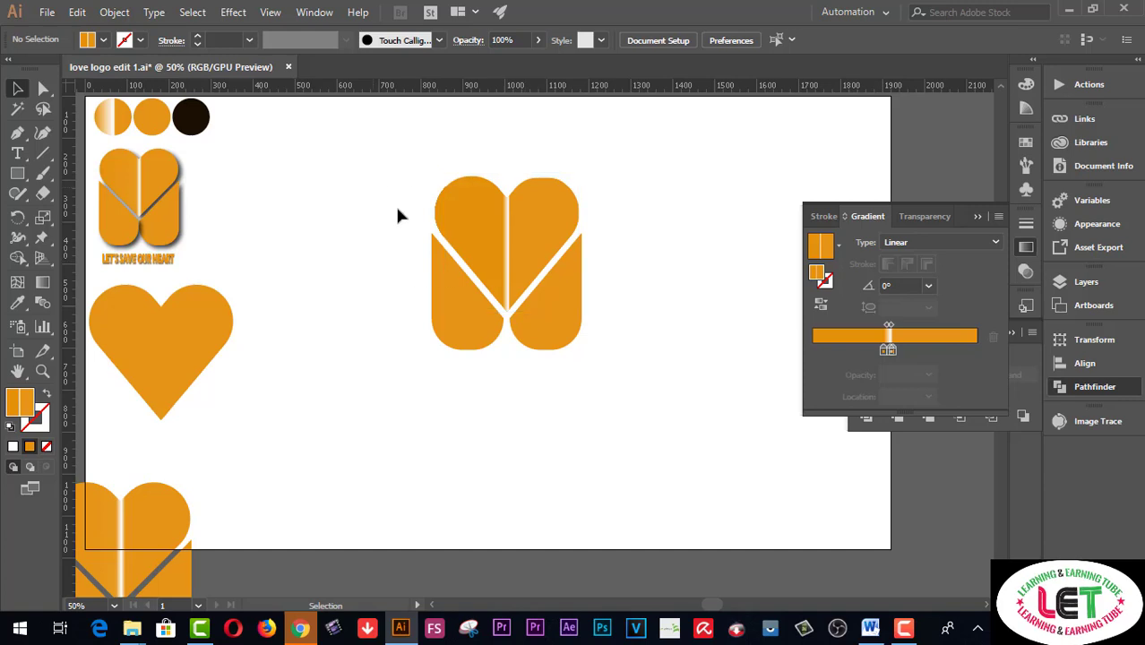
Step: Delete the spare solid orange heart on the left of the artboard
left_click(567, 335)
left_click(249, 342)
left_click(194, 334)
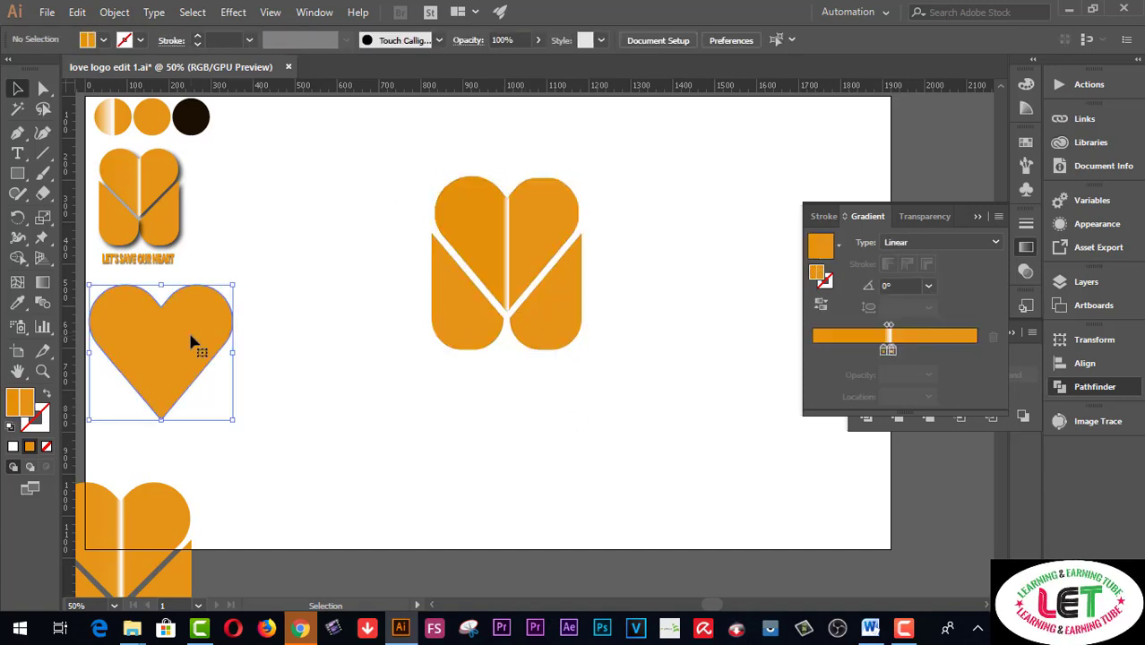
key("Delete")
Step: Alt-drag a copy of the logo to the left, then select the centre heart and small heart group
left_click(532, 255)
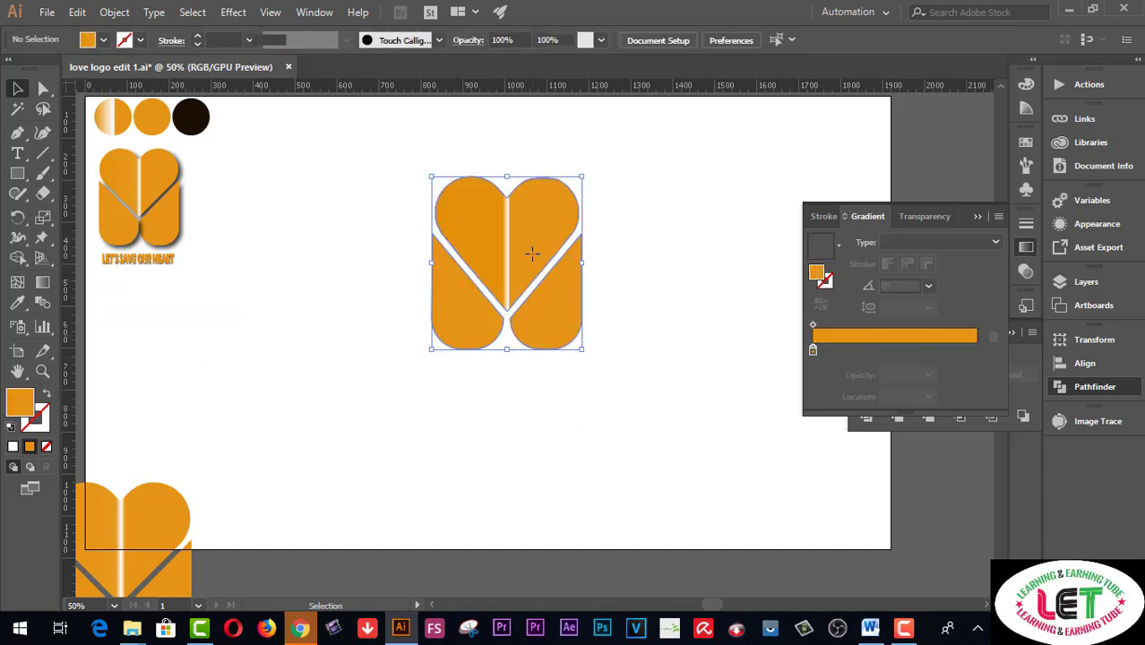
mouse_move(523, 260)
left_mouse_down()
mouse_move(264, 370)
mouse_move(204, 365)
left_mouse_up()
left_click(540, 330)
left_click(624, 393)
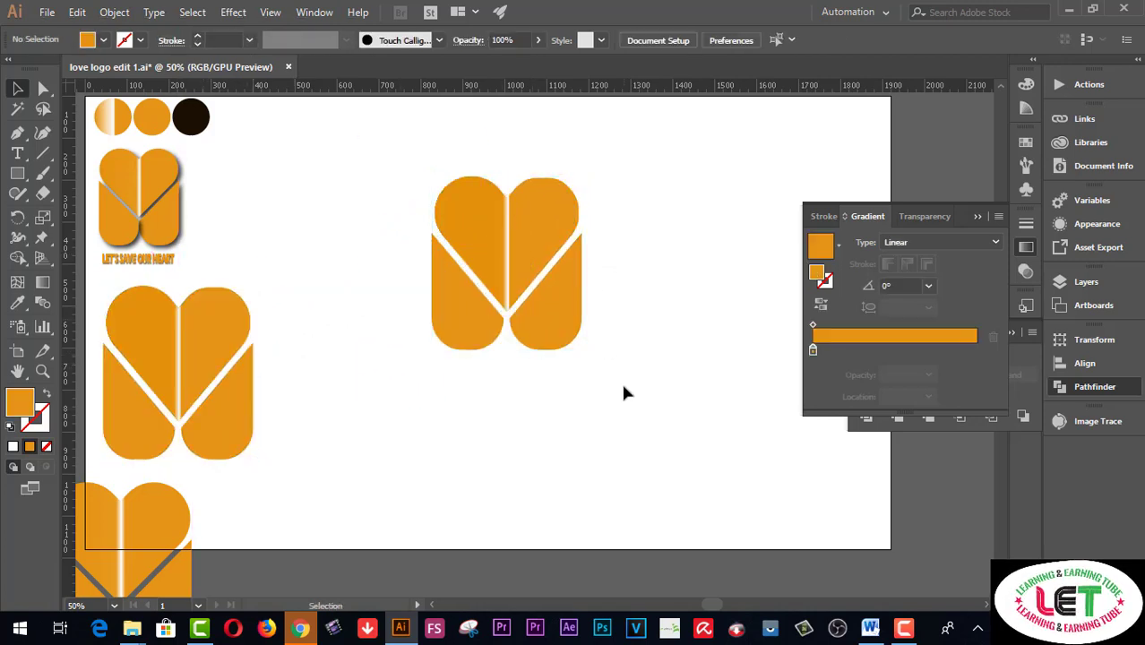
left_click_drag(625, 391, 427, 219)
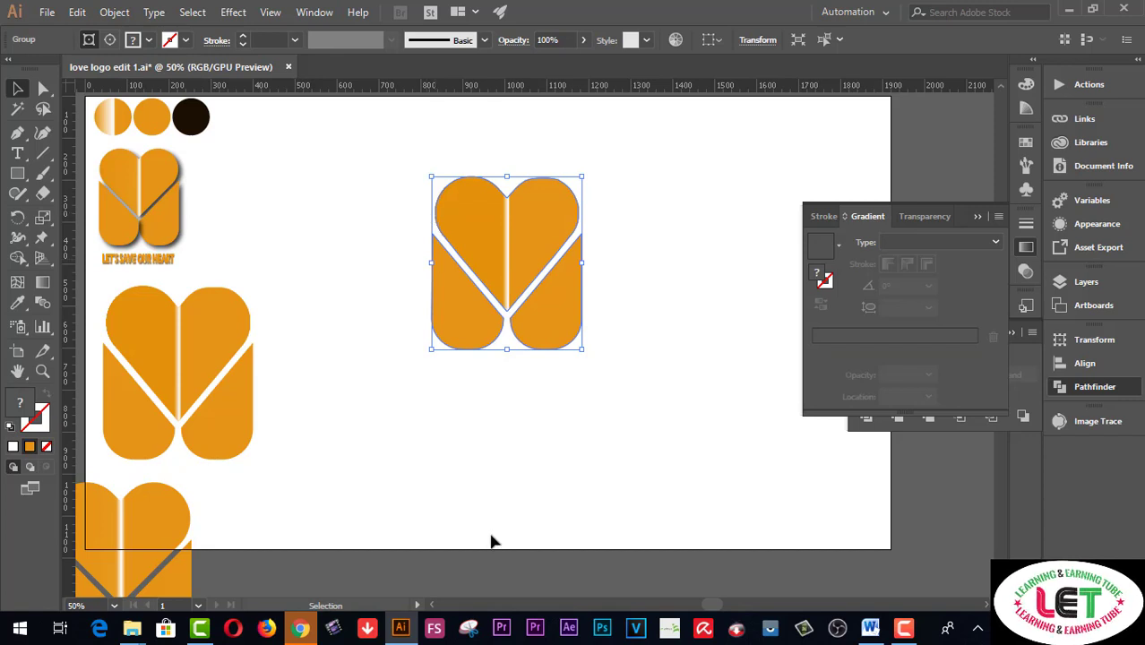
left_click(167, 261)
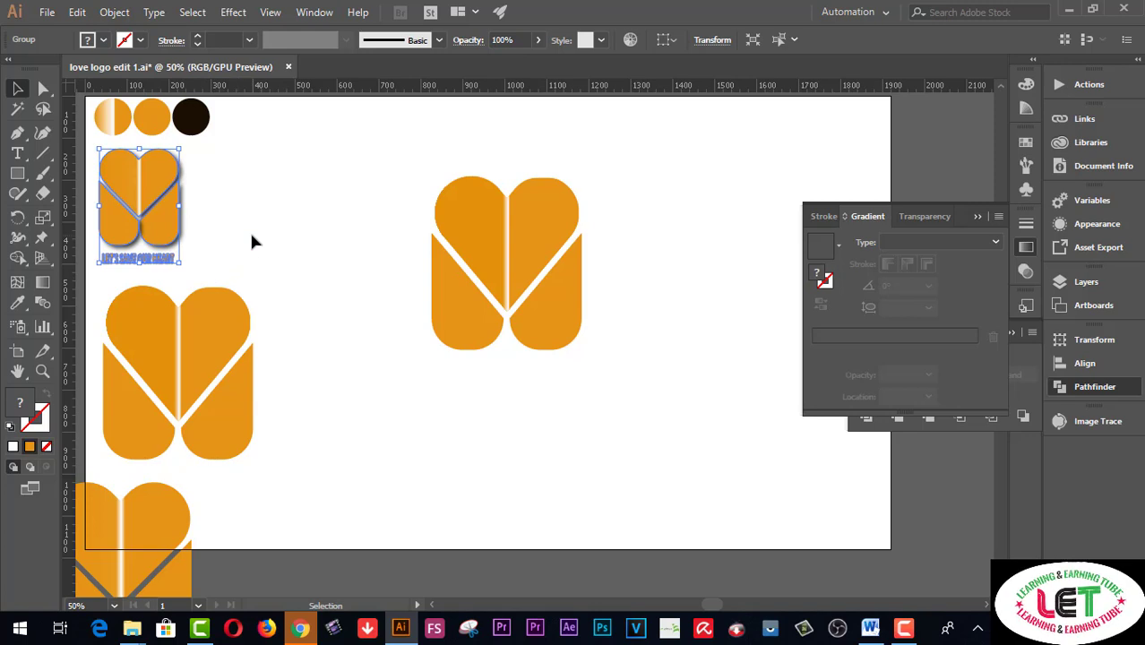
Step: Ungroup the caption from the small heart, enlarge it and move it to the top centre
right_click(166, 260)
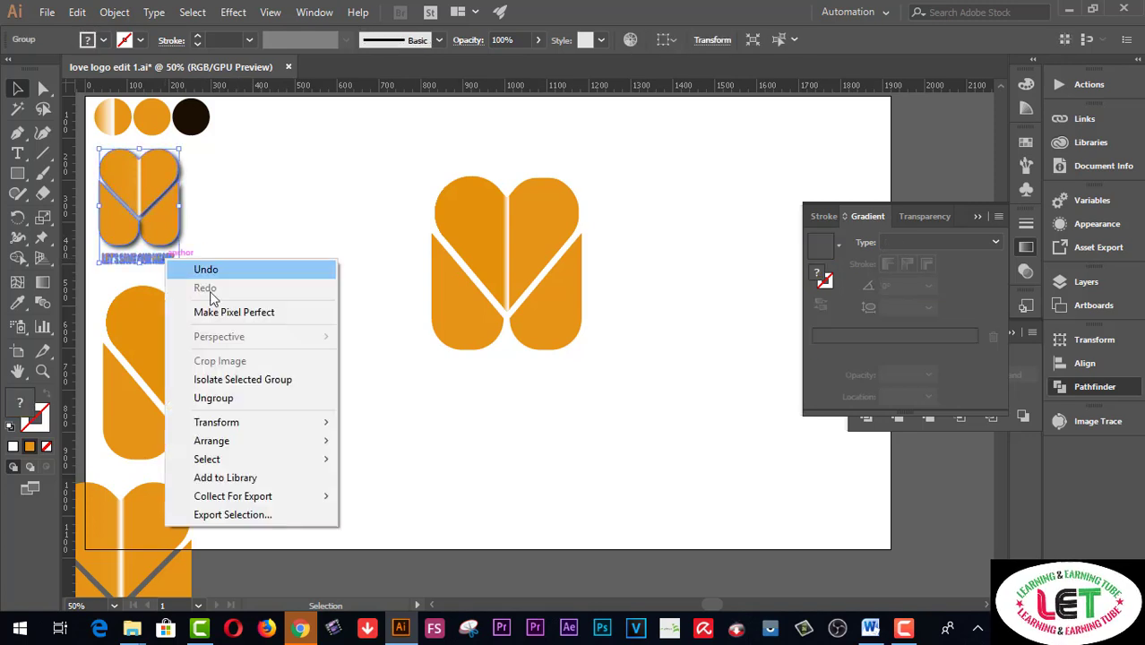
left_click(224, 398)
left_click(254, 260)
left_click(158, 259)
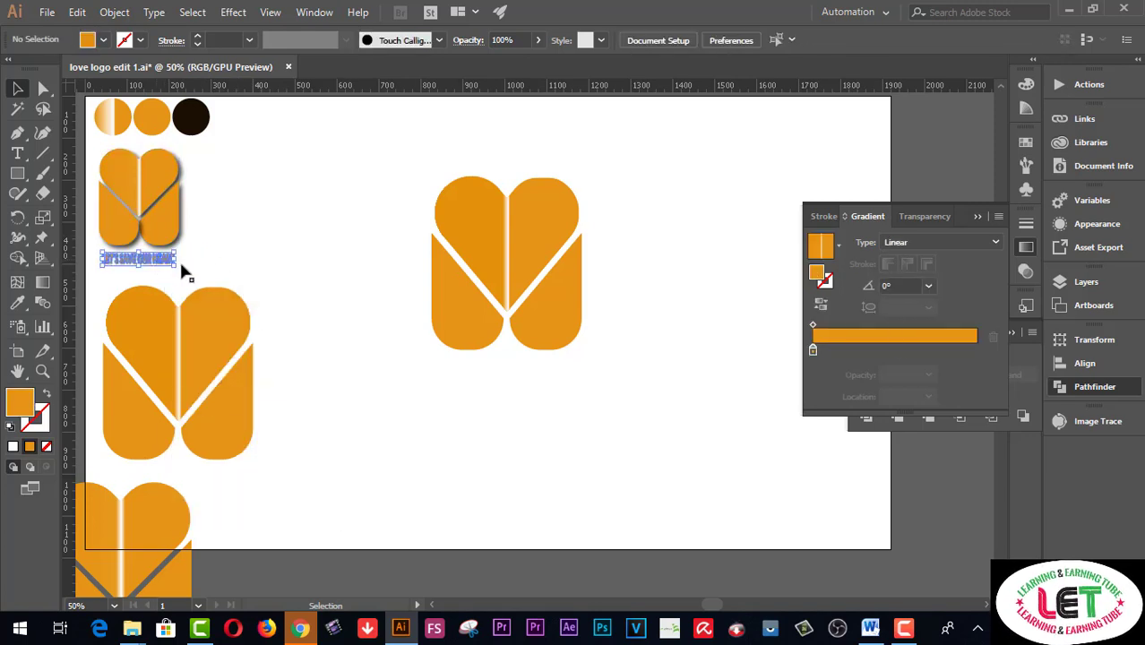
left_click_drag(176, 266, 225, 263)
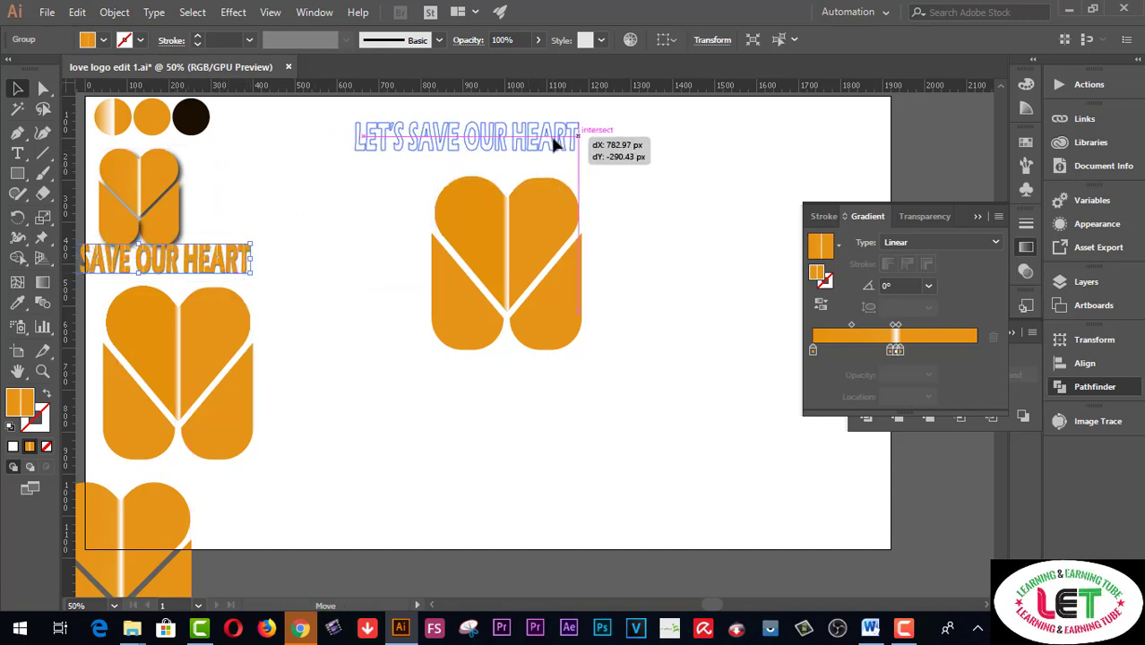
left_click_drag(227, 265, 582, 151)
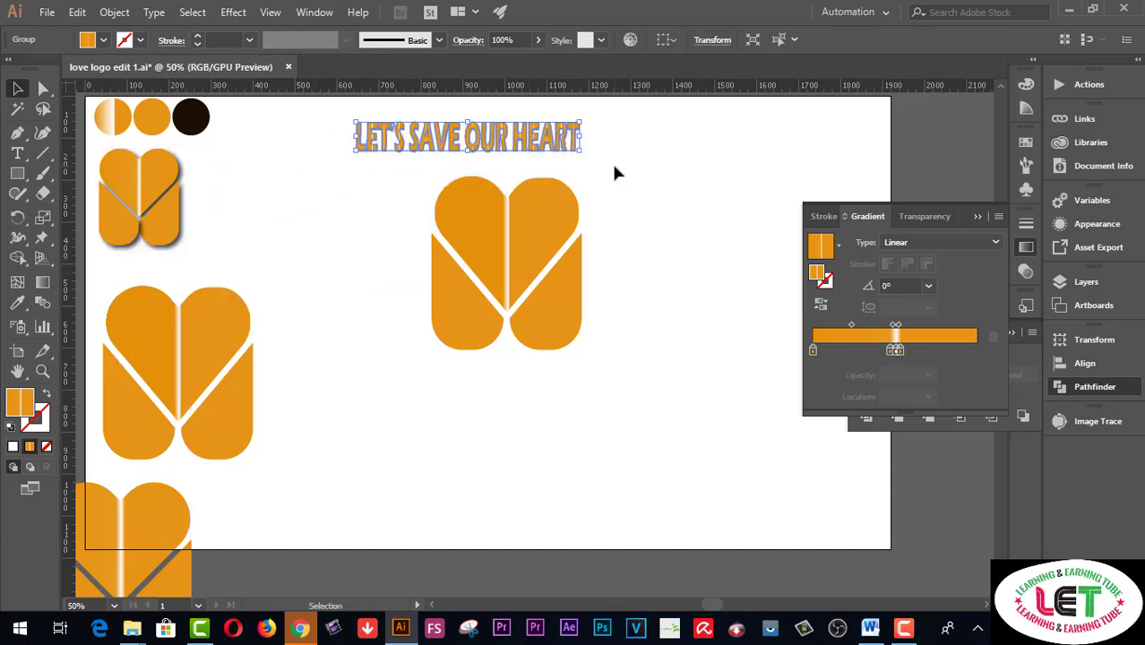
left_click(17, 153)
Step: Type 'LET'S SAVE OUR HEART' as a new text line below the centre heart
key("ctrl+a")
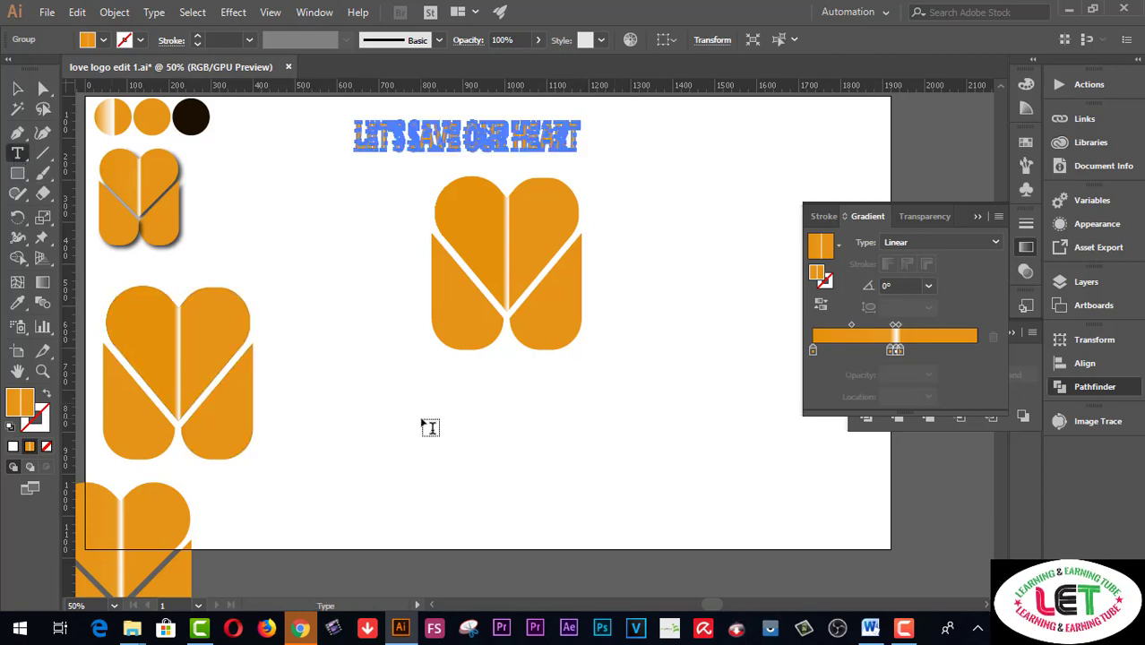
left_click(439, 377)
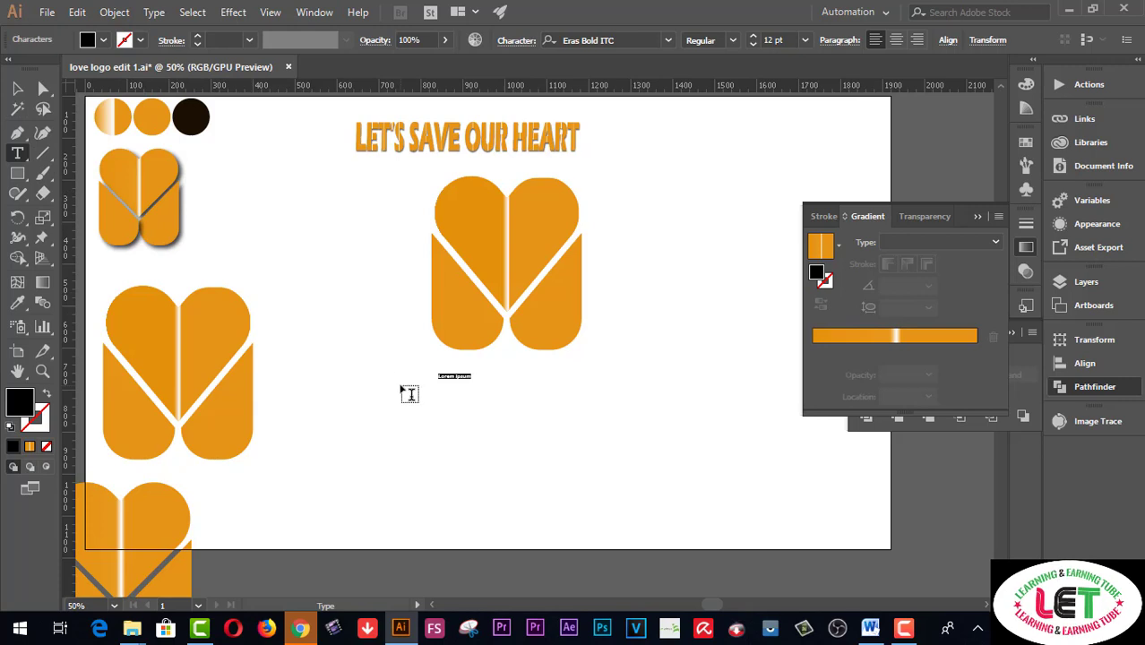
type("LET'S SAVE OUR HEART")
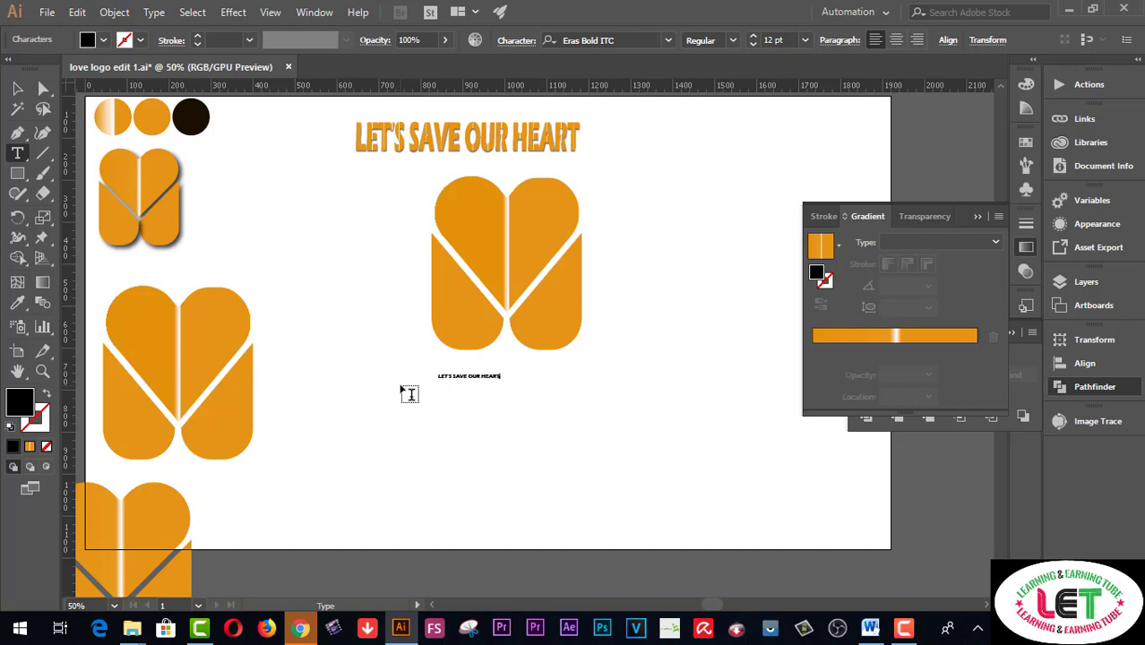
left_click(17, 88)
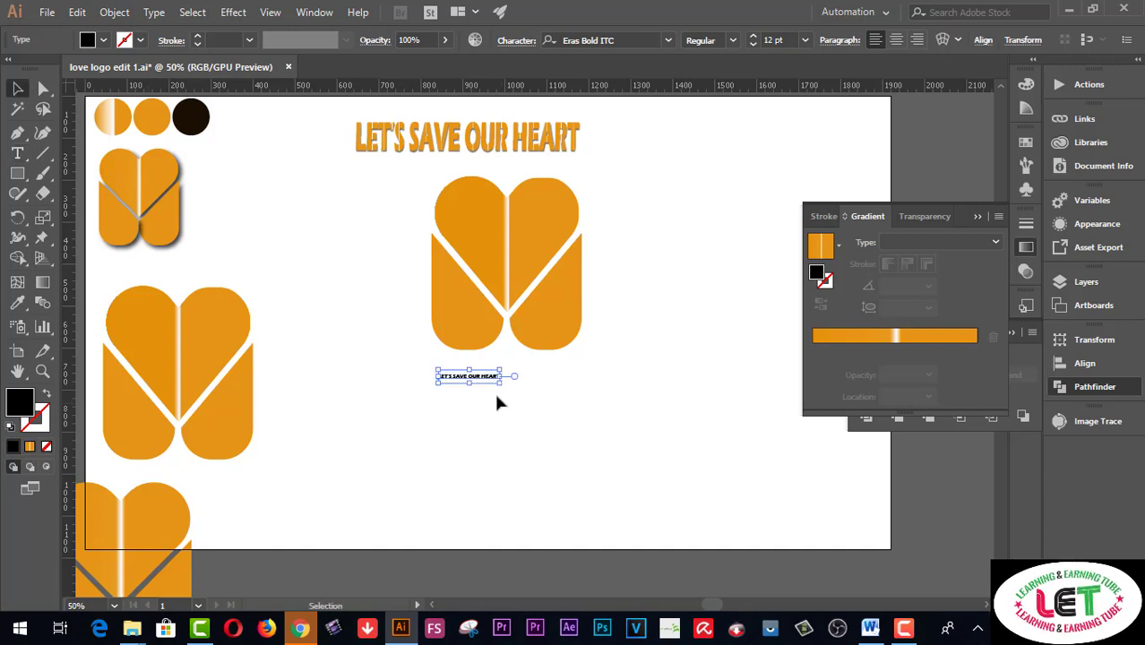
Step: Scale and stretch the caption to span the heart's width, about 77.31 pt
mouse_move(499, 384)
left_mouse_down()
mouse_move(542, 414)
mouse_move(567, 375)
mouse_move(510, 386)
left_mouse_up()
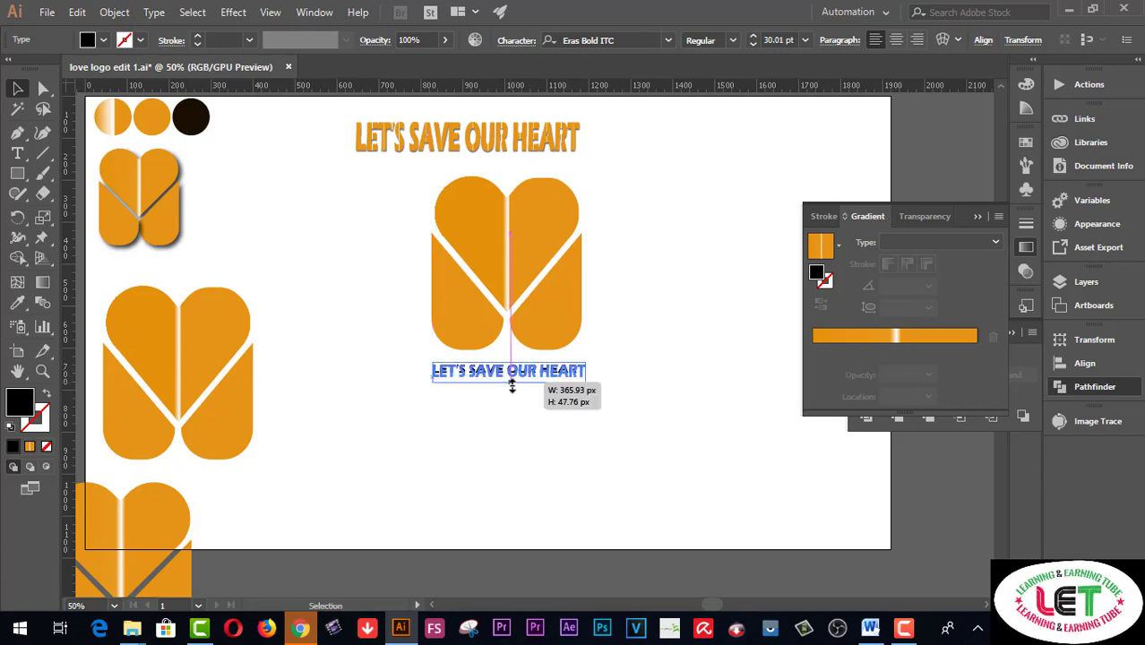
left_click_drag(587, 380, 579, 380)
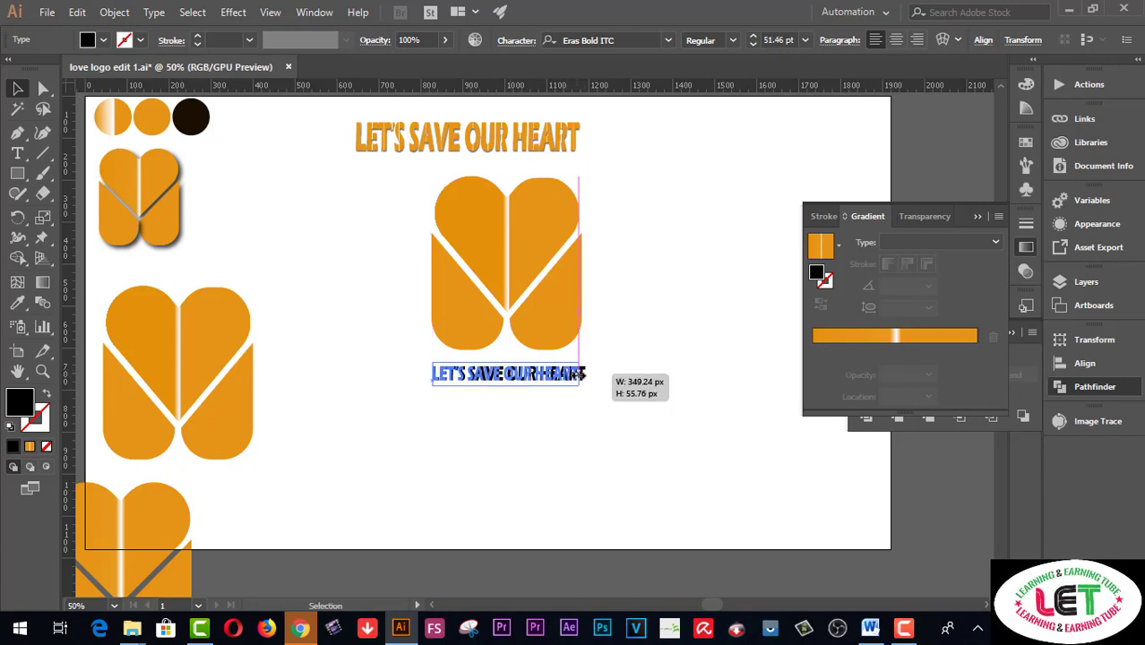
left_click_drag(432, 374, 433, 375)
left_click_drag(507, 386, 507, 397)
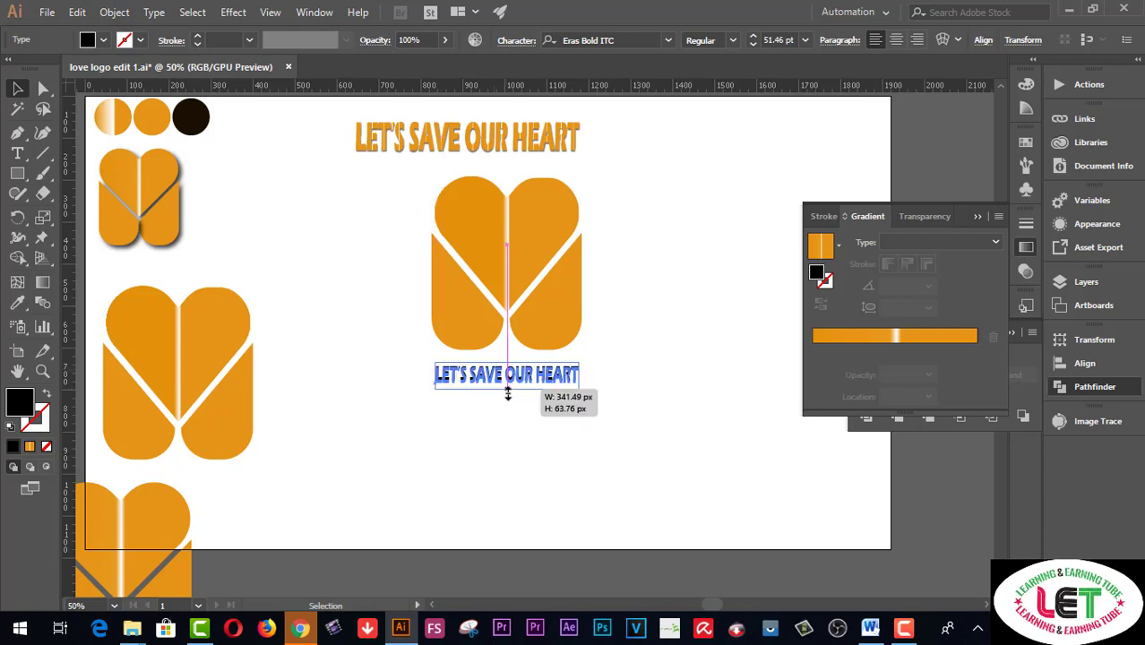
left_click_drag(583, 380, 585, 380)
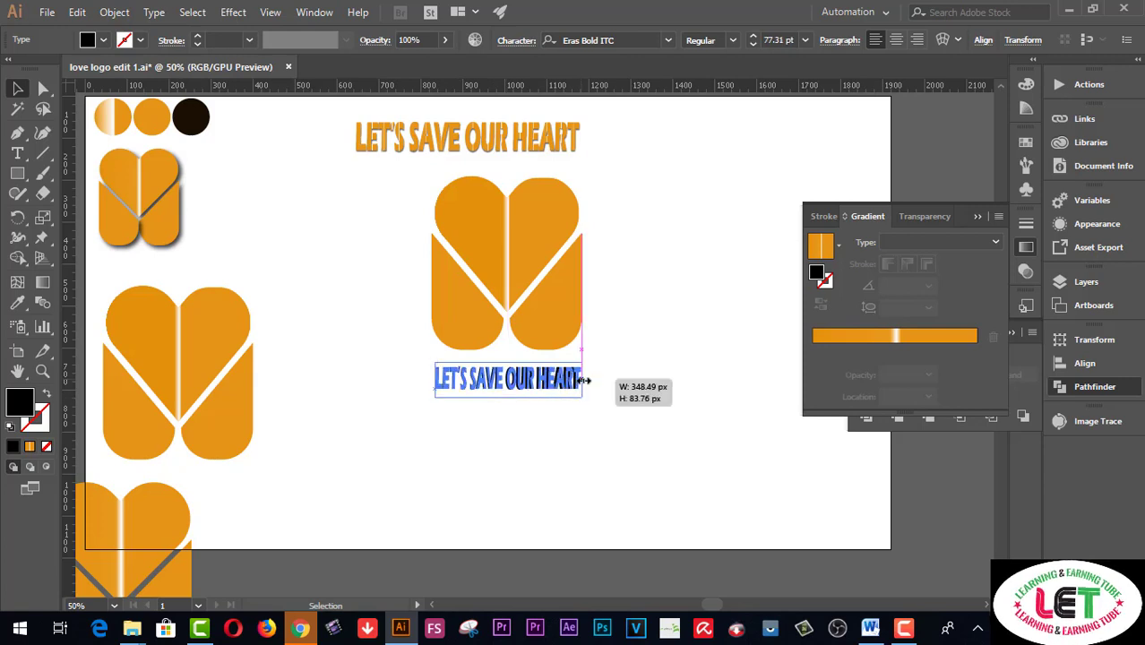
left_click_drag(434, 380, 431, 380)
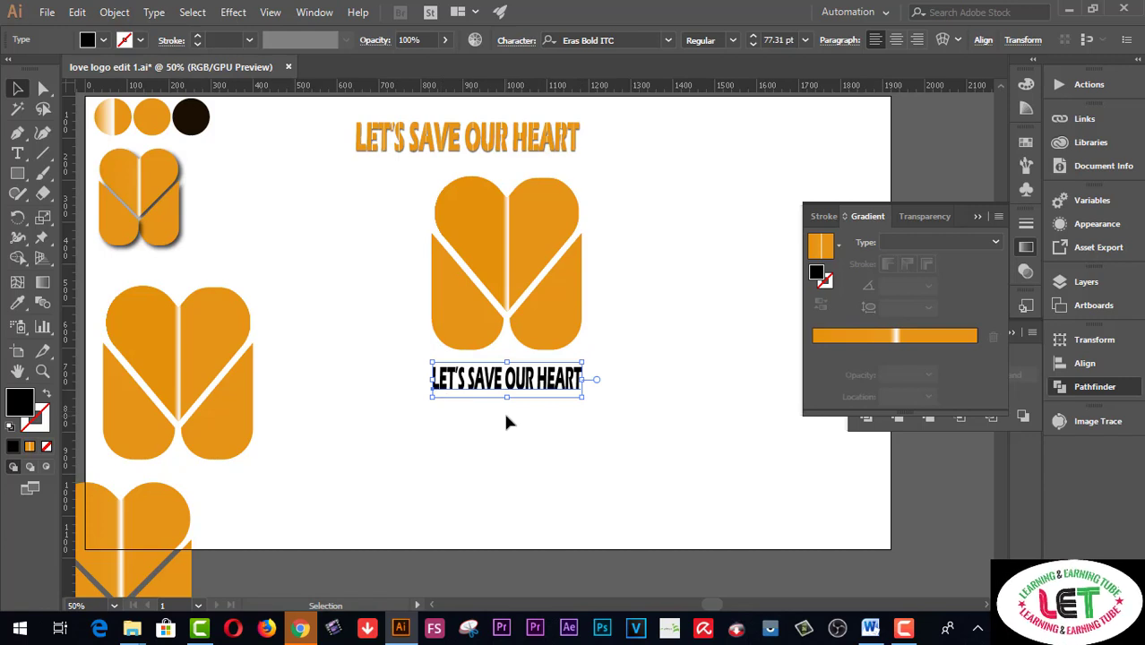
left_click(610, 437)
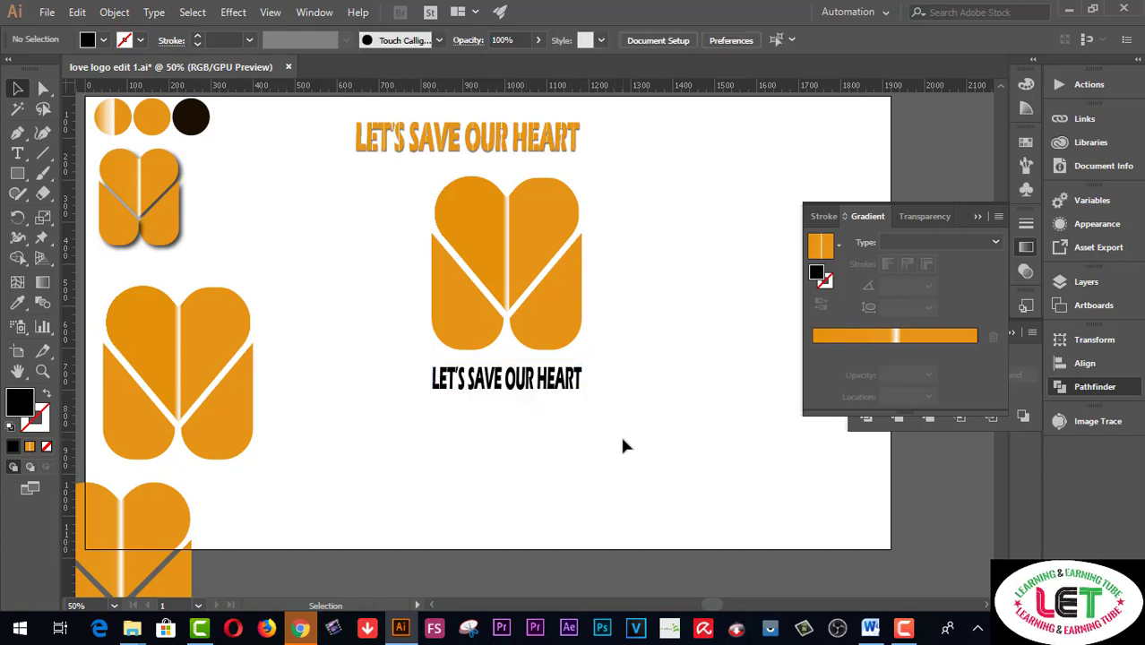
Step: Convert the black caption under the heart to outlines and reselect the outlined group
left_click(567, 386)
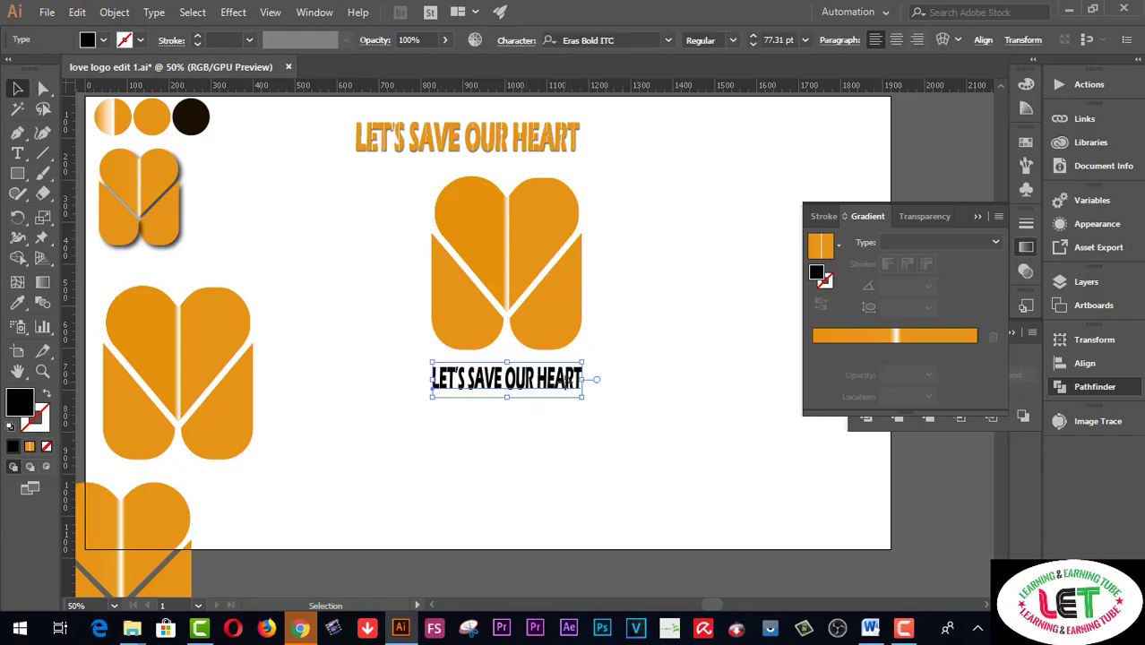
left_click(610, 426)
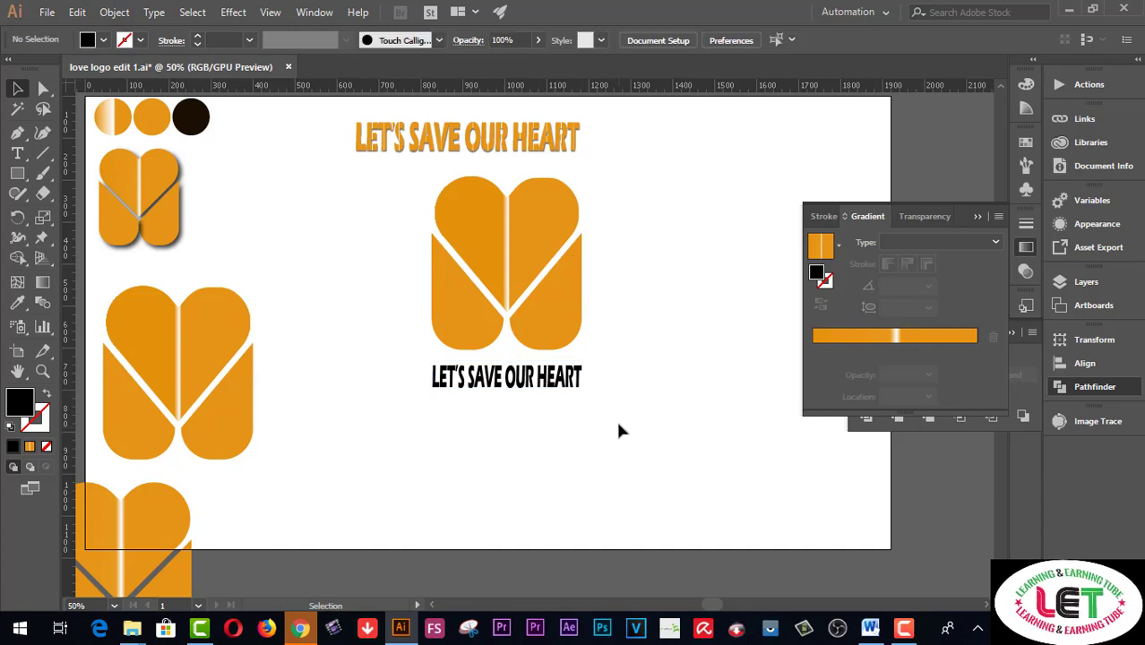
left_click_drag(618, 426, 448, 367)
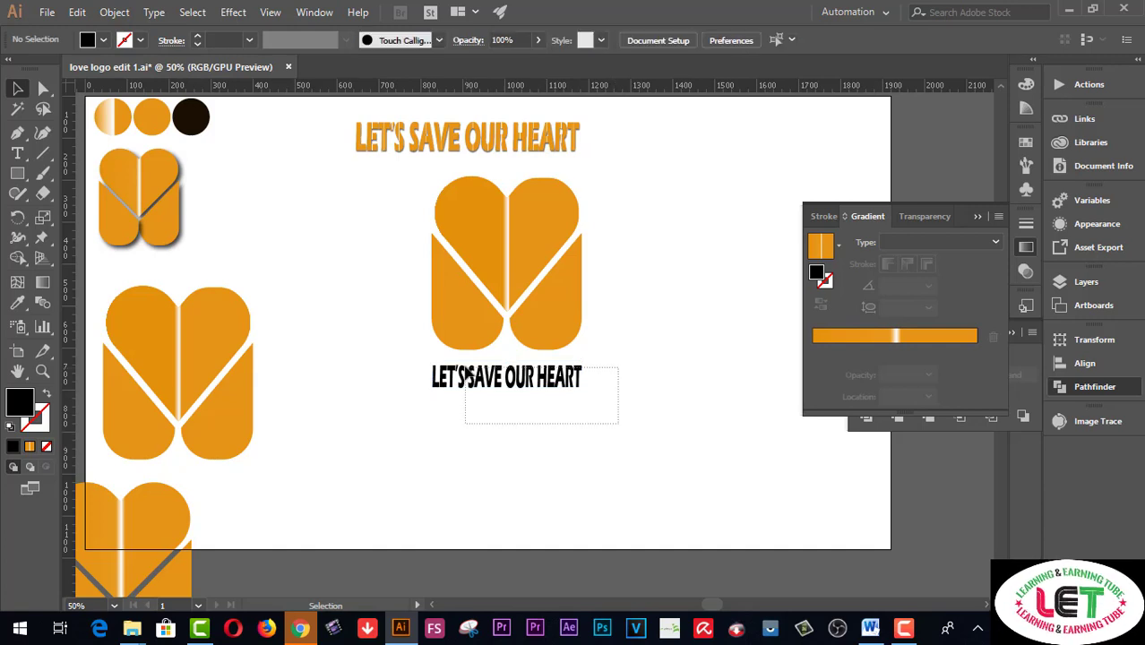
right_click(530, 383)
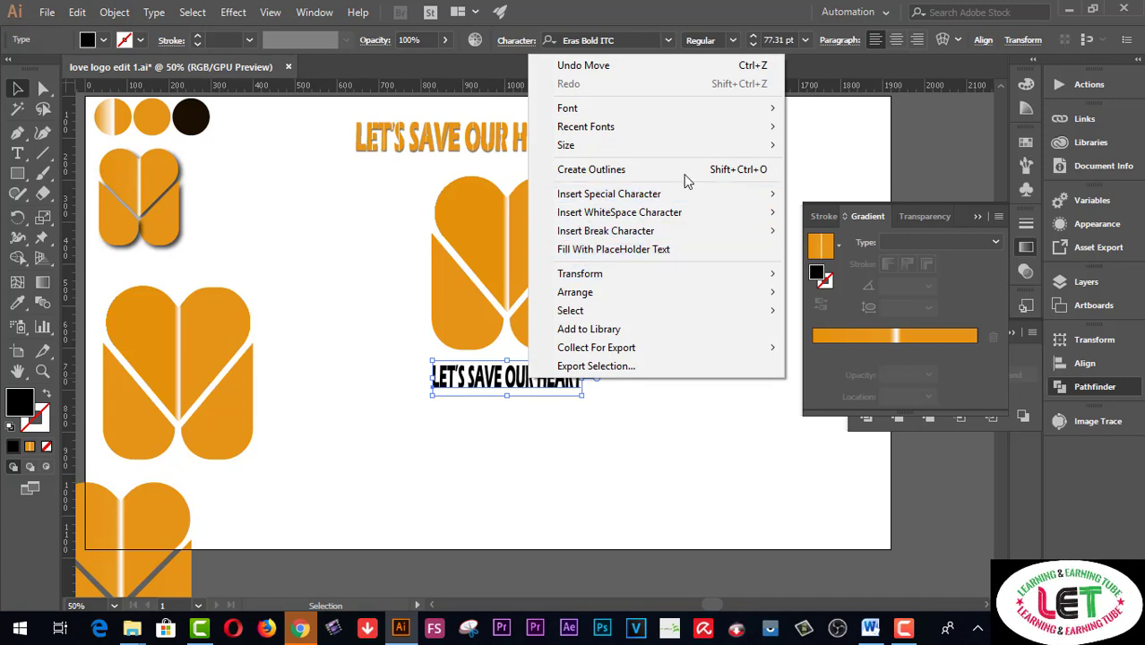
left_click(584, 173)
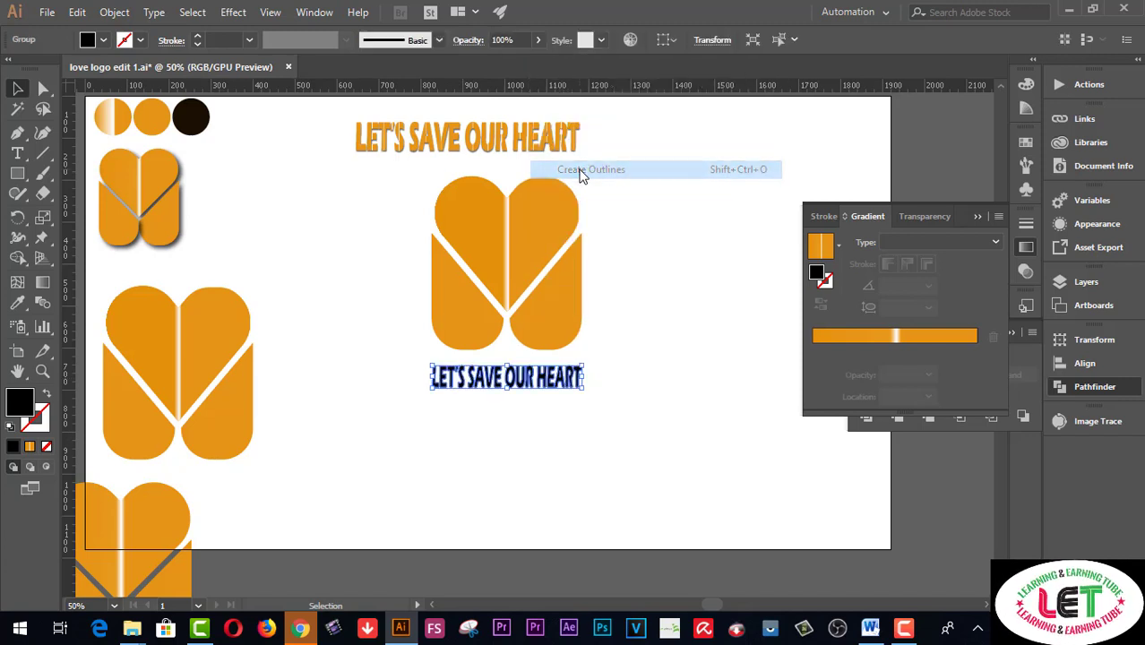
left_click(580, 416)
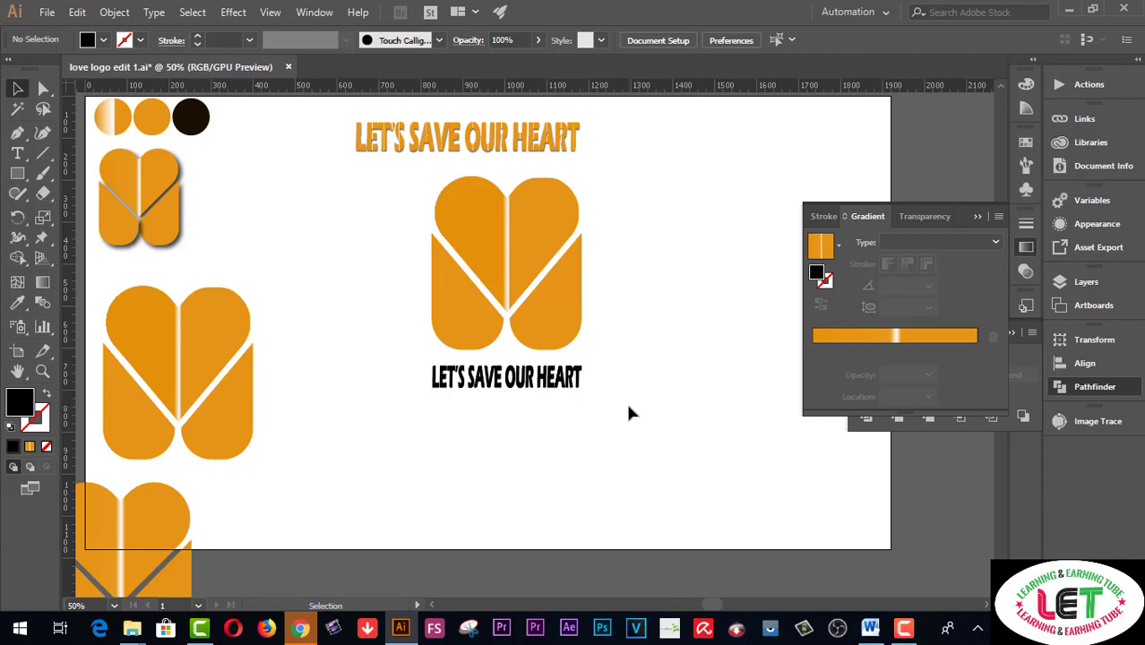
left_click_drag(625, 403, 417, 382)
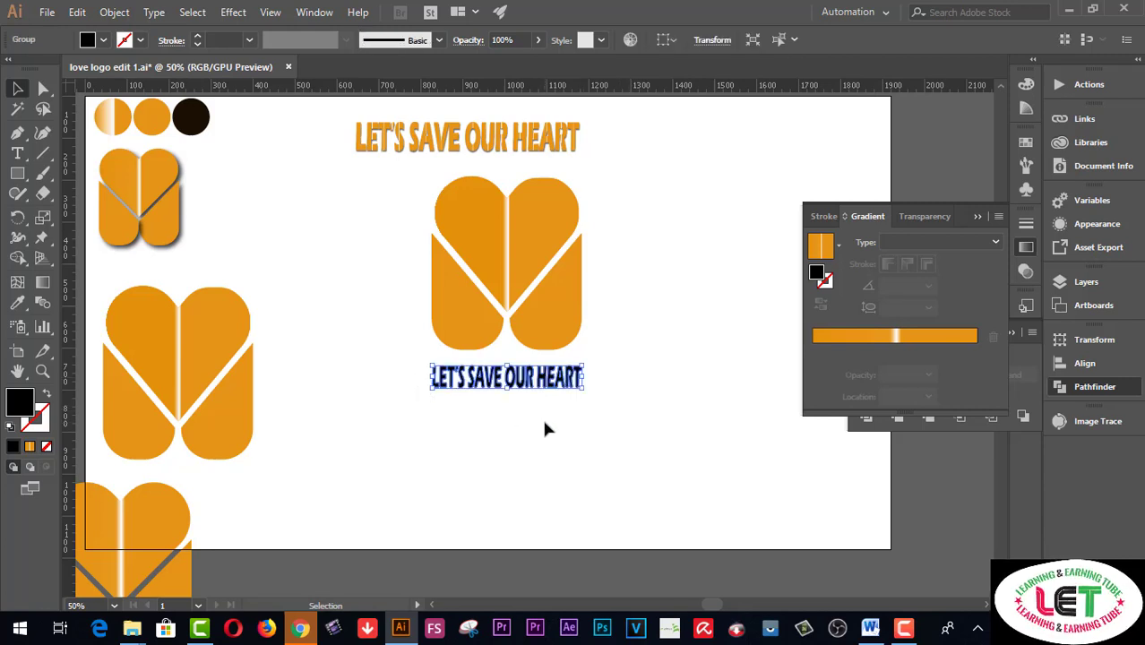
Step: Try copying the gradient circle's fill onto the caption with the Eyedropper, then reselect the caption
left_click(17, 303)
left_click(115, 153)
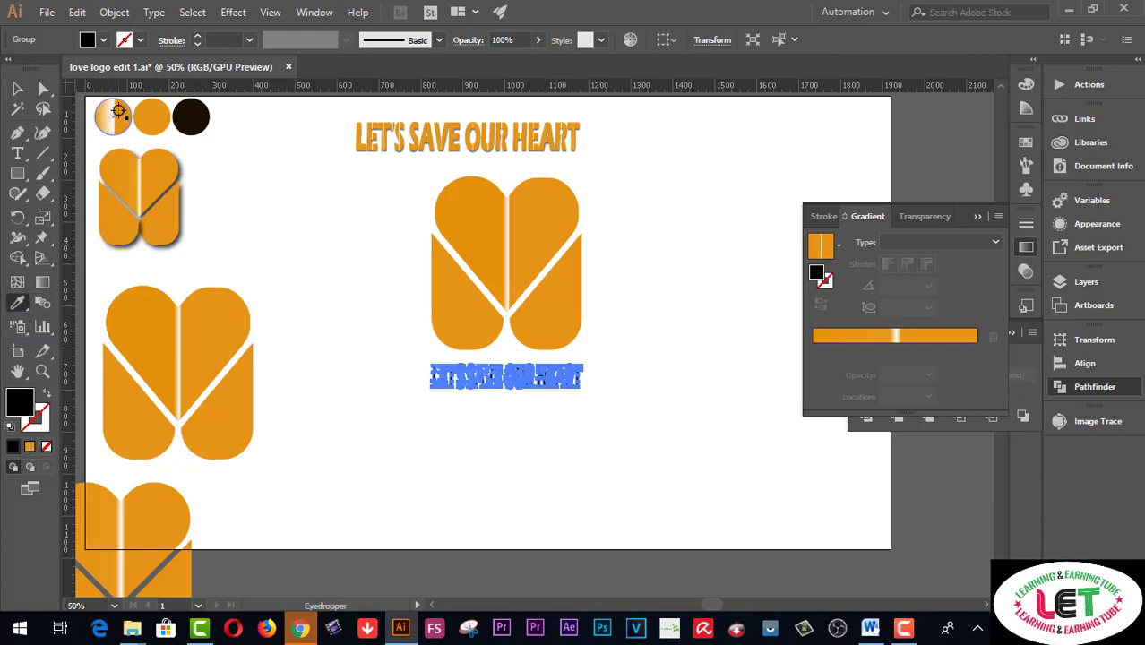
left_click(119, 111)
key("v")
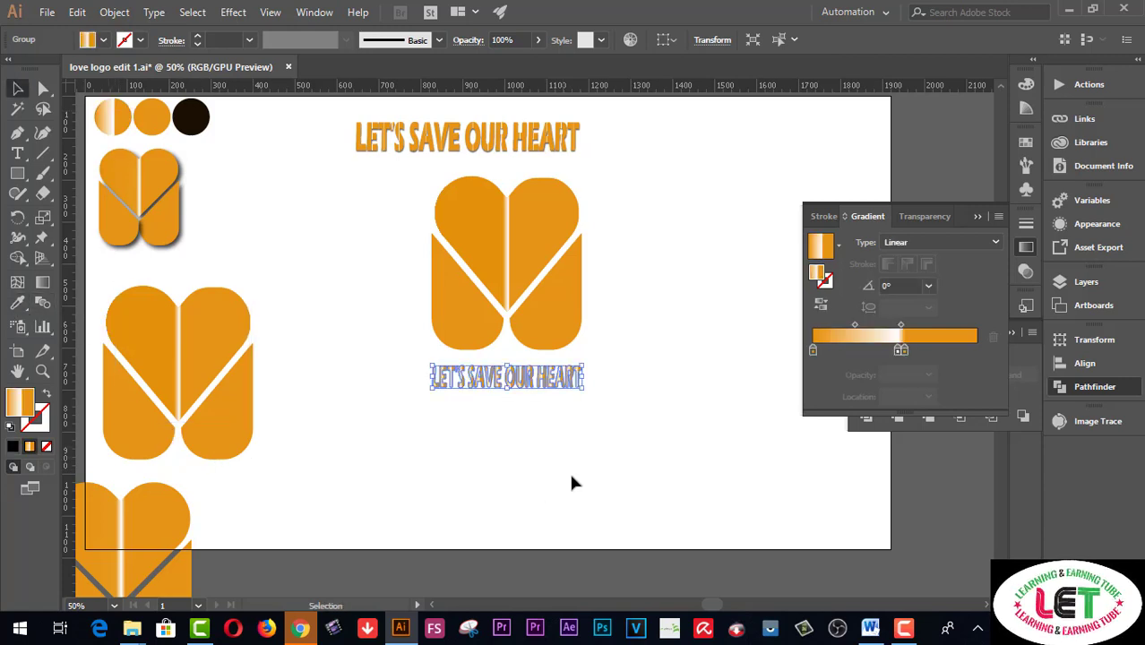
left_click(588, 477)
left_click(543, 381)
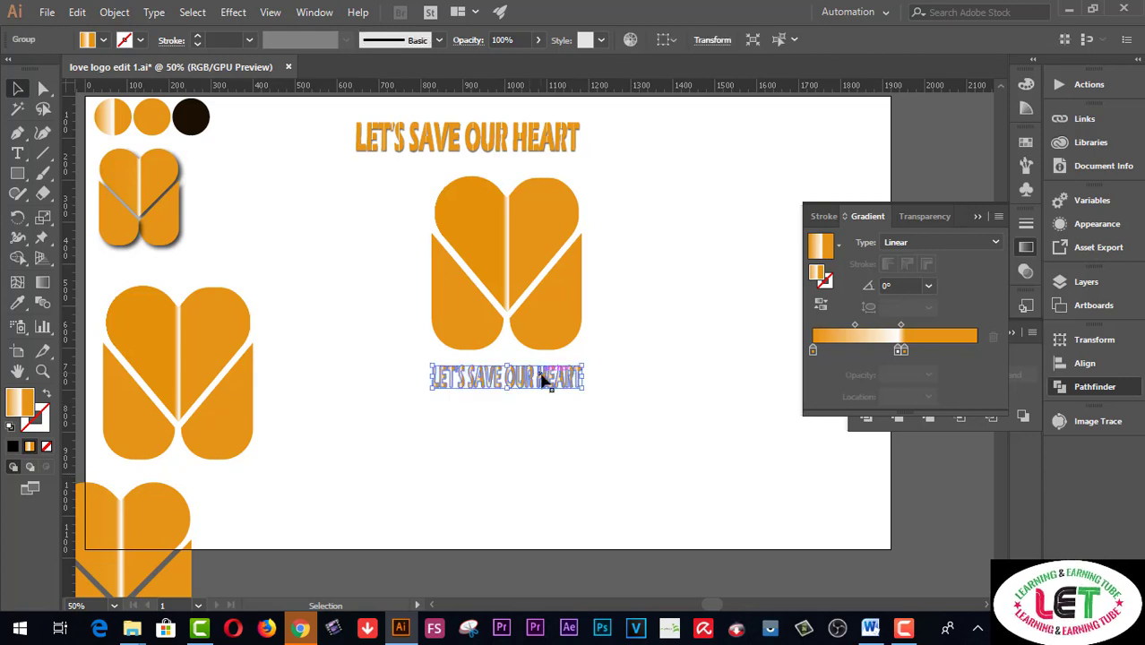
Step: Eyedrop the small heart's flat orange onto the caption and deselect to check it
left_click(17, 303)
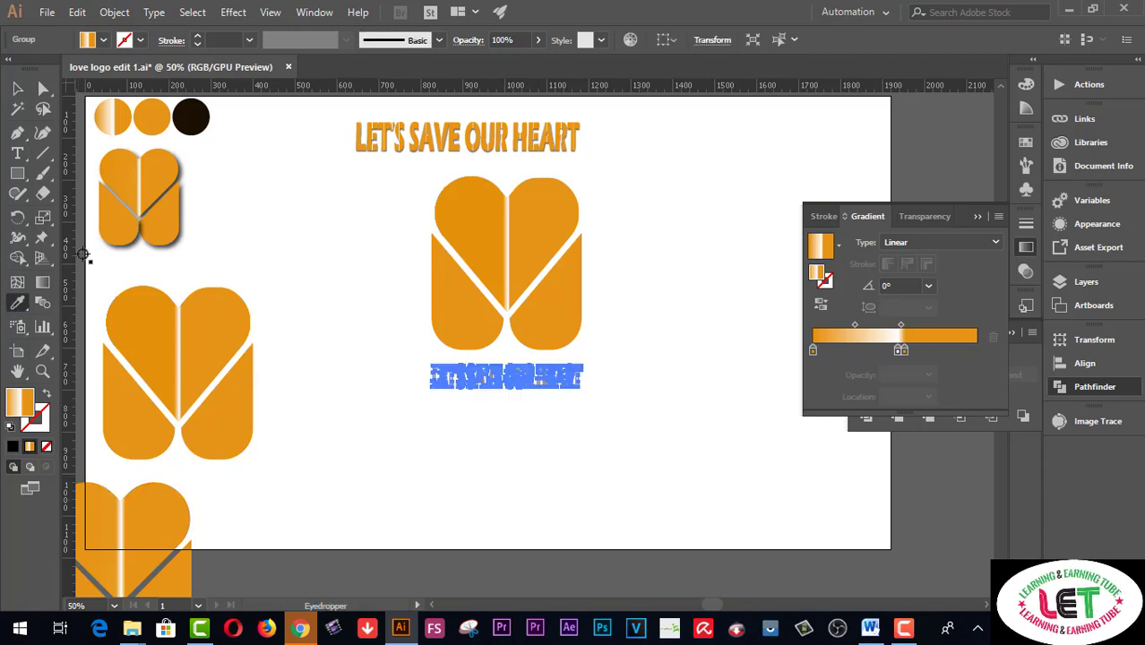
left_click(167, 221)
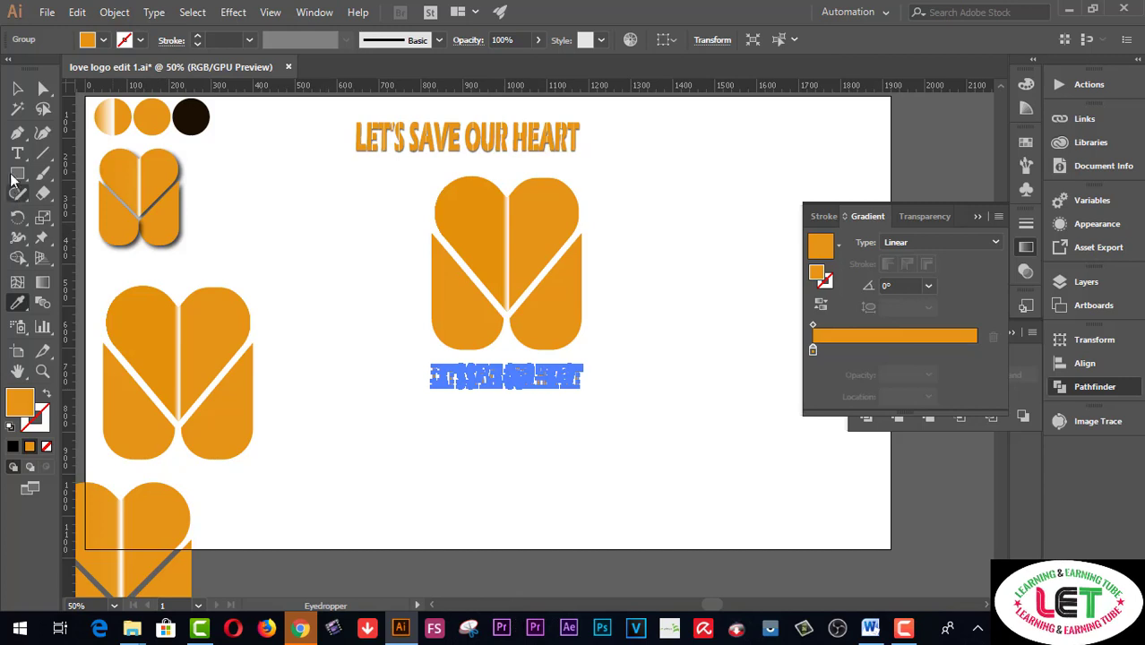
left_click(16, 89)
left_click(248, 181)
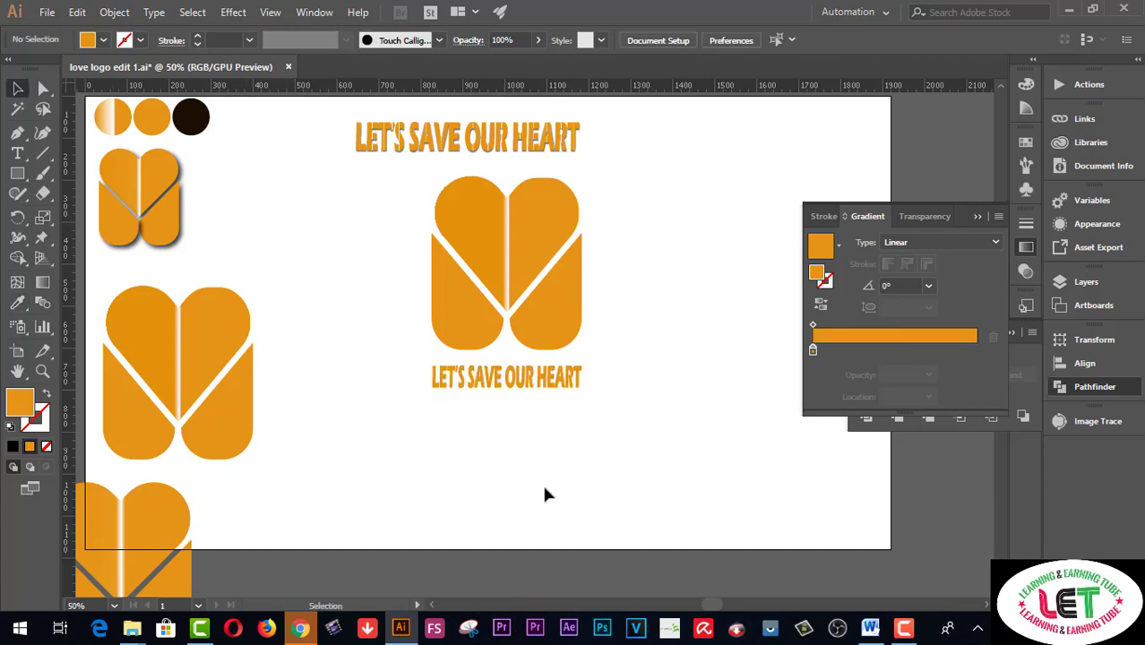
left_click(560, 382)
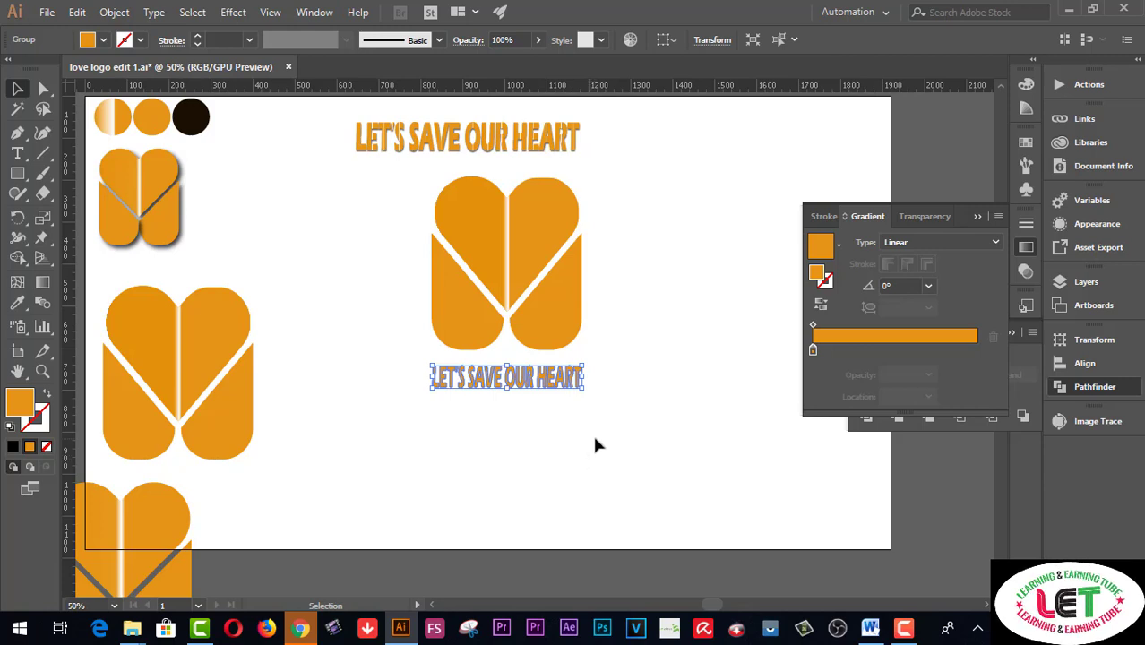
left_click(593, 434)
Step: Select the central heart logo group on its own
left_click_drag(620, 434, 435, 284)
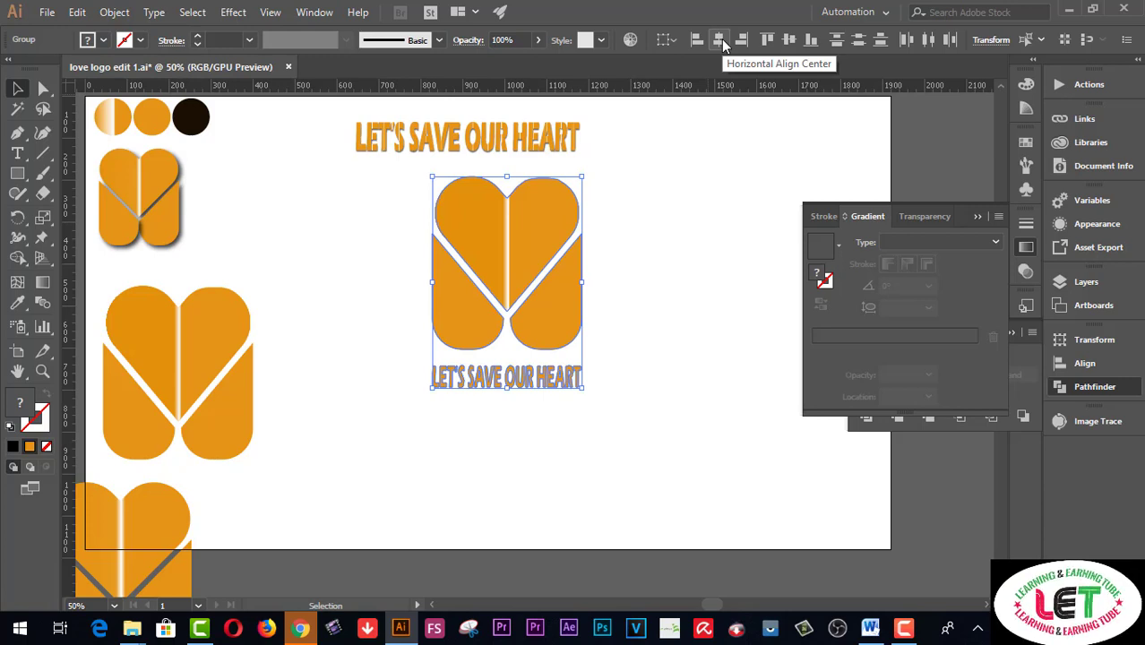
left_click(670, 384)
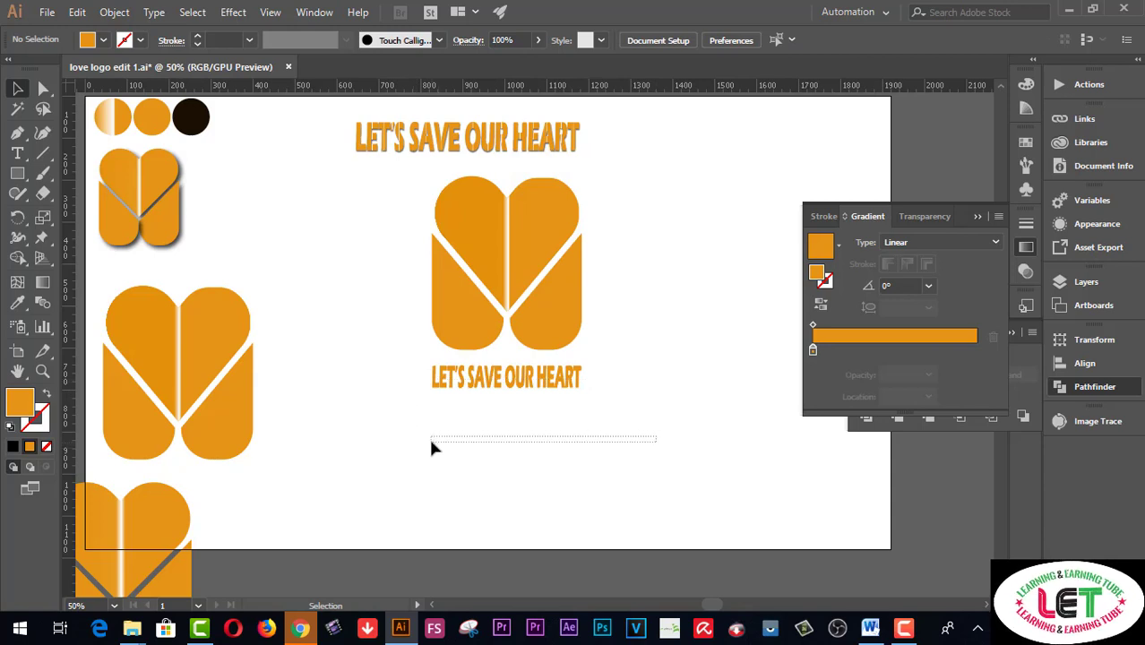
left_click_drag(555, 435, 429, 447)
left_click(439, 255)
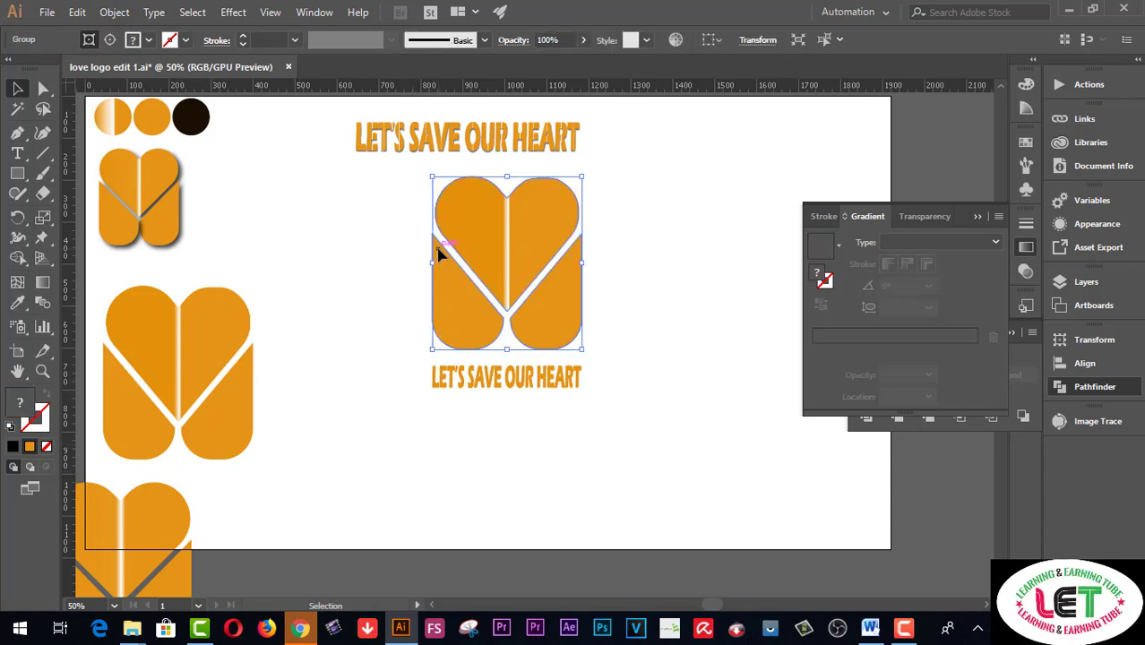
Step: Zoom in on the heart to full size and reselect the whole heart group
left_click(42, 371)
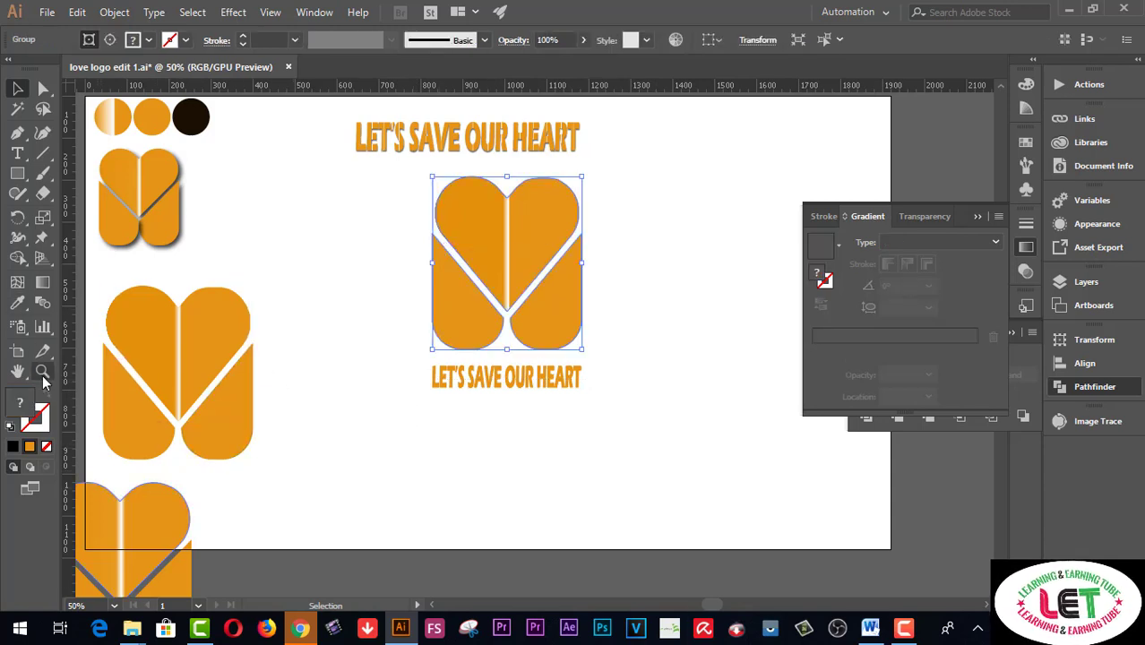
left_click(581, 354)
left_click(450, 320)
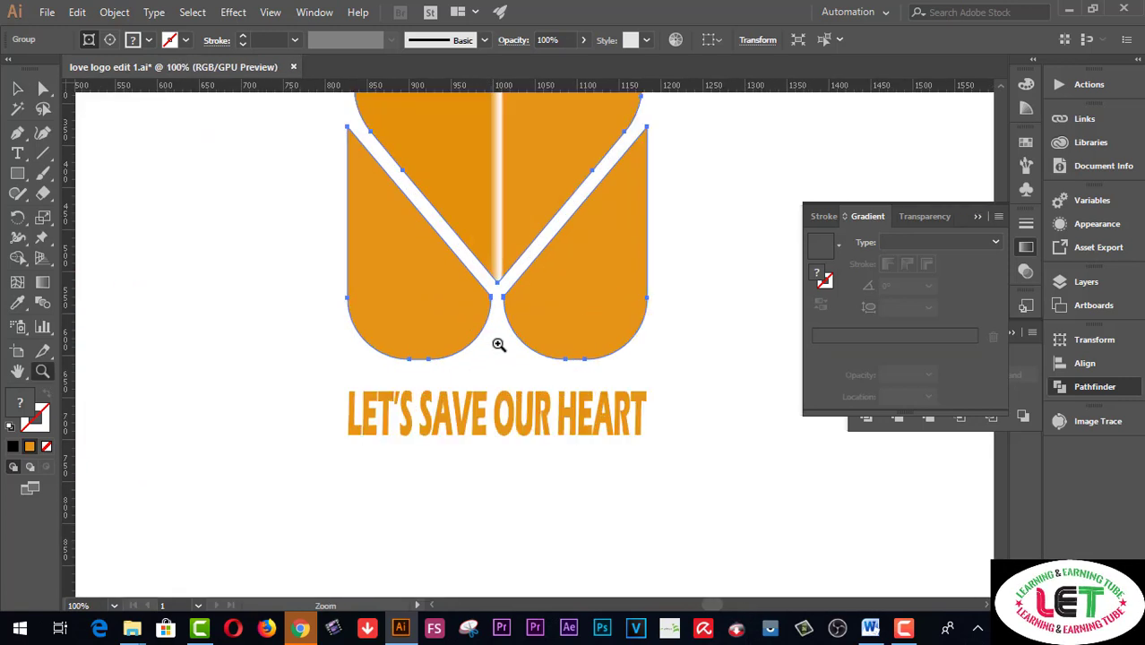
scroll(520, 345, "up", 2)
left_click(17, 88)
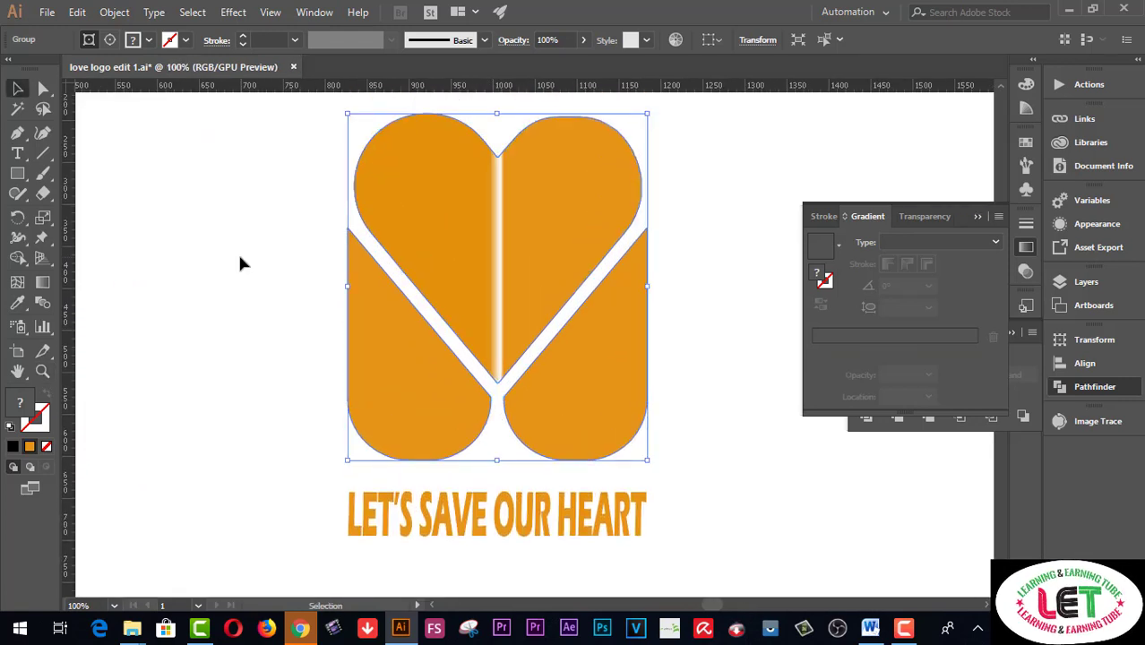
left_click_drag(237, 223, 664, 363)
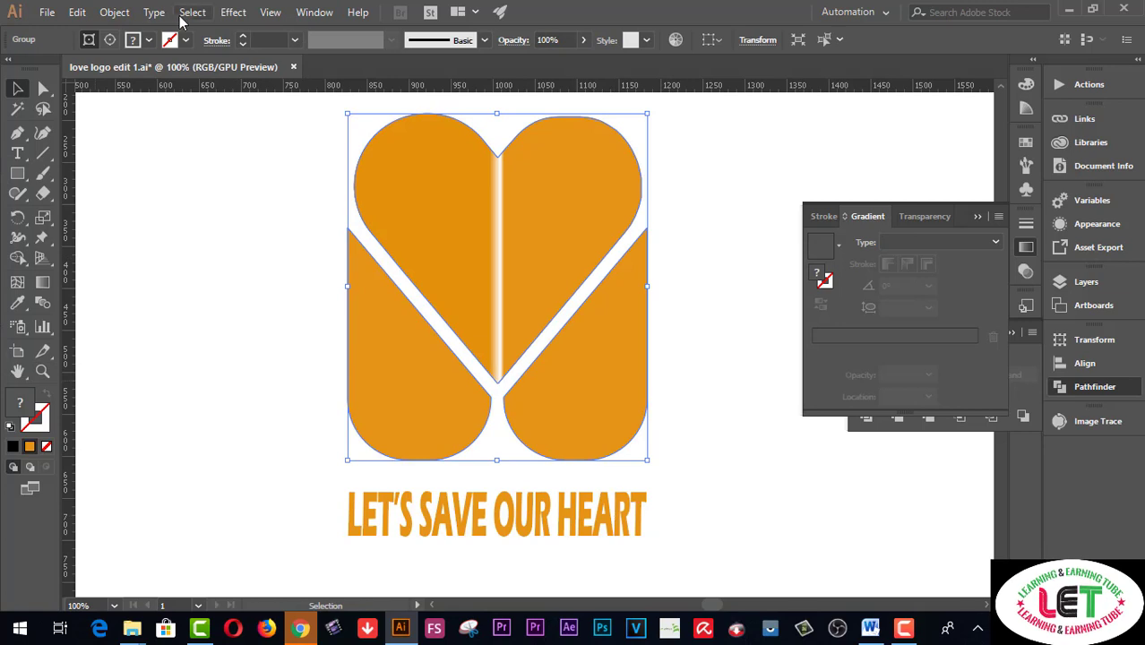
Step: Add a previewed Drop Shadow to the heart with a 4 px blur
left_click(232, 12)
mouse_move(255, 201)
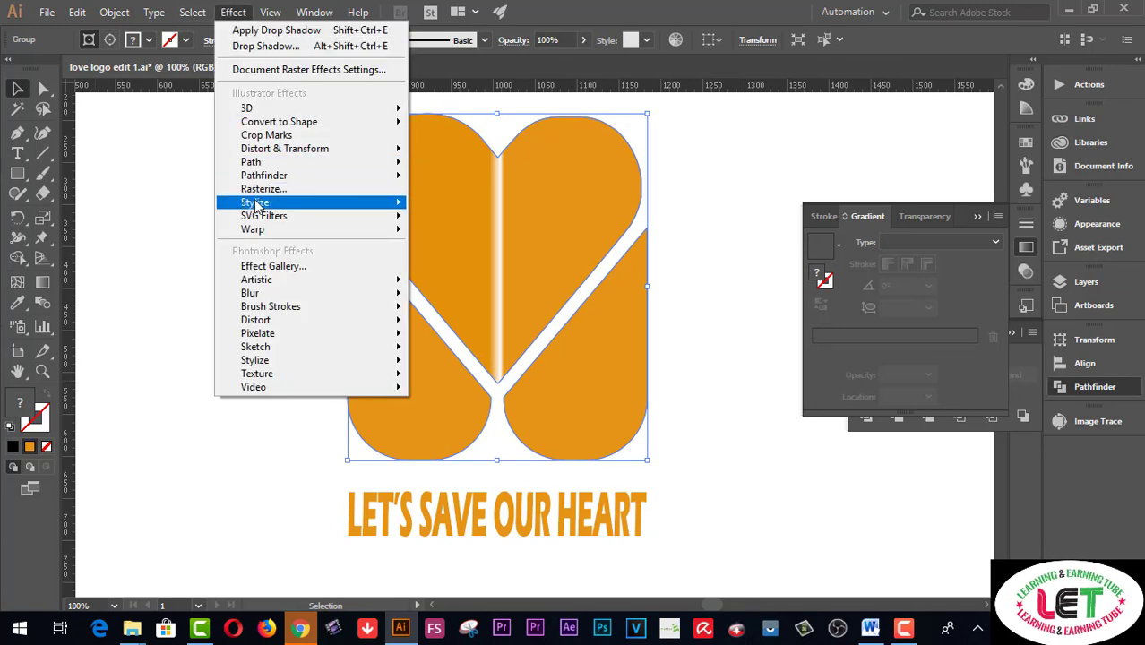
left_click(437, 207)
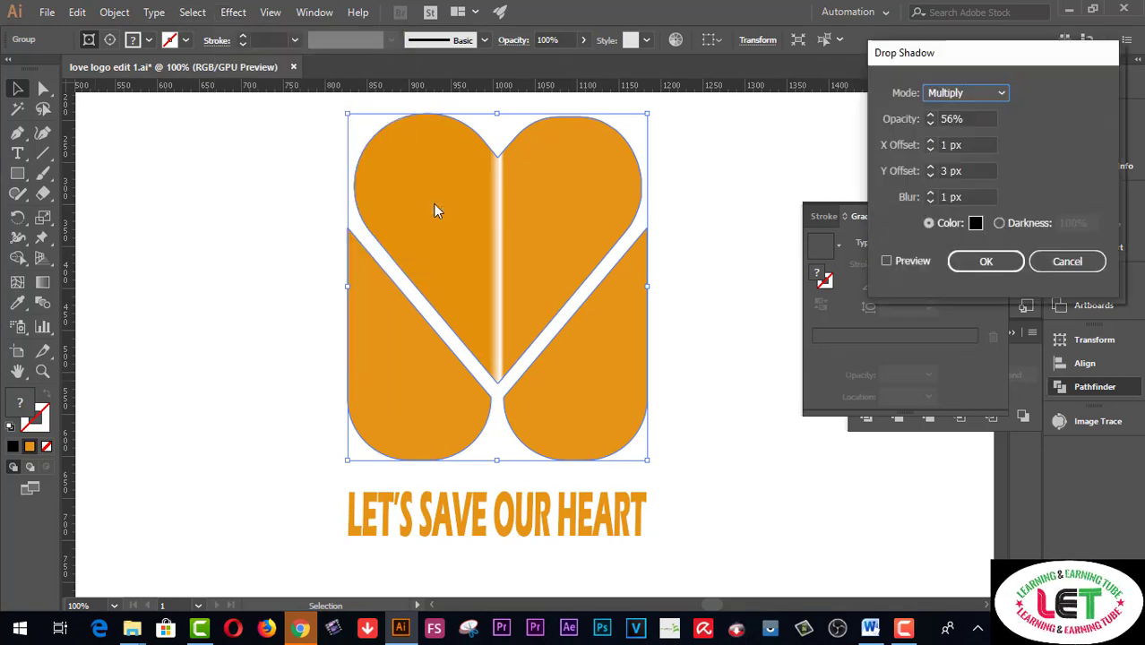
left_click(887, 261)
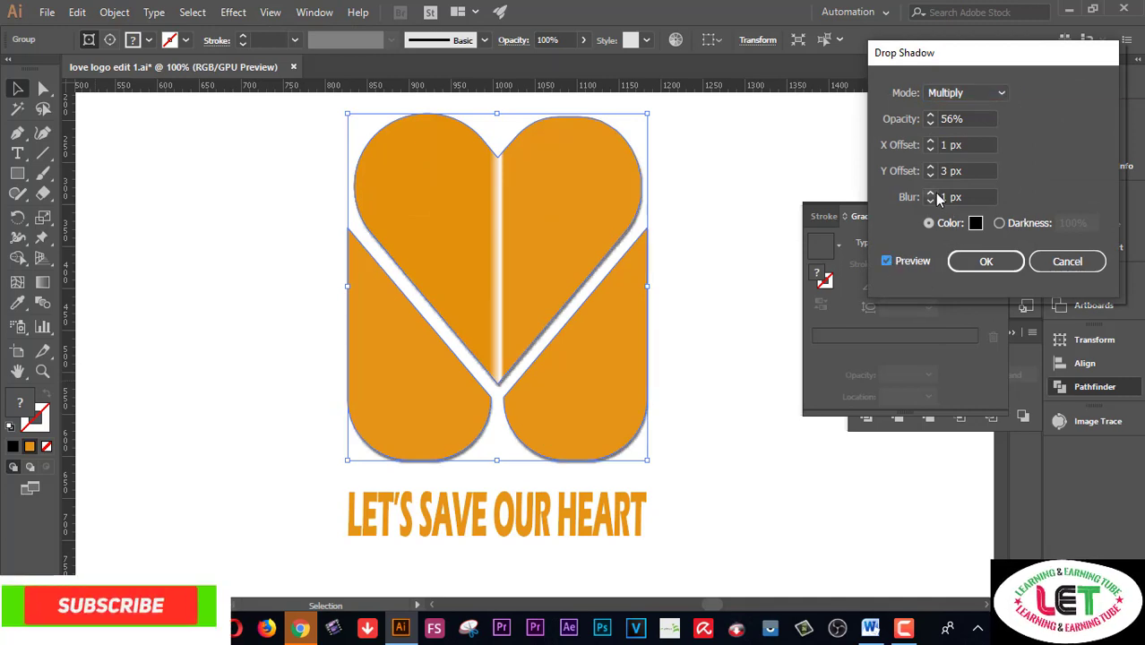
left_click(931, 192)
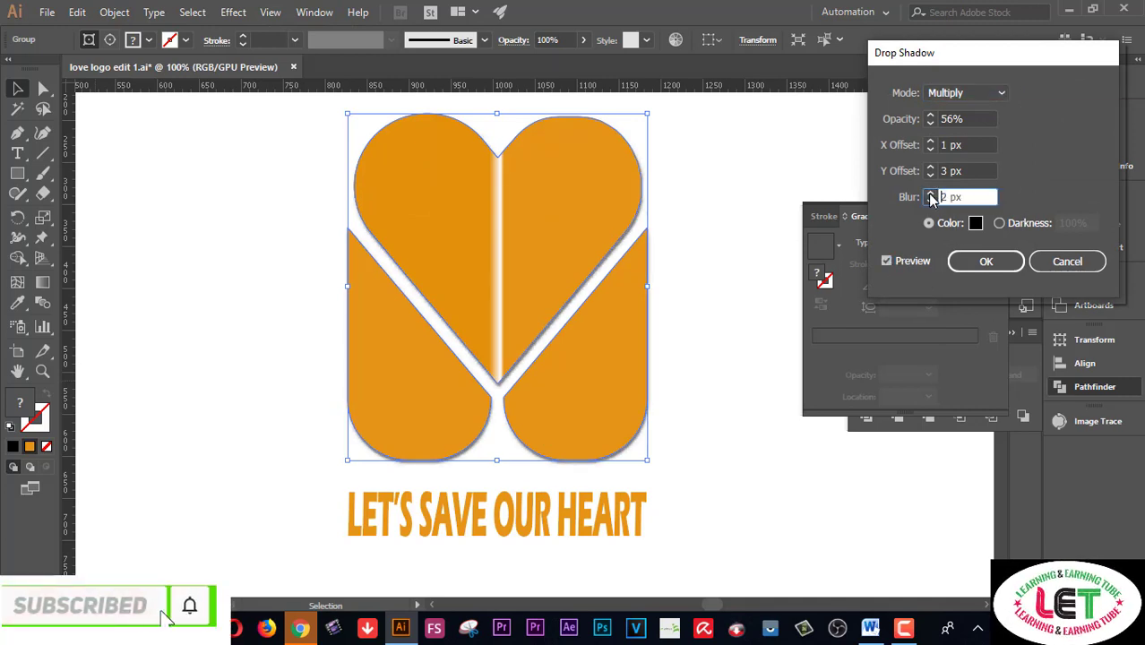
left_click(931, 194)
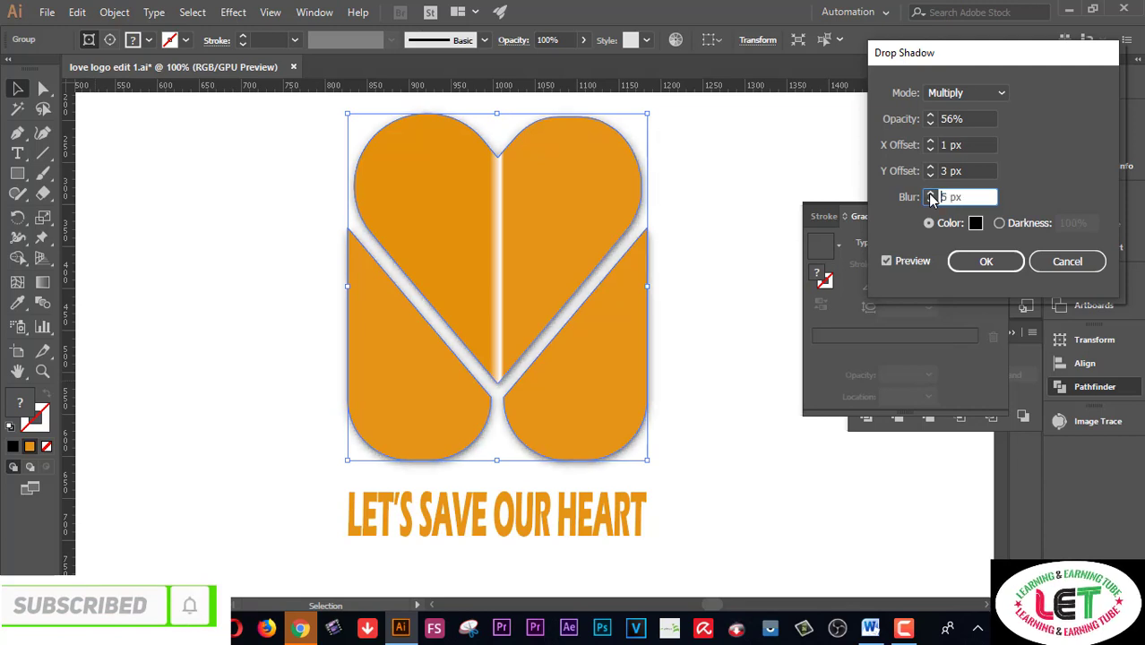
left_click(930, 202)
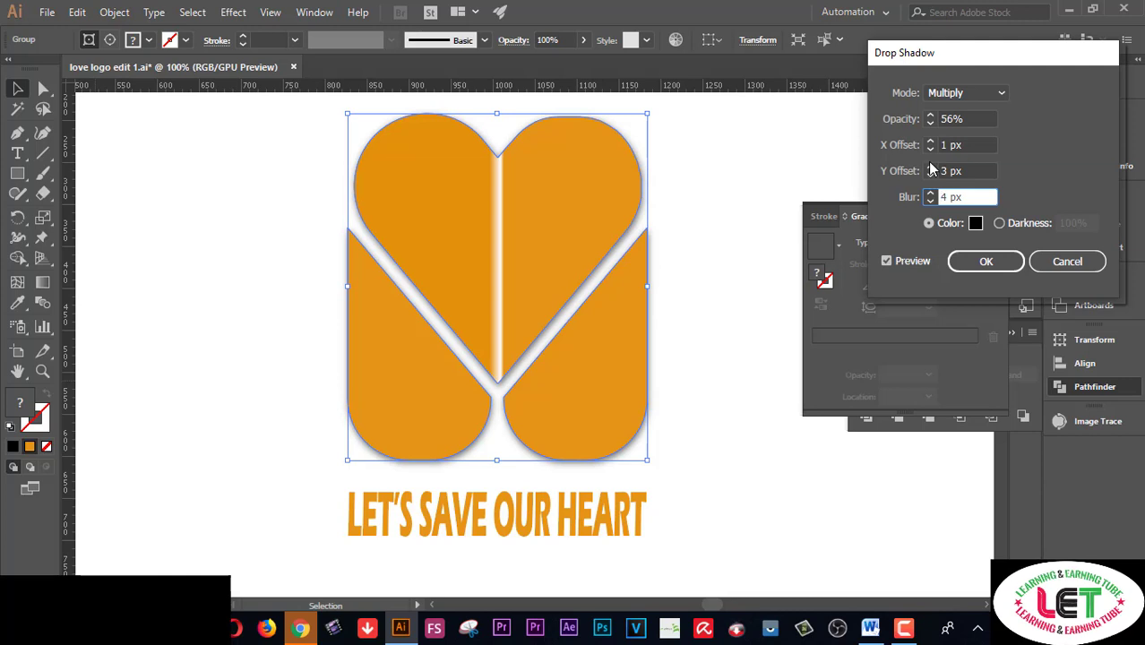
Step: Offset the heart's shadow 6 px right and 5 px down and apply it
left_click(930, 167)
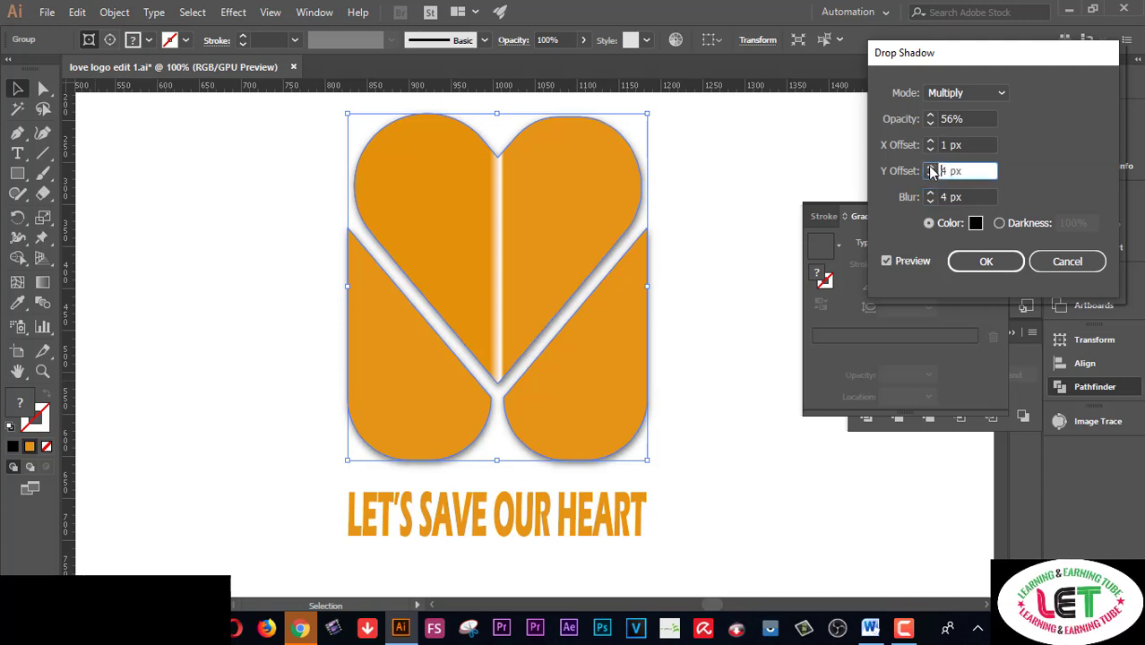
left_click(932, 141)
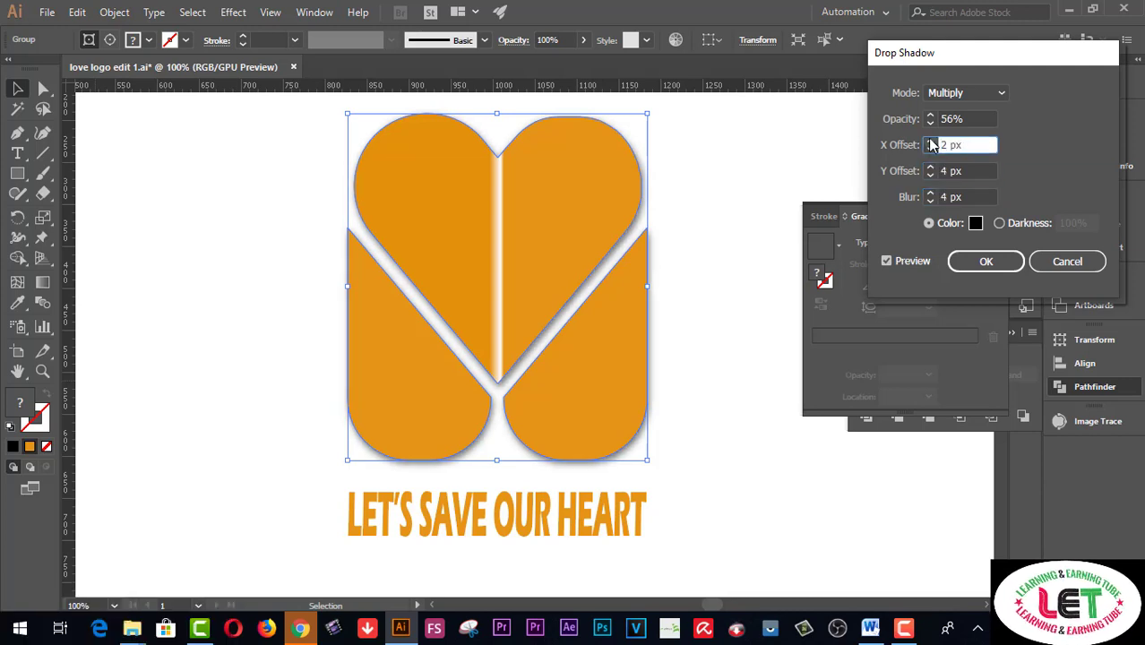
left_click(931, 140)
left_click(931, 141)
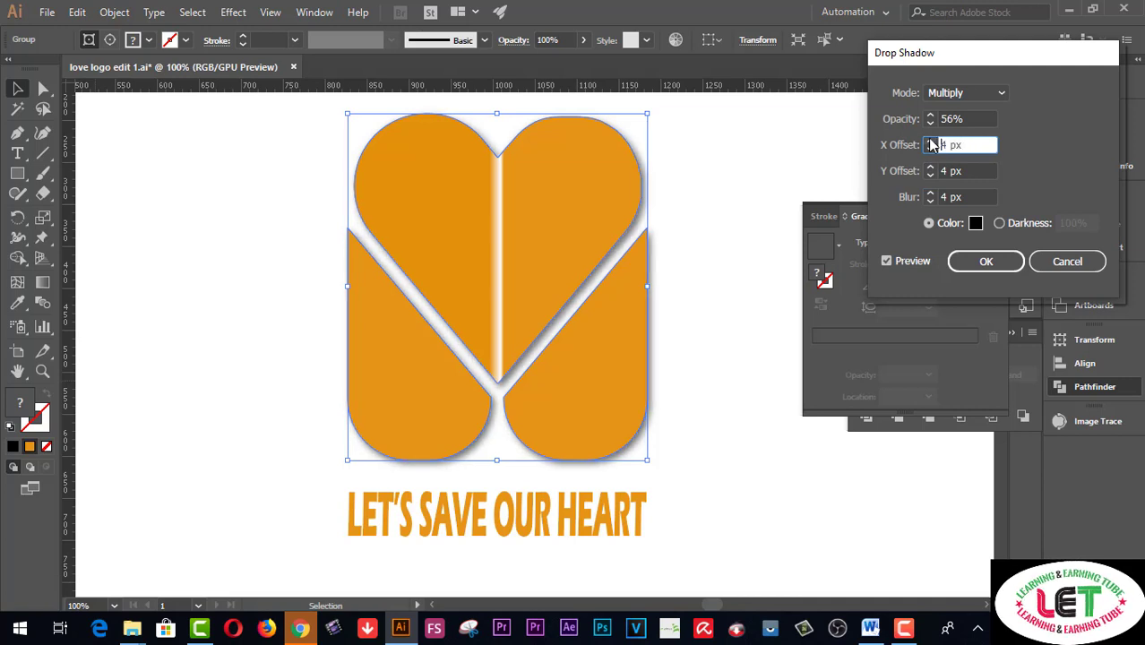
left_click(931, 141)
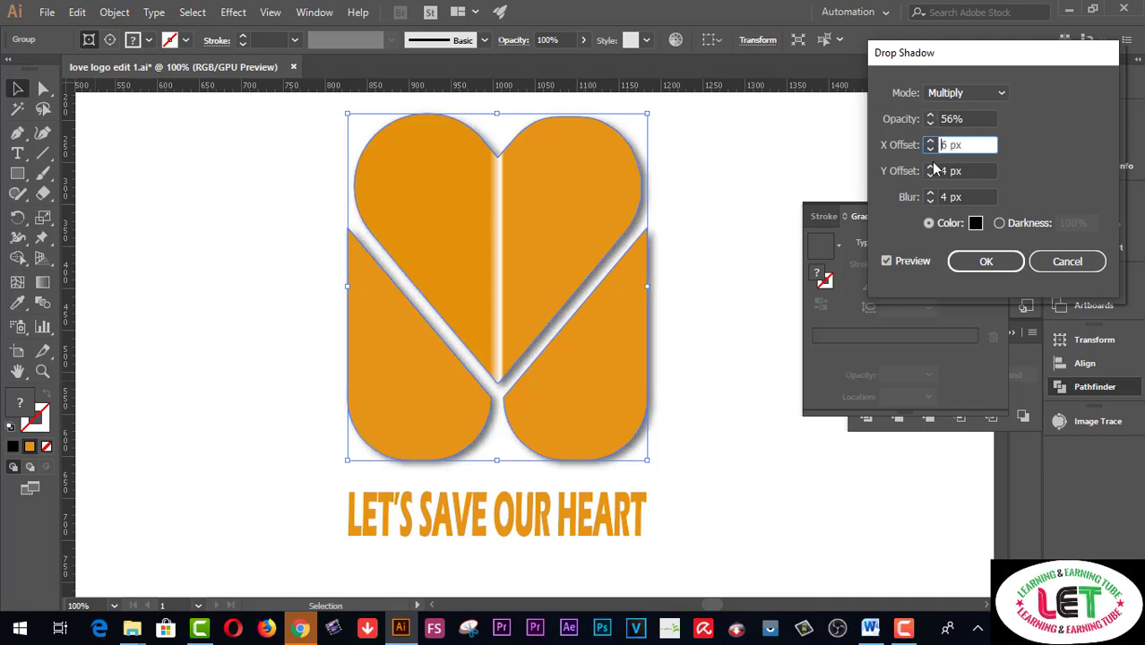
left_click(931, 167)
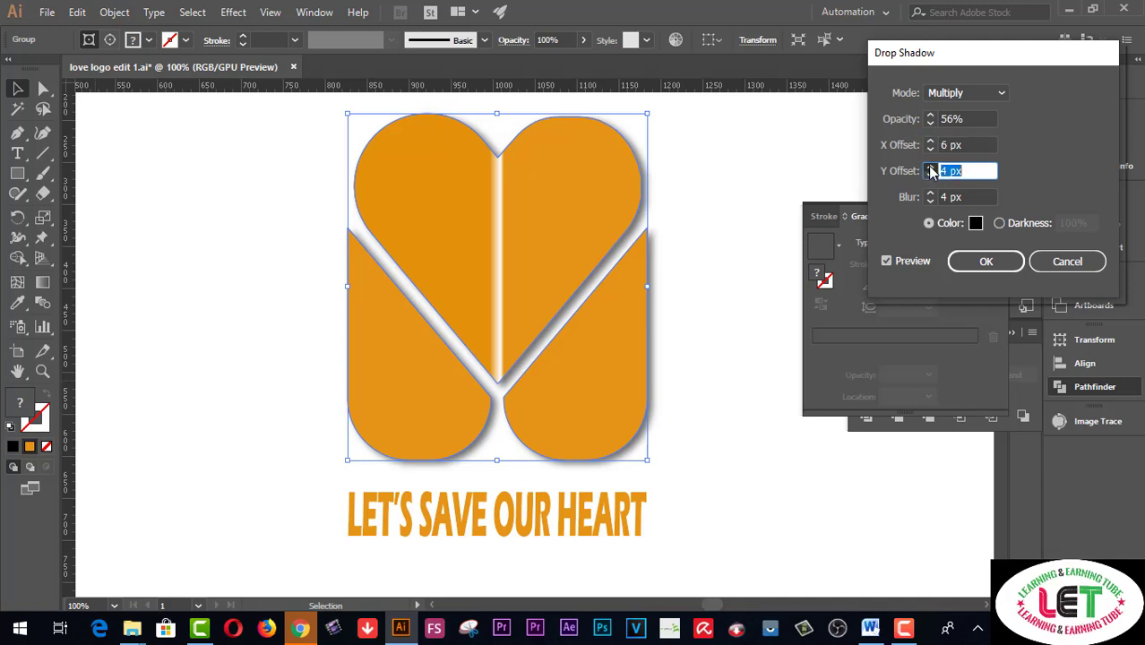
left_click(961, 260)
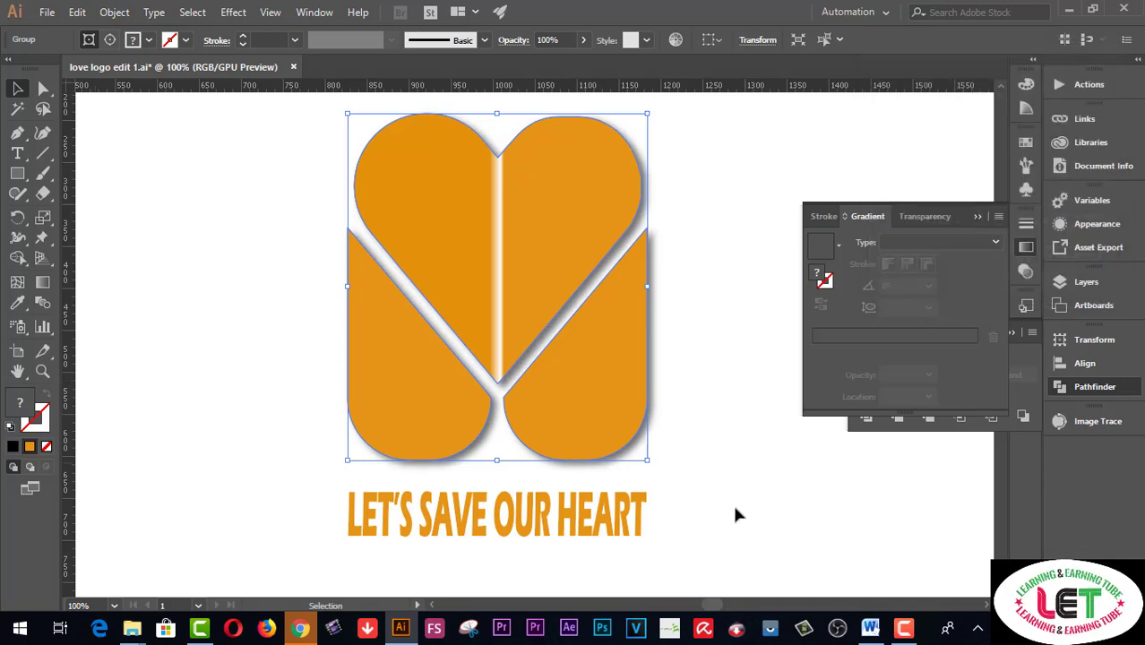
left_click_drag(728, 507, 318, 530)
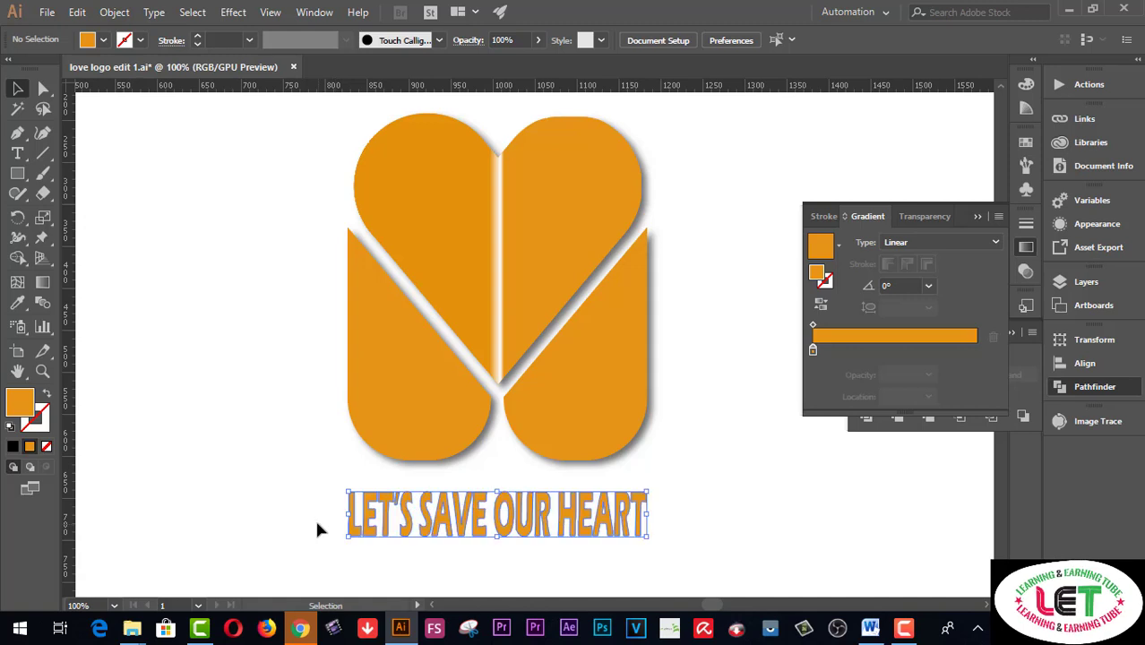
Step: Add a previewed Drop Shadow to the caption with an 8 px blur
left_click(232, 13)
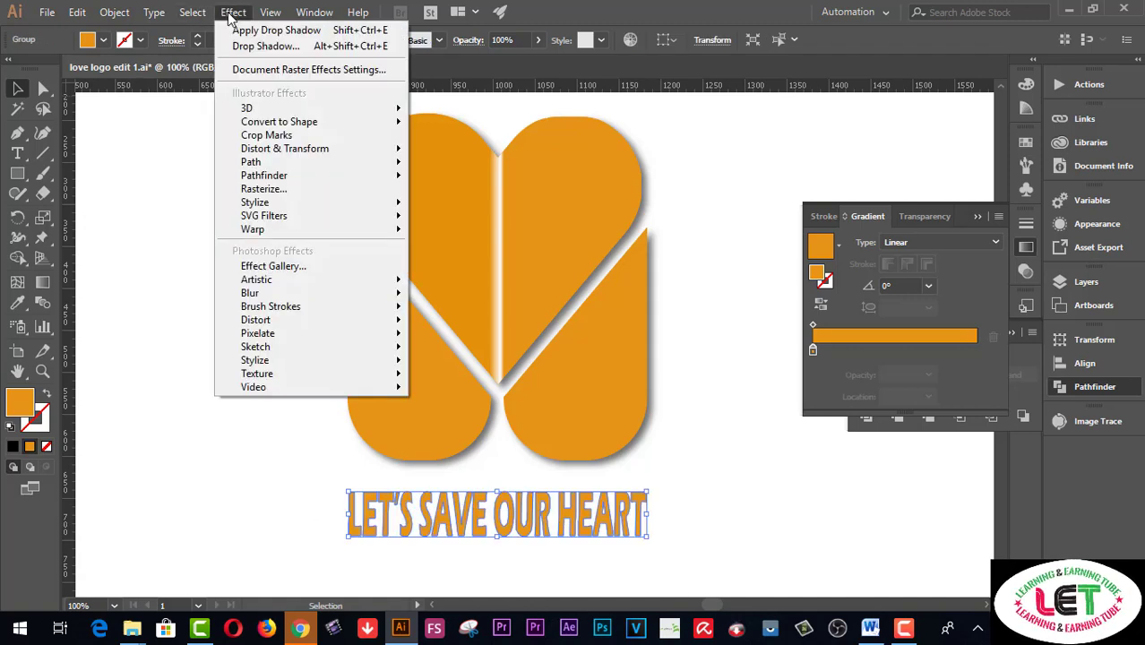
mouse_move(255, 202)
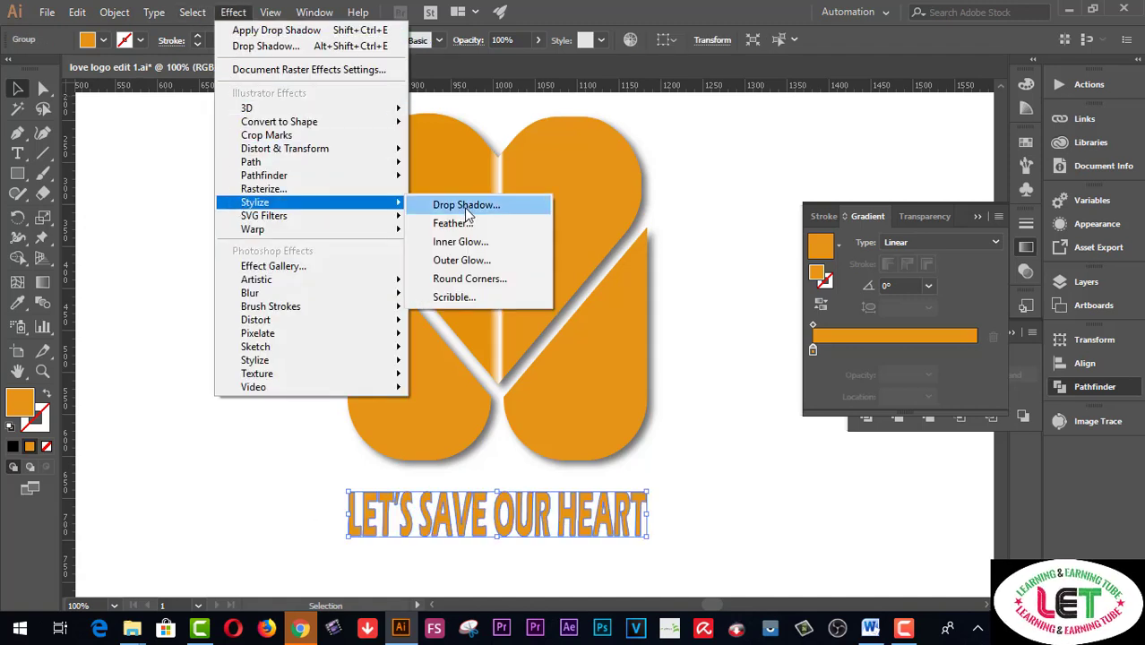
left_click(467, 205)
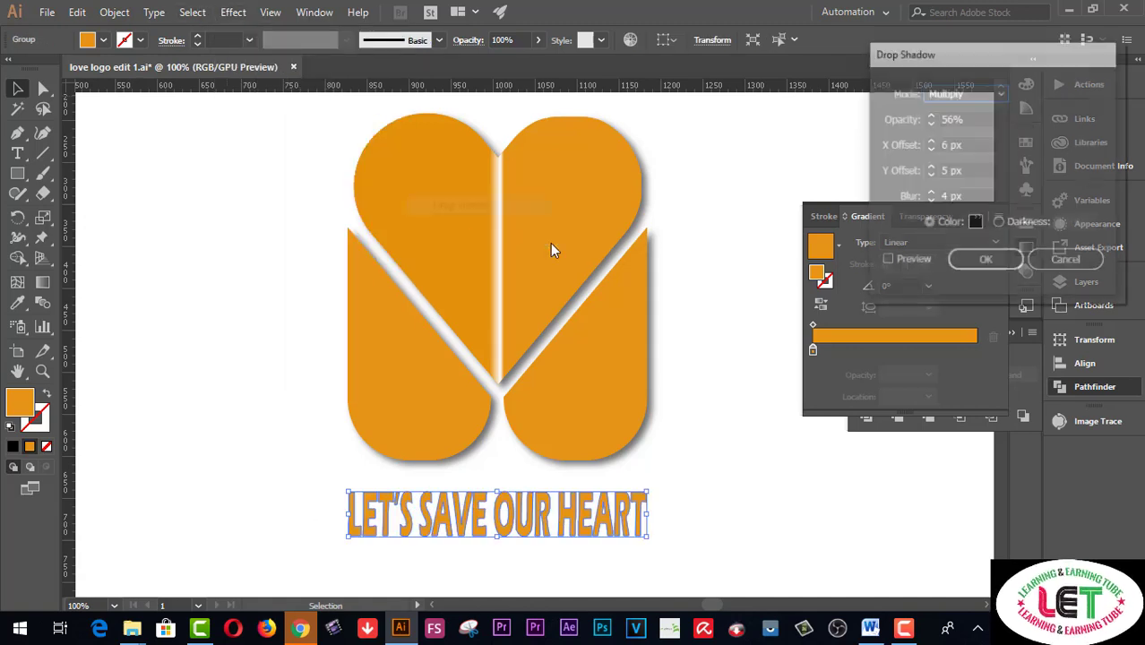
left_click(886, 264)
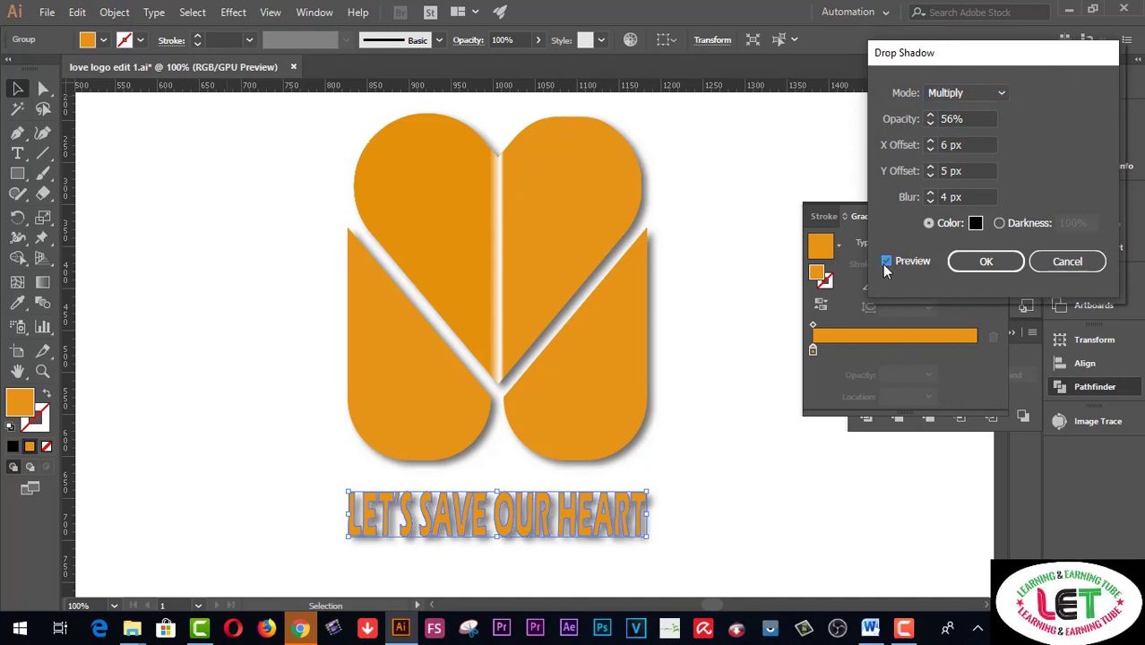
left_click(931, 195)
left_click(930, 202)
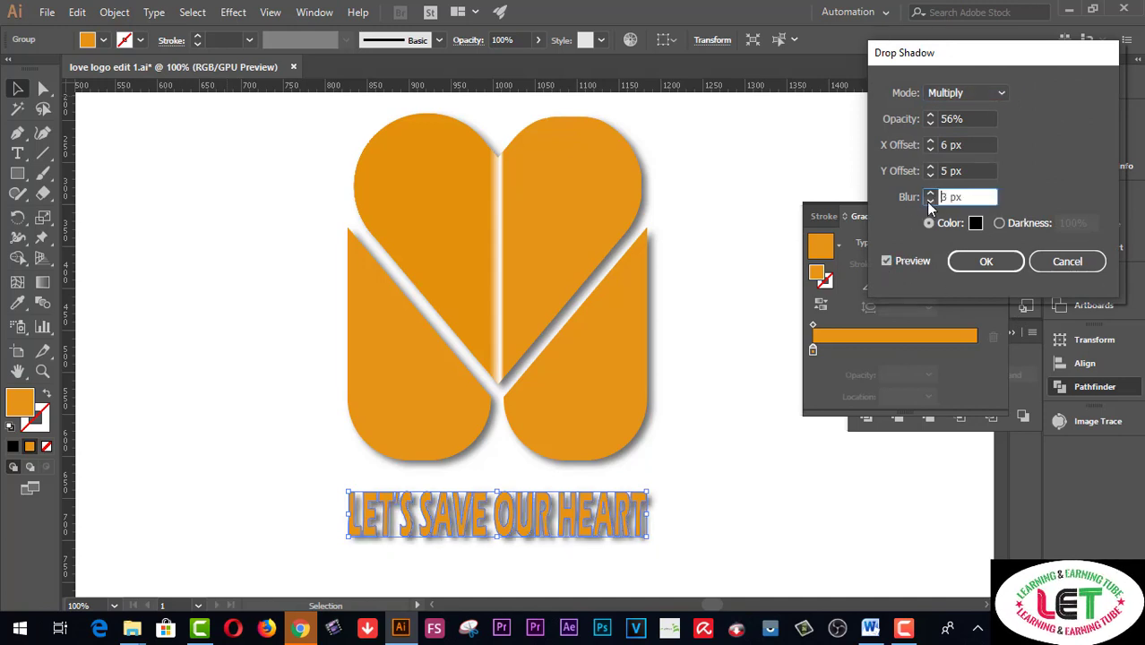
left_click(931, 202)
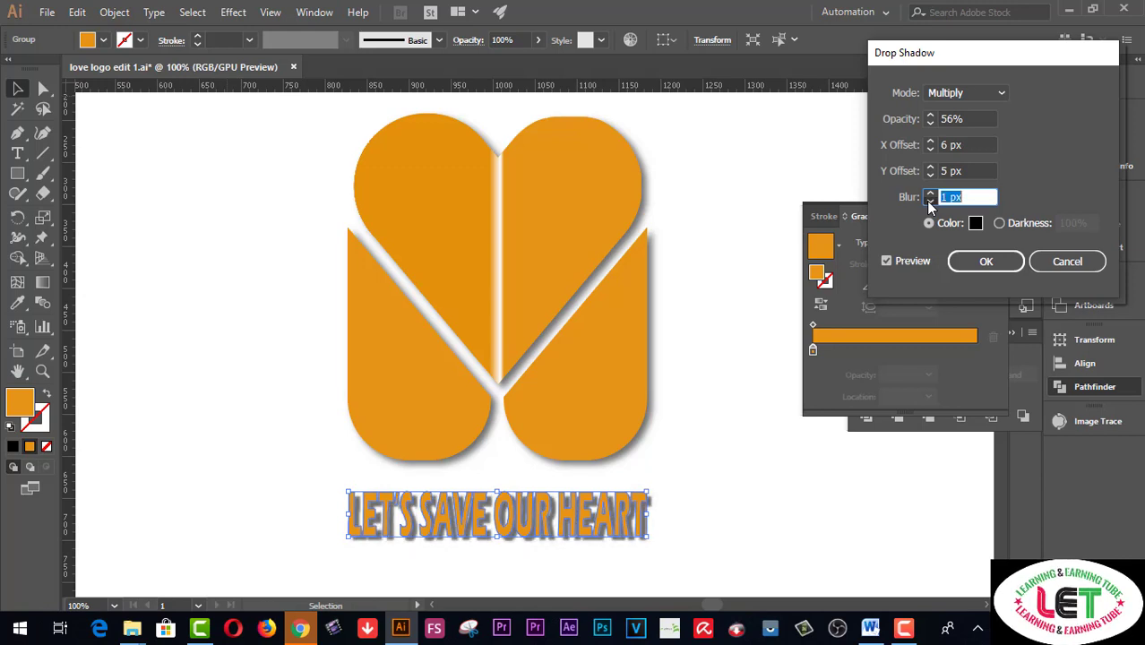
left_click(930, 202)
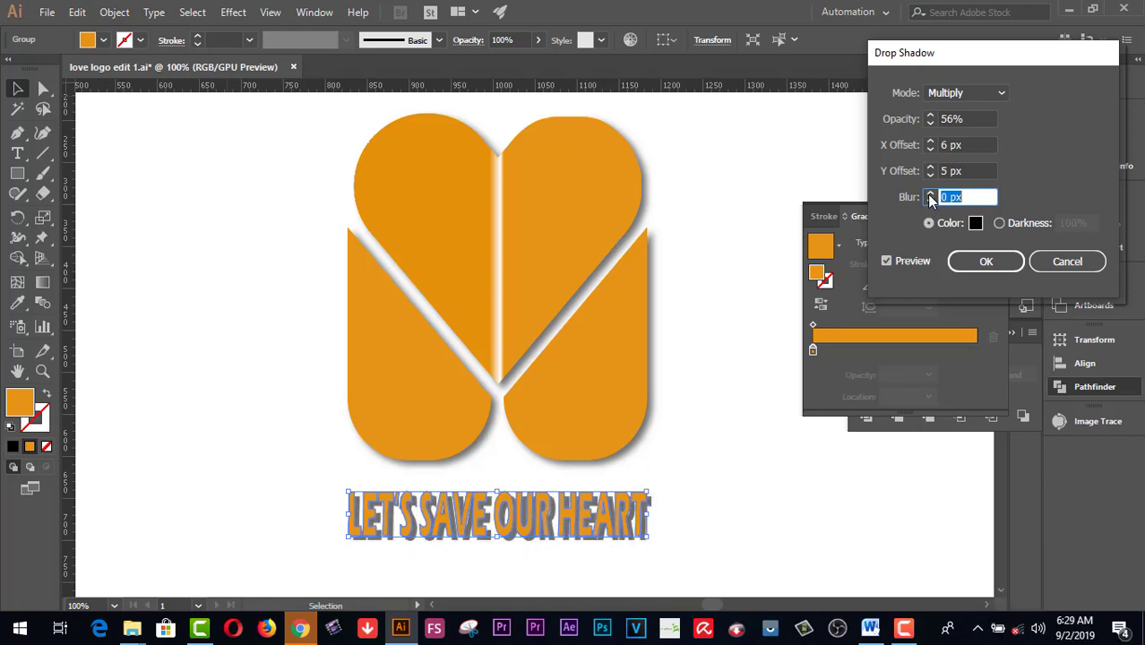
left_click(930, 197)
left_click(930, 196)
left_click(931, 196)
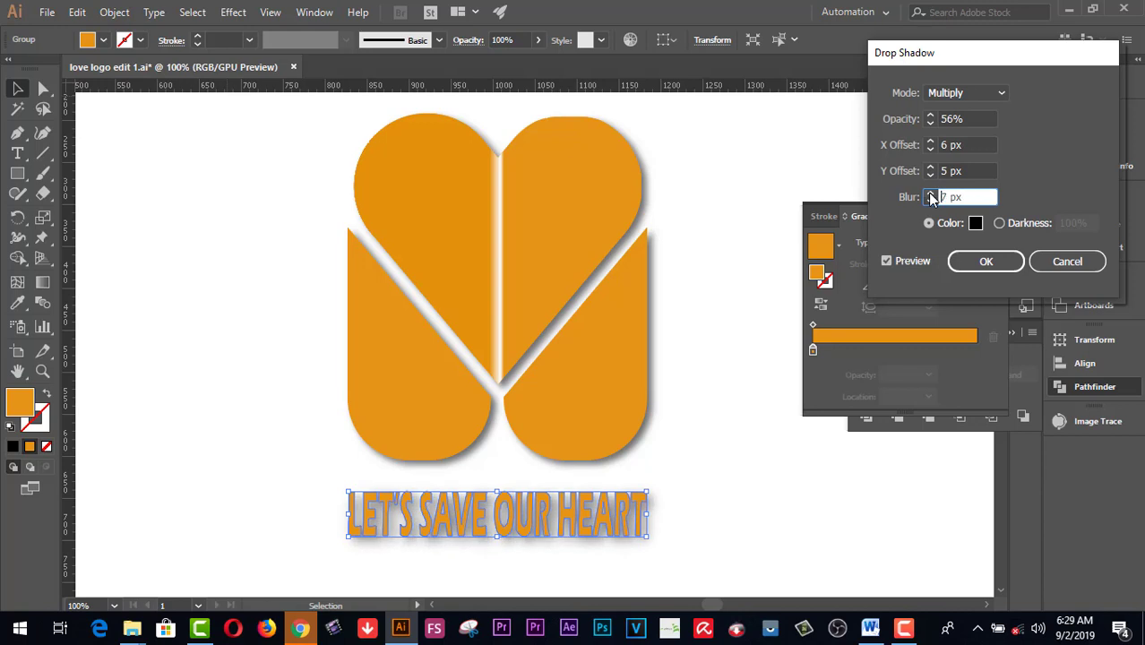
left_click(931, 195)
Step: Offset the caption shadow to -10 px X, 5 px Y, apply it, and deselect
left_click(931, 146)
left_click(931, 149)
left_click(931, 149)
left_click(931, 148)
left_click(931, 149)
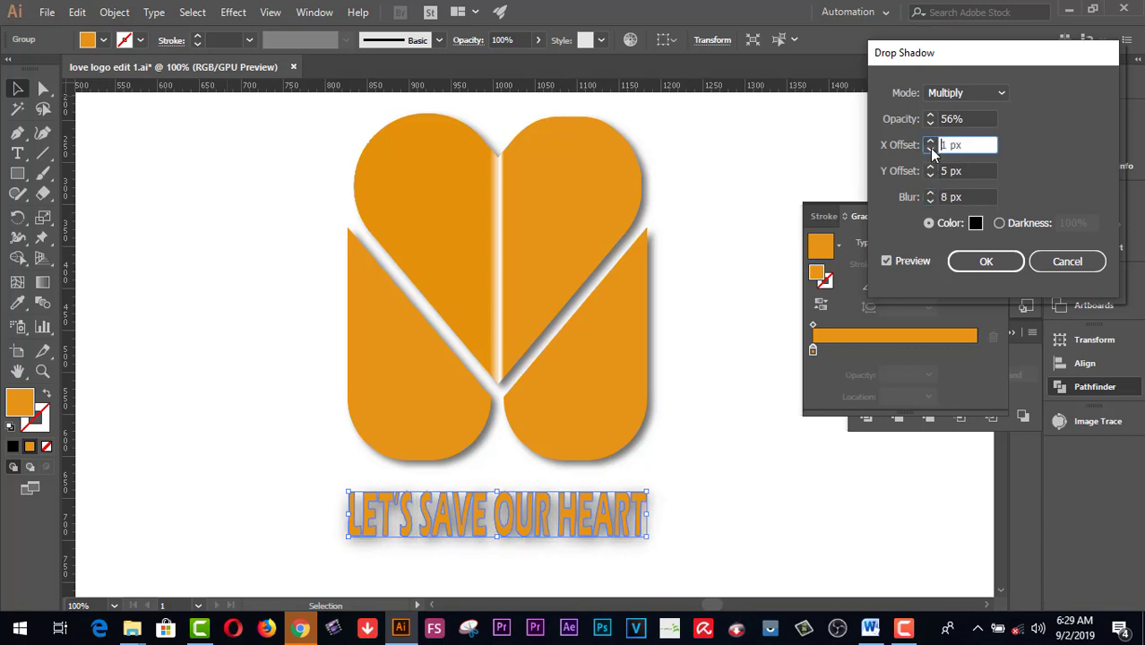
left_click(931, 149)
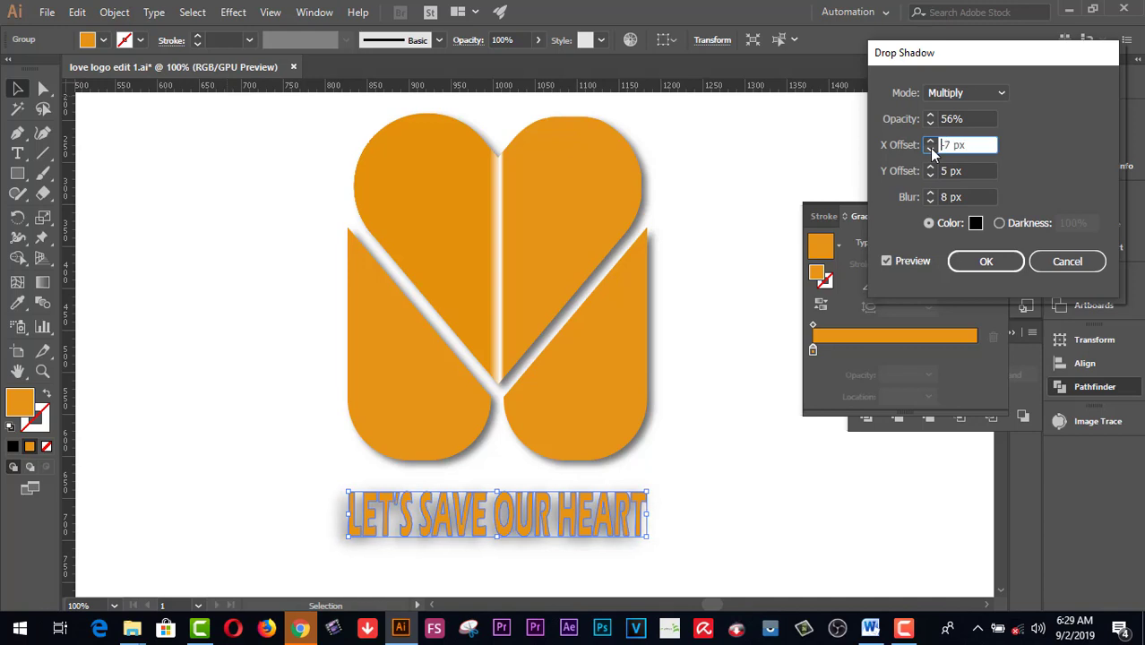
left_click(931, 148)
left_click(932, 149)
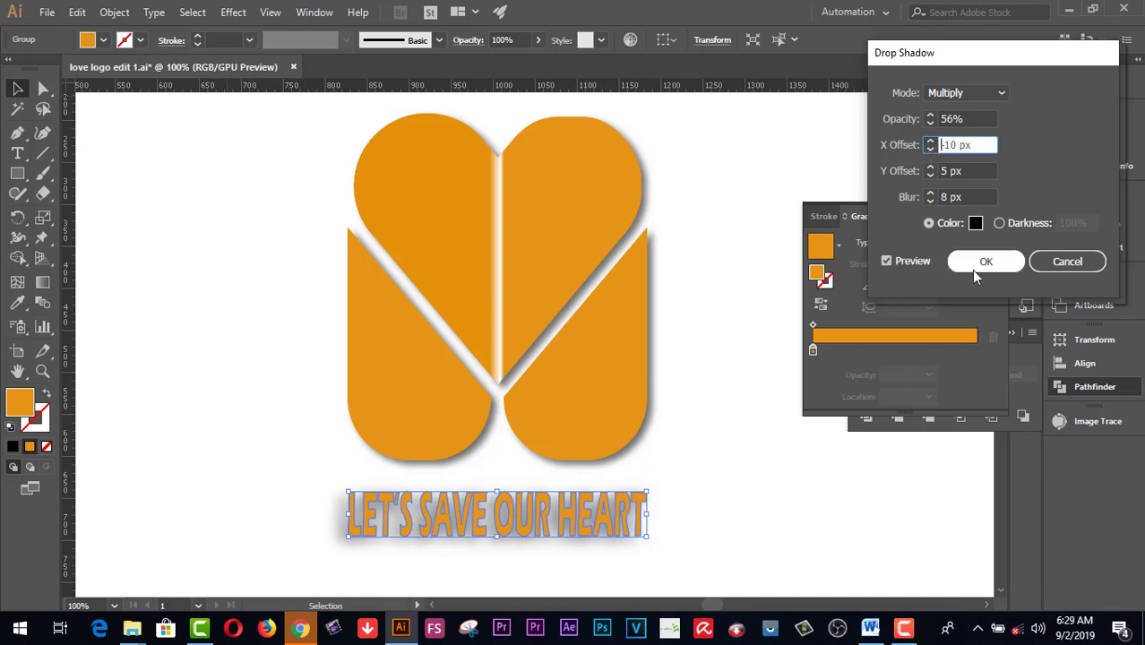
left_click(977, 269)
left_click(721, 502)
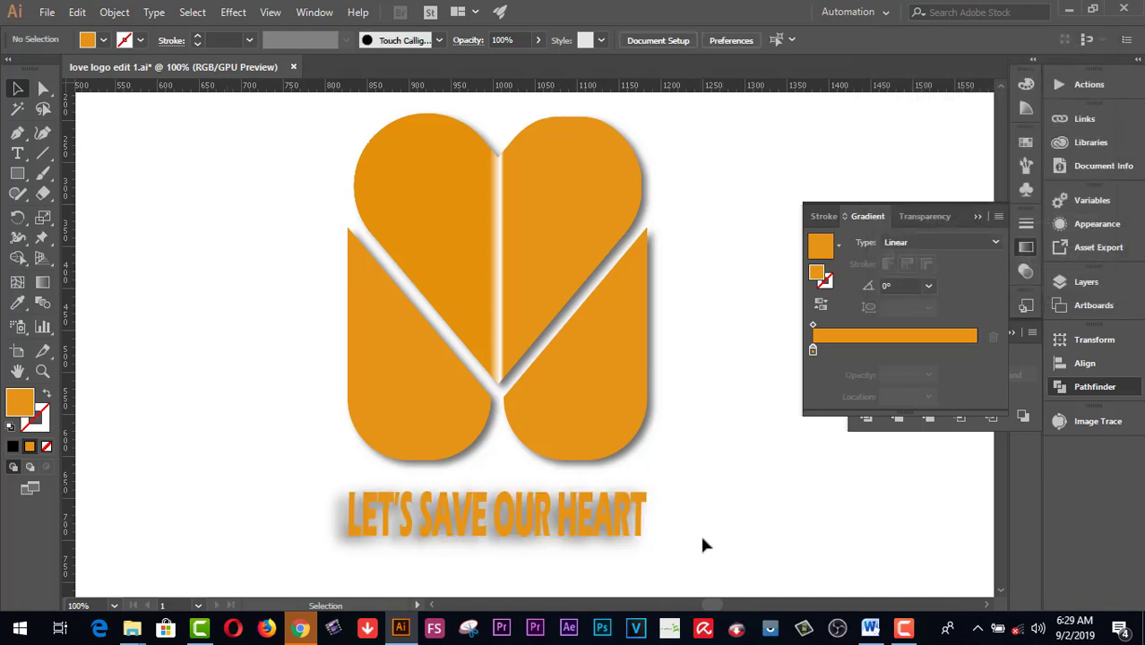
Step: Zoom out to show the full artboard with the shadowed heart and caption
key("z")
left_click(647, 448, "alt")
left_click(434, 325, "alt")
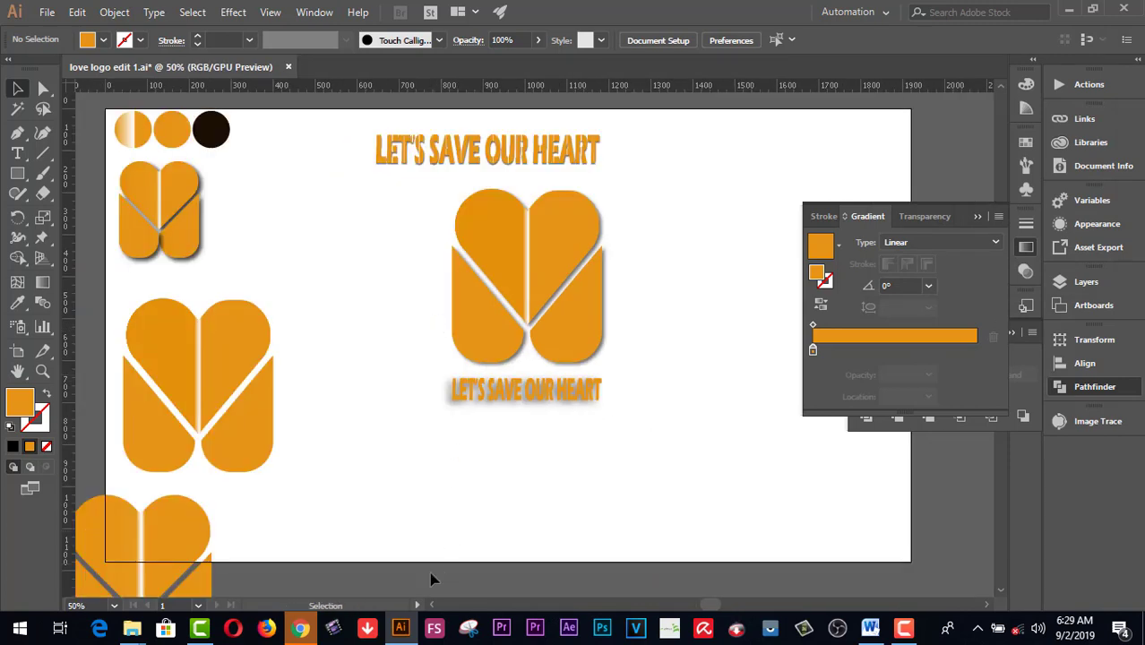